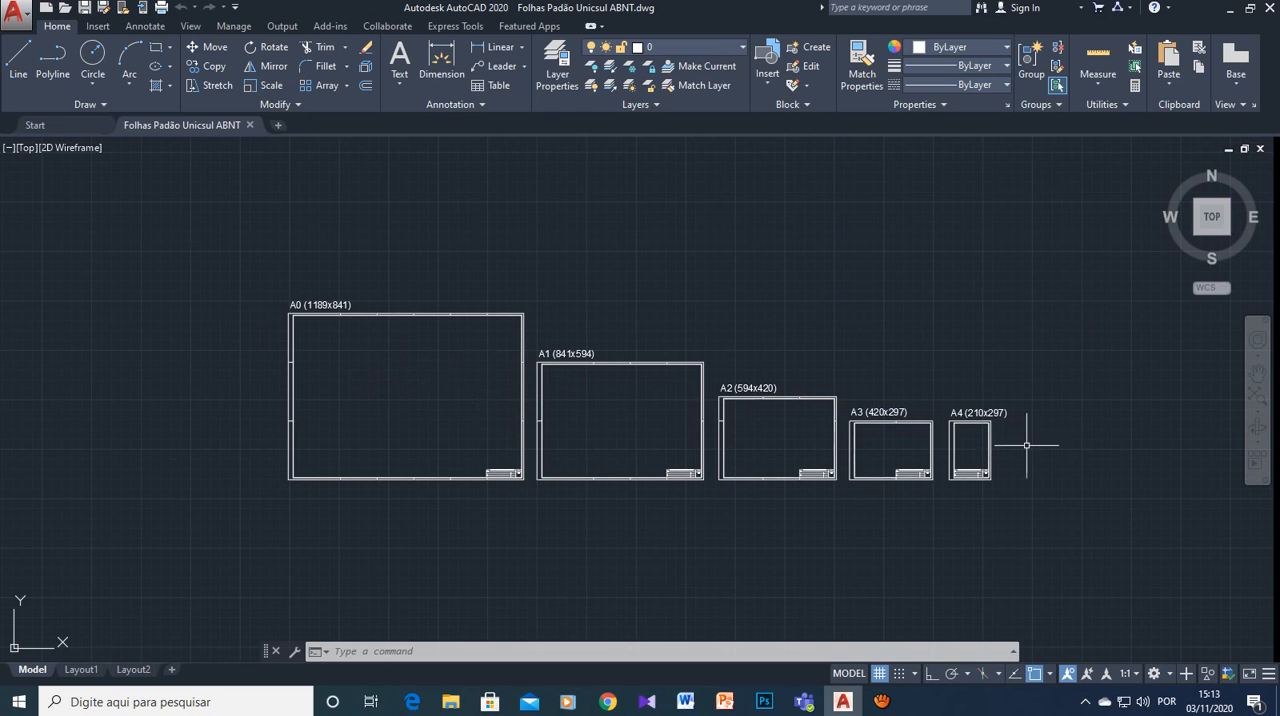
- Examine the A0 to A4 sheet frames and their title blocks in model space, and compare them with the Layout1 view
{"action": "scroll", "coordinate": [1000, 470], "scroll_direction": "up", "scroll_amount": 4}
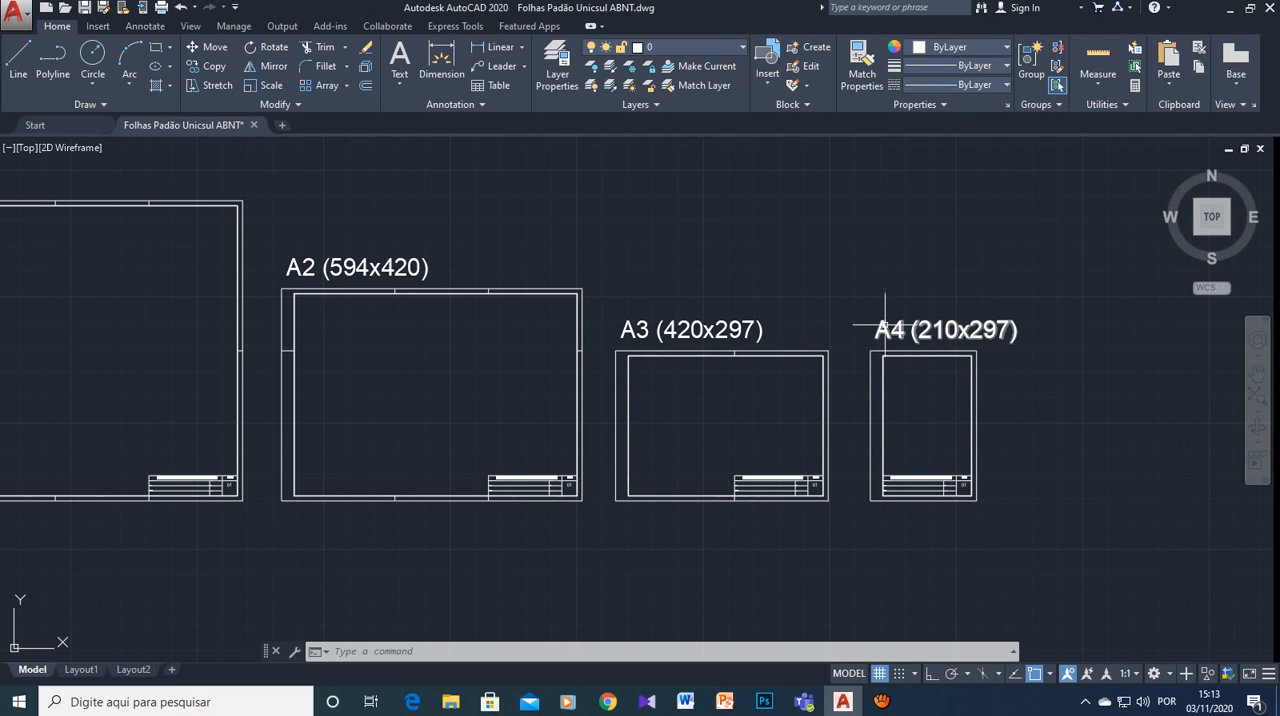
{"action": "scroll", "coordinate": [943, 500], "scroll_direction": "up", "scroll_amount": 4}
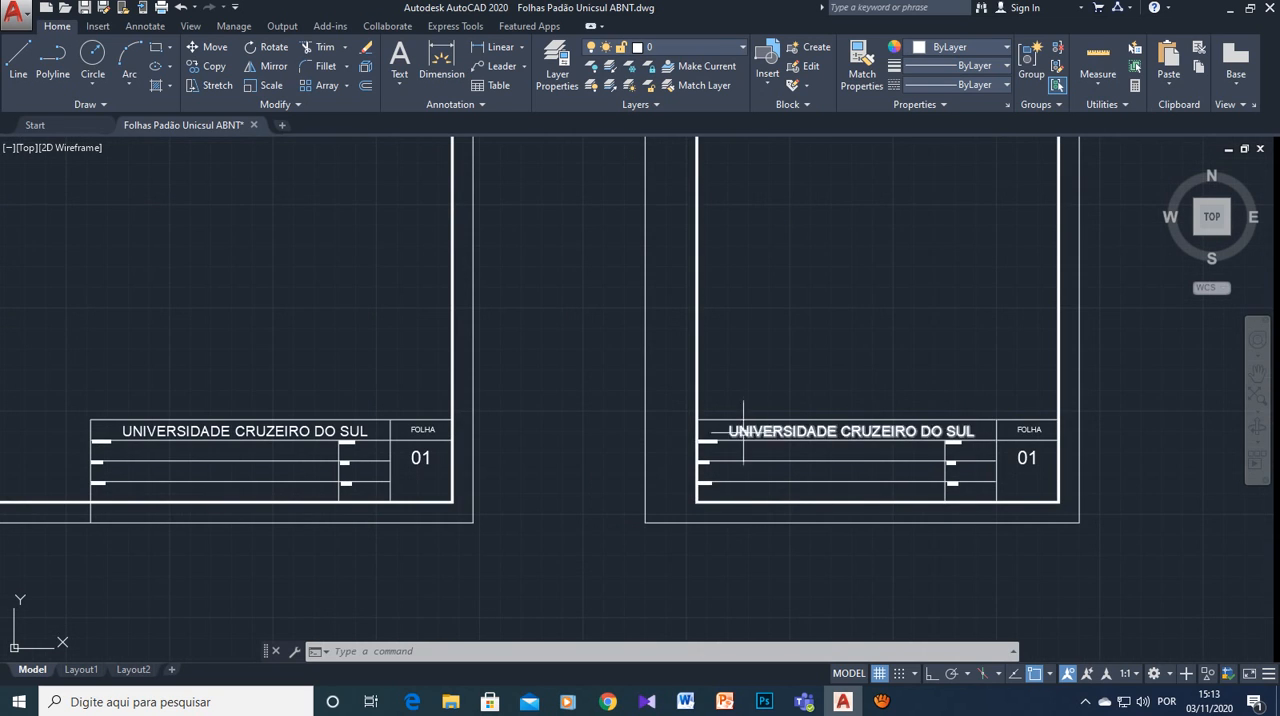
{"action": "scroll", "coordinate": [771, 445], "scroll_direction": "down", "scroll_amount": 5}
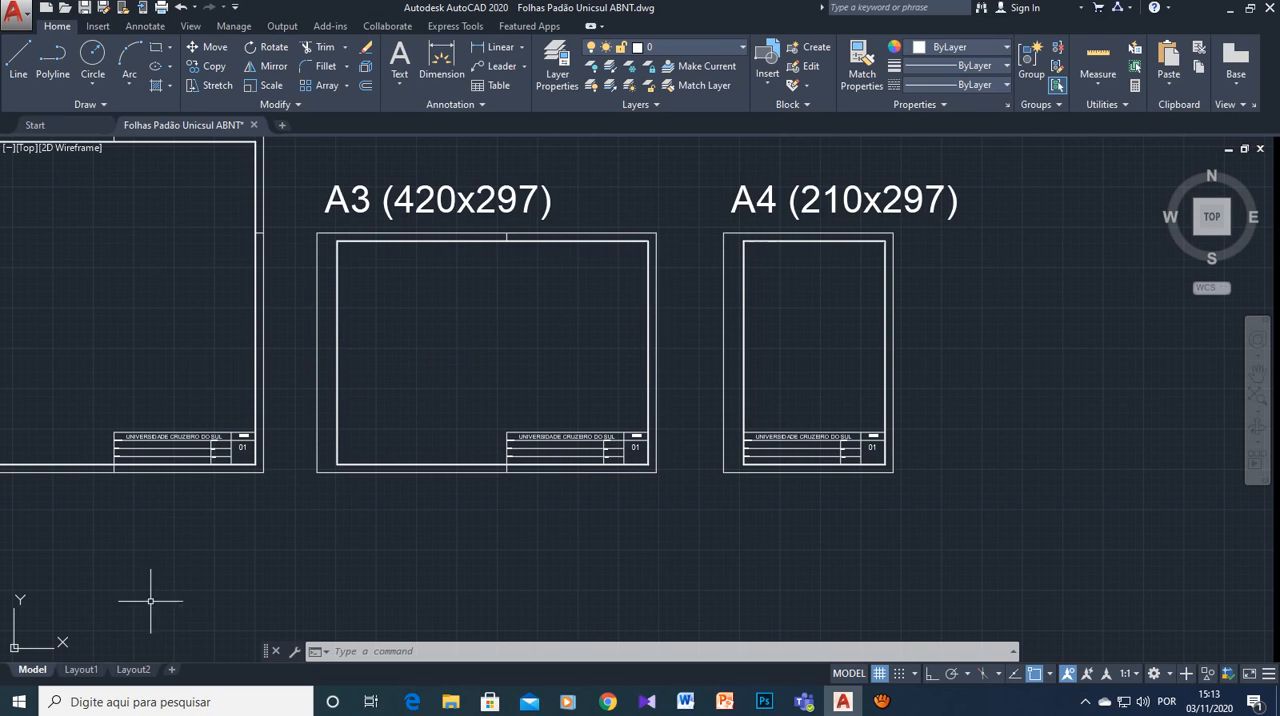
{"action": "mouse_move", "coordinate": [82, 669]}
{"action": "scroll", "coordinate": [191, 538], "scroll_direction": "down", "scroll_amount": 4}
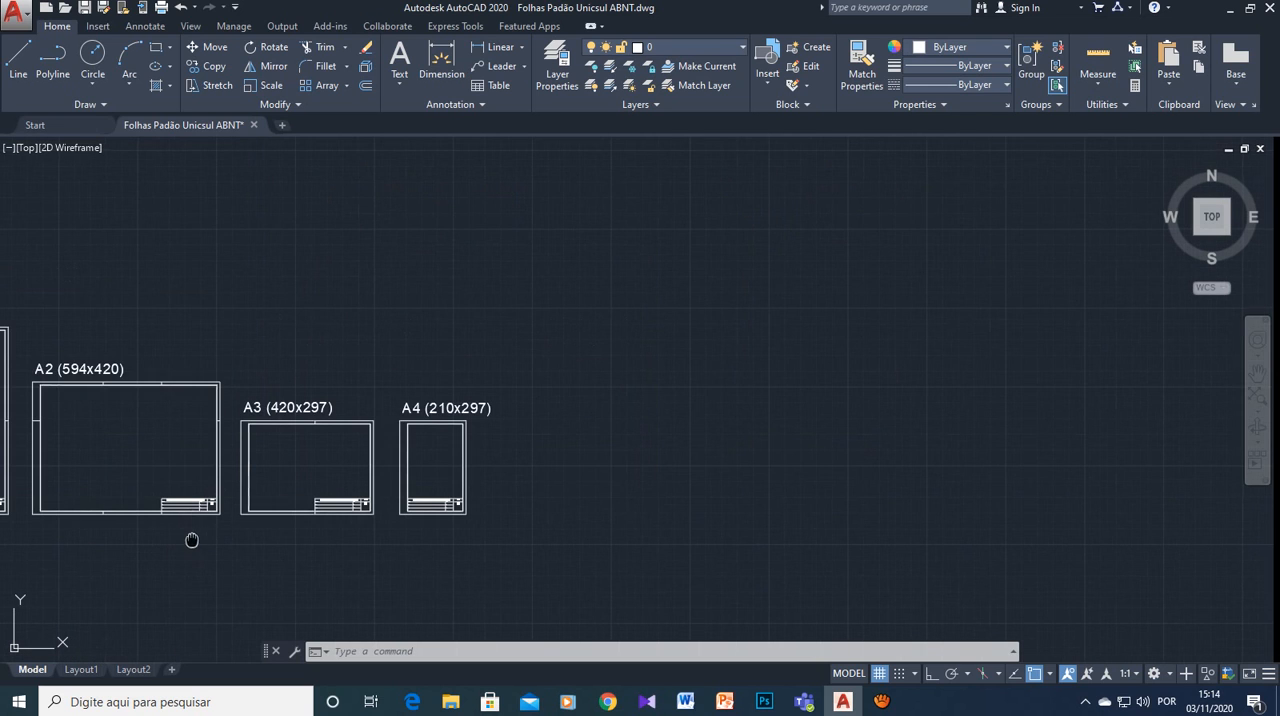
{"action": "mouse_move", "coordinate": [191, 540]}
{"action": "middle_mouse_down"}
{"action": "mouse_move", "coordinate": [311, 540]}
{"action": "mouse_move", "coordinate": [626, 468]}
{"action": "mouse_move", "coordinate": [860, 480]}
{"action": "middle_mouse_up"}
{"action": "scroll", "coordinate": [852, 491], "scroll_direction": "down", "scroll_amount": 2}
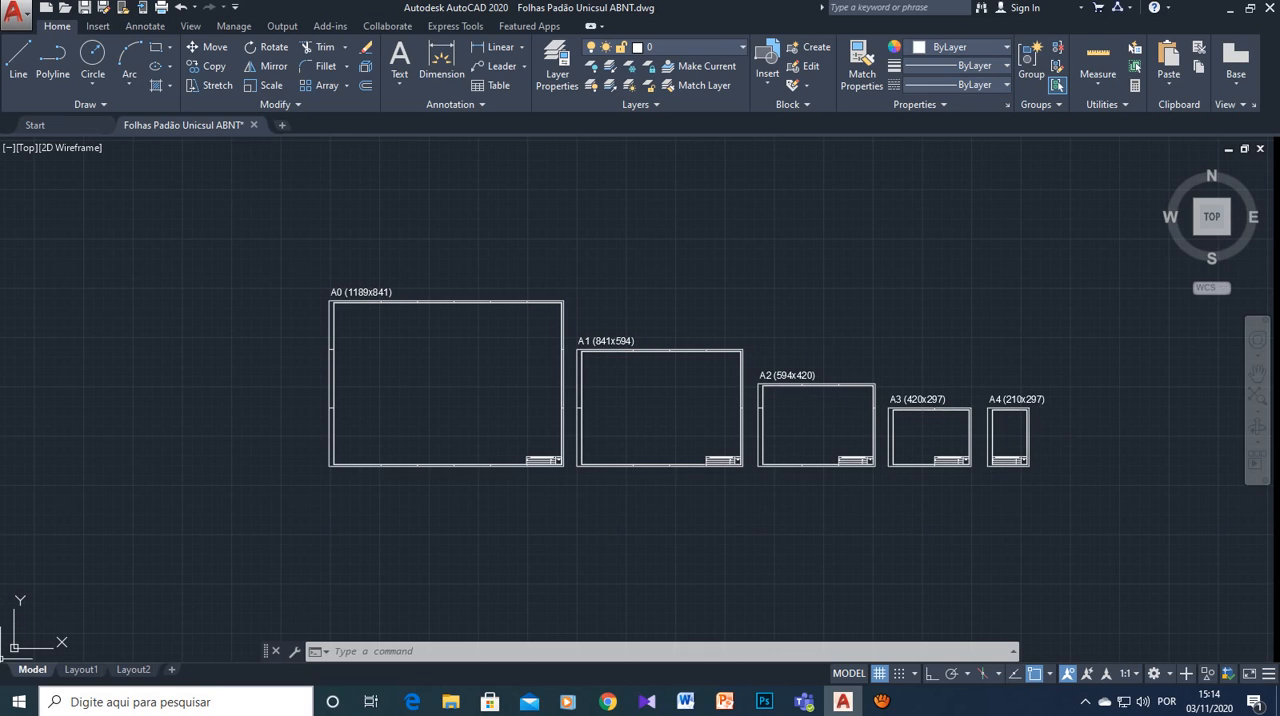
{"action": "left_click", "coordinate": [81, 669]}
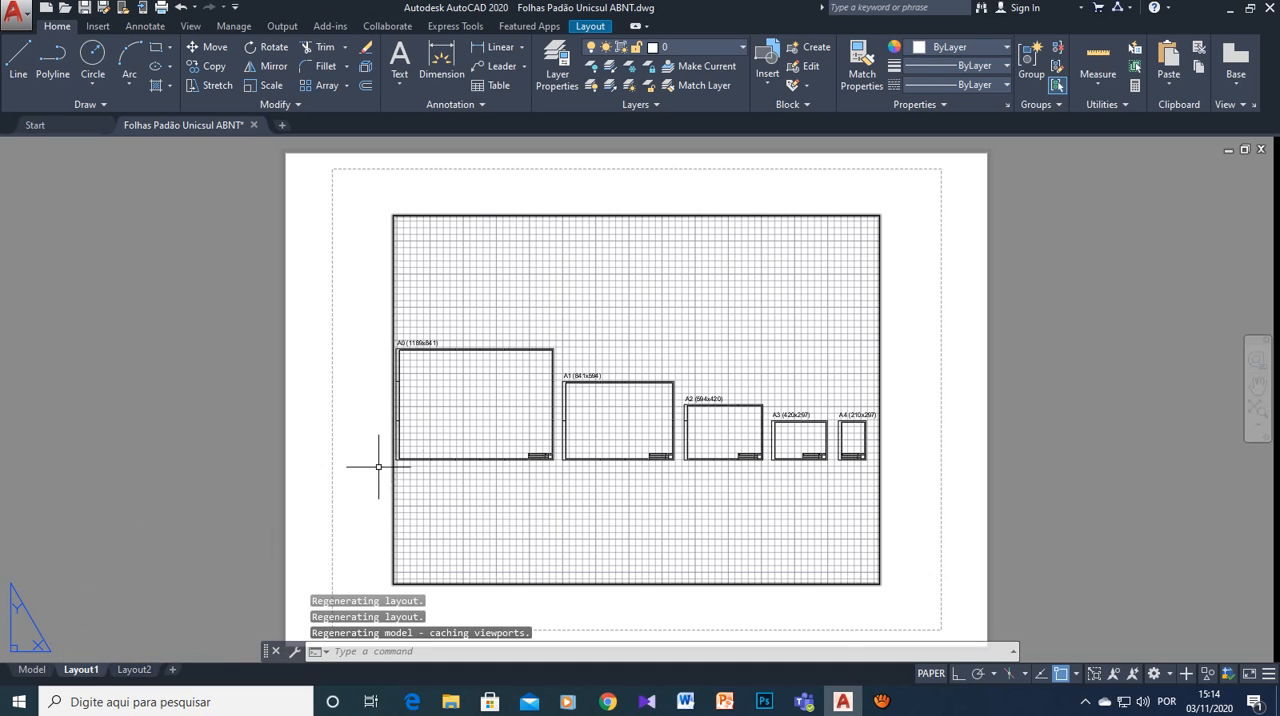
{"action": "left_click", "coordinate": [31, 669]}
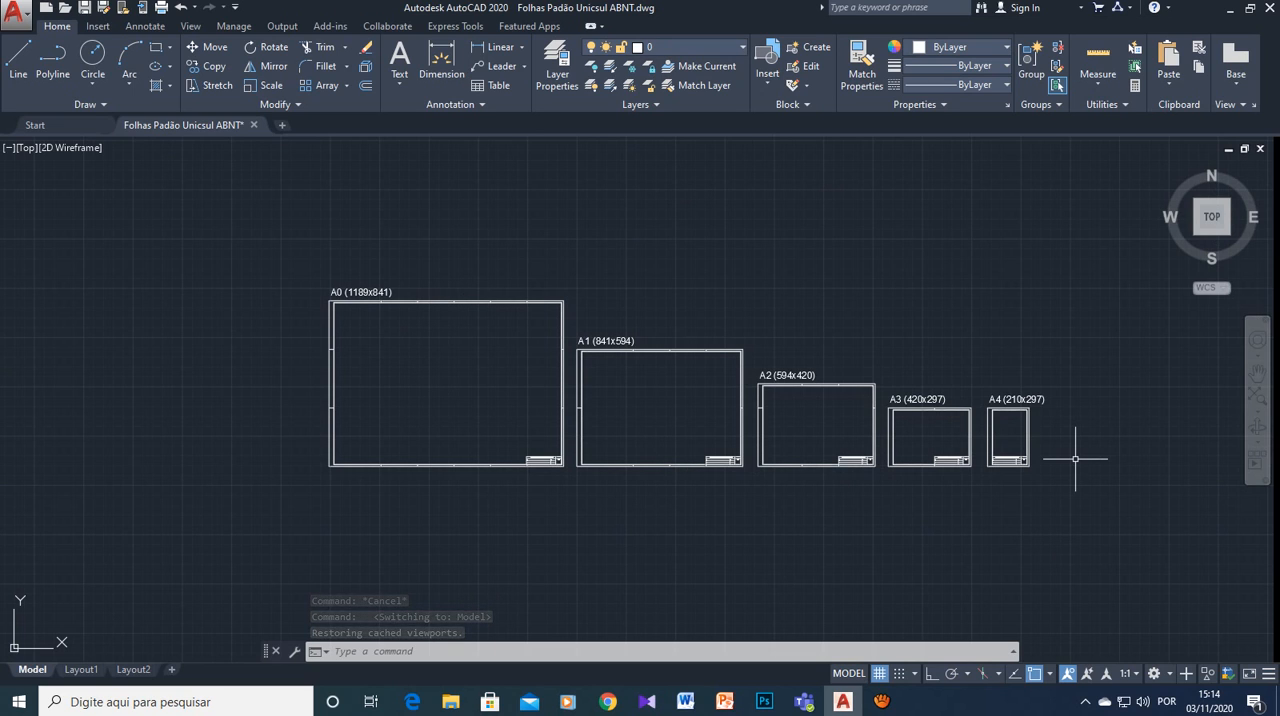
{"action": "scroll", "coordinate": [954, 472], "scroll_direction": "up", "scroll_amount": 4}
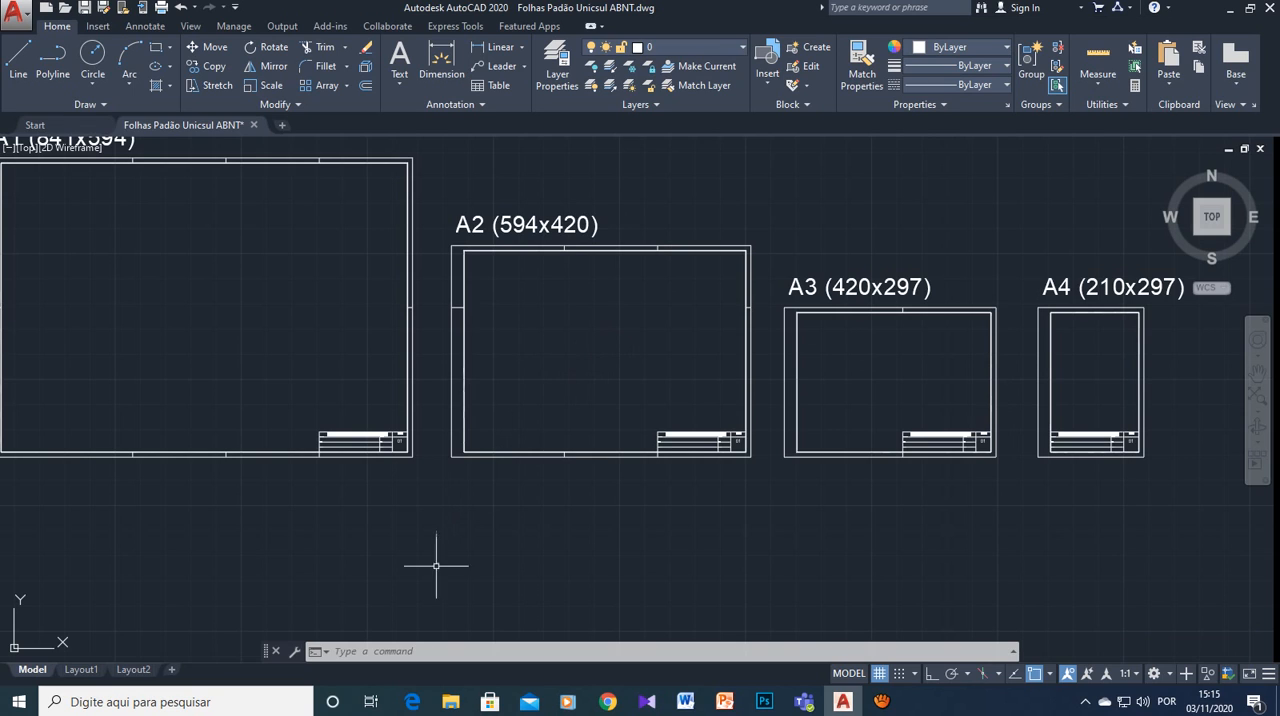
{"action": "mouse_move", "coordinate": [881, 701]}
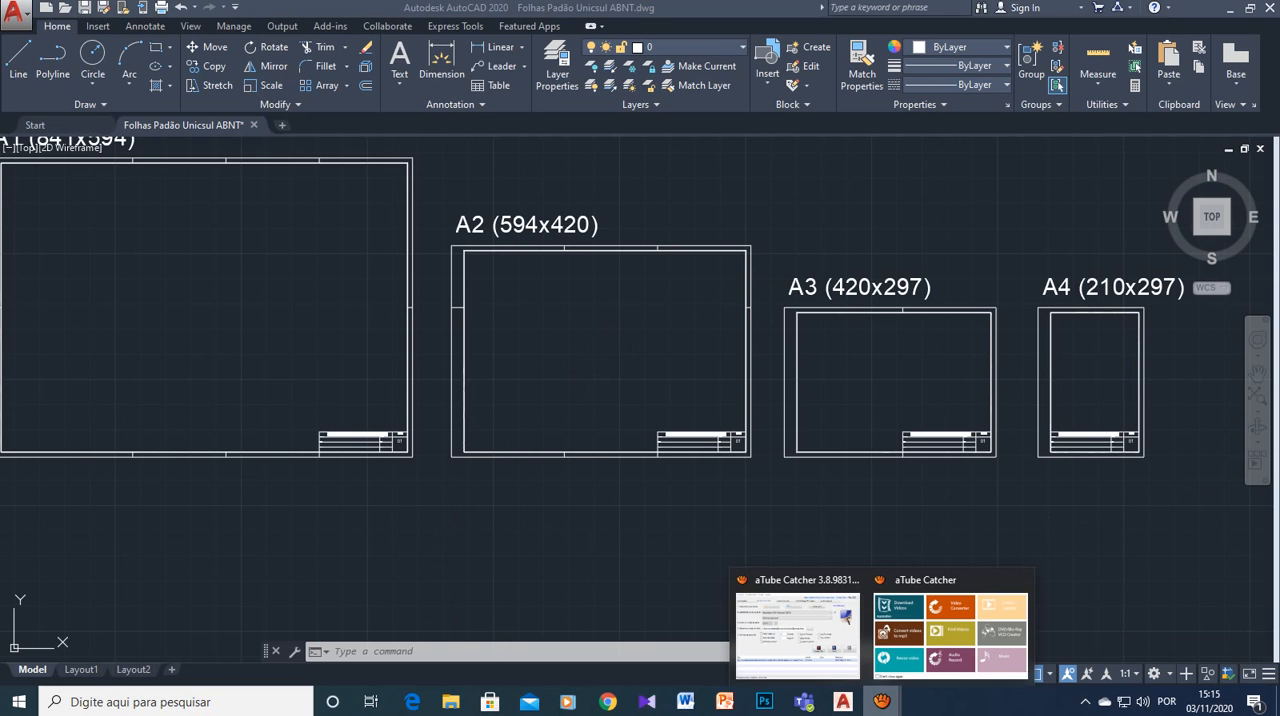
{"action": "left_click", "coordinate": [795, 662]}
{"action": "left_click", "coordinate": [820, 432]}
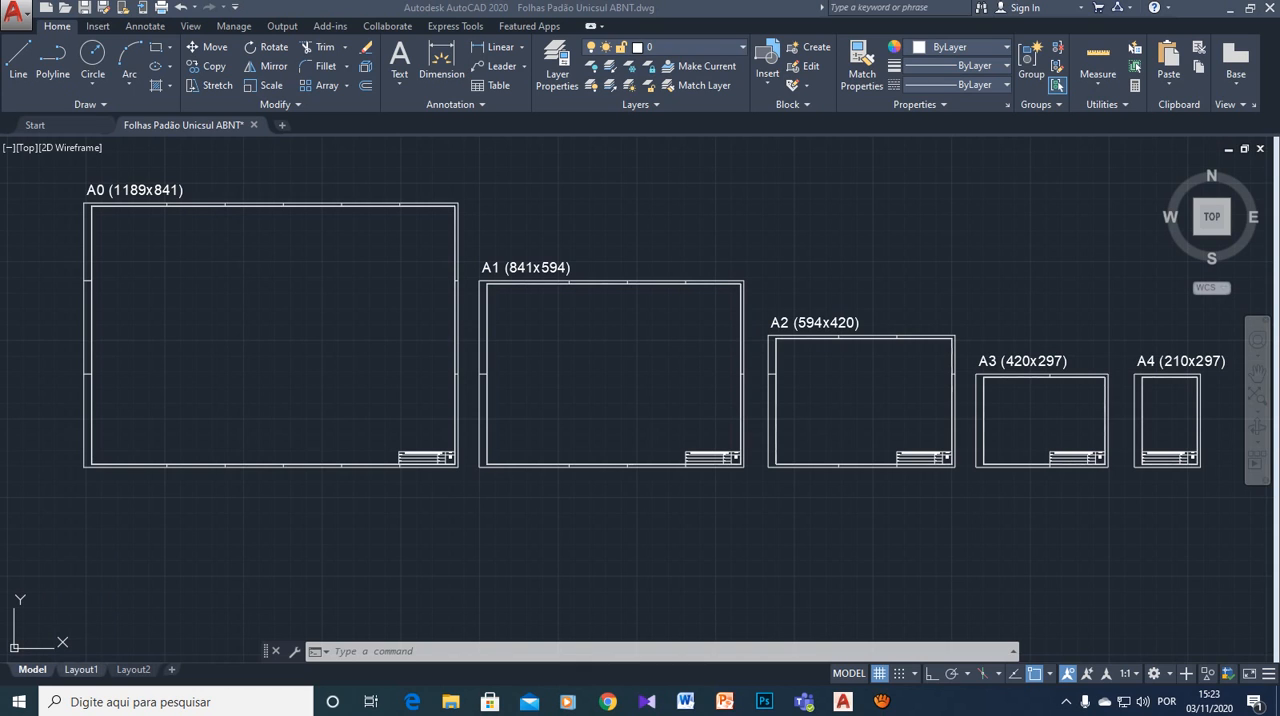
- Switch to Layout1 and rename it as A3
{"action": "mouse_move", "coordinate": [81, 669]}
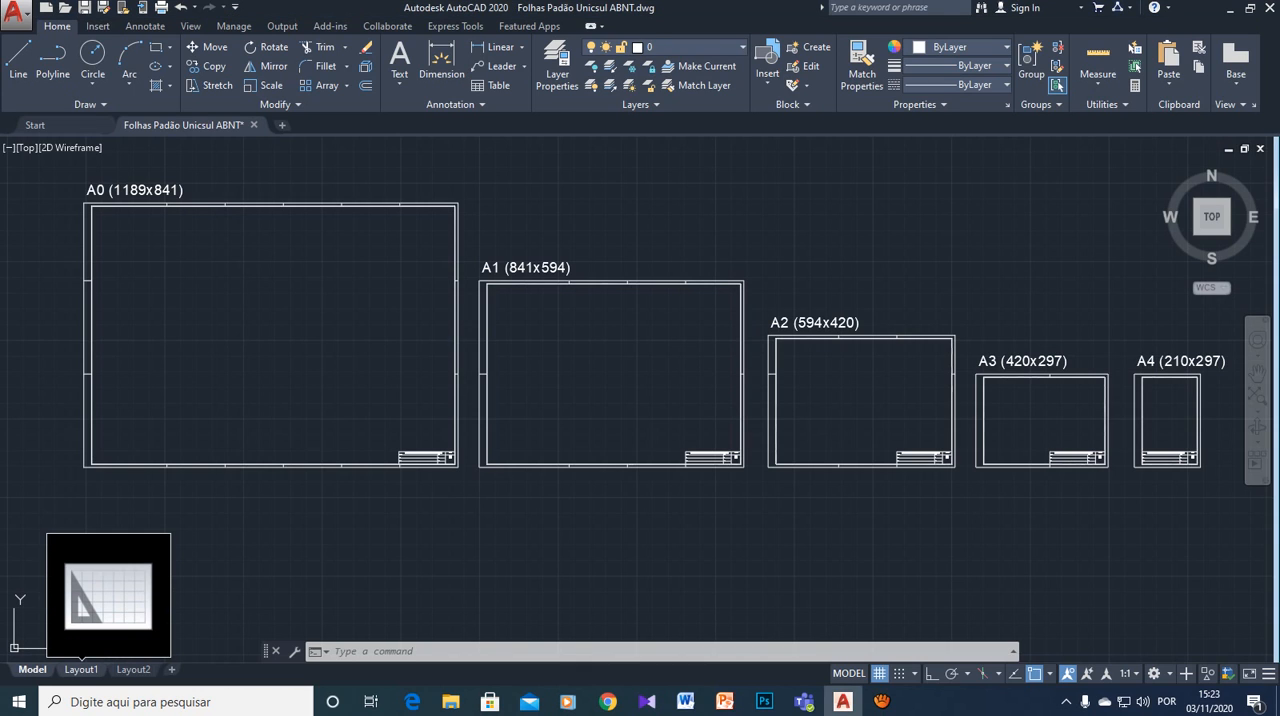
{"action": "left_click", "coordinate": [81, 669]}
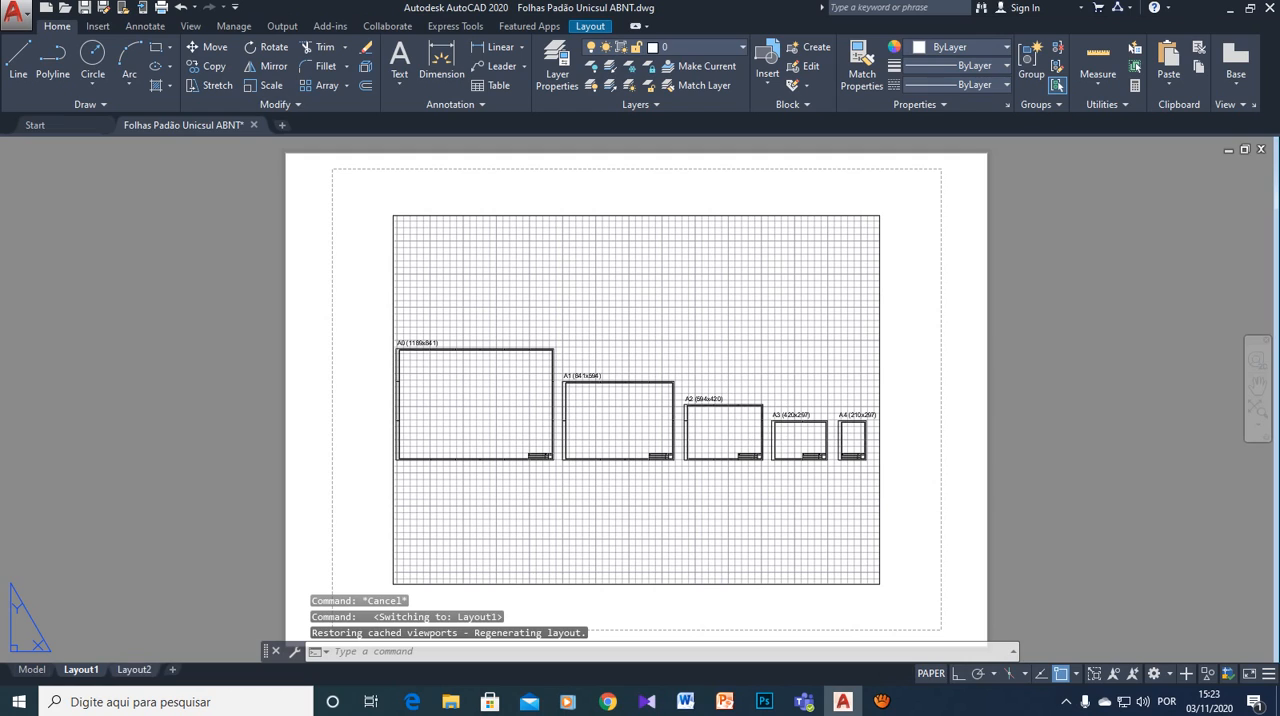
{"action": "mouse_move", "coordinate": [134, 669]}
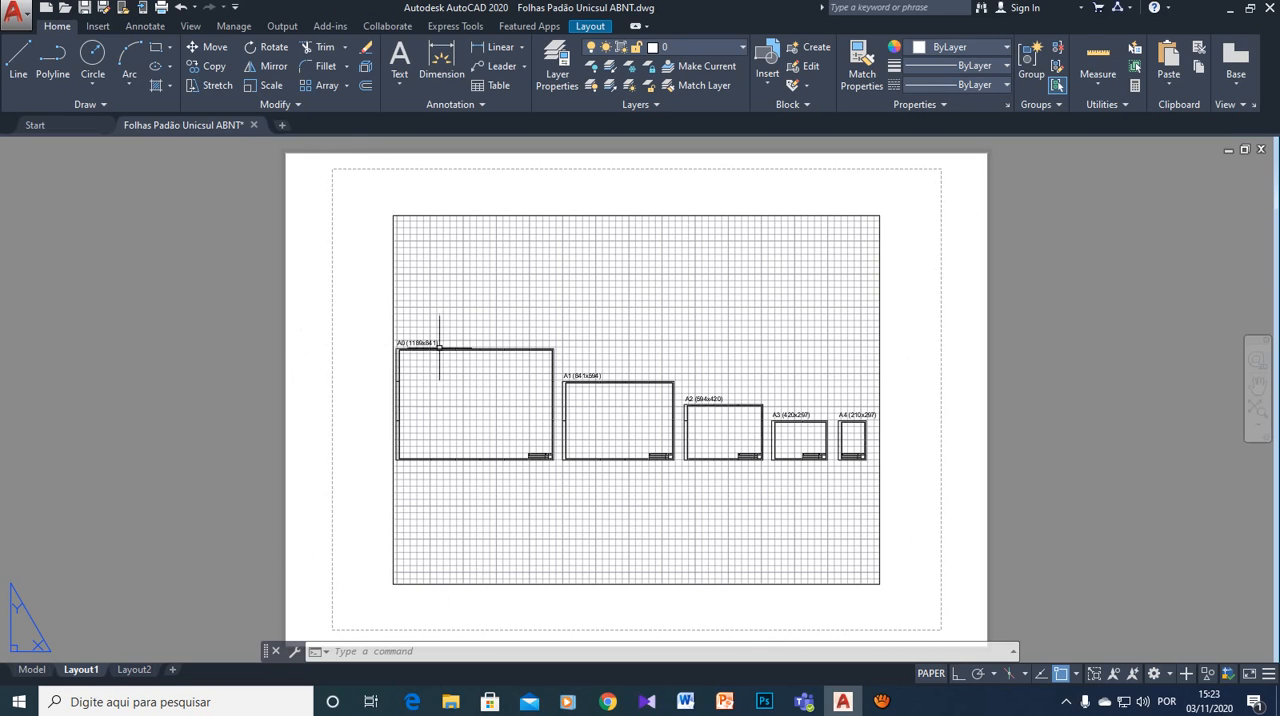
{"action": "mouse_move", "coordinate": [22, 667]}
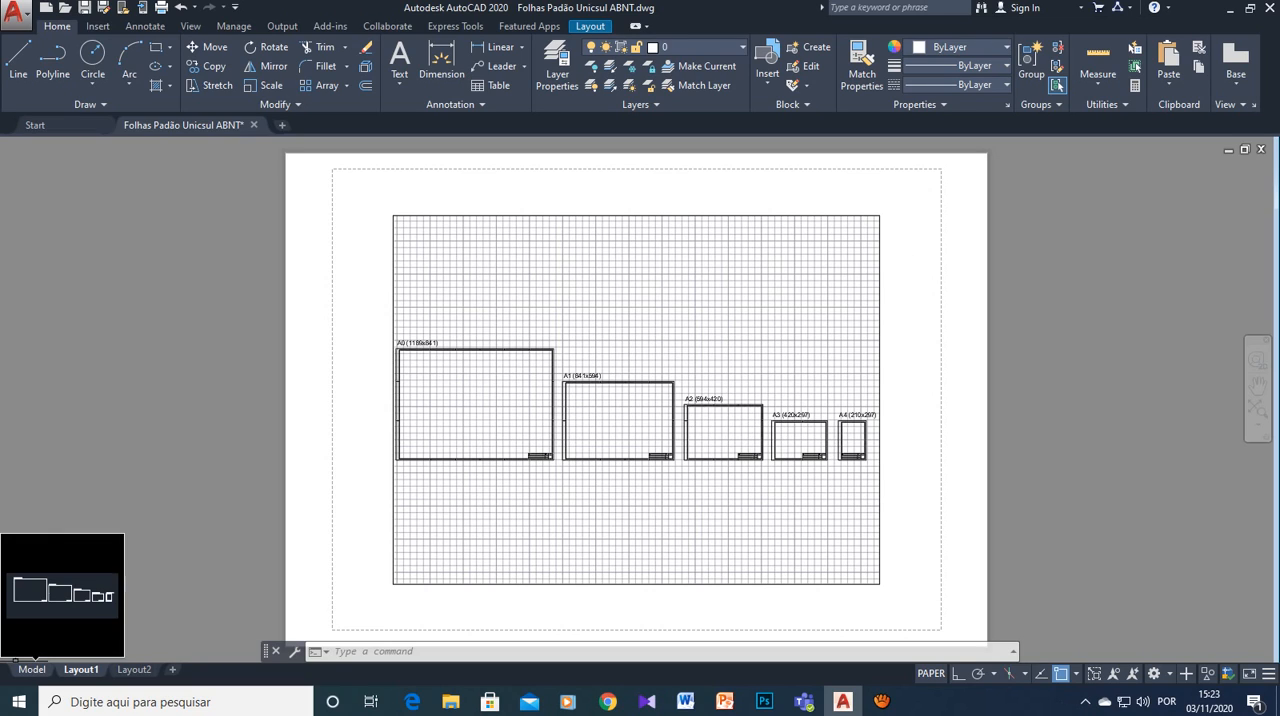
{"action": "right_click", "coordinate": [68, 668]}
{"action": "key", "text": "Escape"}
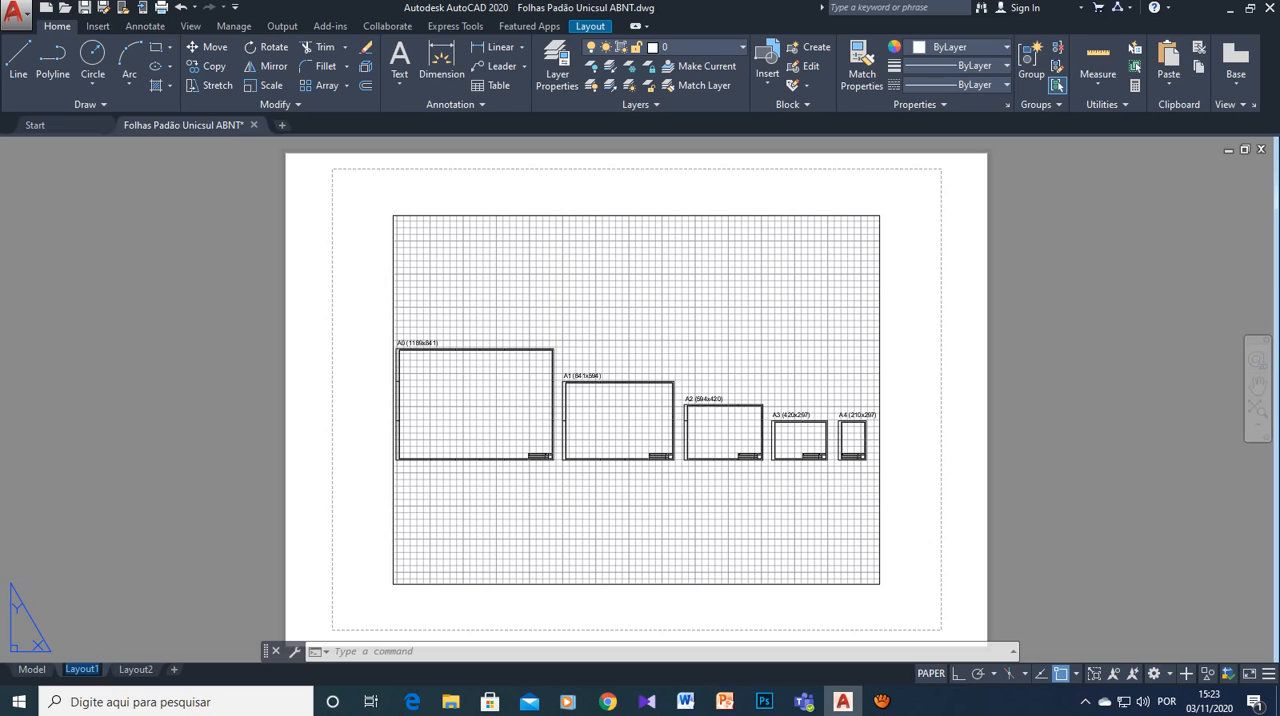
{"action": "type", "text": "A3"}
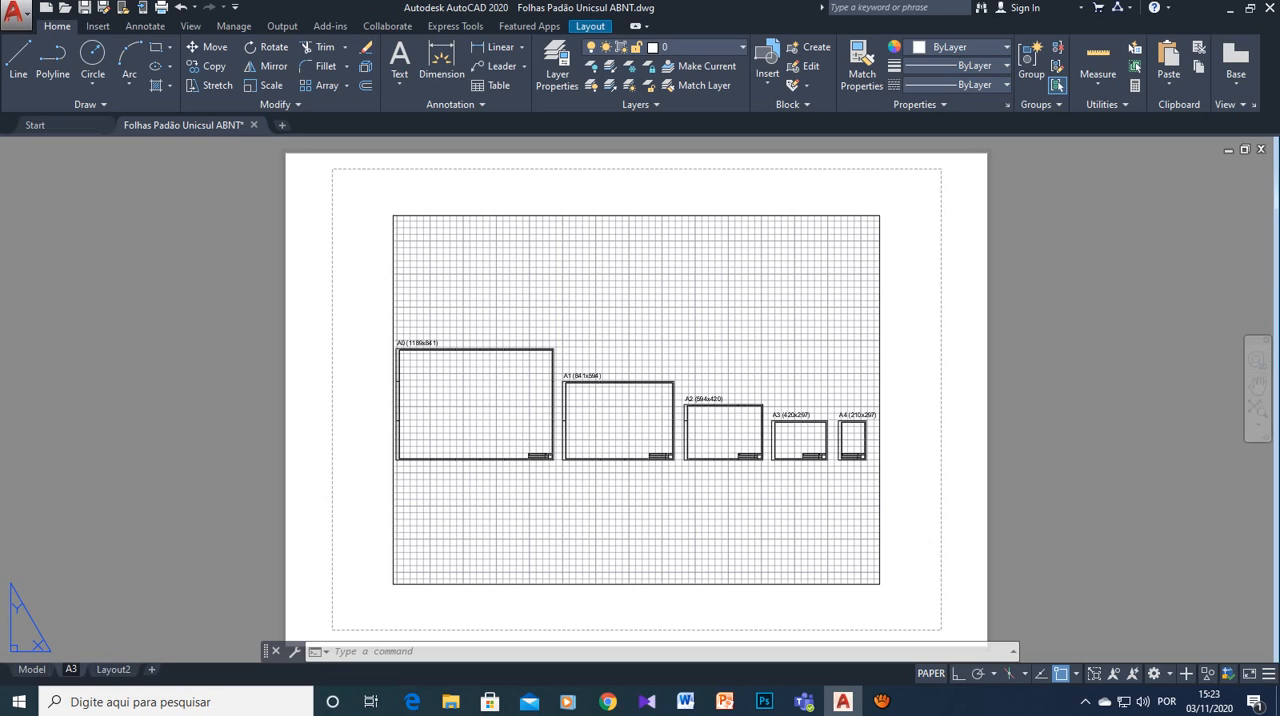
- Switch to Layout2 and rename it as A2
{"action": "mouse_move", "coordinate": [113, 670]}
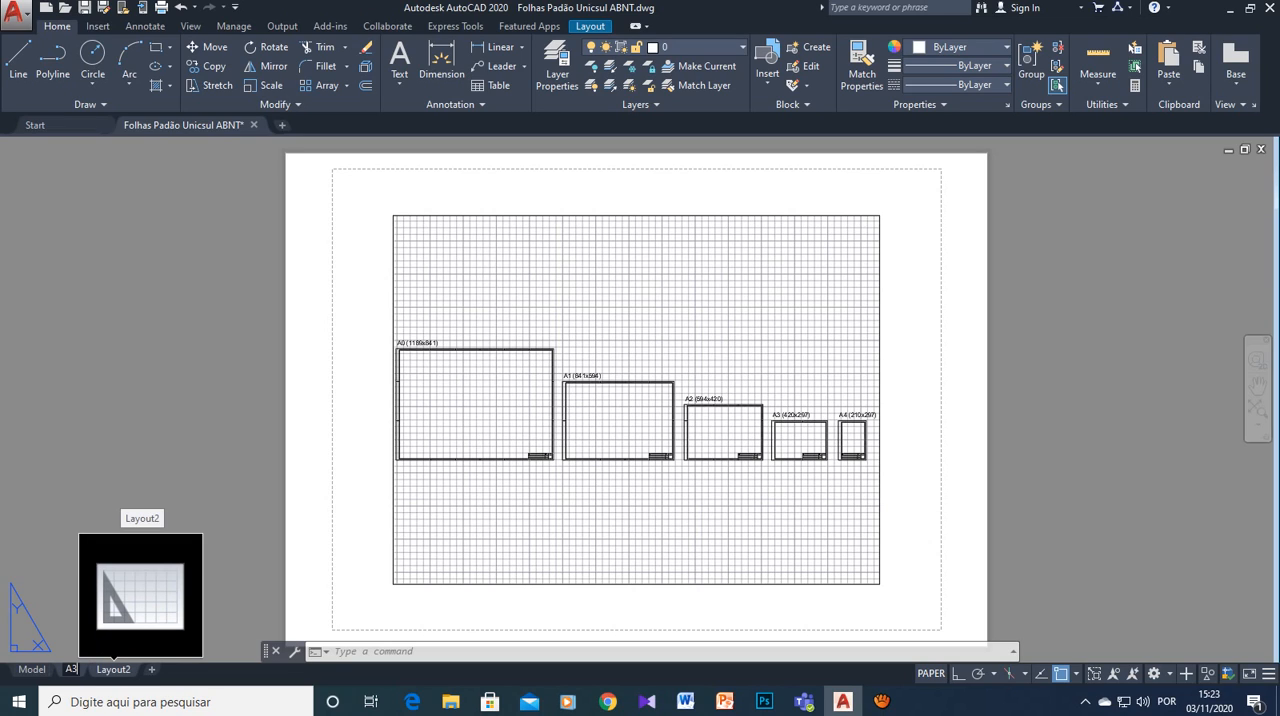
{"action": "left_click", "coordinate": [113, 669]}
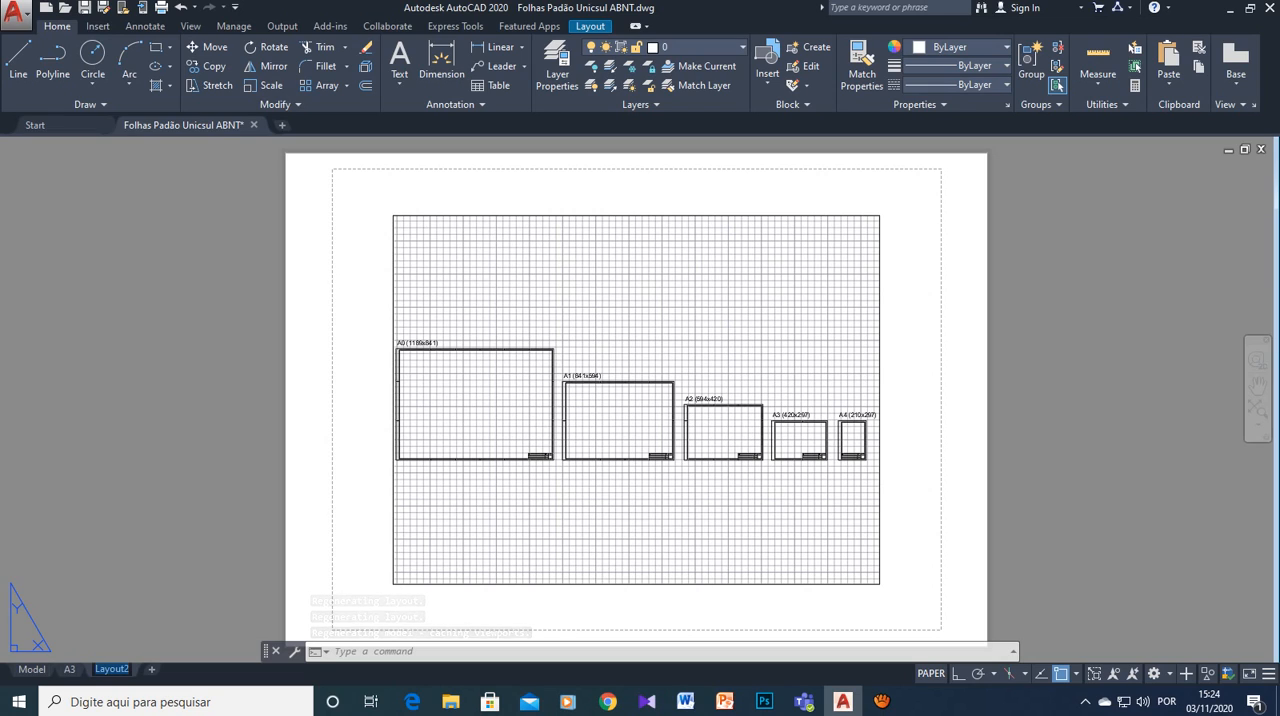
{"action": "type", "text": "A2"}
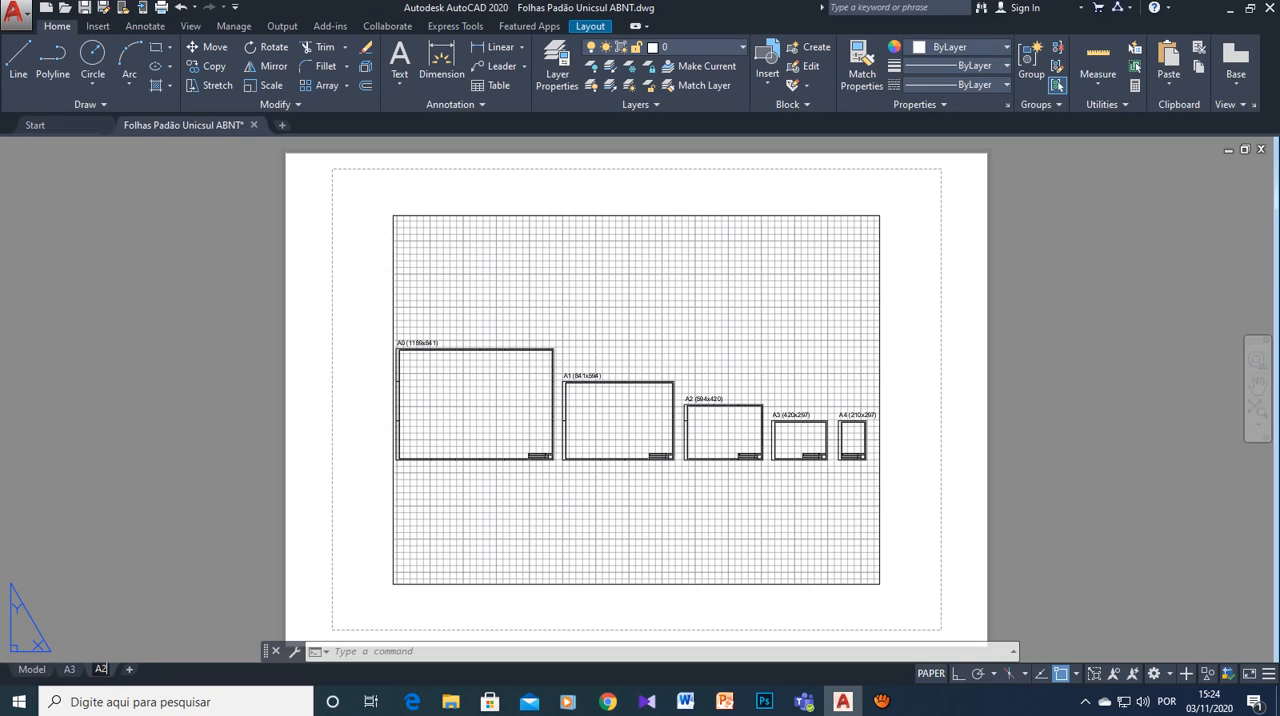
{"action": "key", "text": "Return"}
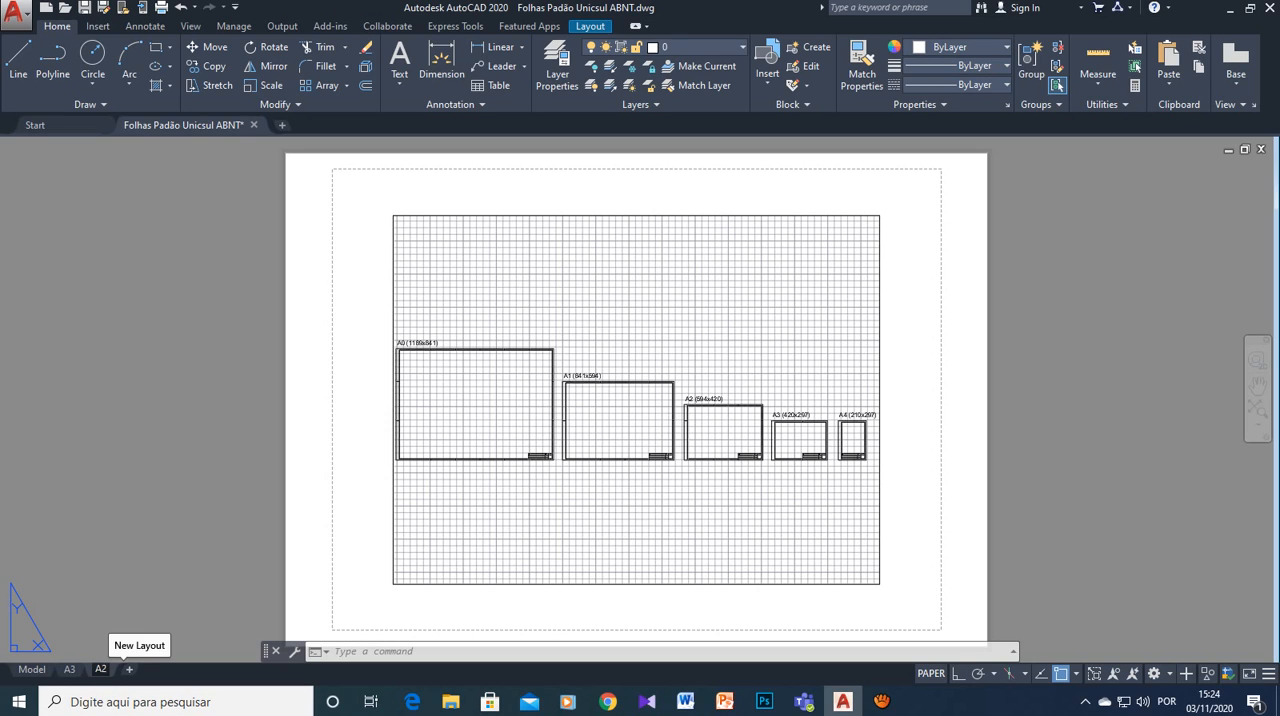
- Add a new layout after A2 and name it A1
{"action": "left_click", "coordinate": [129, 669]}
{"action": "left_click", "coordinate": [140, 669]}
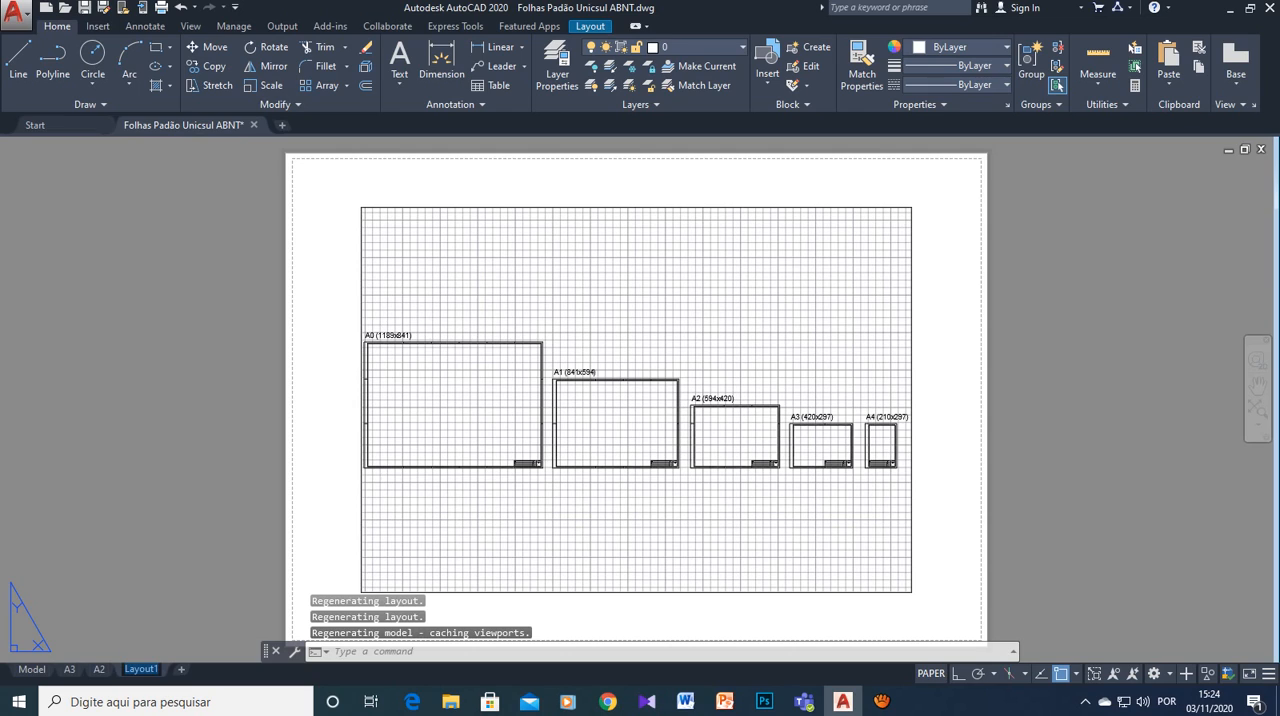
{"action": "type", "text": "A1"}
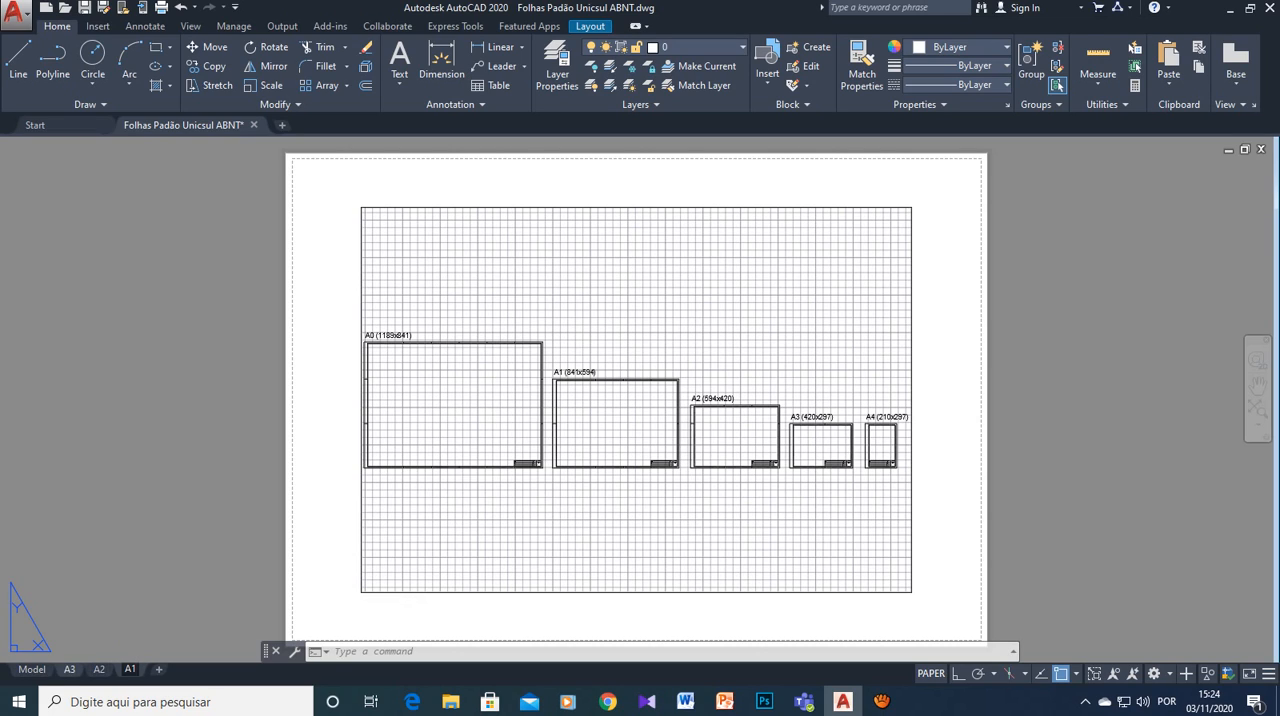
- Delete the default viewport from the A3 layout, leaving the sheet empty
{"action": "left_click", "coordinate": [69, 670]}
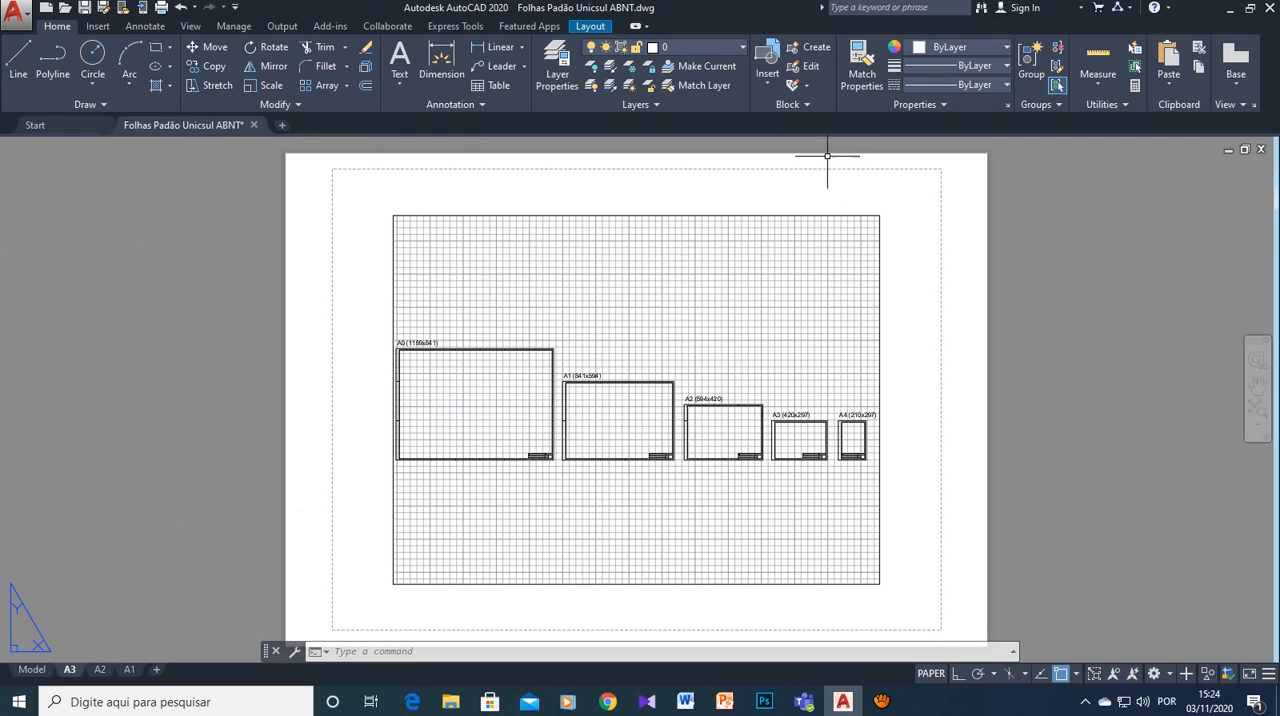
{"action": "left_click", "coordinate": [287, 153]}
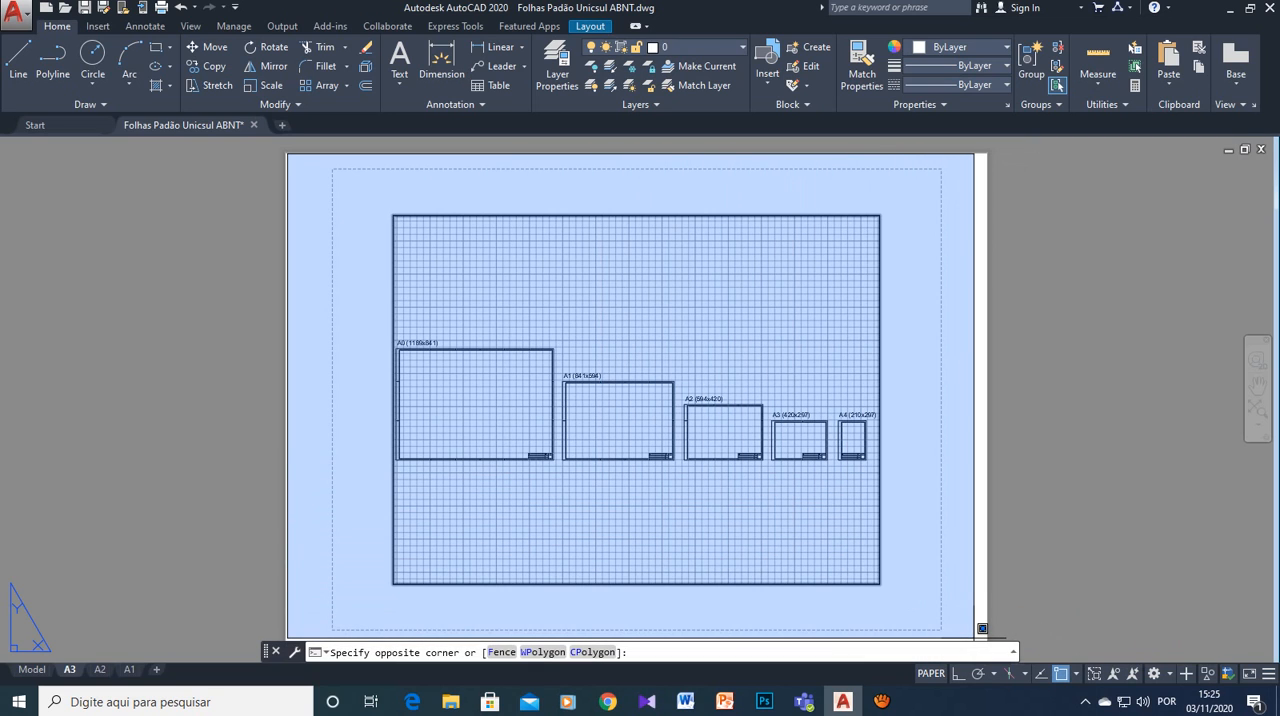
{"action": "left_click", "coordinate": [982, 630]}
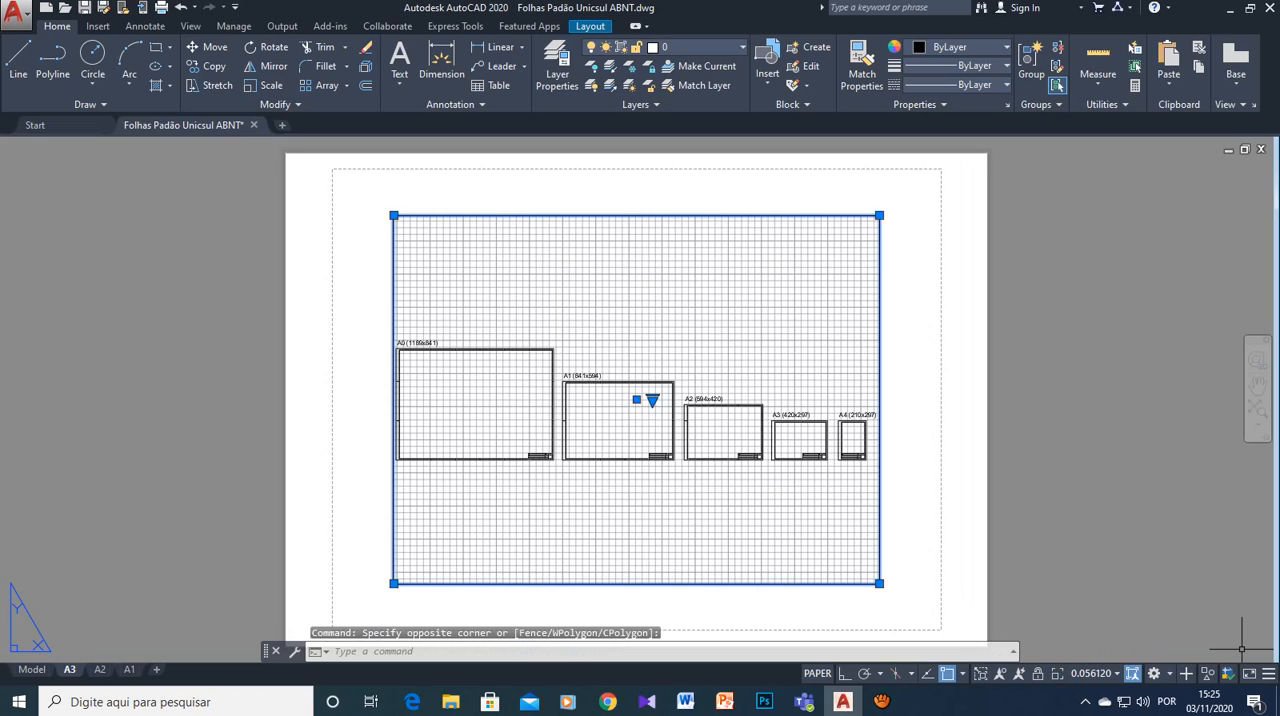
{"action": "key", "text": "Delete"}
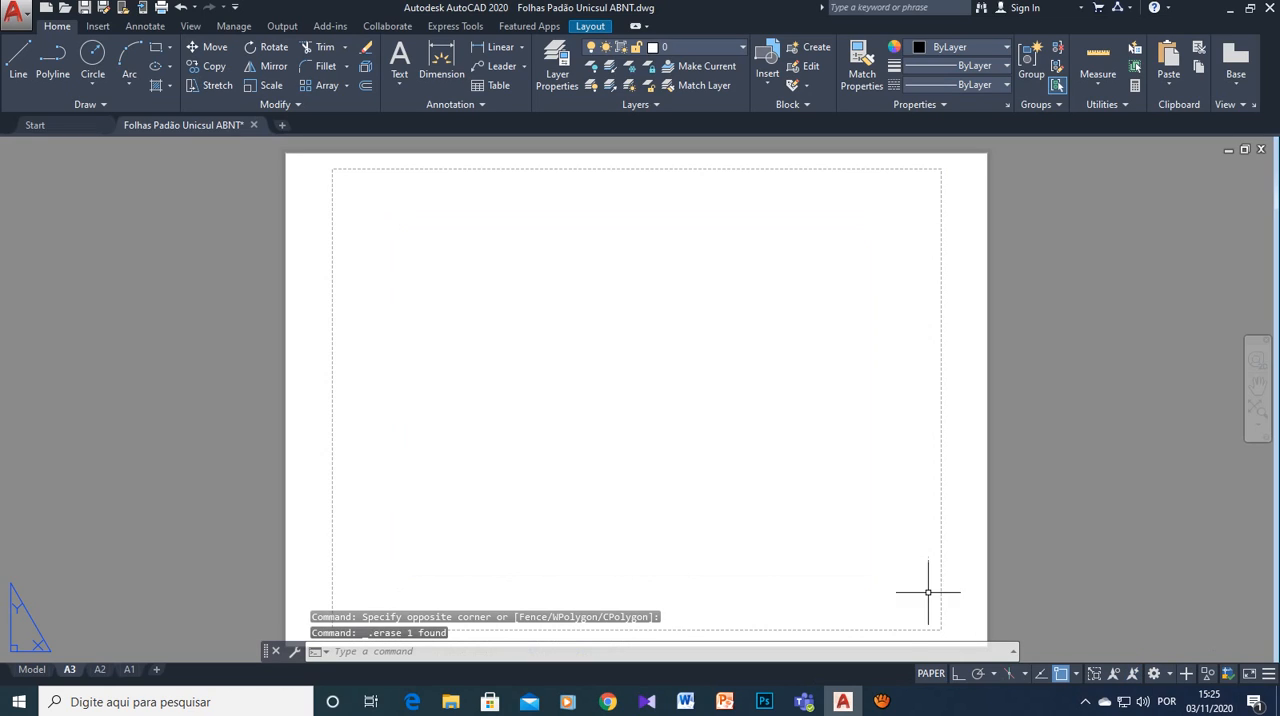
{"action": "mouse_move", "coordinate": [881, 701]}
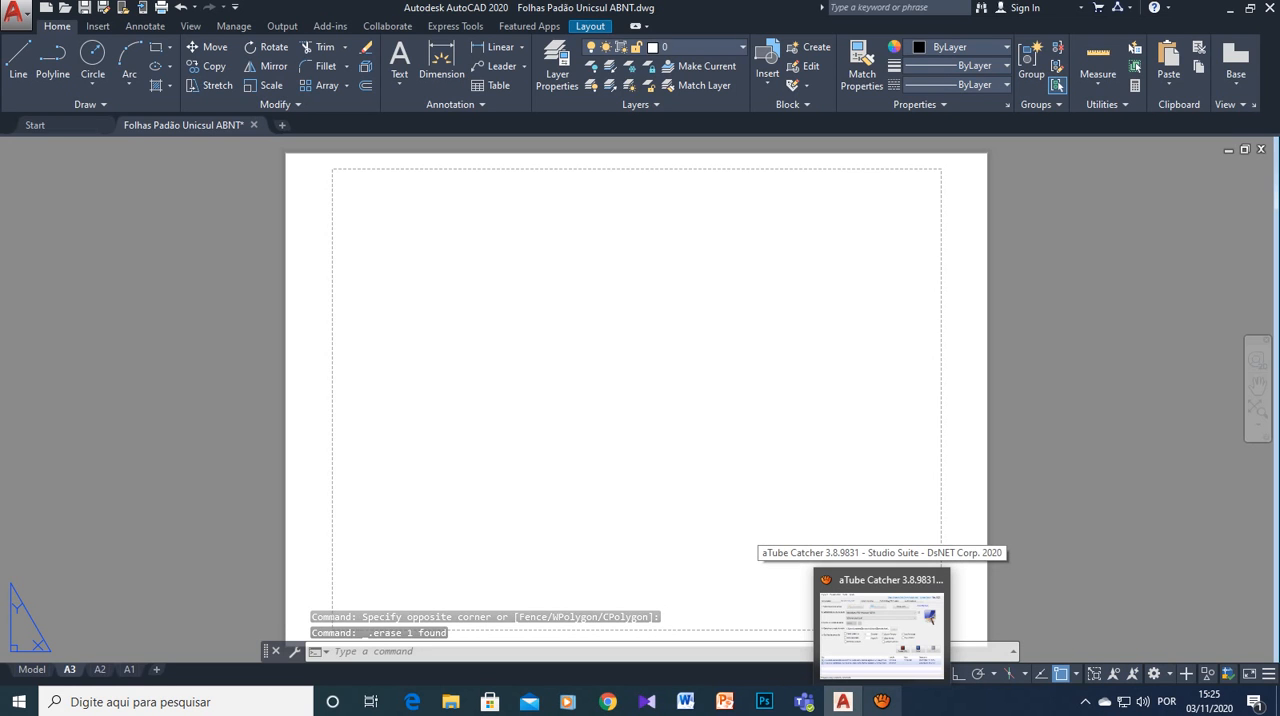
{"action": "left_click", "coordinate": [880, 625]}
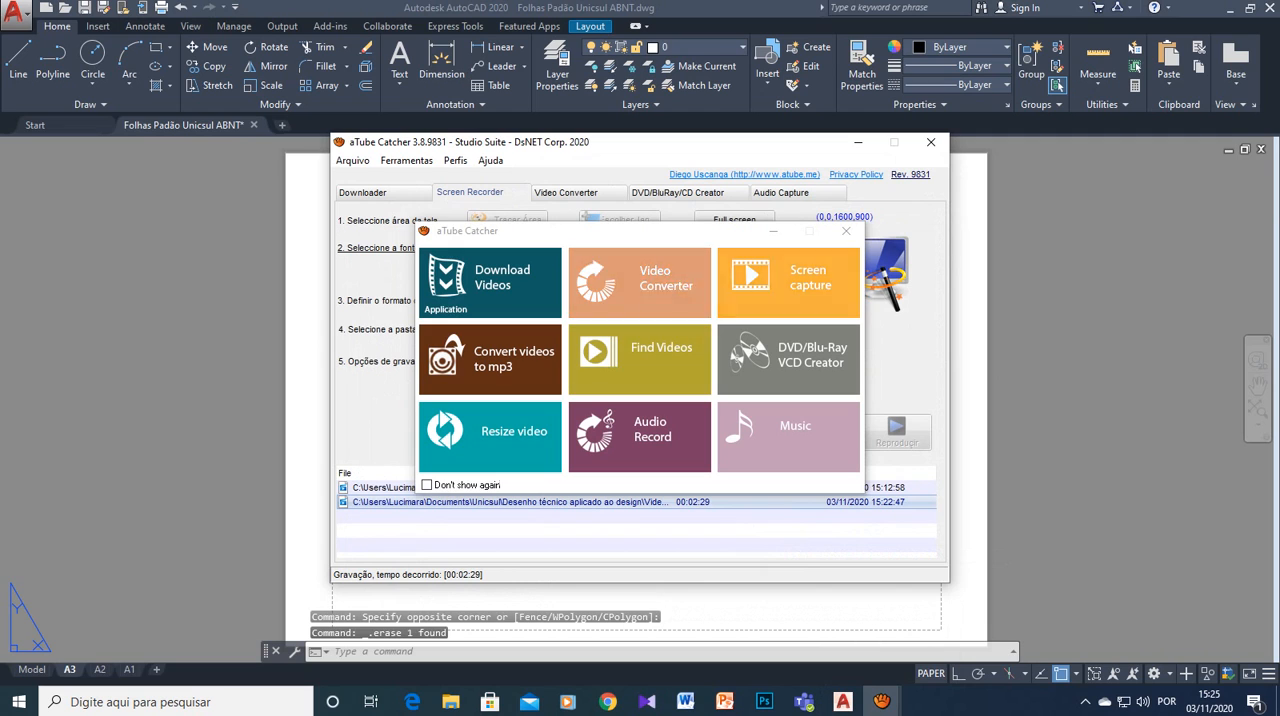
{"action": "left_click", "coordinate": [846, 231]}
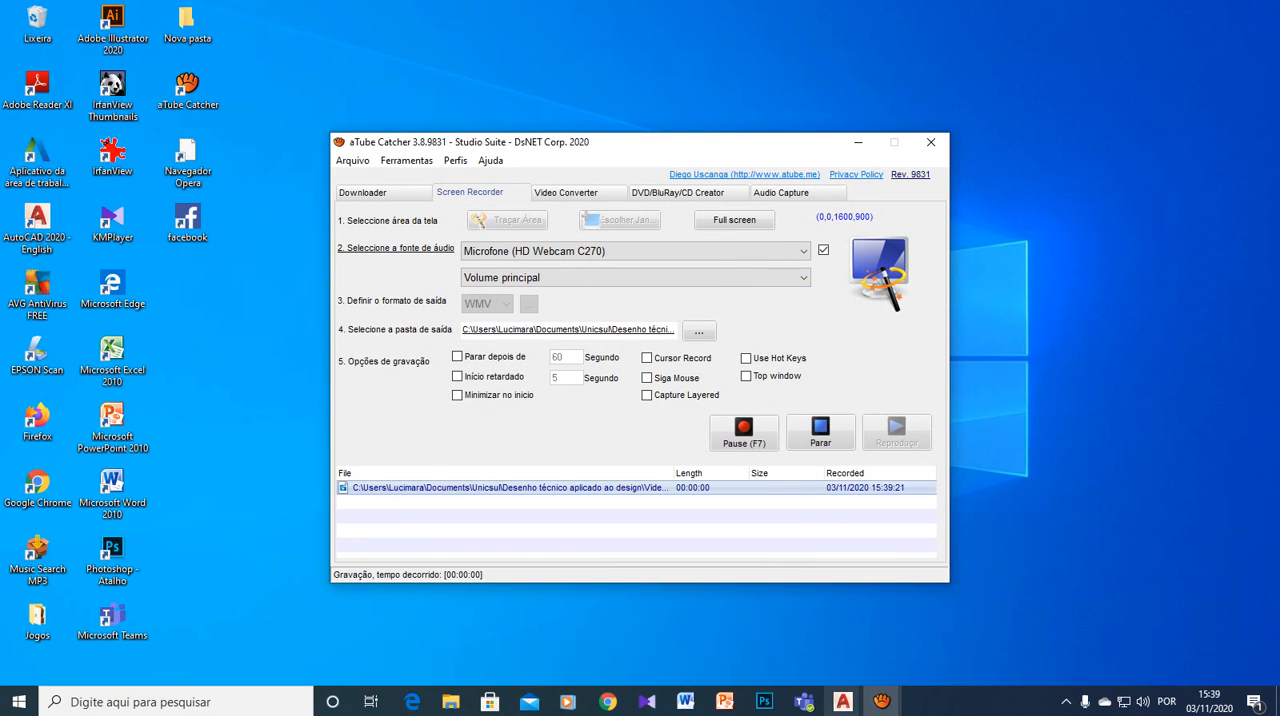
- Switch to the Drawing1.dwg drawing in AutoCAD and maximize its window
{"action": "mouse_move", "coordinate": [843, 701]}
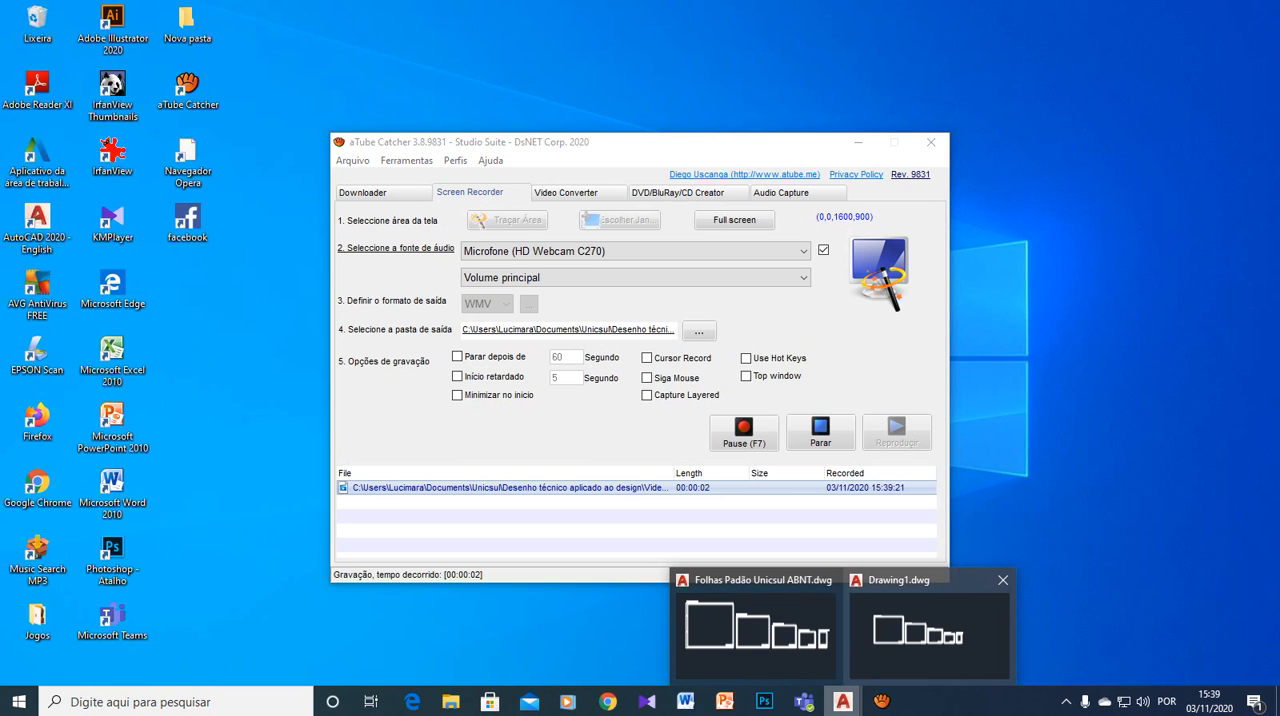
{"action": "left_click", "coordinate": [926, 632]}
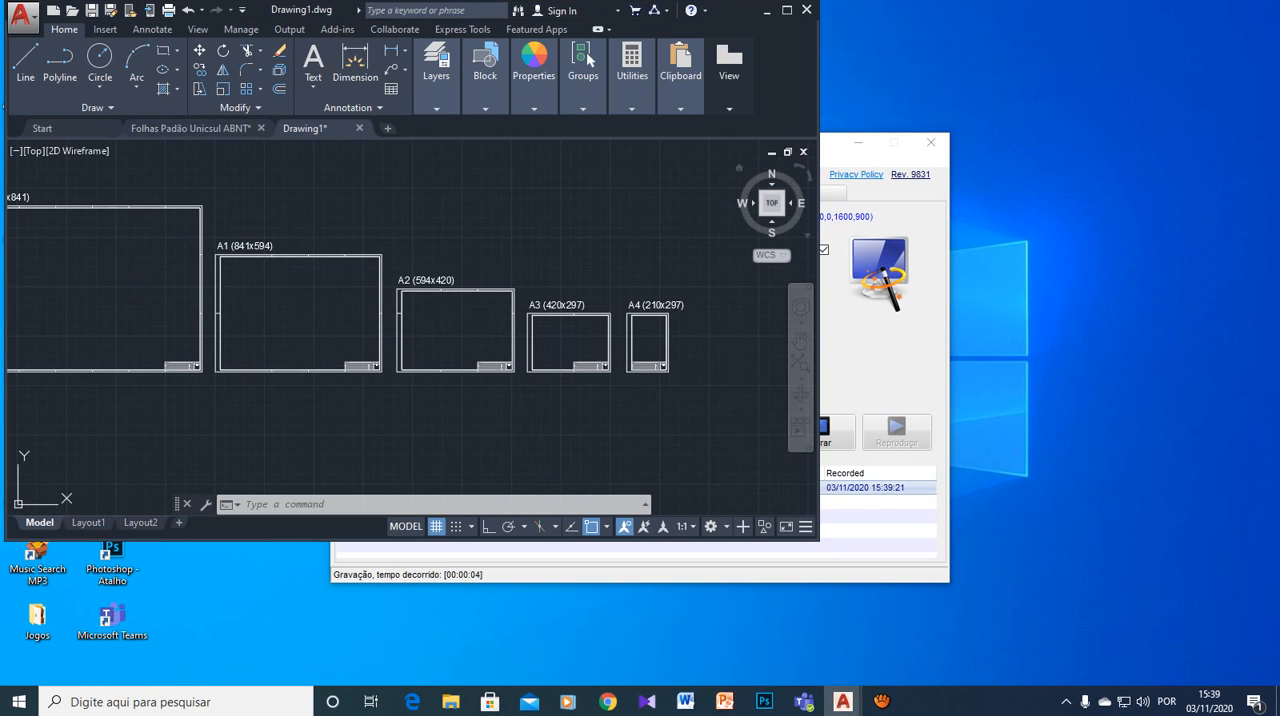
{"action": "left_click", "coordinate": [787, 10]}
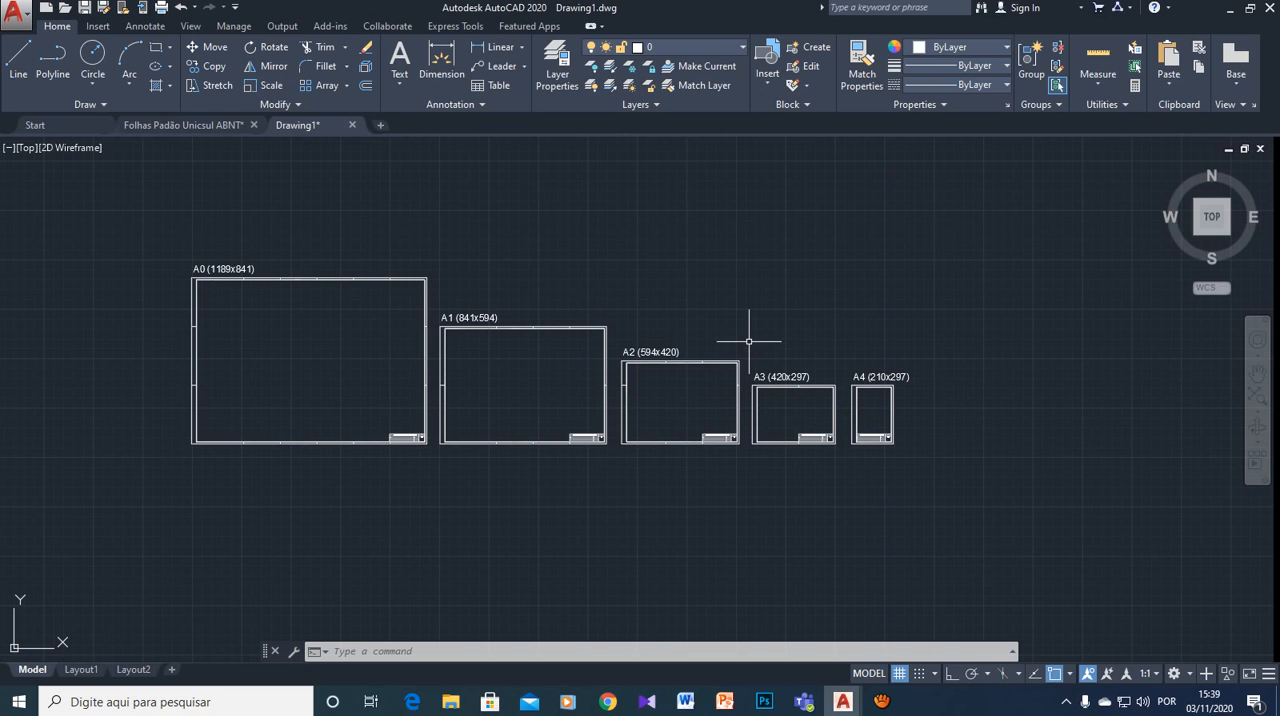
- Rename the Layout1 layout of Drawing1.dwg as A3
{"action": "left_click", "coordinate": [81, 669]}
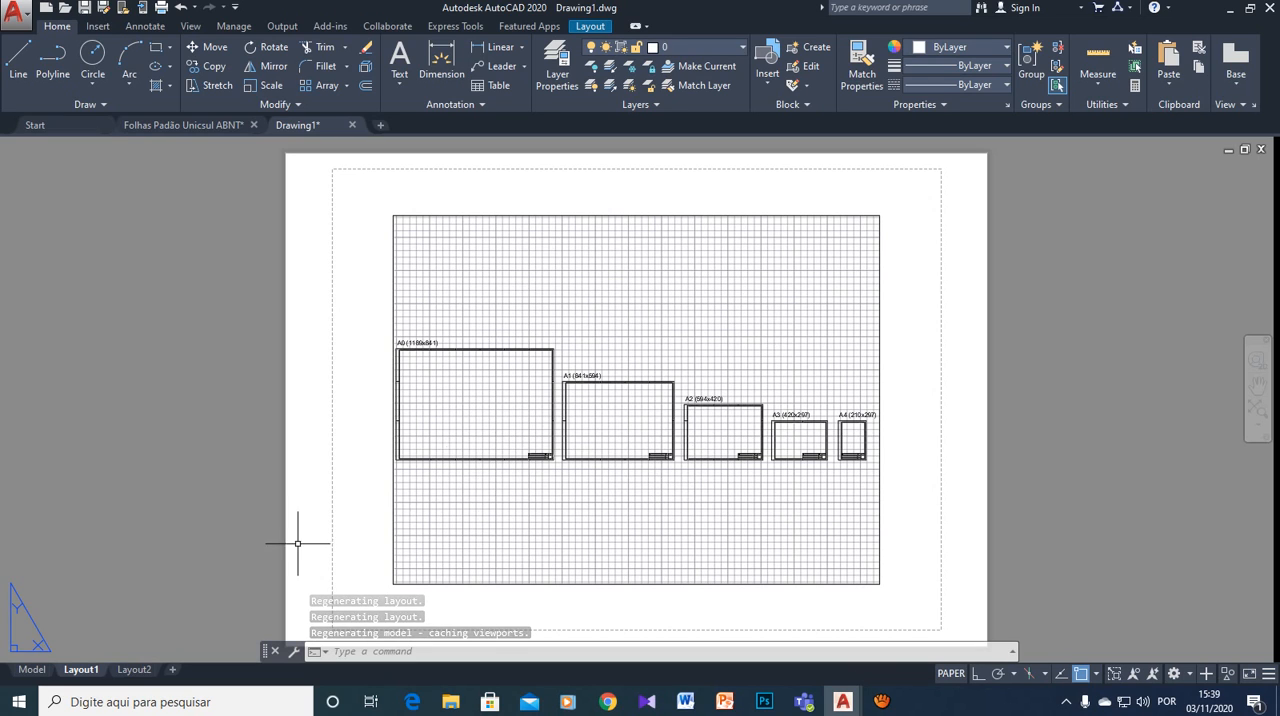
{"action": "left_click", "coordinate": [32, 669]}
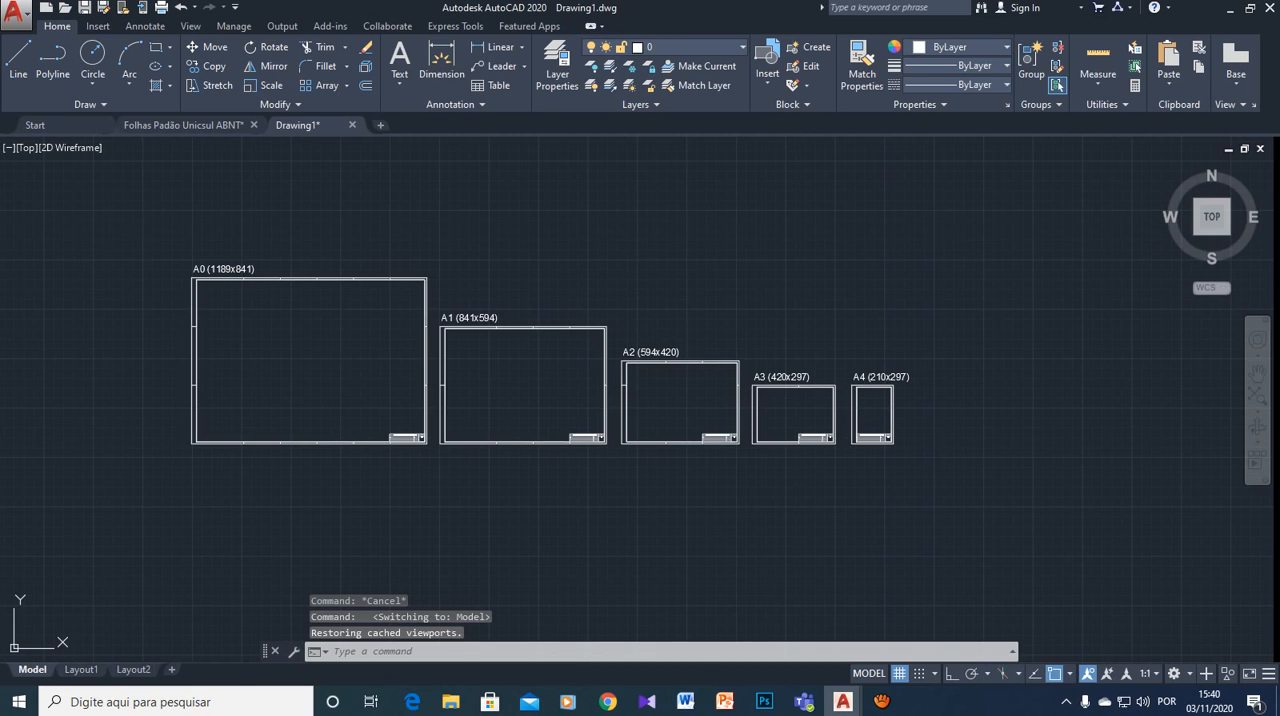
{"action": "left_click", "coordinate": [81, 669]}
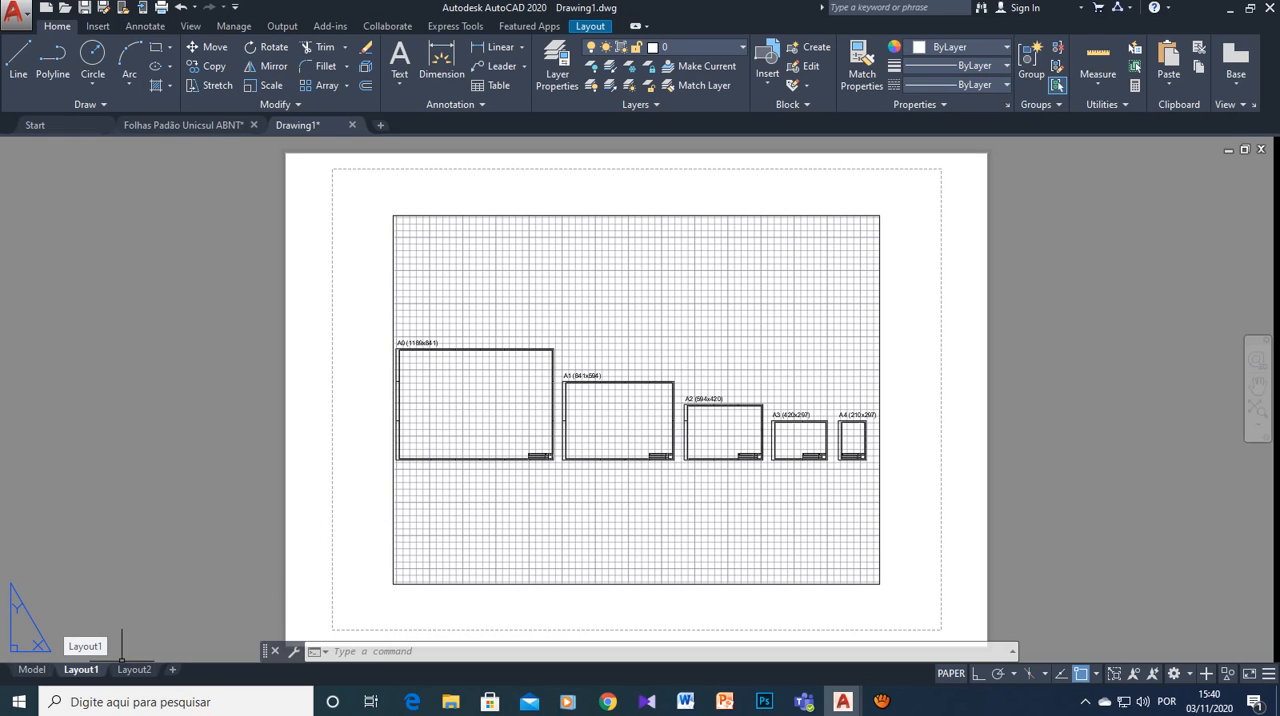
{"action": "double_click", "coordinate": [82, 669]}
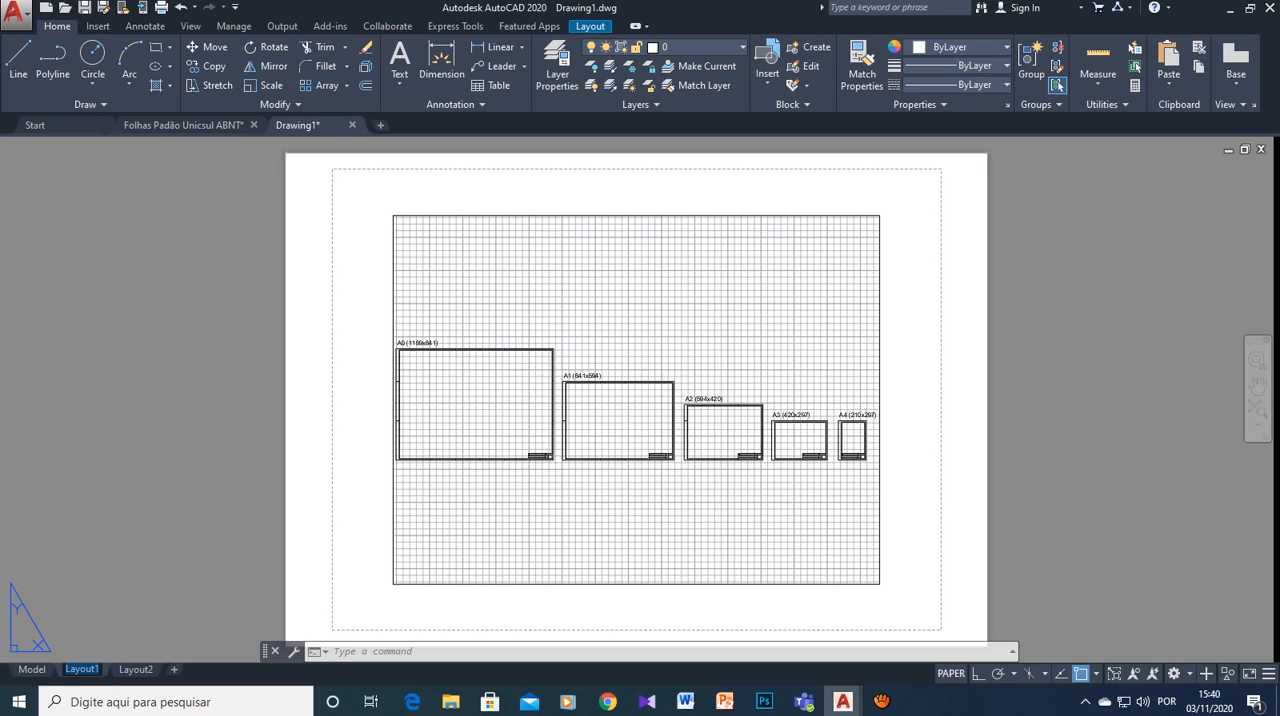
{"action": "type", "text": "A3"}
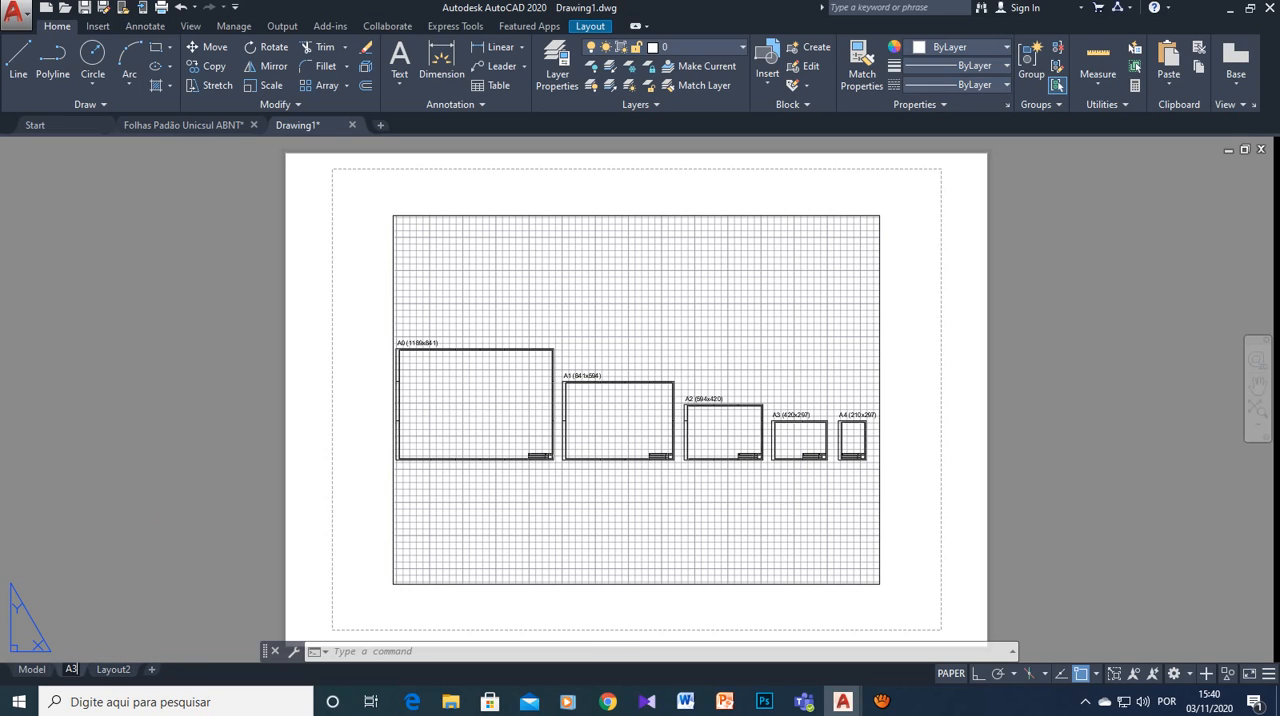
{"action": "left_click", "coordinate": [1026, 508]}
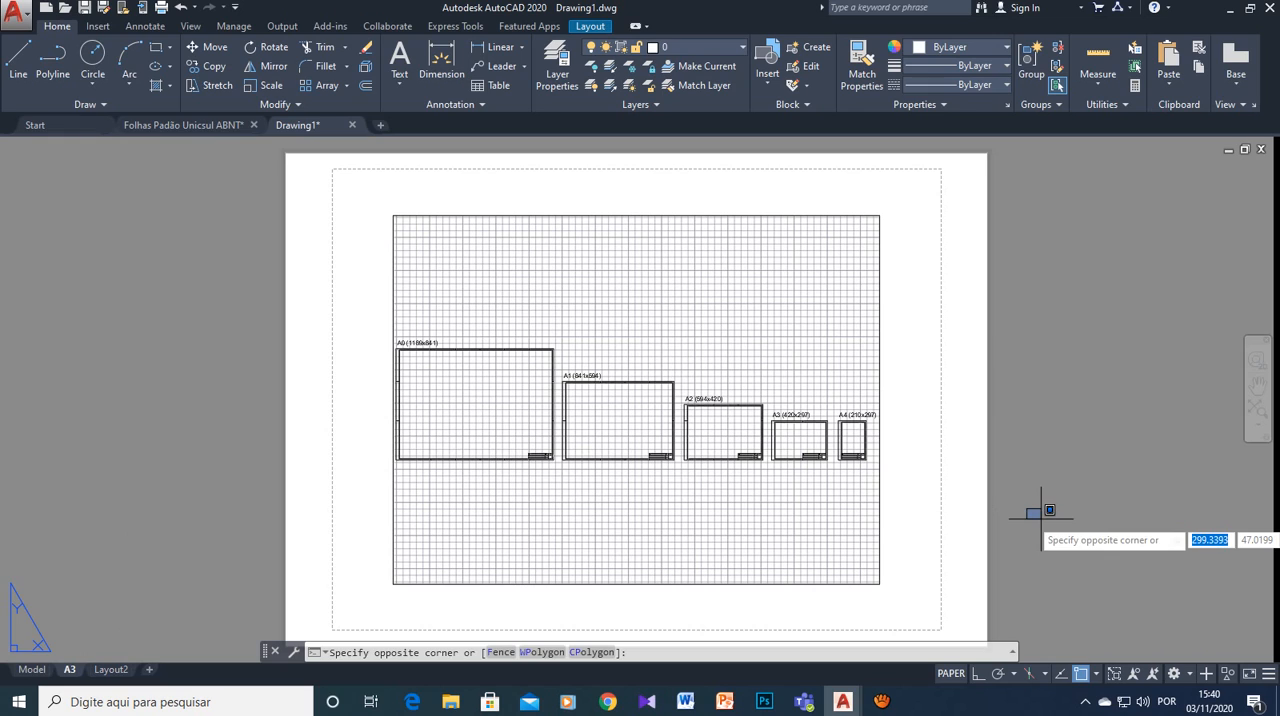
{"action": "key", "text": "Escape"}
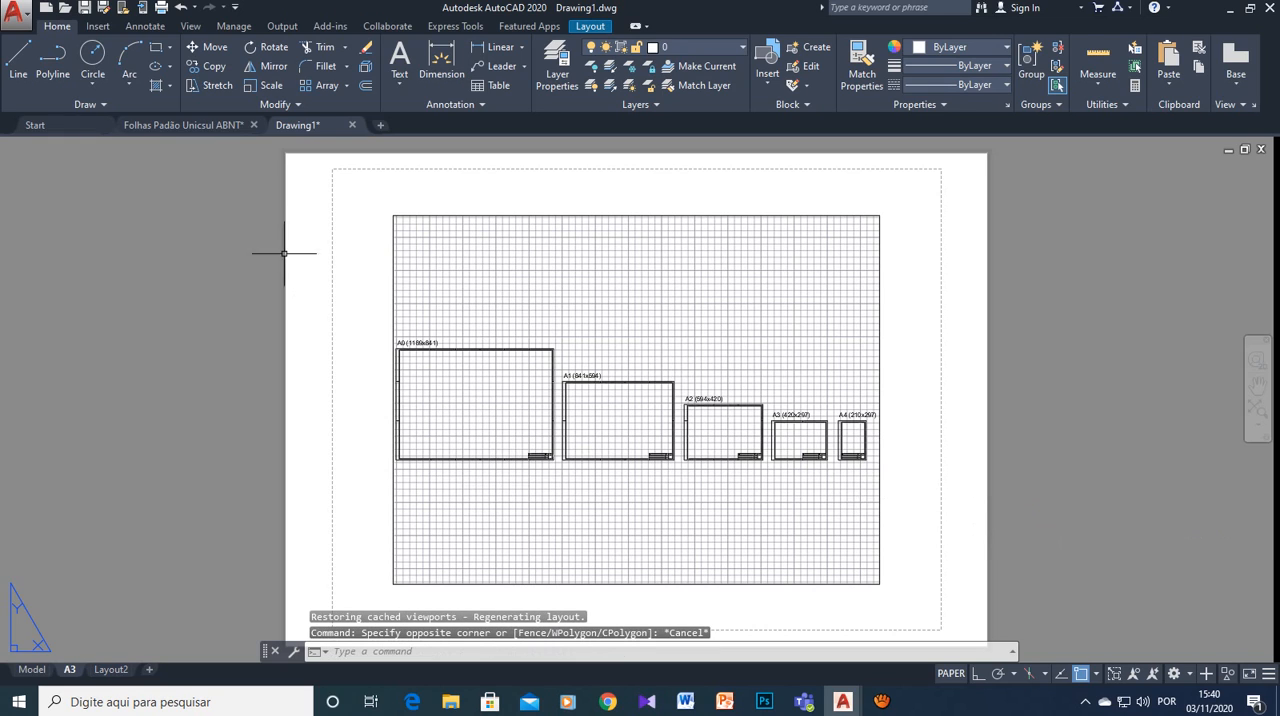
- Delete the default viewport from the A3 layout's sheet
{"action": "left_click", "coordinate": [284, 154]}
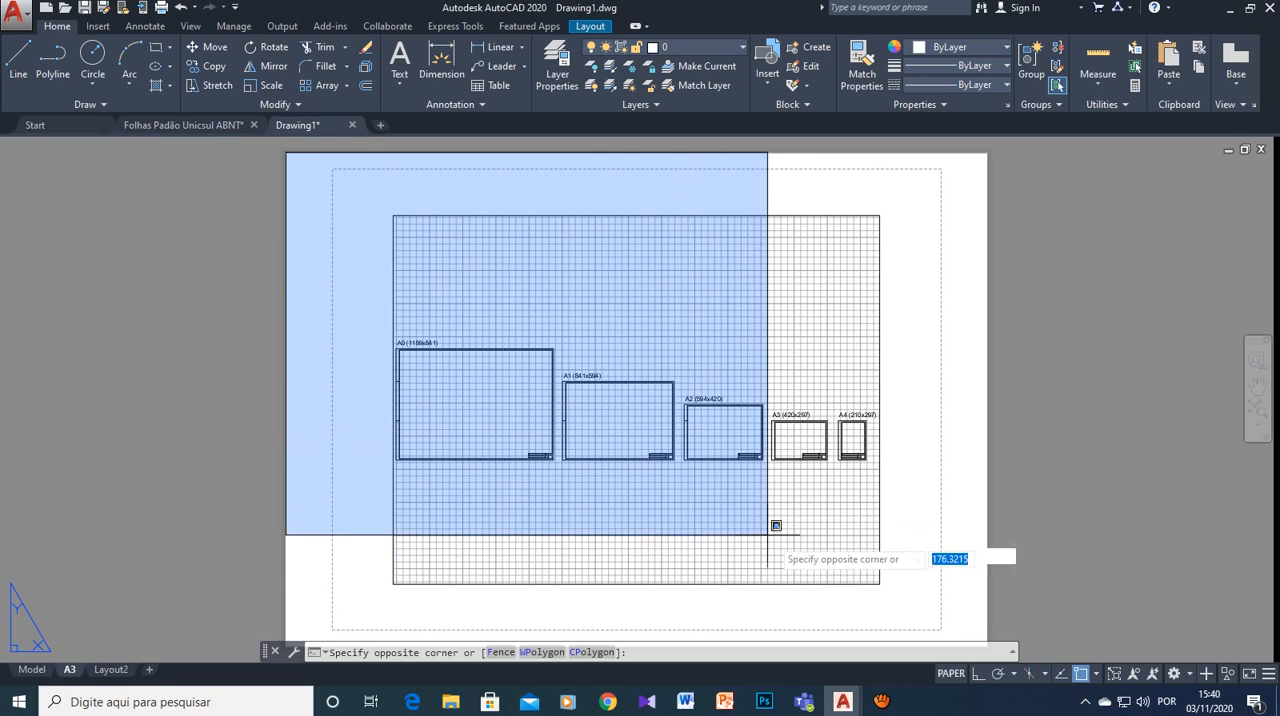
{"action": "left_click", "coordinate": [971, 631]}
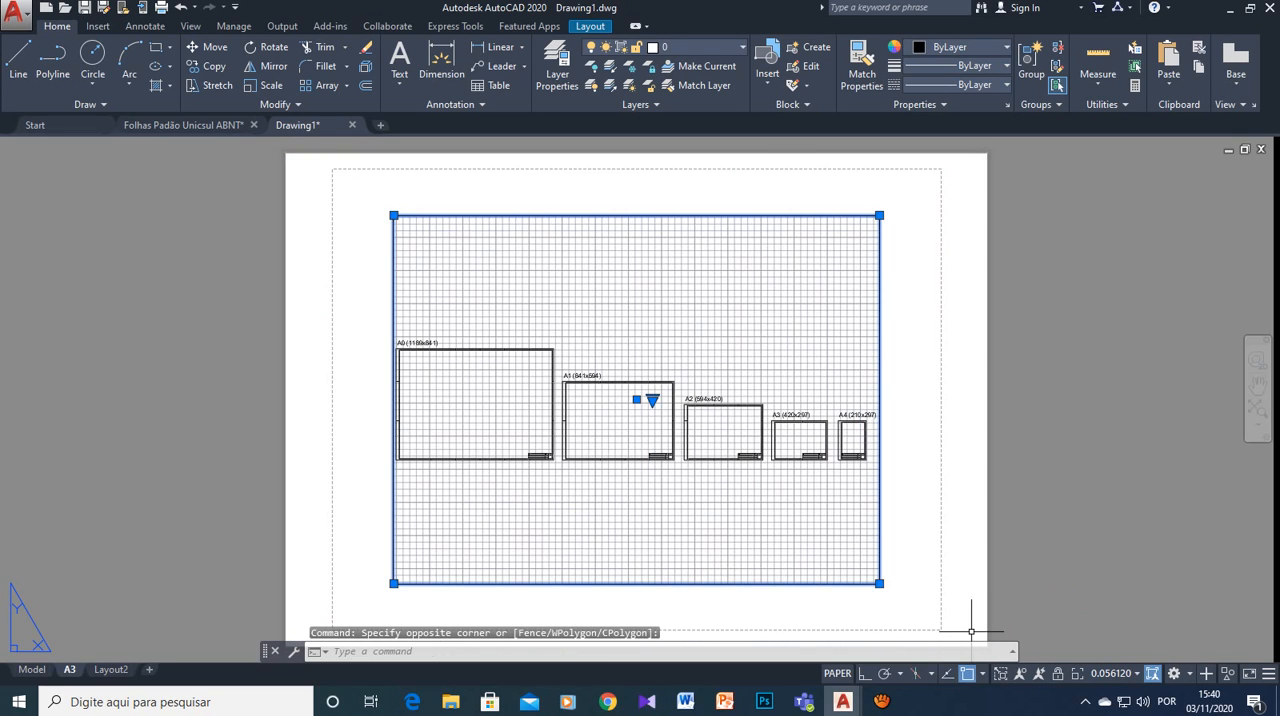
{"action": "key", "text": "Delete"}
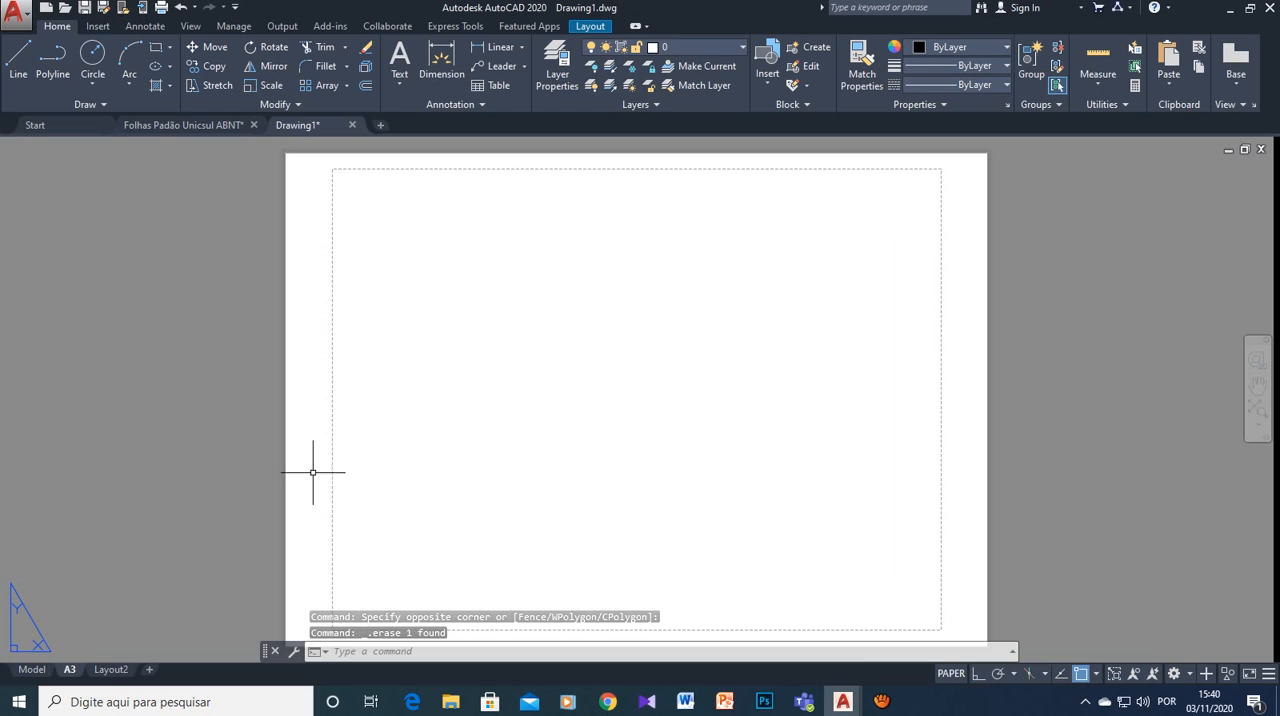
- Copy the A3 (420x297) sheet frame with its title block from model space to the clipboard
{"action": "left_click", "coordinate": [32, 669]}
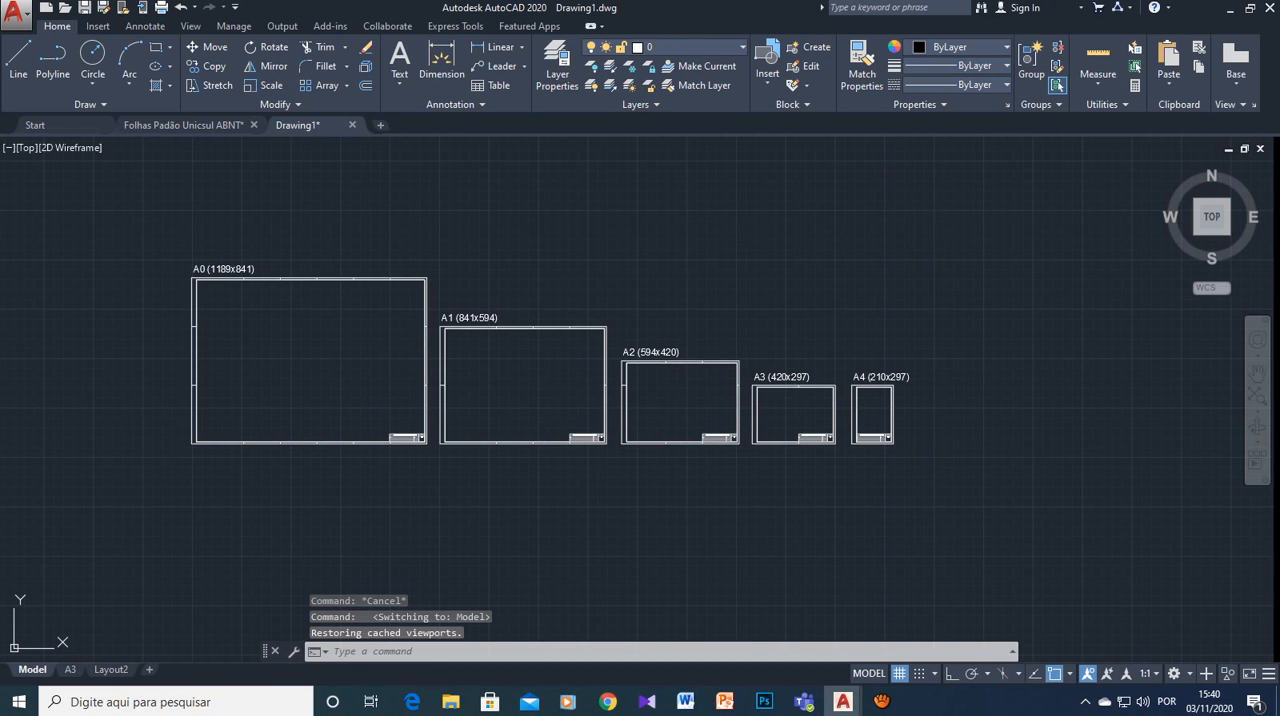
{"action": "mouse_move", "coordinate": [70, 667]}
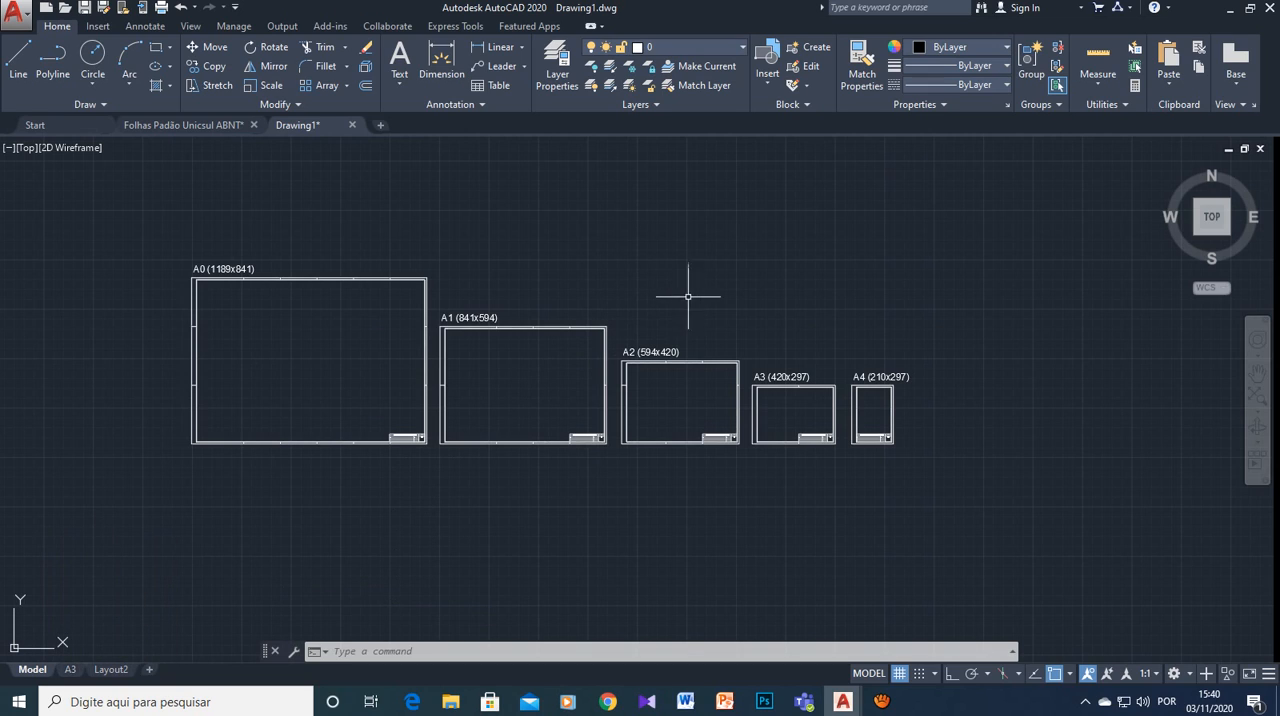
{"action": "scroll", "coordinate": [768, 430], "scroll_direction": "up", "scroll_amount": 3}
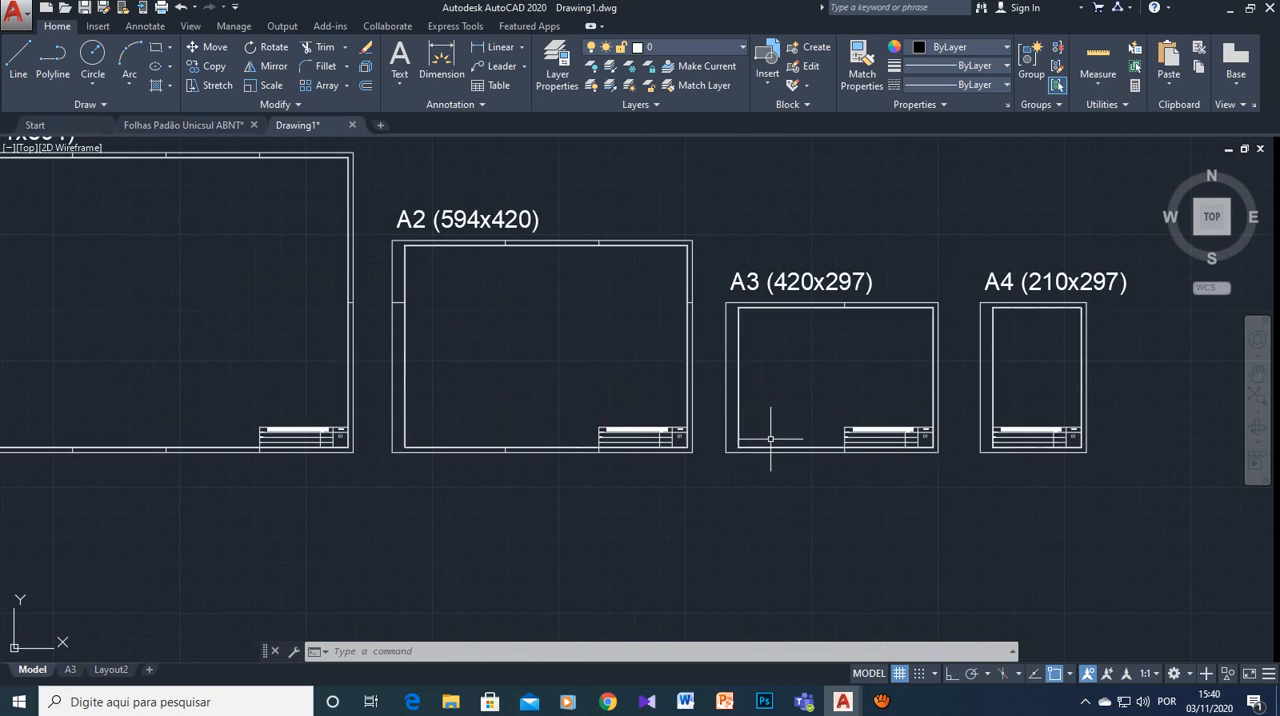
{"action": "scroll", "coordinate": [770, 438], "scroll_direction": "up", "scroll_amount": 2}
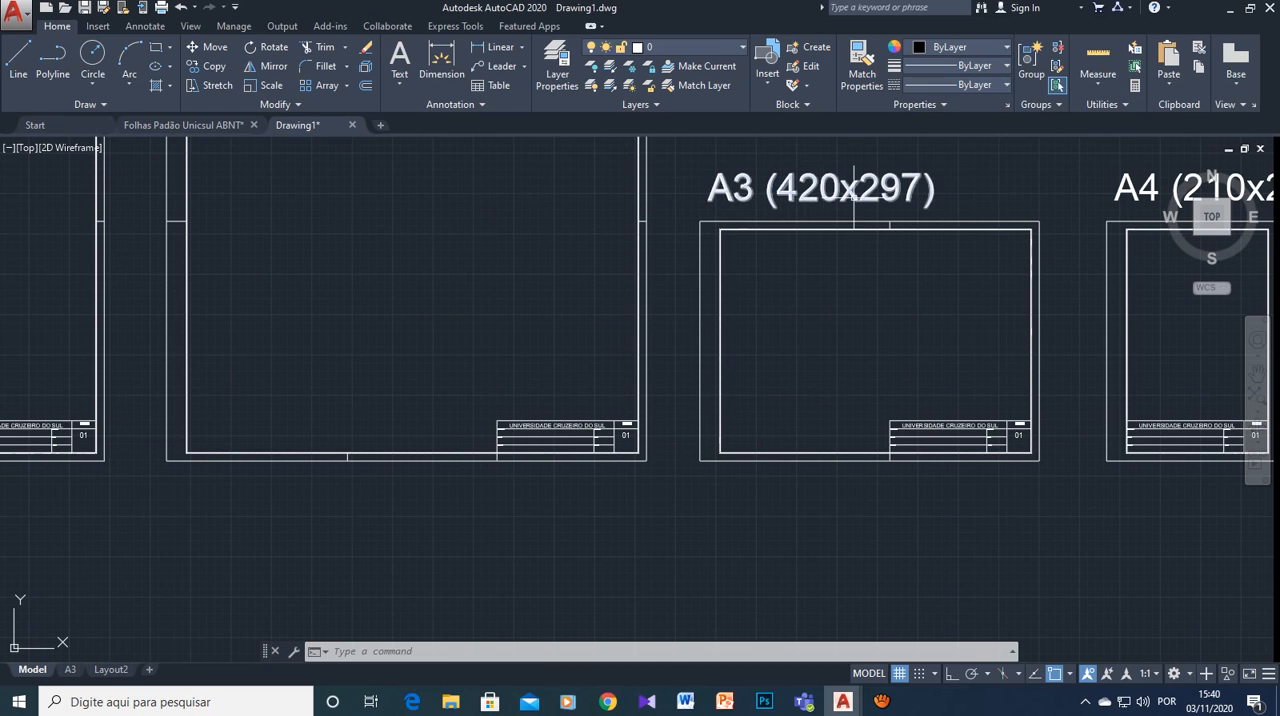
{"action": "left_click", "coordinate": [681, 212]}
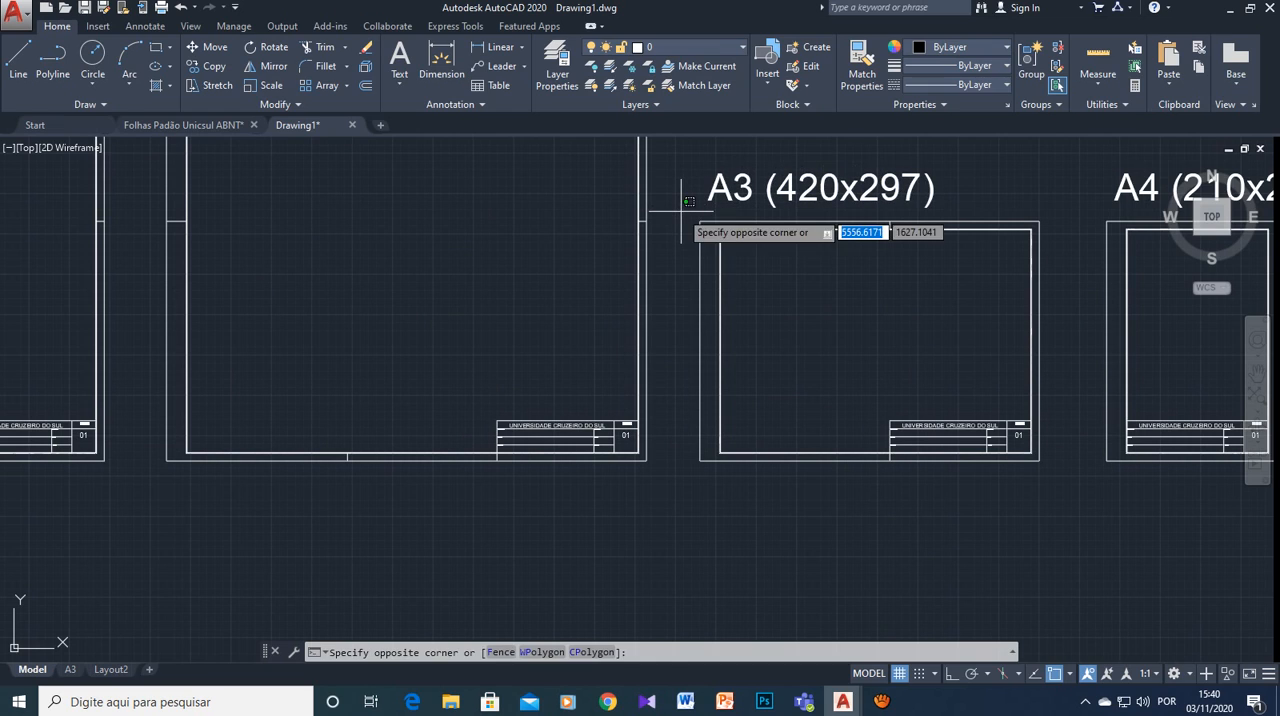
{"action": "left_click", "coordinate": [1071, 475]}
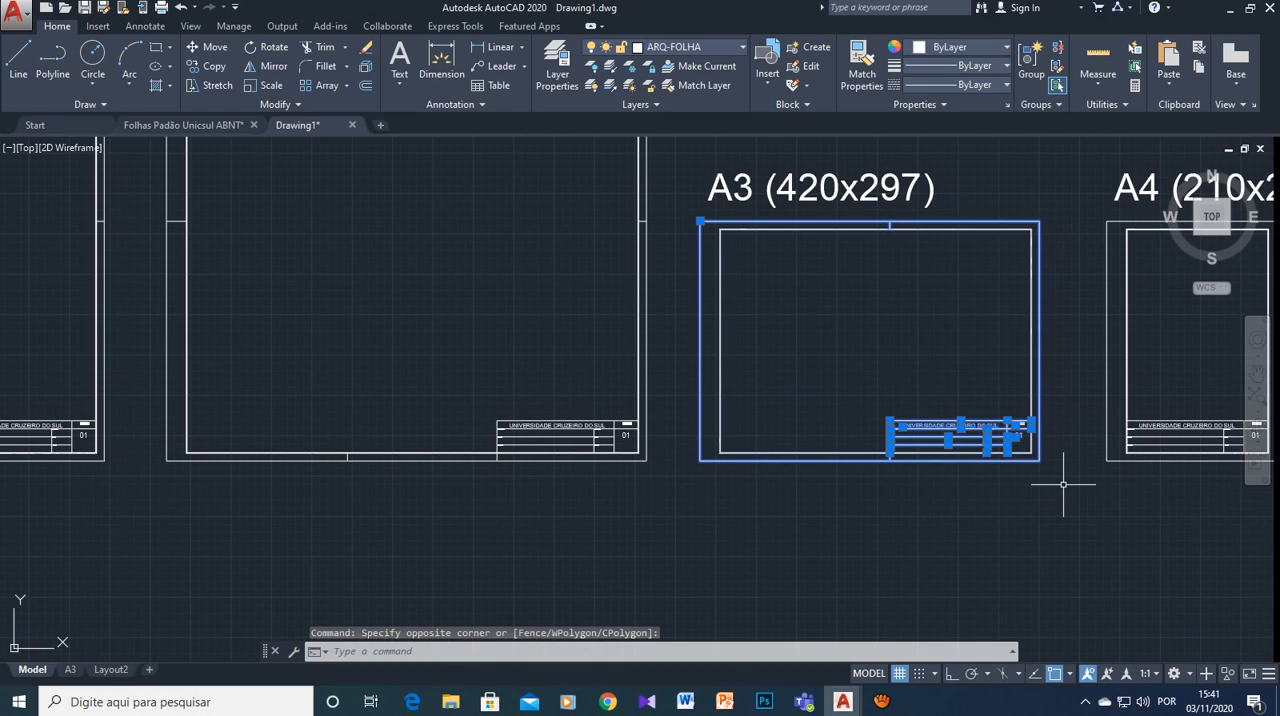
{"action": "key", "text": "ctrl+c"}
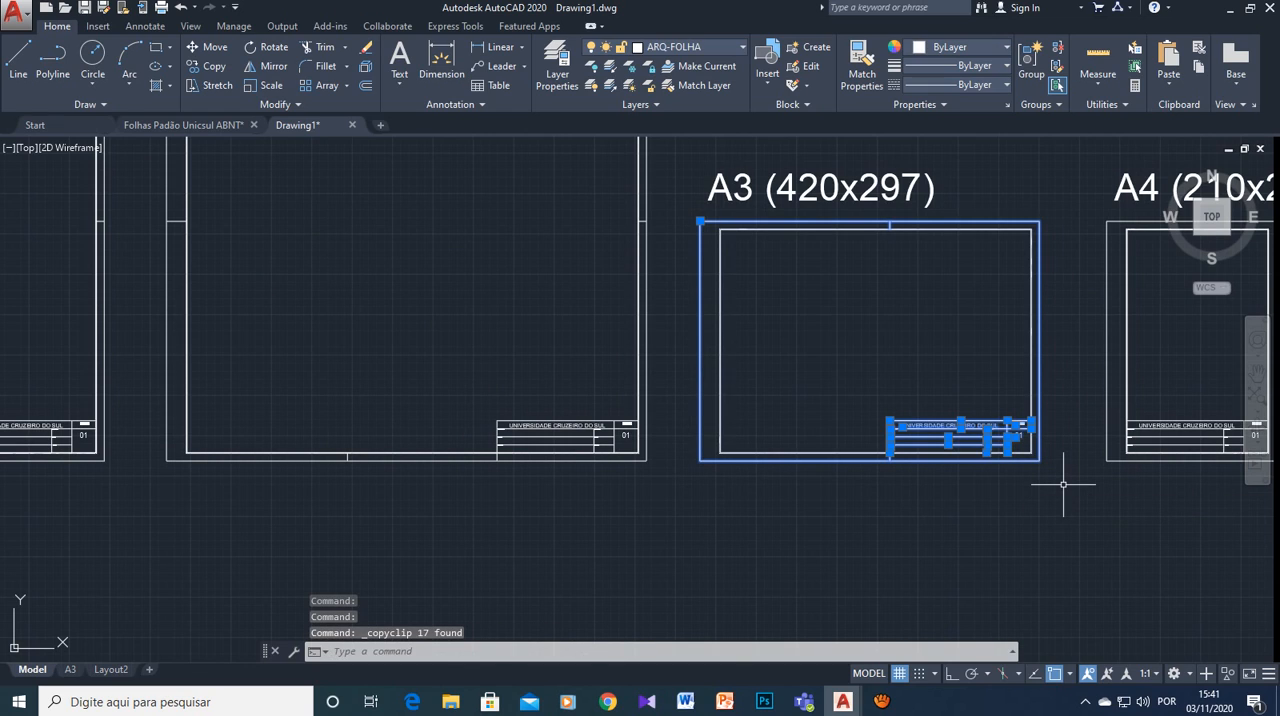
- Paste the copied frame into the A3 layout just right of the paper, entering A3 for the FOLHA attribute
{"action": "left_click", "coordinate": [70, 669]}
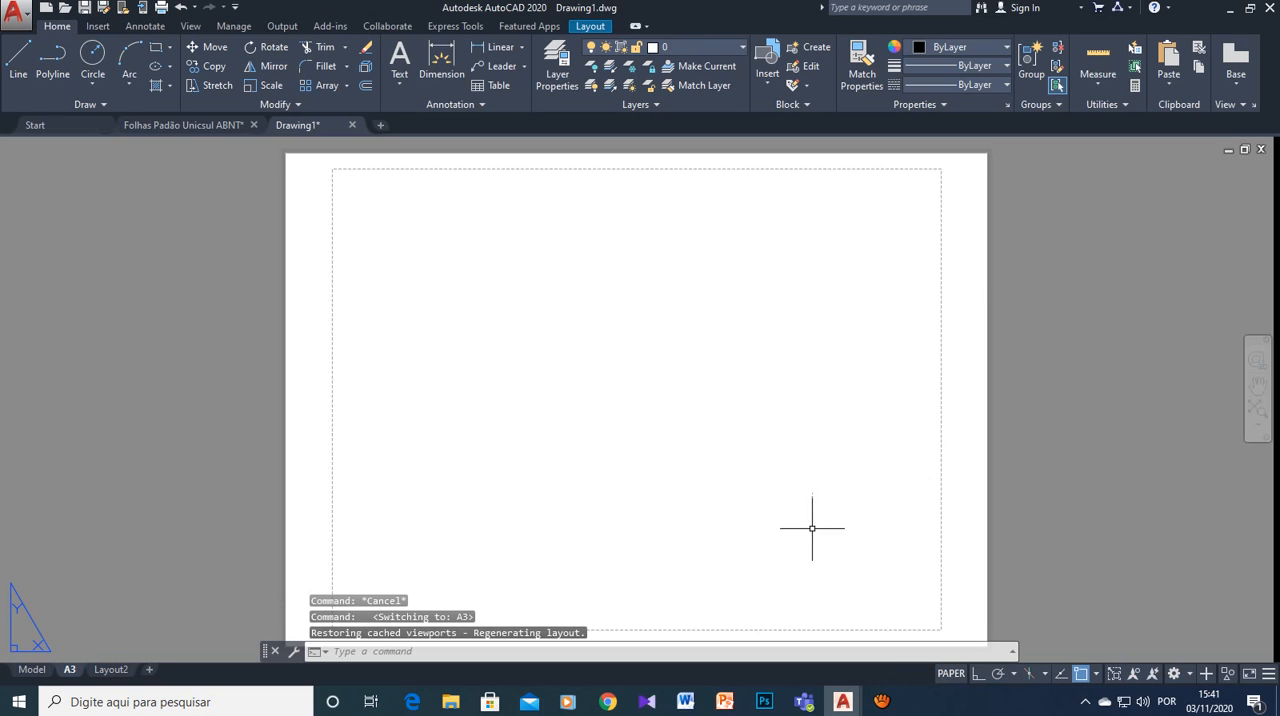
{"action": "right_click", "coordinate": [1048, 468]}
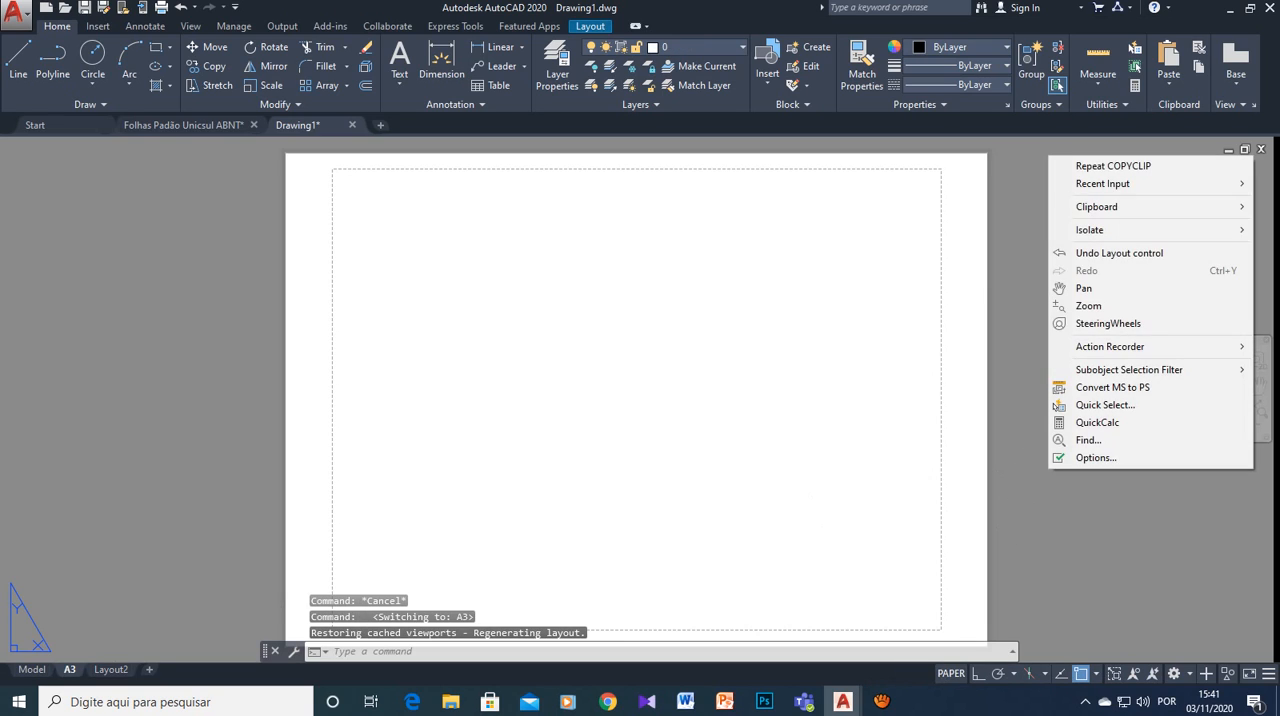
{"action": "left_click", "coordinate": [1047, 470]}
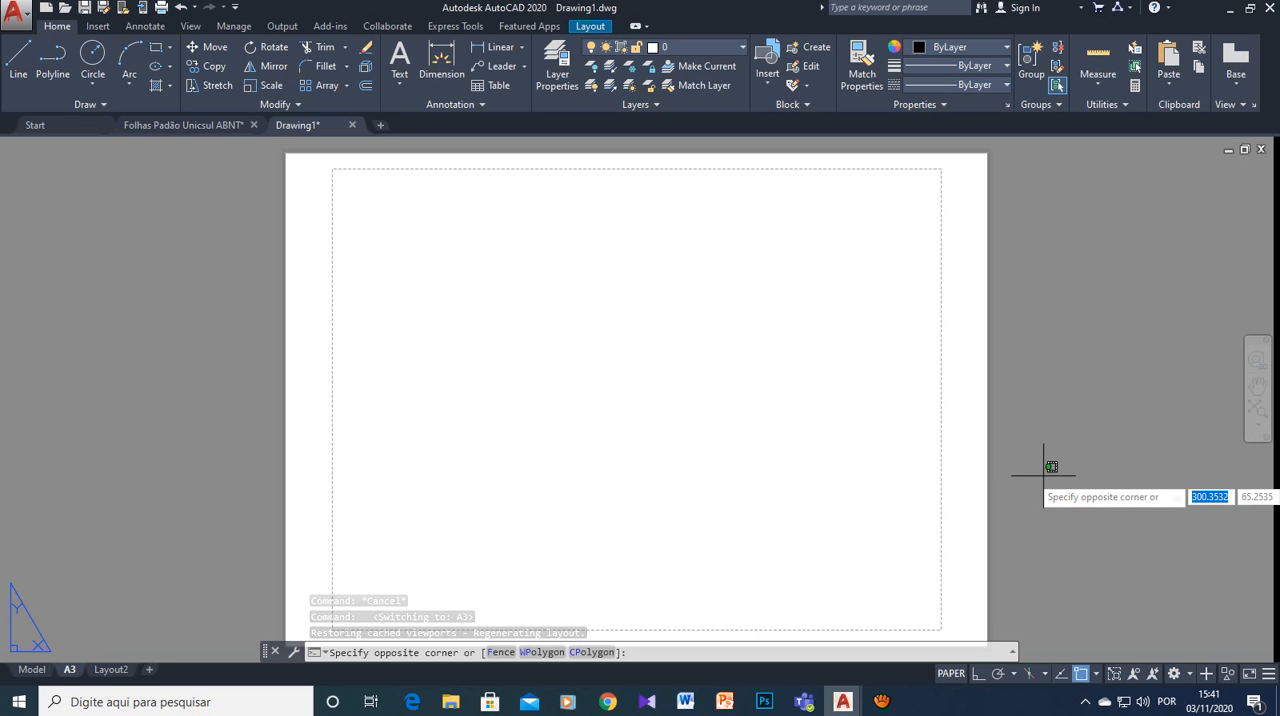
{"action": "key", "text": "ctrl+v"}
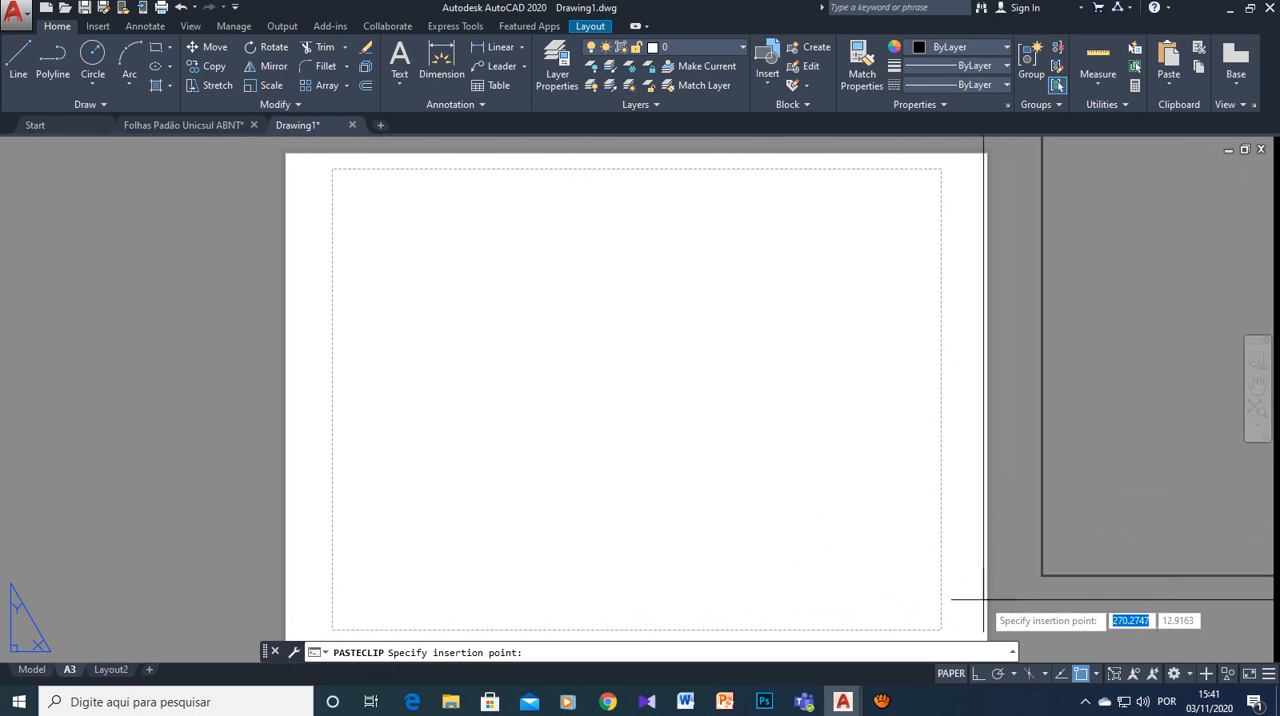
{"action": "left_click", "coordinate": [1022, 631]}
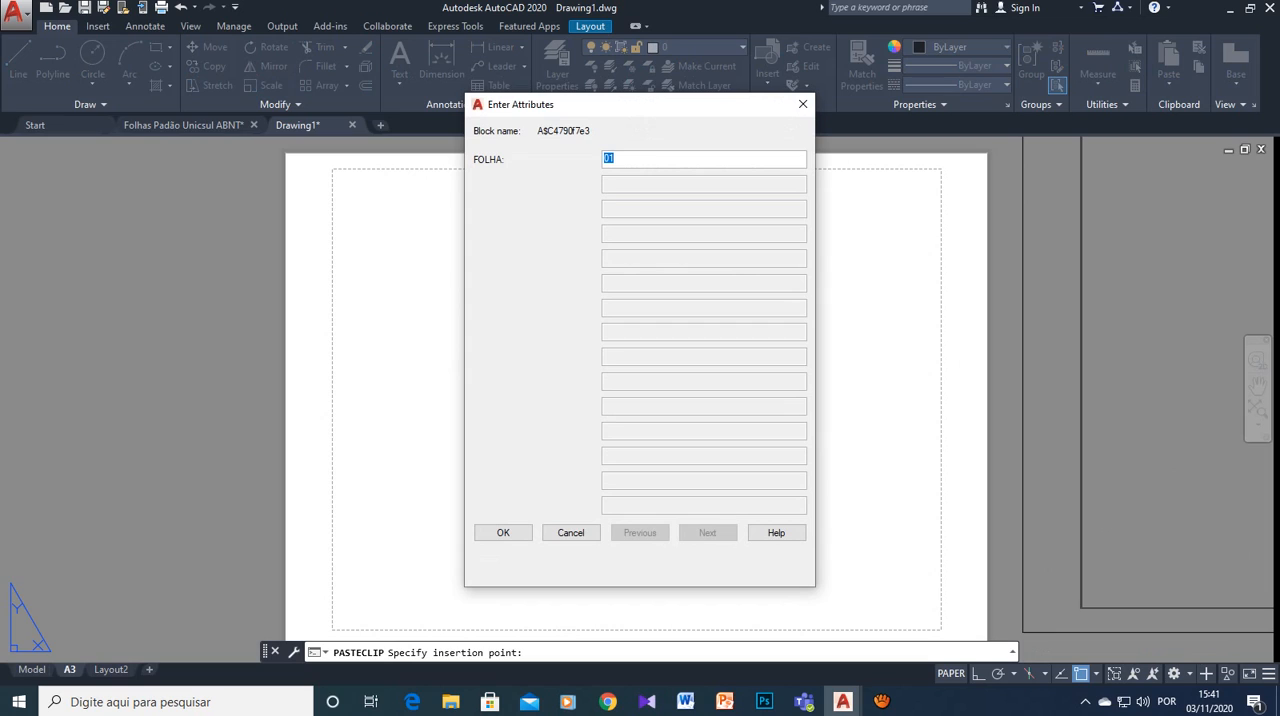
{"action": "type", "text": "A3"}
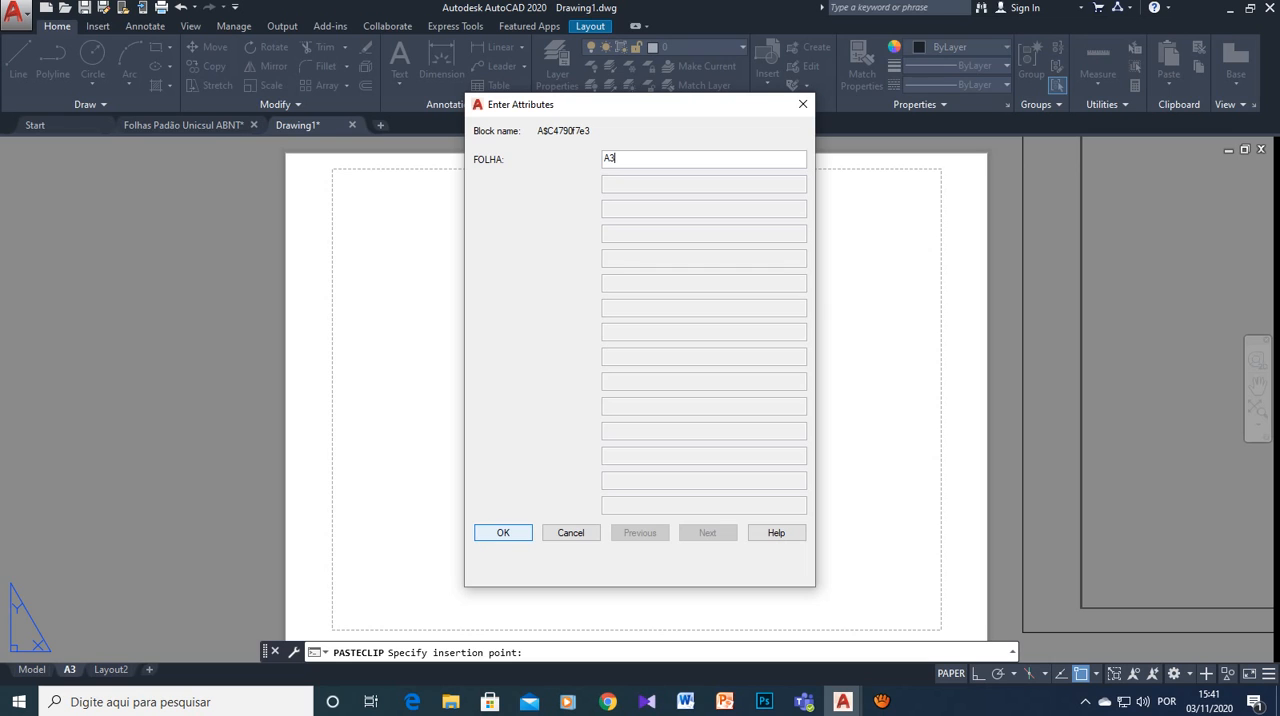
{"action": "left_click", "coordinate": [510, 530]}
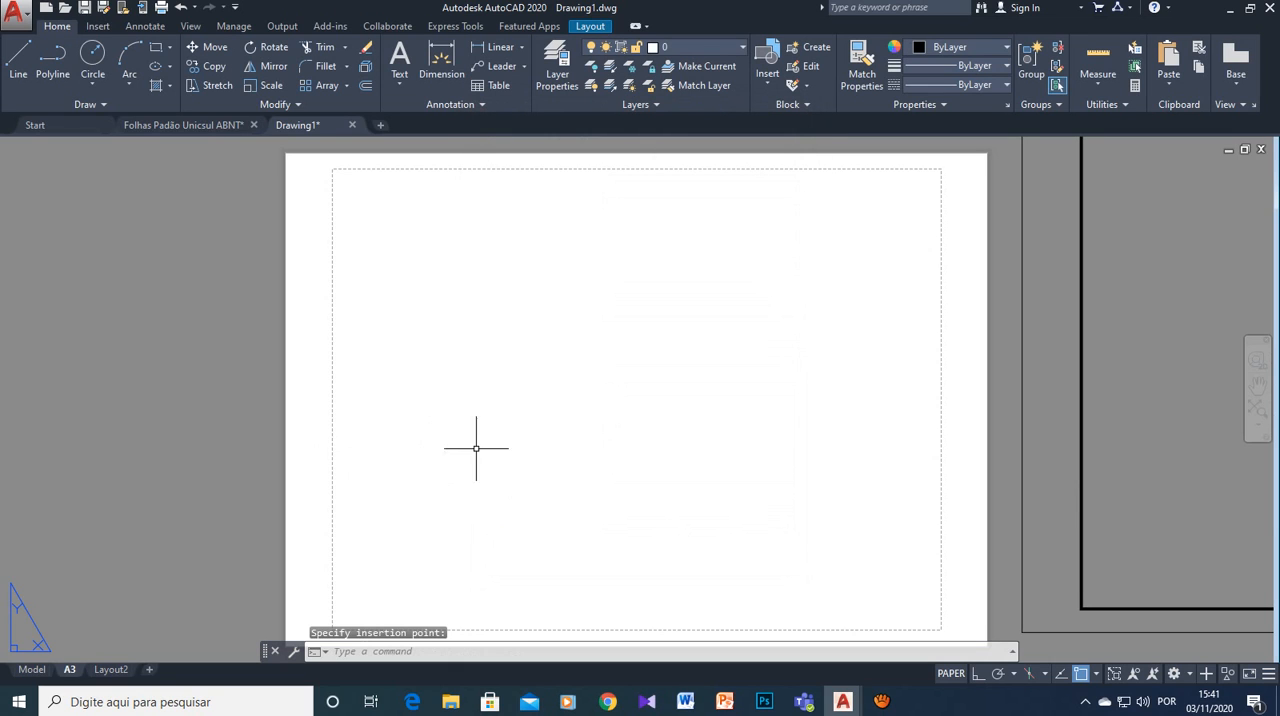
- Open the A3 layout's page setup for modification and choose DWG To PDF.pc3 as the plotter
{"action": "scroll", "coordinate": [583, 449], "scroll_direction": "down", "scroll_amount": 4}
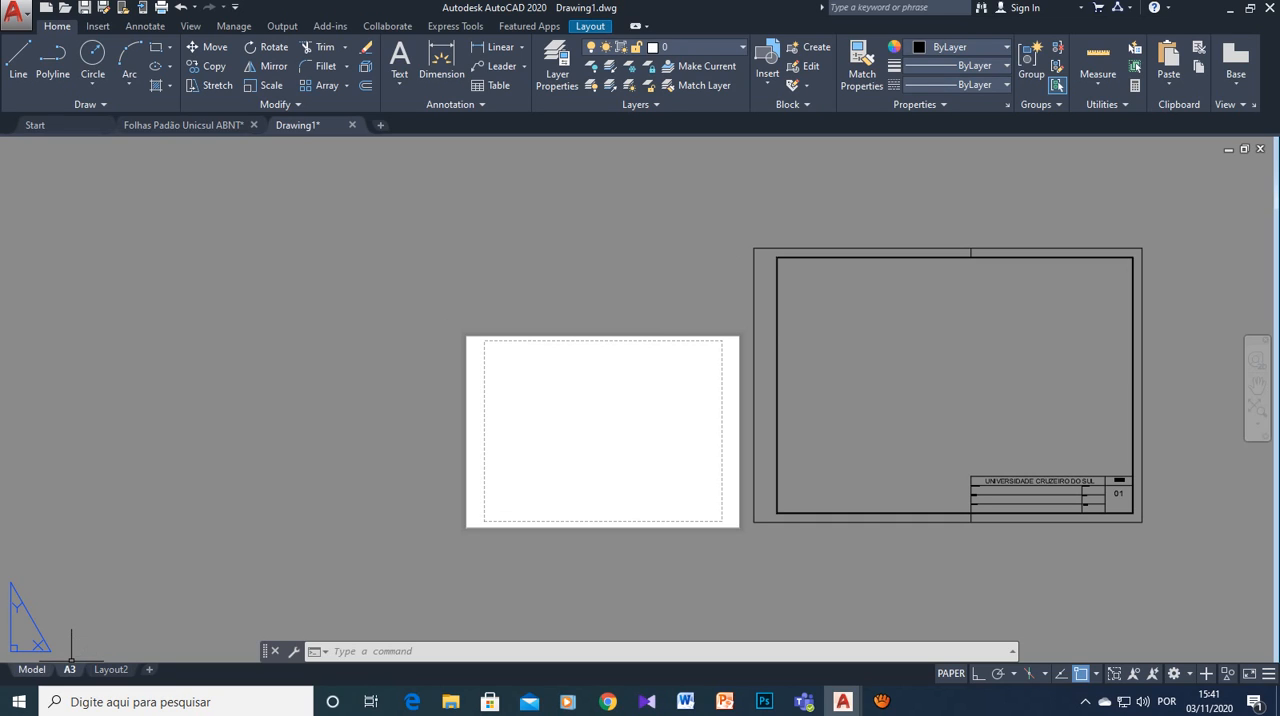
{"action": "mouse_move", "coordinate": [32, 669]}
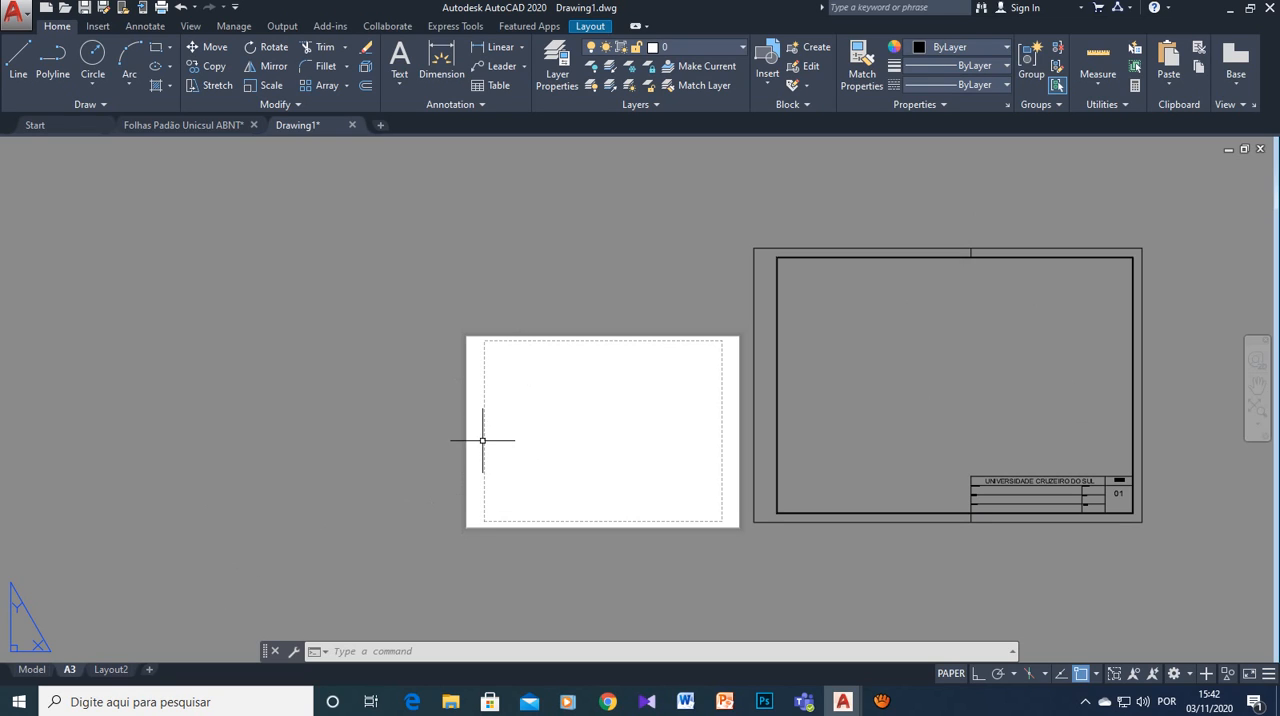
{"action": "right_click", "coordinate": [68, 668]}
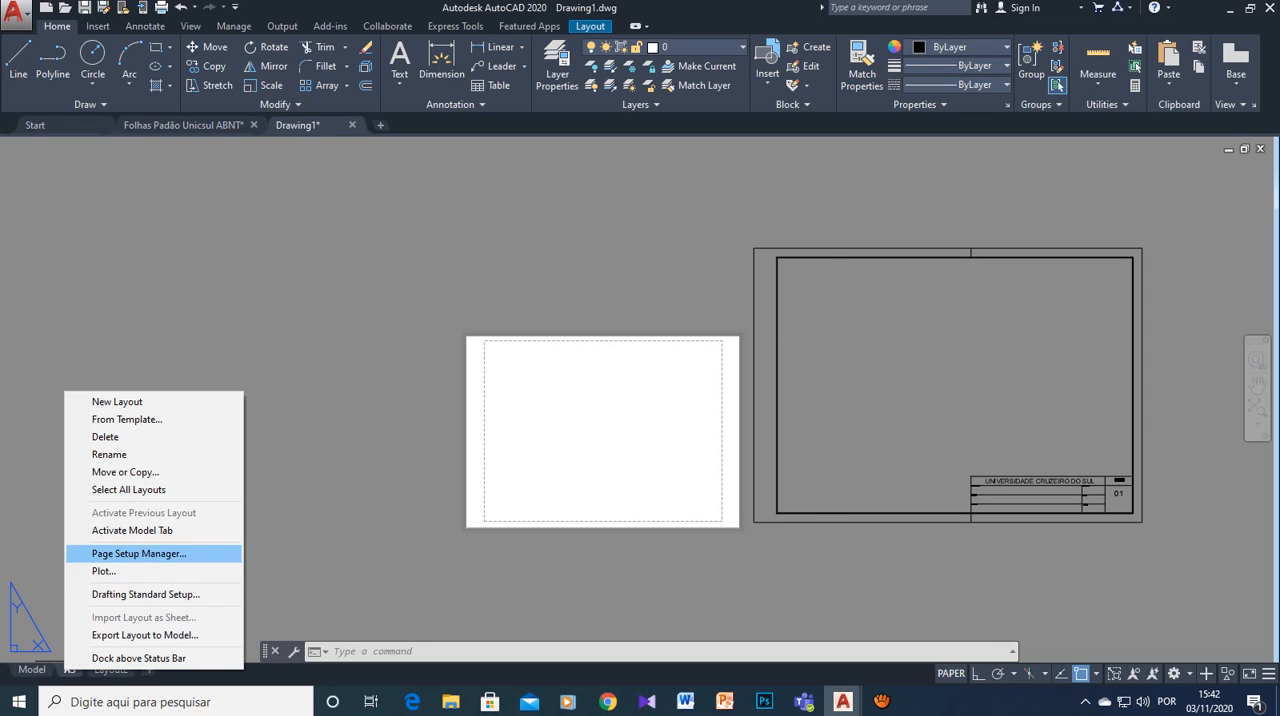
{"action": "left_click", "coordinate": [139, 553]}
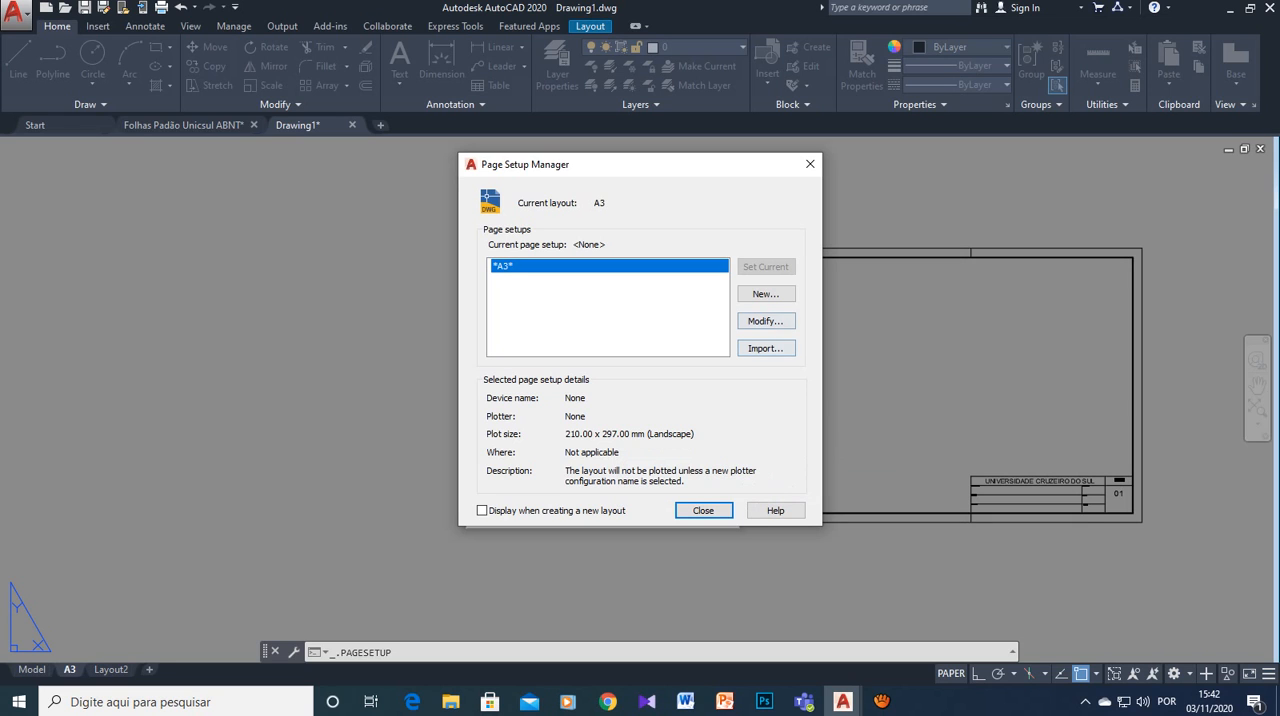
{"action": "left_click", "coordinate": [765, 321]}
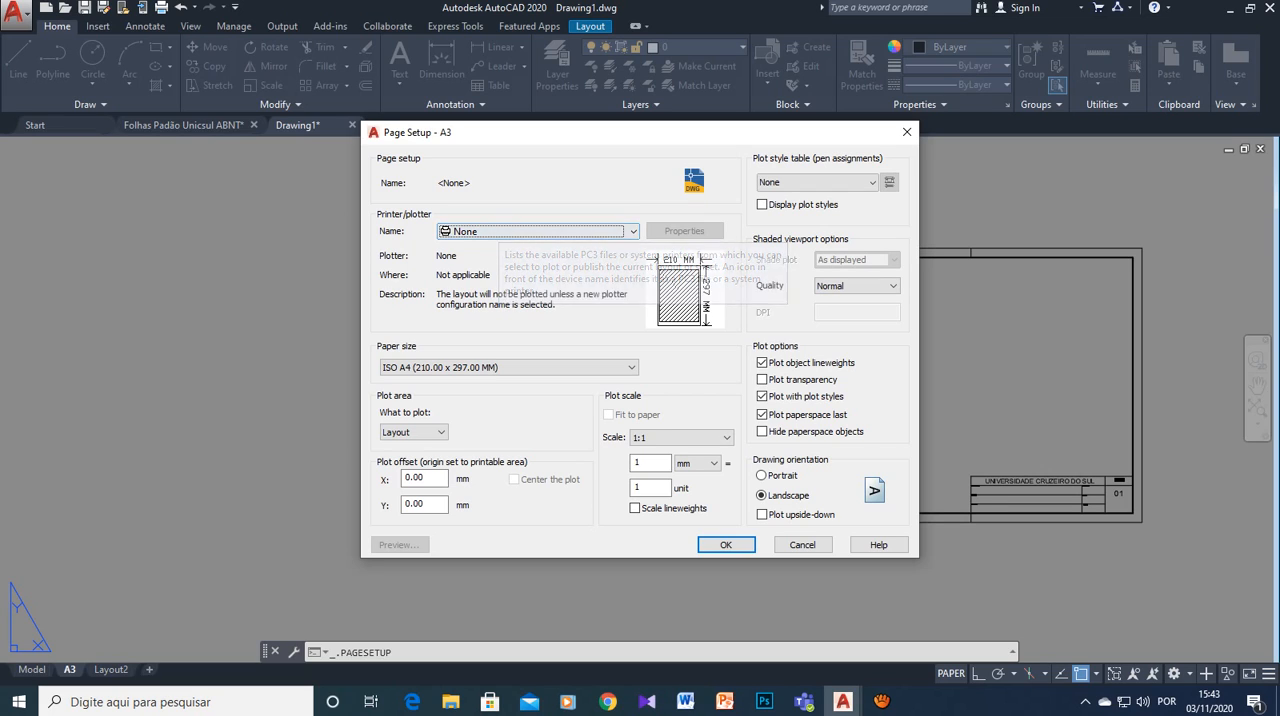
{"action": "left_click", "coordinate": [600, 231]}
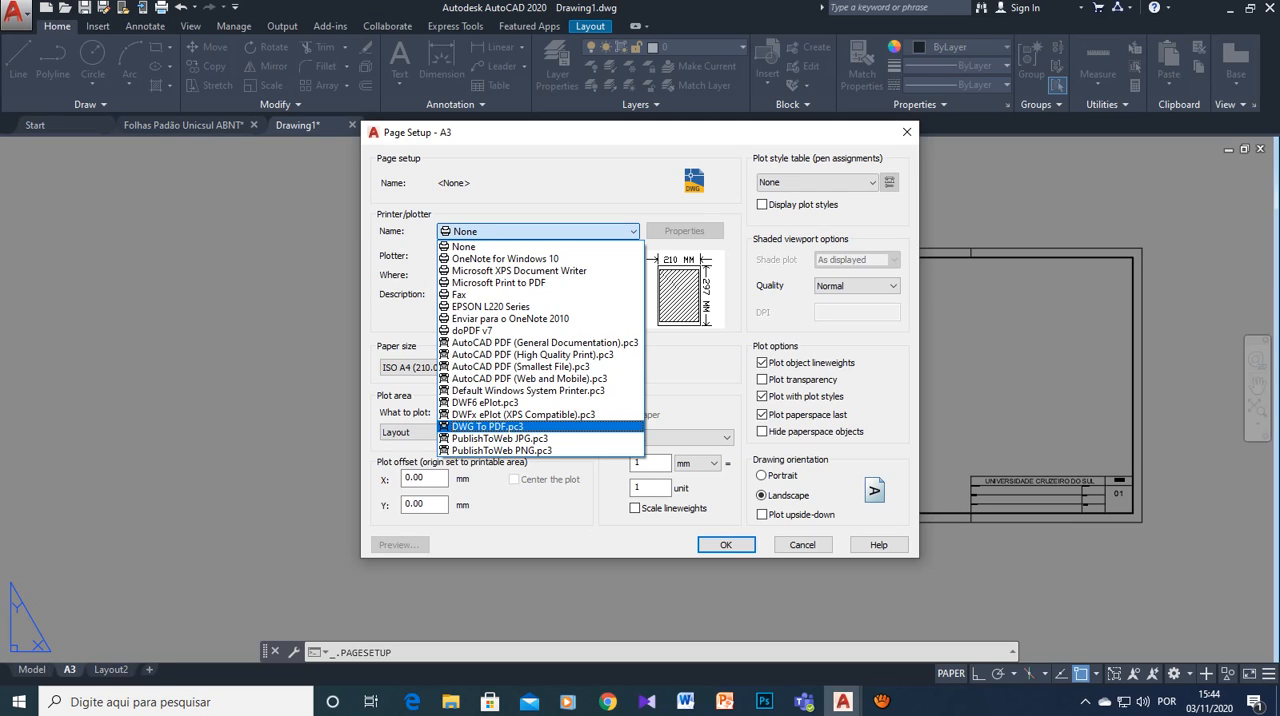
{"action": "left_click", "coordinate": [488, 427]}
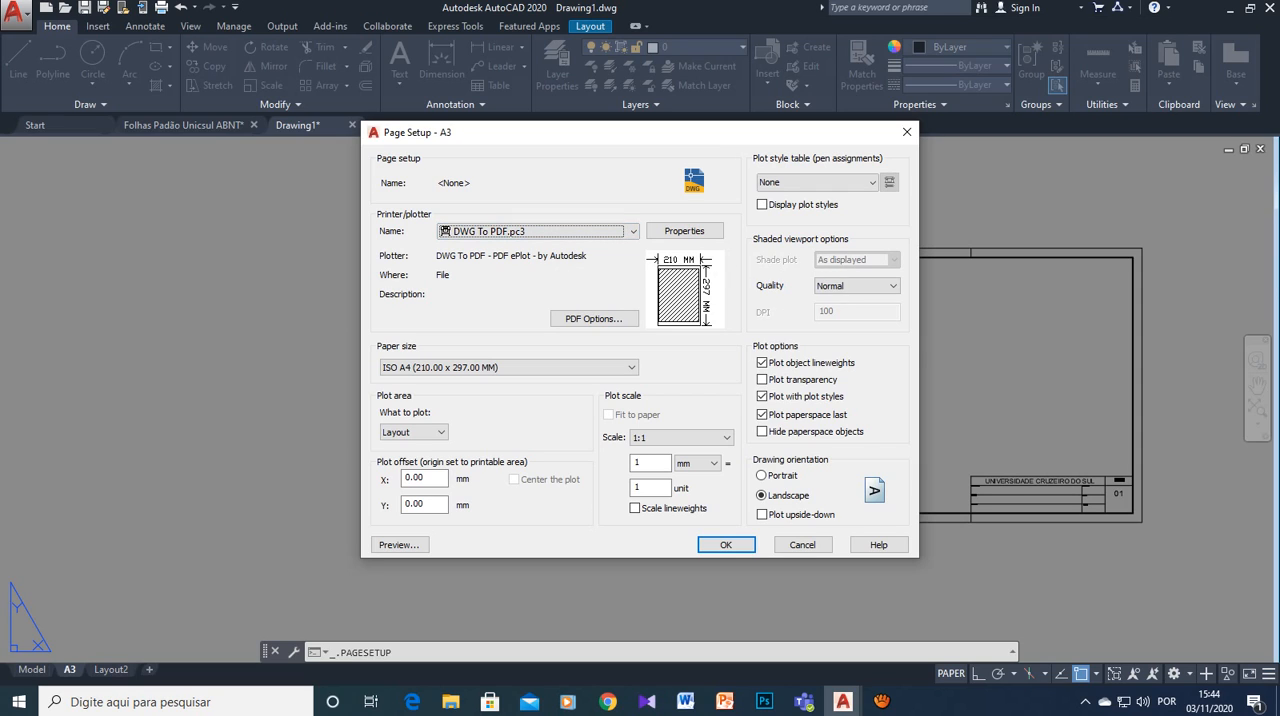
- Set the A3 page setup's plot style table to monochrome.ctb and its paper size to ISO A3 (420.00 x 297.00 MM)
{"action": "mouse_move", "coordinate": [705, 268]}
{"action": "left_click", "coordinate": [817, 182]}
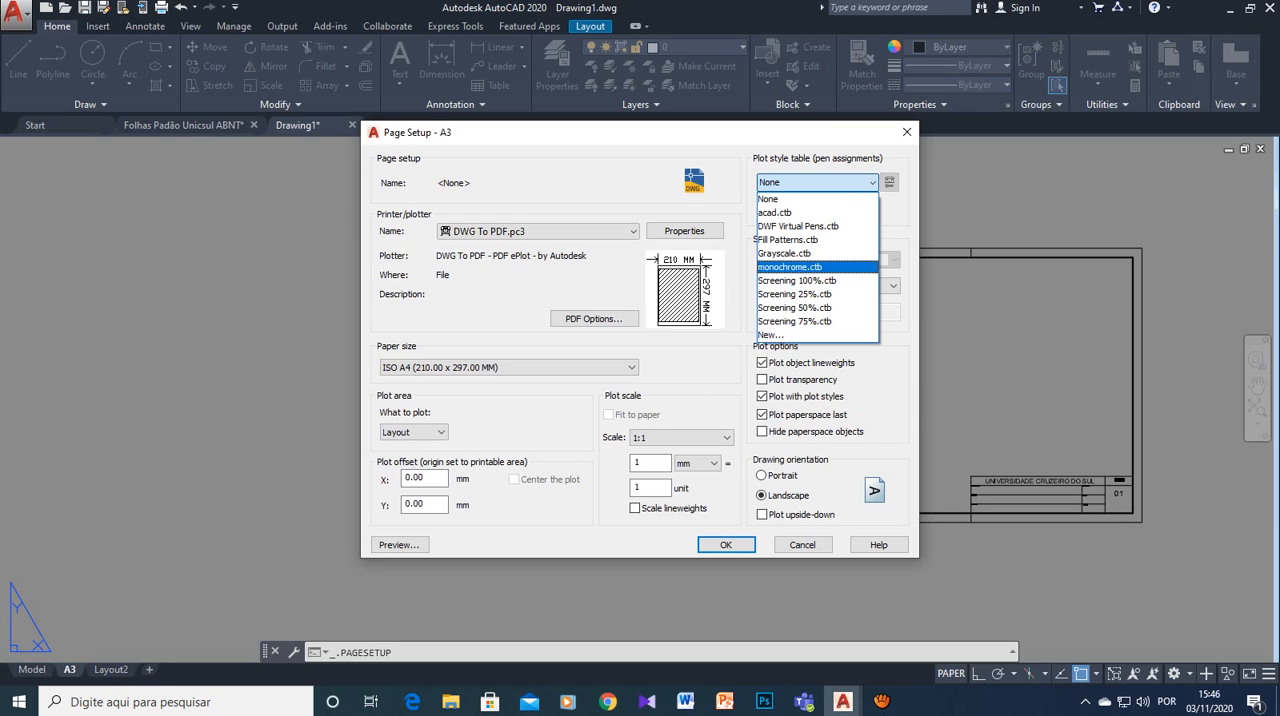
{"action": "left_click", "coordinate": [790, 267]}
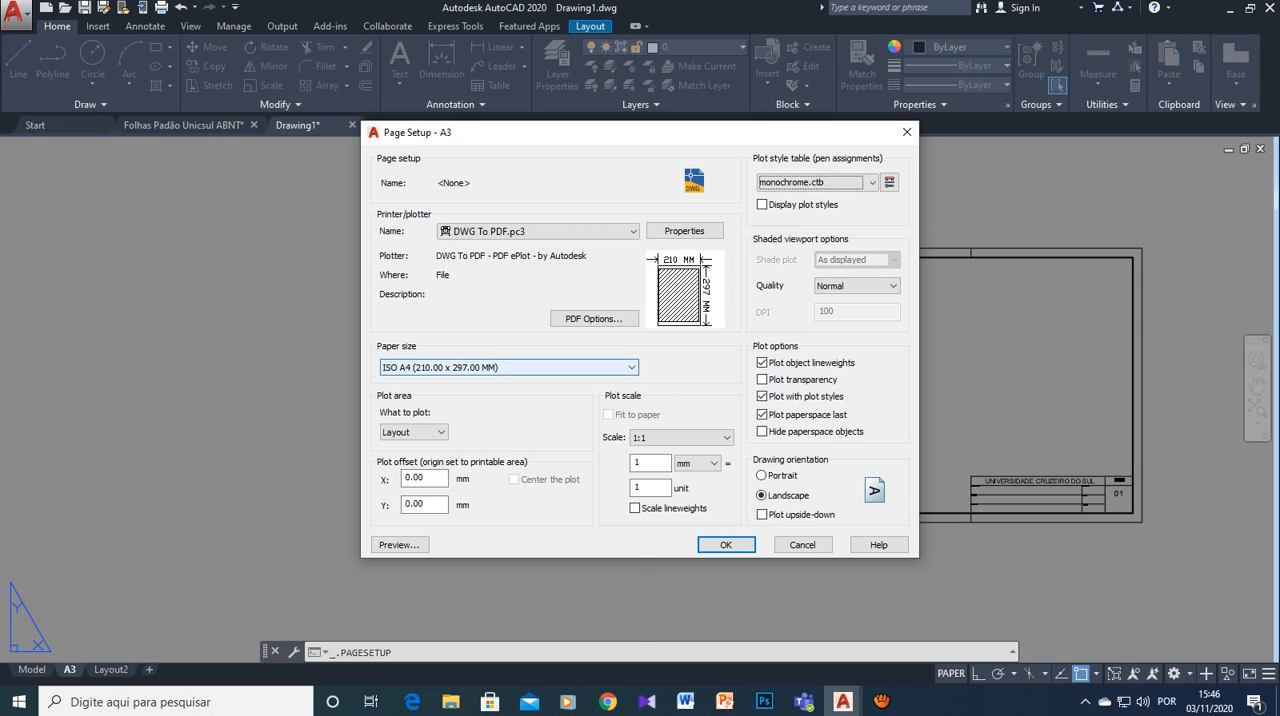
{"action": "left_click", "coordinate": [508, 367]}
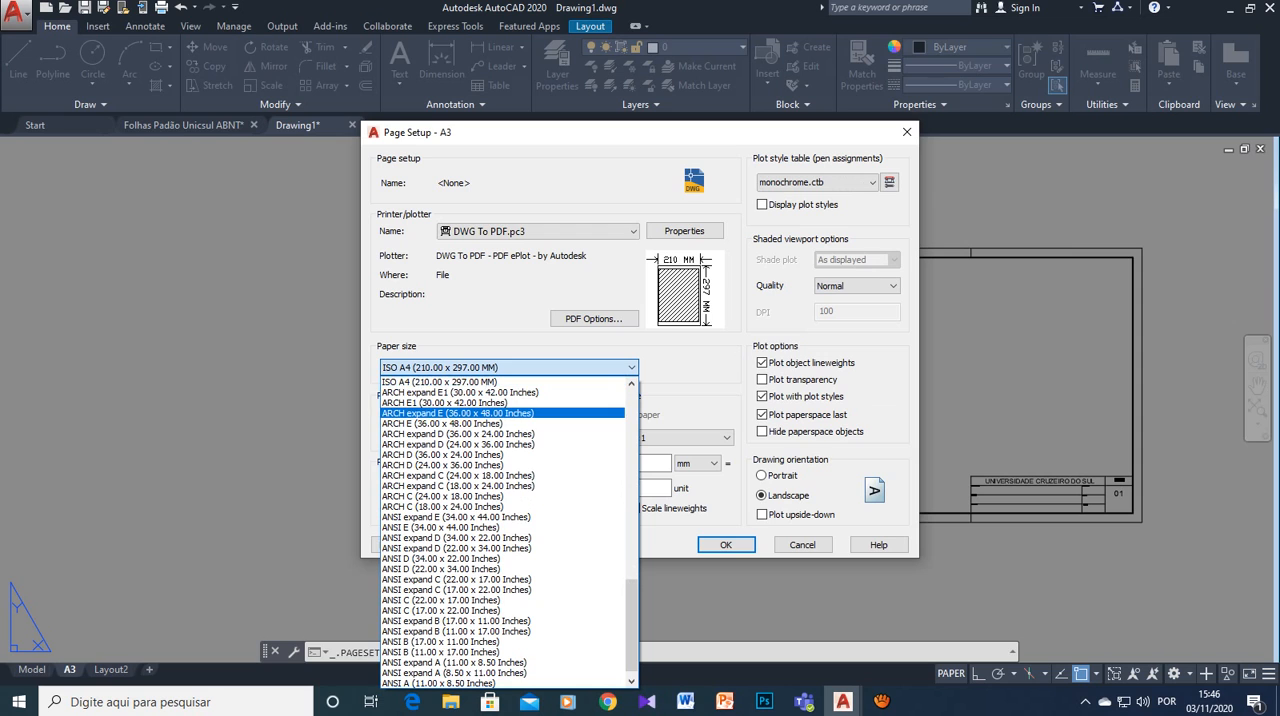
{"action": "scroll", "coordinate": [508, 413], "scroll_direction": "down", "scroll_amount": 1}
{"action": "left_click_drag", "start_coordinate": [631, 617], "coordinate": [631, 526]}
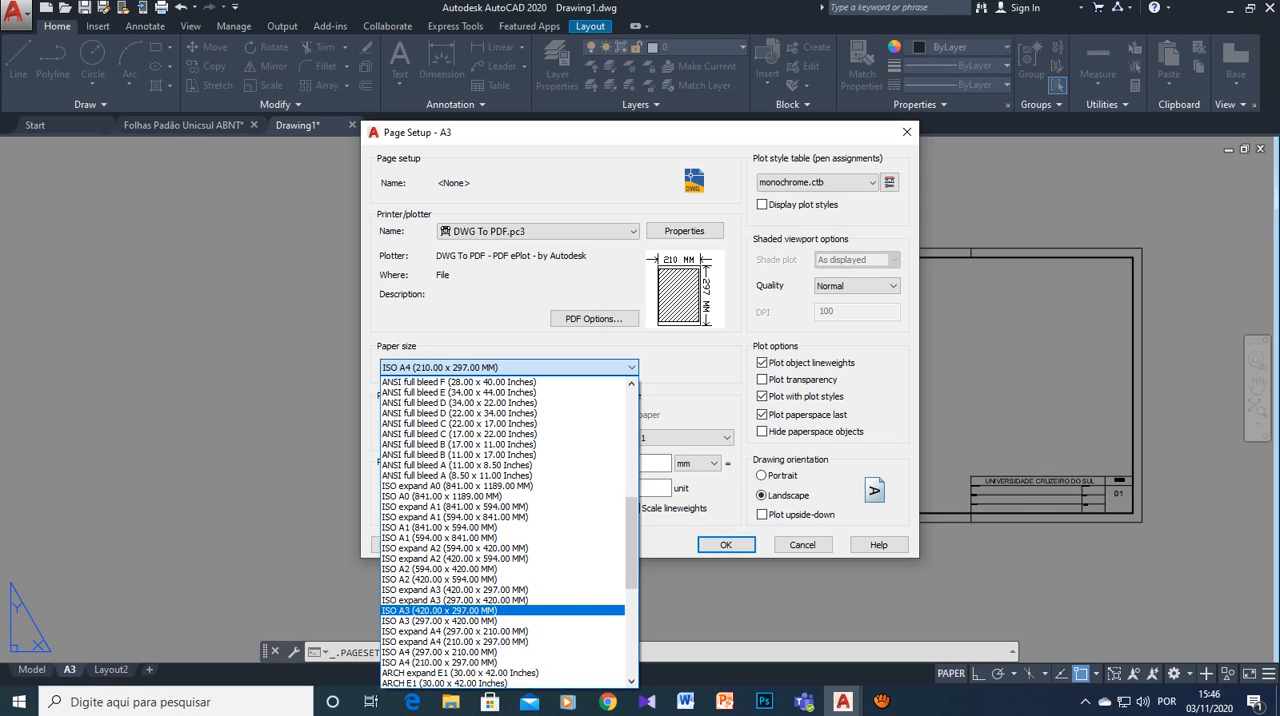
{"action": "left_click", "coordinate": [438, 610]}
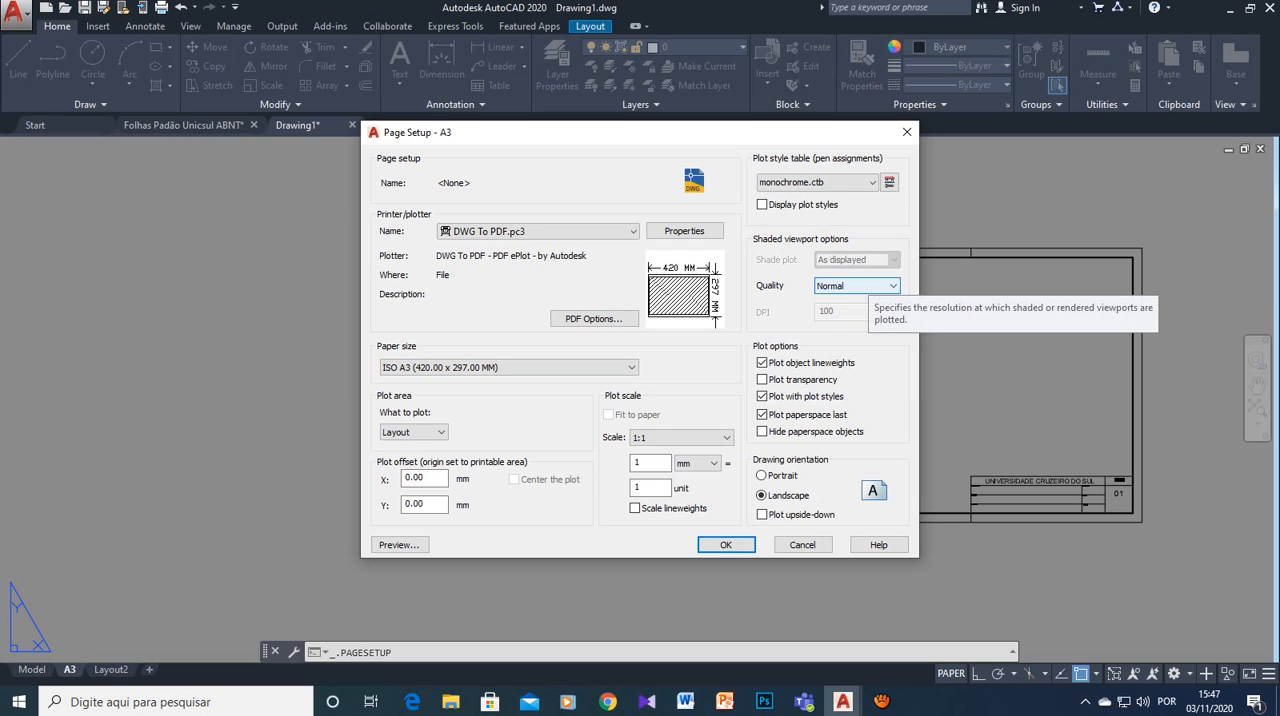
- Keep the shaded viewport quality at Normal and apply the A3 page setup, closing the Page Setup Manager
{"action": "left_click", "coordinate": [866, 286]}
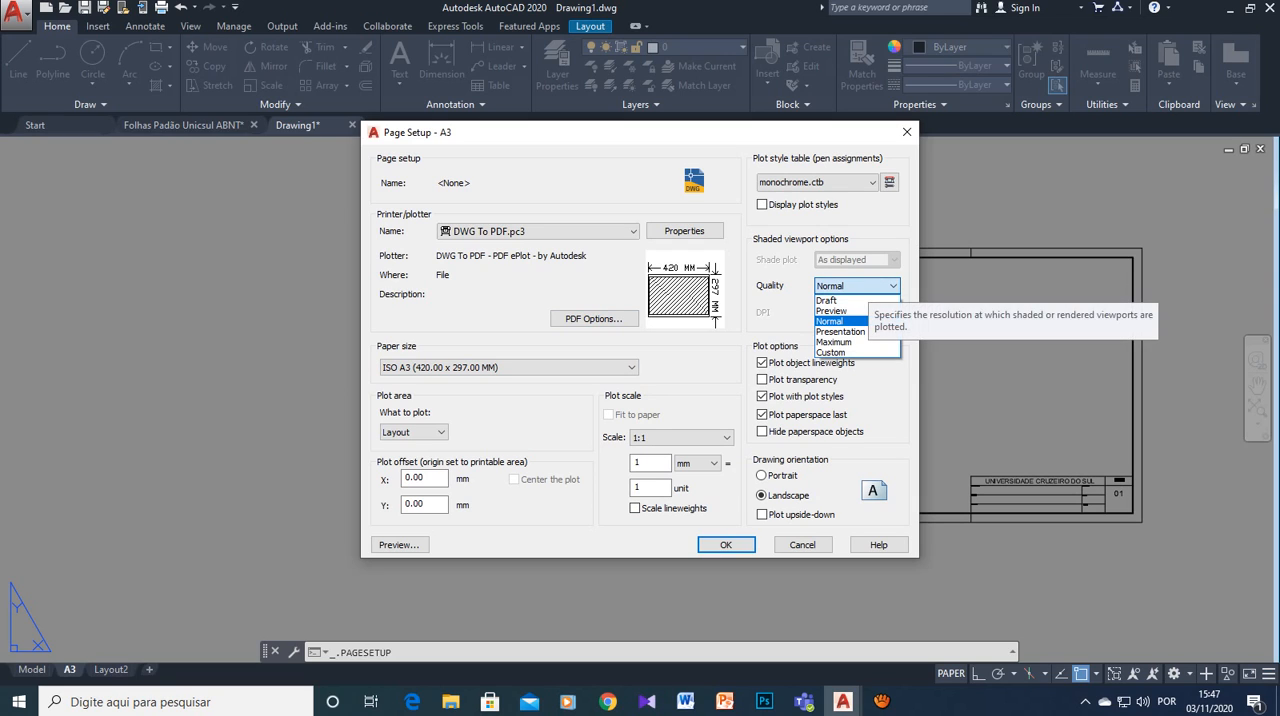
{"action": "left_click", "coordinate": [866, 286]}
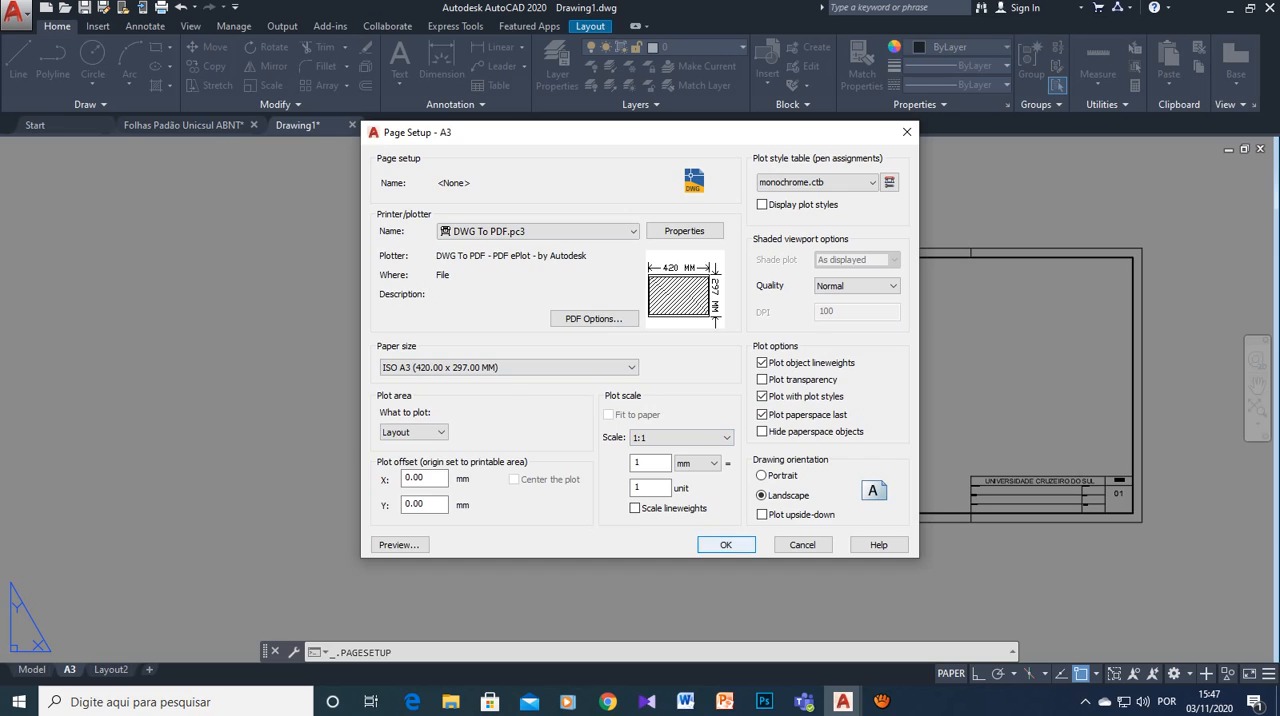
{"action": "left_click", "coordinate": [726, 544]}
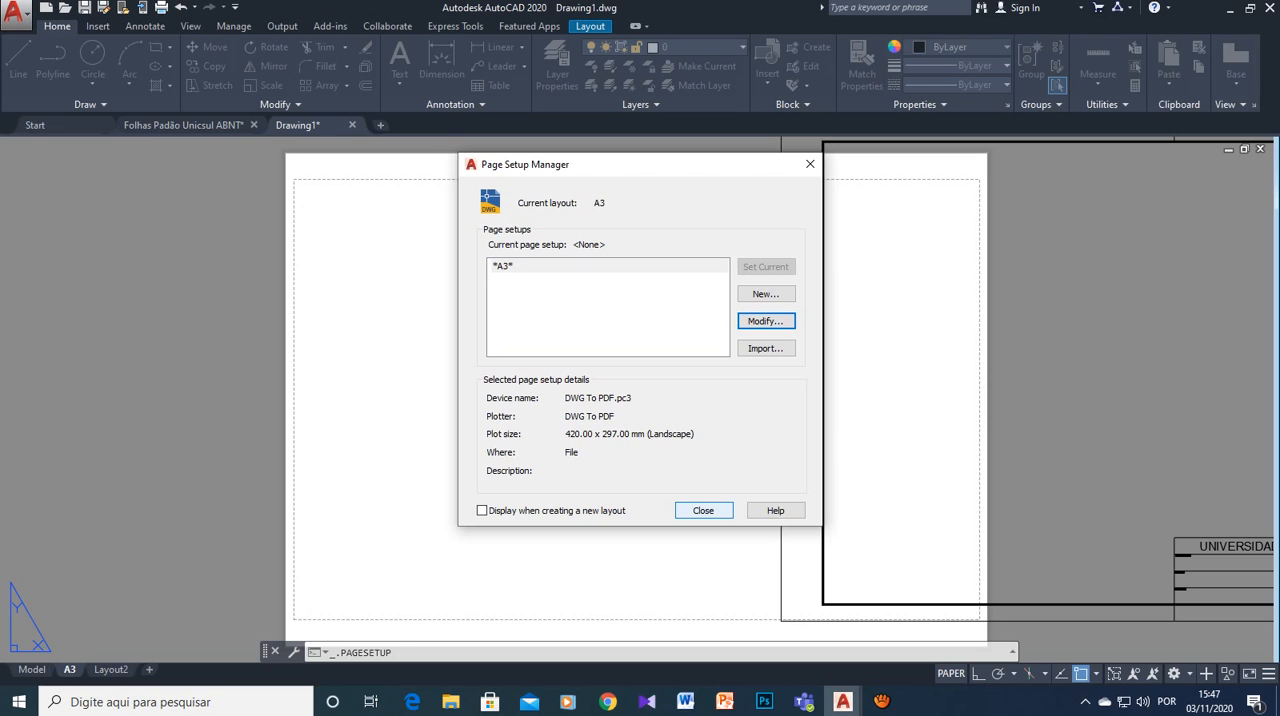
{"action": "left_click", "coordinate": [703, 510]}
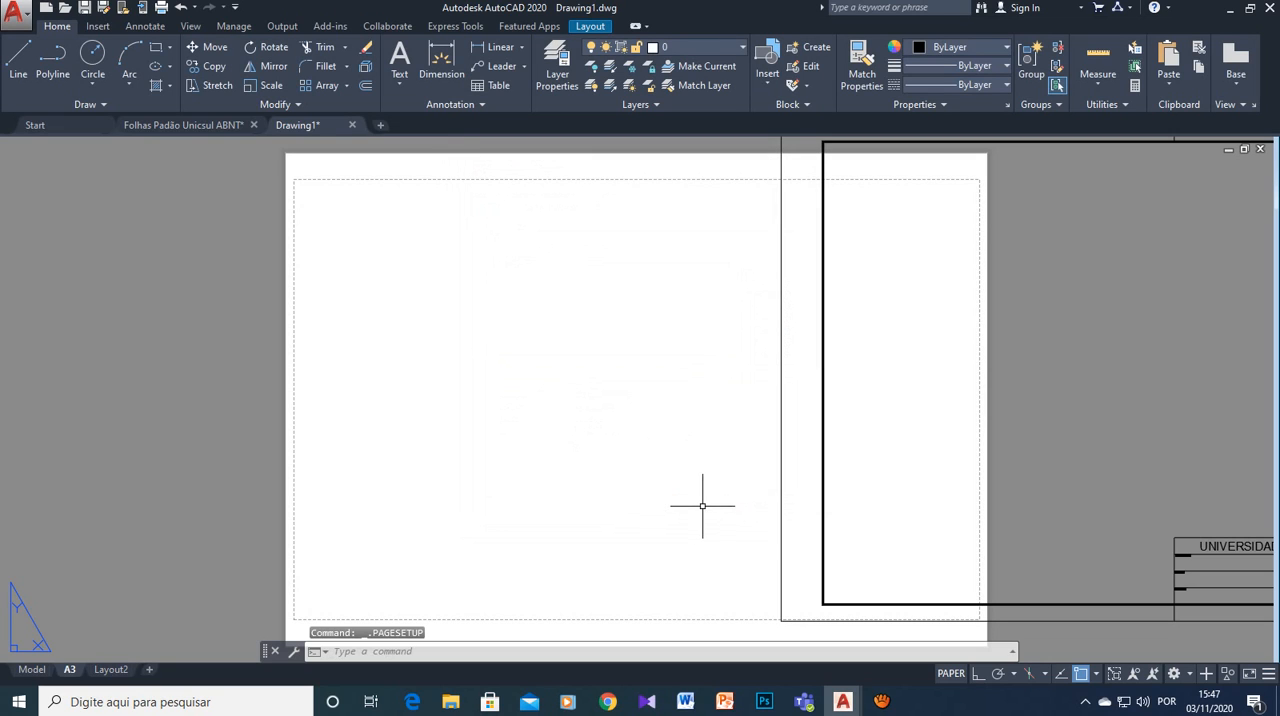
- Move the frame and title block from the frame's lower-right corner onto the matching corner of the A3 paper, entering a distance of 297
{"action": "scroll", "coordinate": [709, 489], "scroll_direction": "up", "scroll_amount": 2}
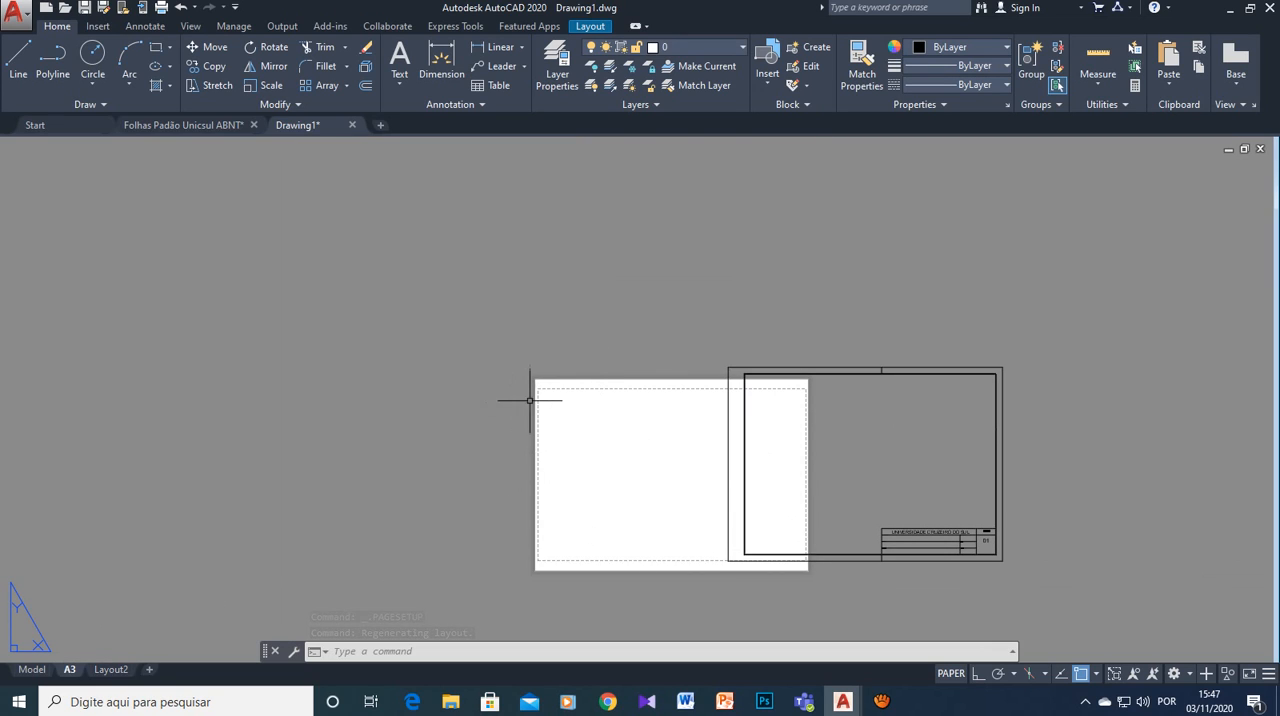
{"action": "left_click", "coordinate": [1046, 343]}
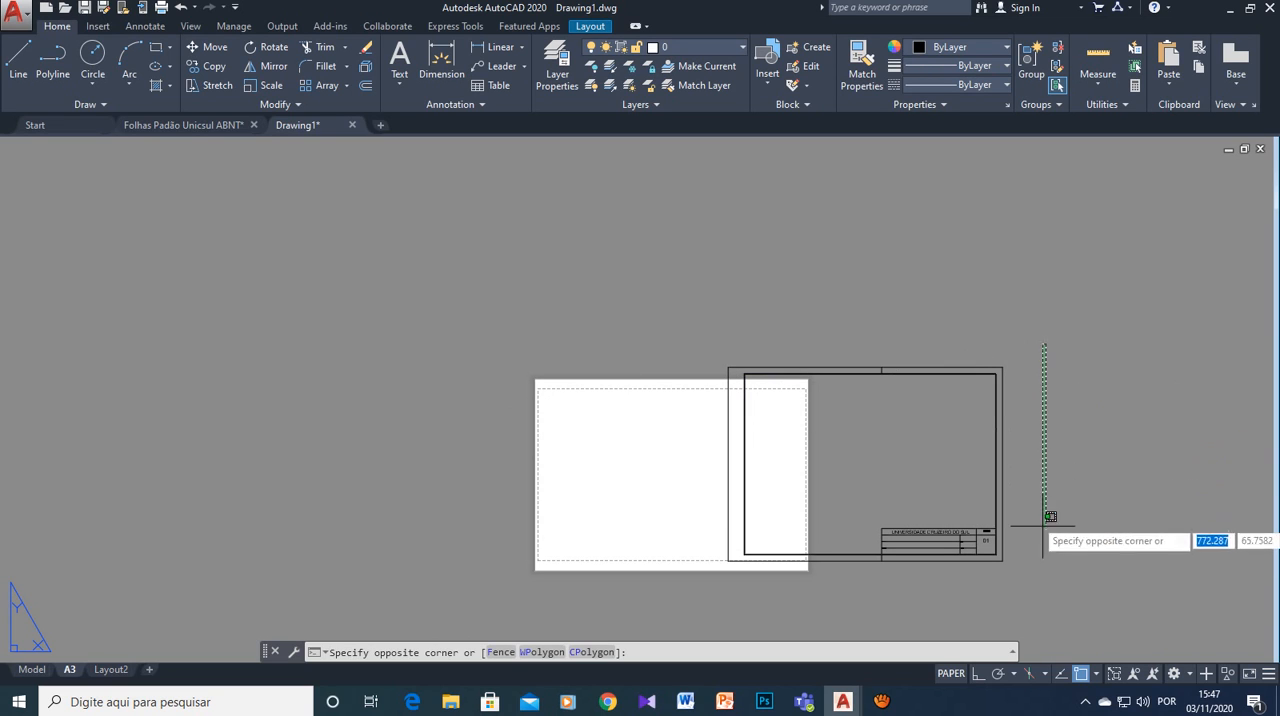
{"action": "left_click", "coordinate": [727, 570]}
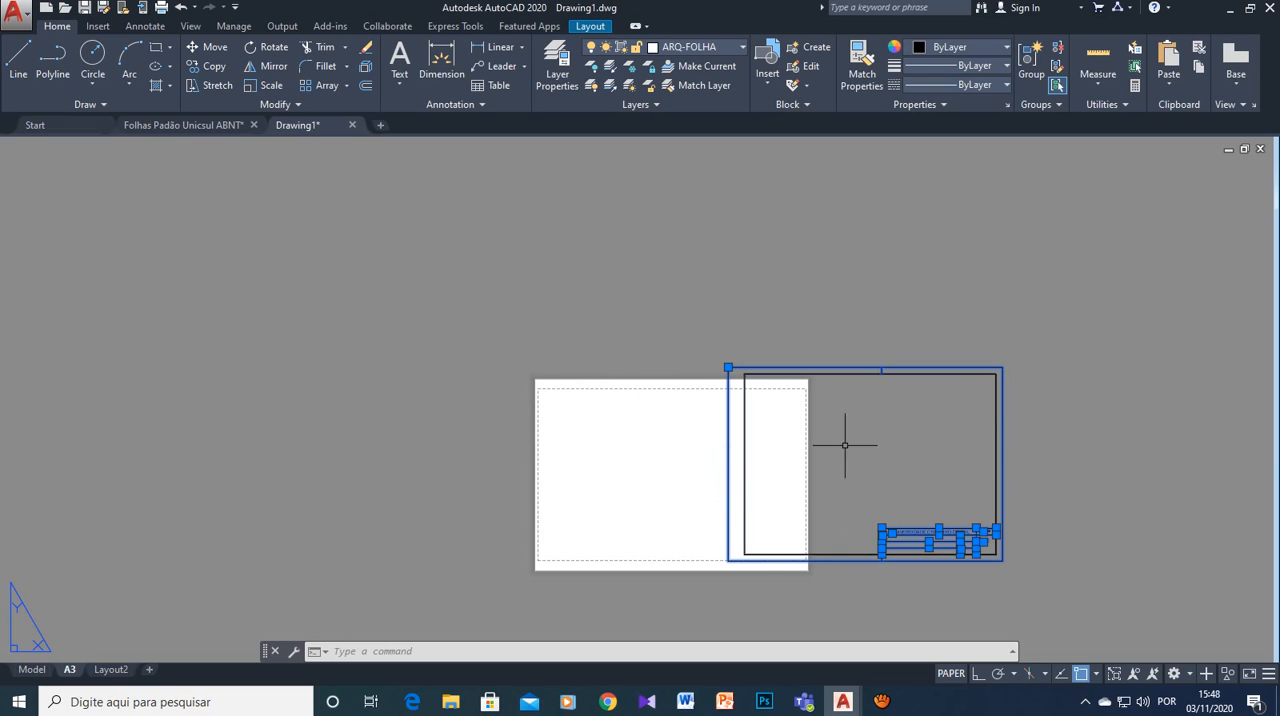
{"action": "scroll", "coordinate": [735, 479], "scroll_direction": "up", "scroll_amount": 2}
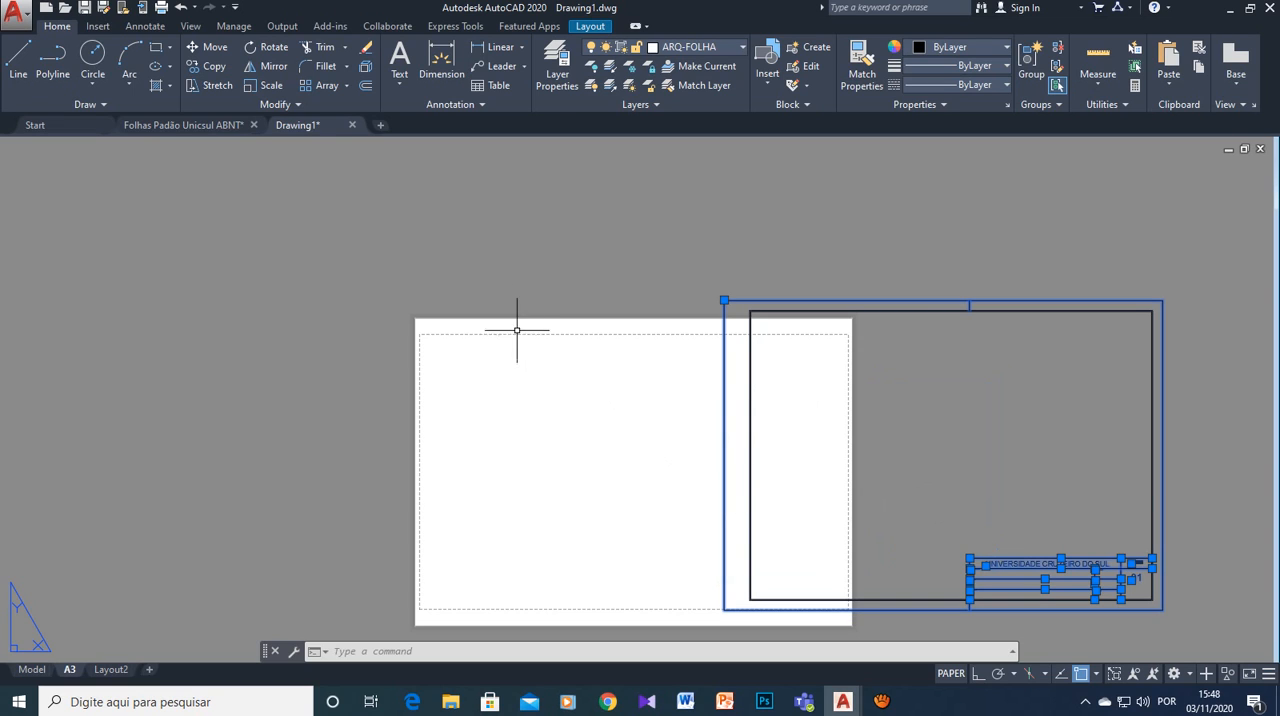
{"action": "left_click", "coordinate": [207, 47]}
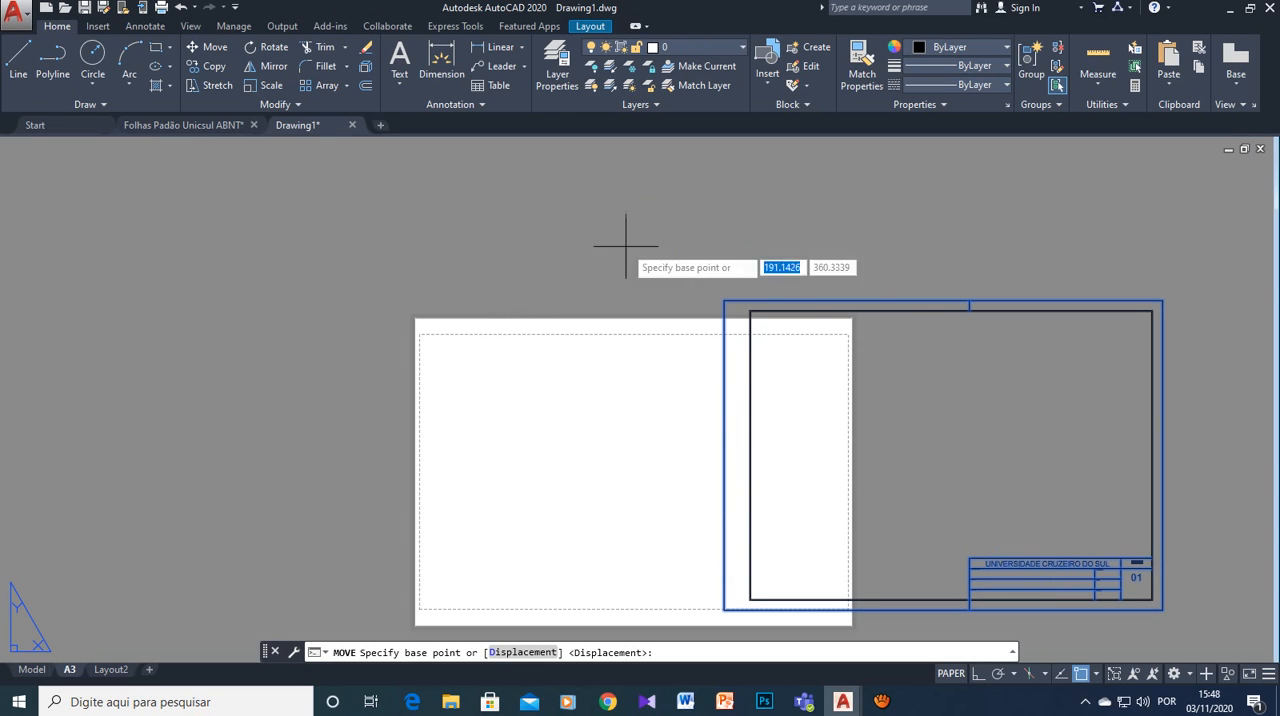
{"action": "left_click", "coordinate": [1162, 608]}
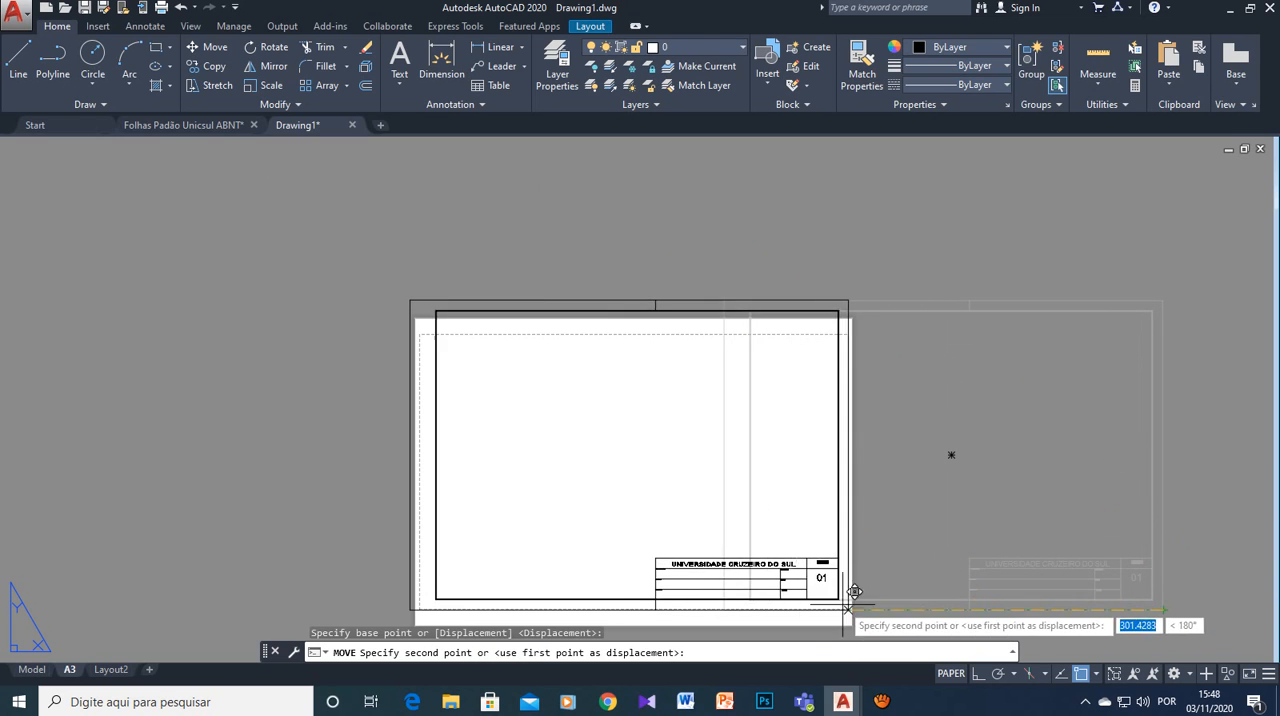
{"action": "scroll", "coordinate": [880, 613], "scroll_direction": "up", "scroll_amount": 4}
{"action": "scroll", "coordinate": [880, 613], "scroll_direction": "down", "scroll_amount": 4}
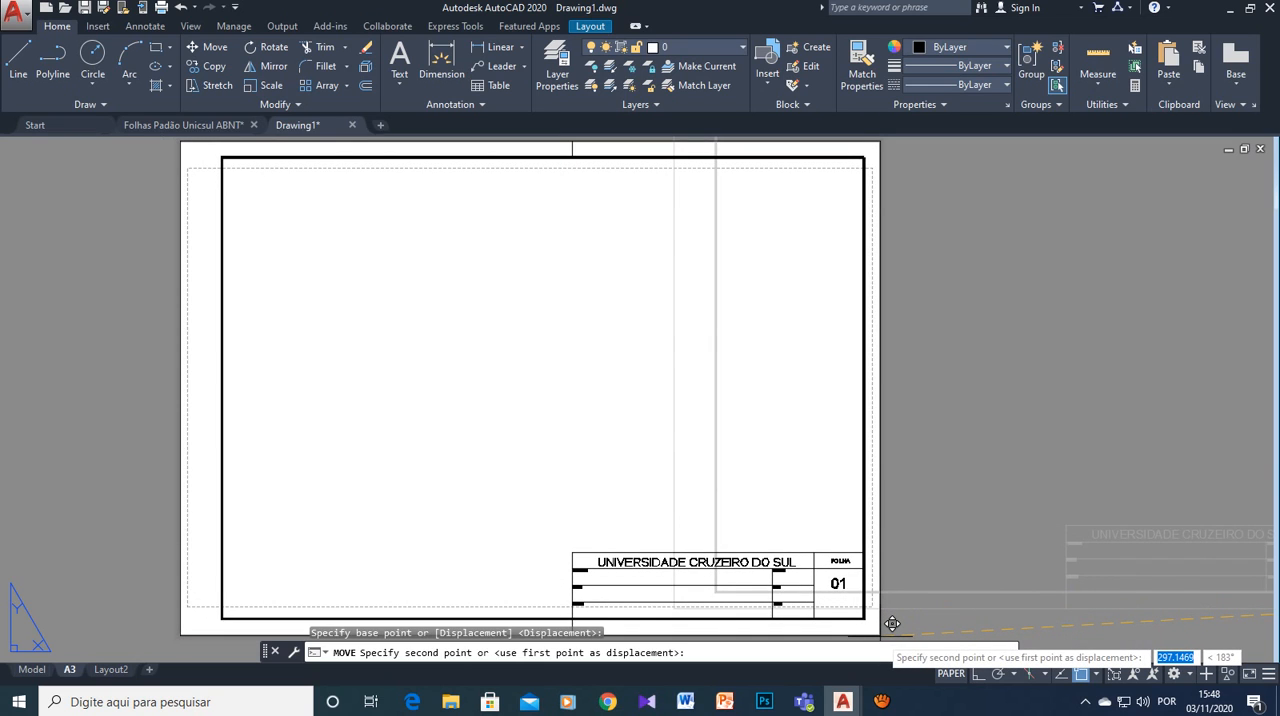
{"action": "scroll", "coordinate": [892, 623], "scroll_direction": "up", "scroll_amount": 4}
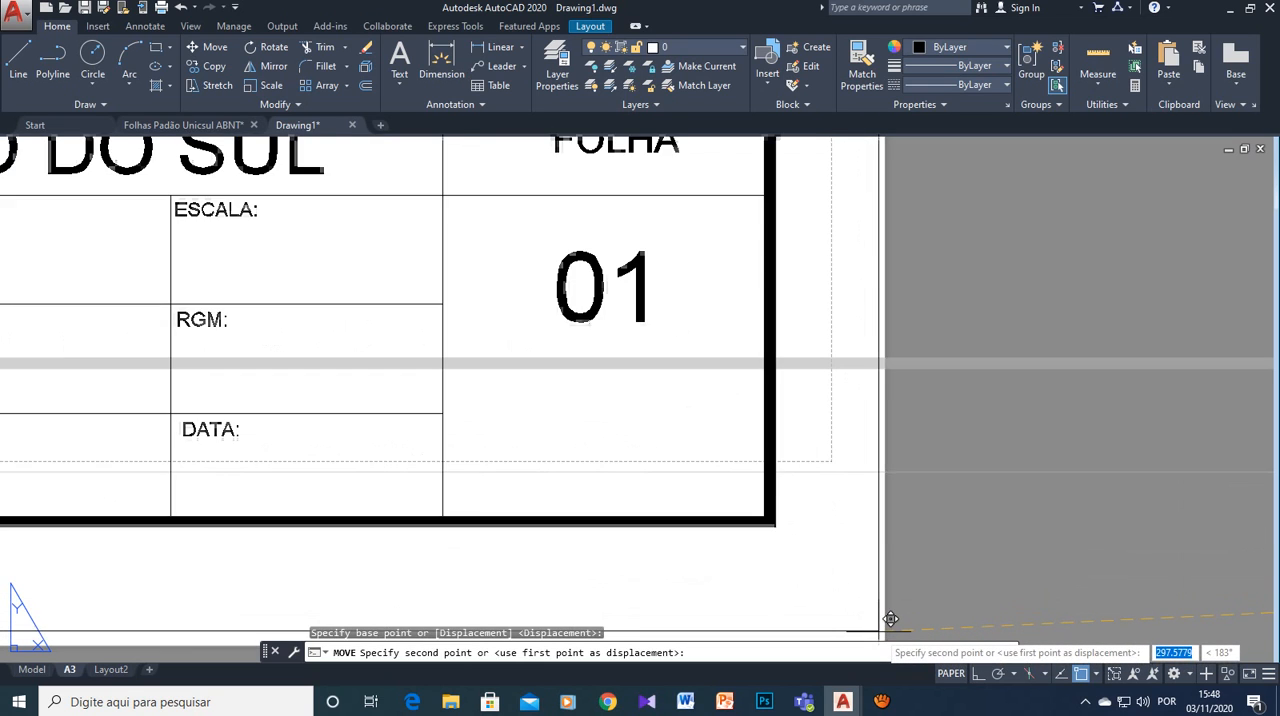
{"action": "middle_click_drag", "start_coordinate": [897, 619], "coordinate": [864, 514]}
{"action": "scroll", "coordinate": [864, 514], "scroll_direction": "up", "scroll_amount": 3}
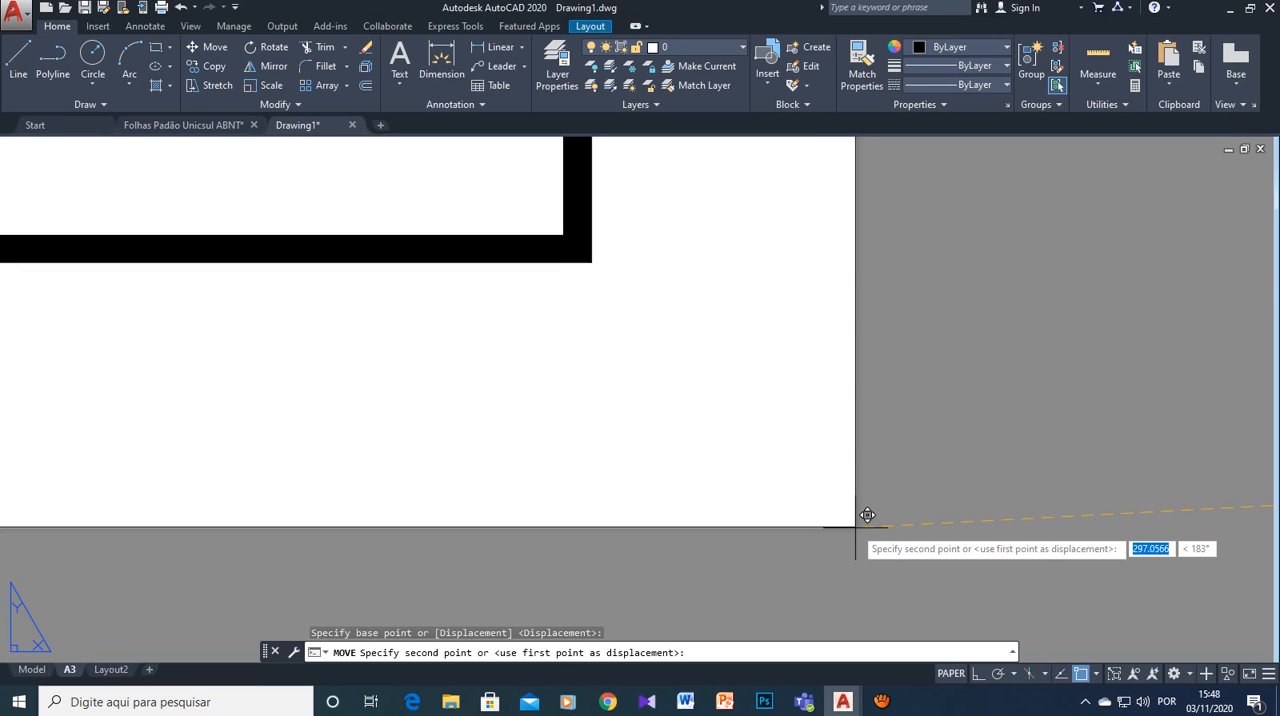
{"action": "type", "text": "29"}
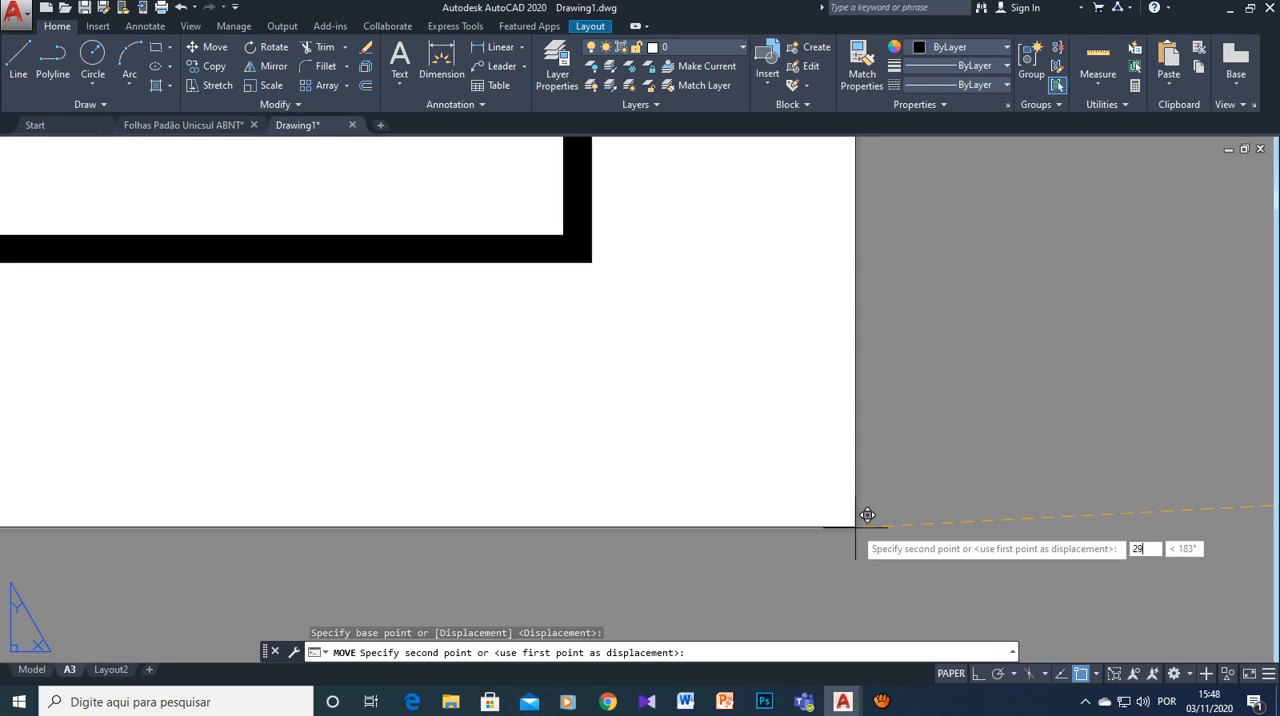
{"action": "type", "text": "7"}
{"action": "key", "text": "Return"}
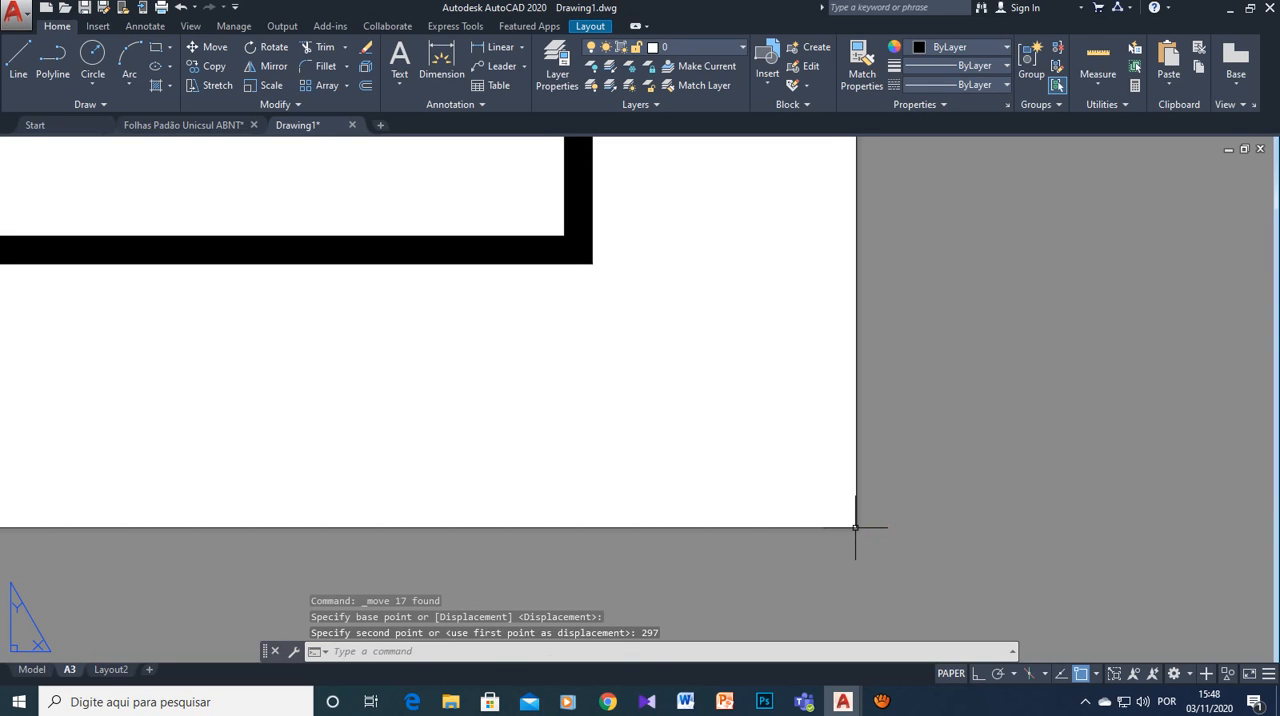
{"action": "scroll", "coordinate": [943, 543], "scroll_direction": "down", "scroll_amount": 10}
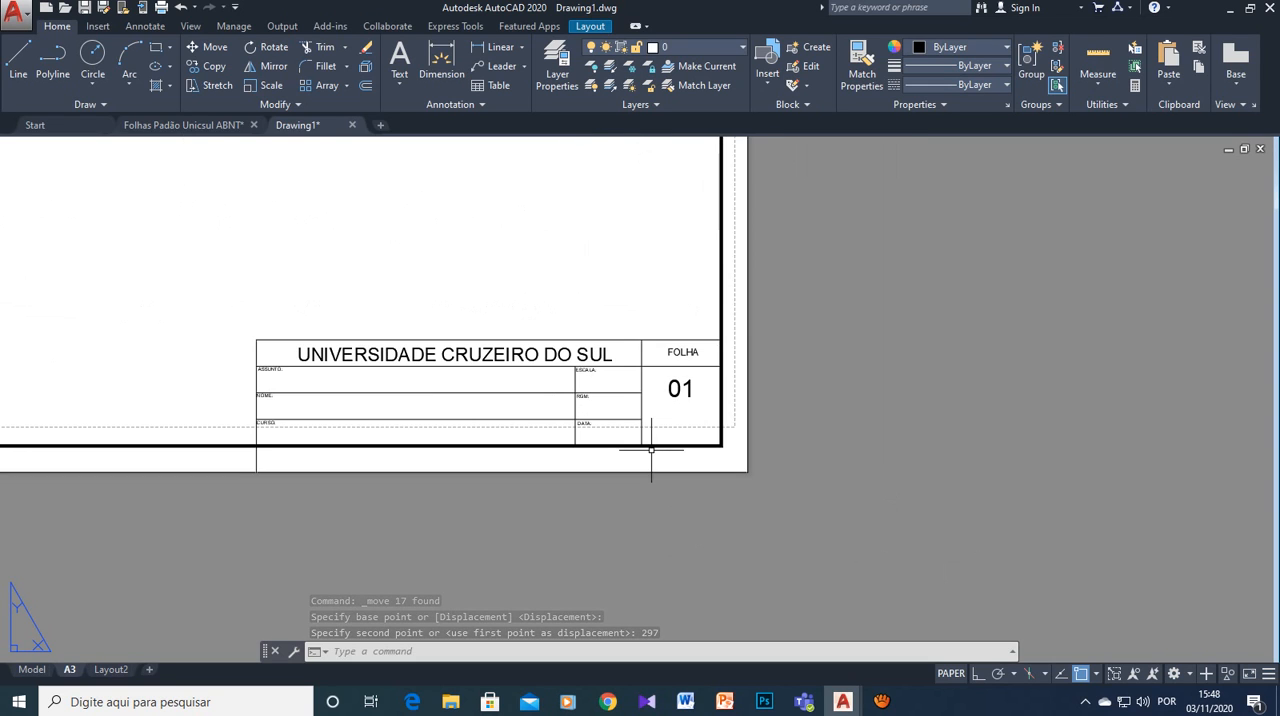
{"action": "scroll", "coordinate": [481, 432], "scroll_direction": "down", "scroll_amount": 2}
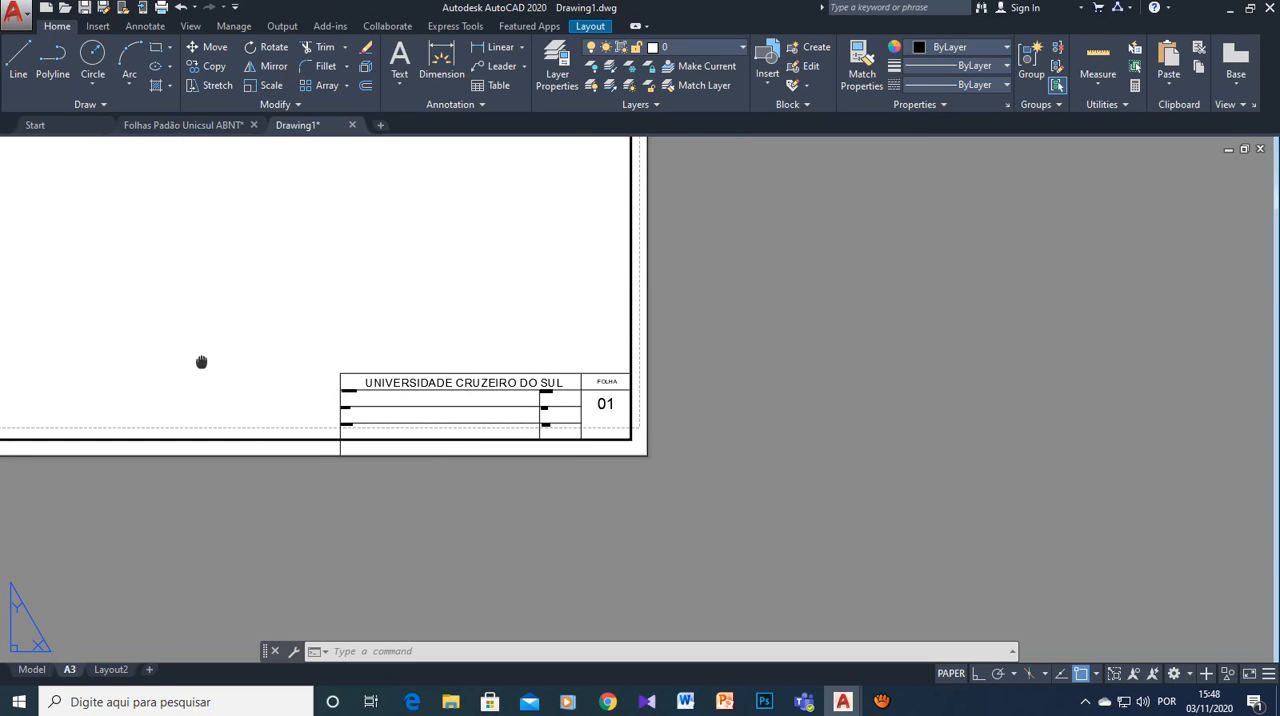
{"action": "middle_click_drag", "start_coordinate": [201, 362], "coordinate": [534, 466]}
{"action": "scroll", "coordinate": [540, 472], "scroll_direction": "down", "scroll_amount": 1}
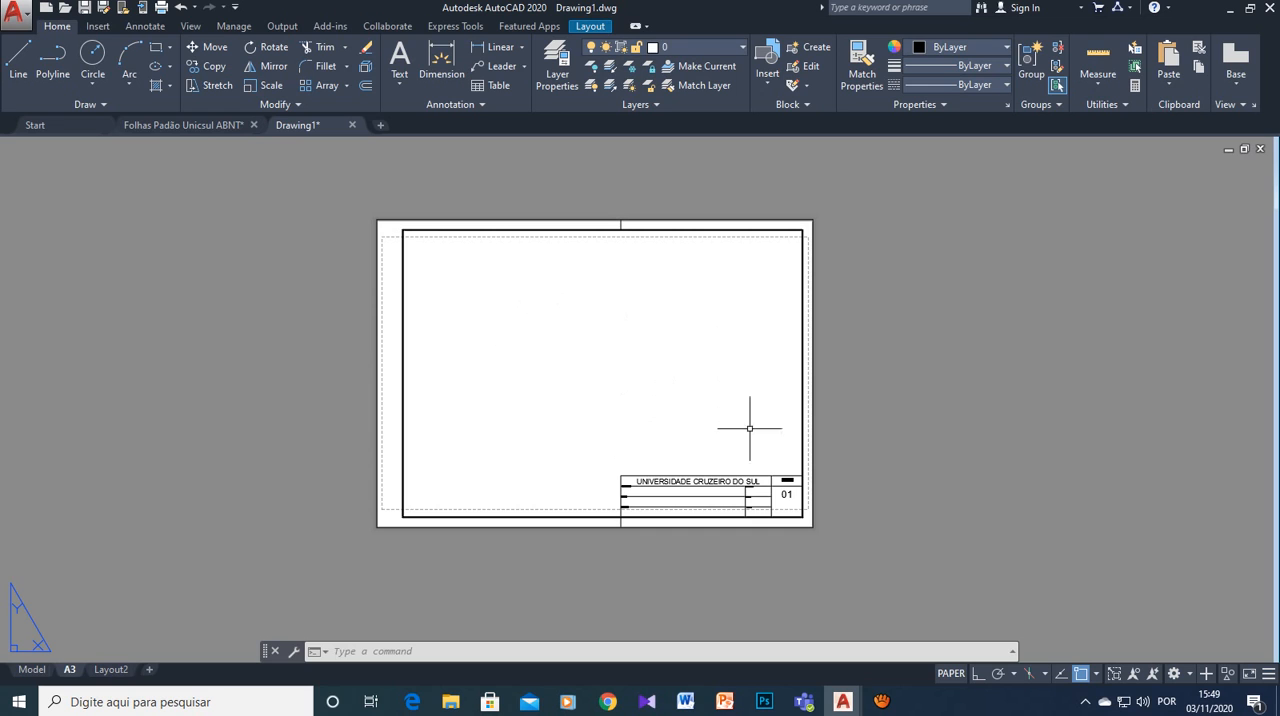
{"action": "mouse_move", "coordinate": [881, 701]}
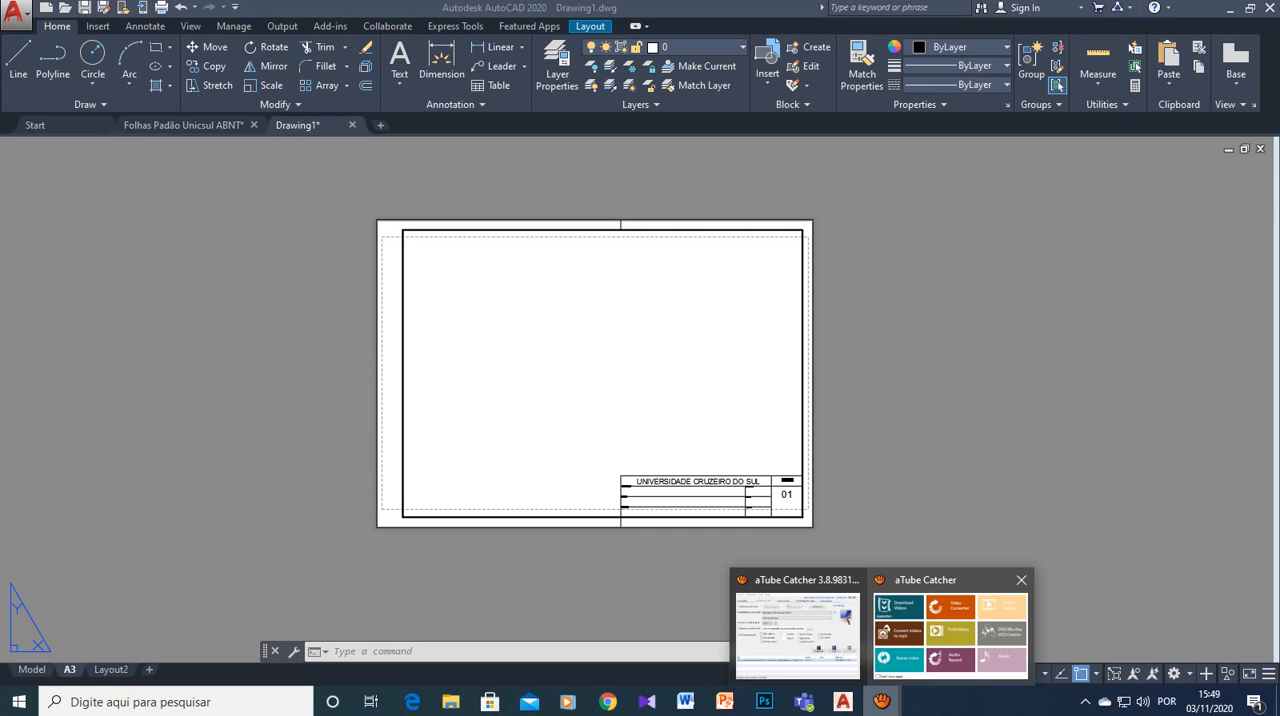
{"action": "left_click", "coordinate": [797, 625]}
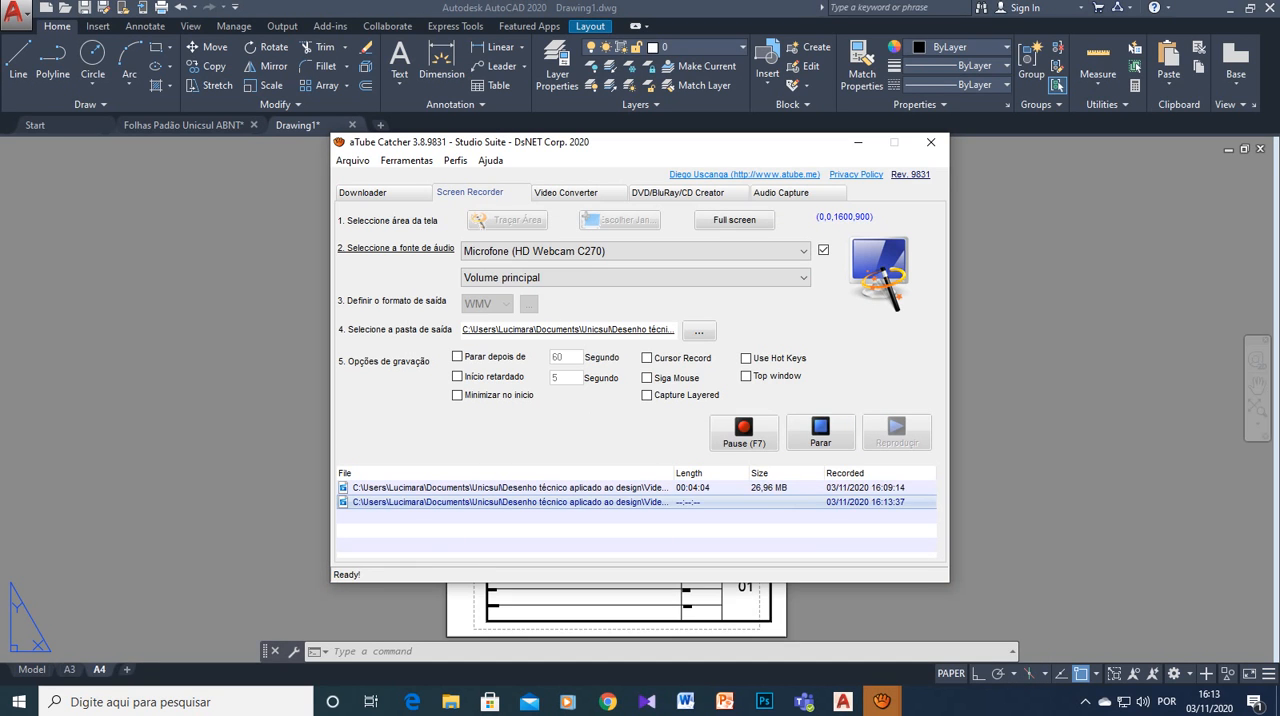
{"action": "left_click", "coordinate": [858, 142]}
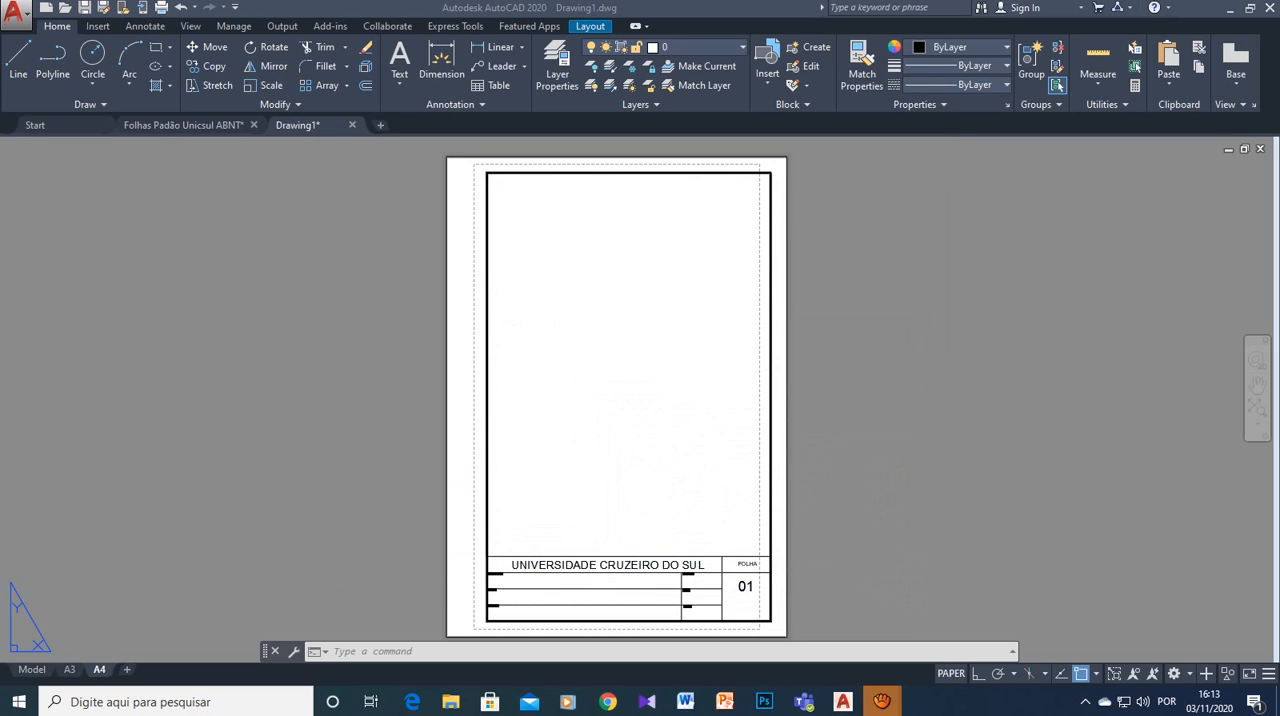
- Compare the frame placement in the A3 layout with that in the A4 layout
{"action": "left_click", "coordinate": [69, 669]}
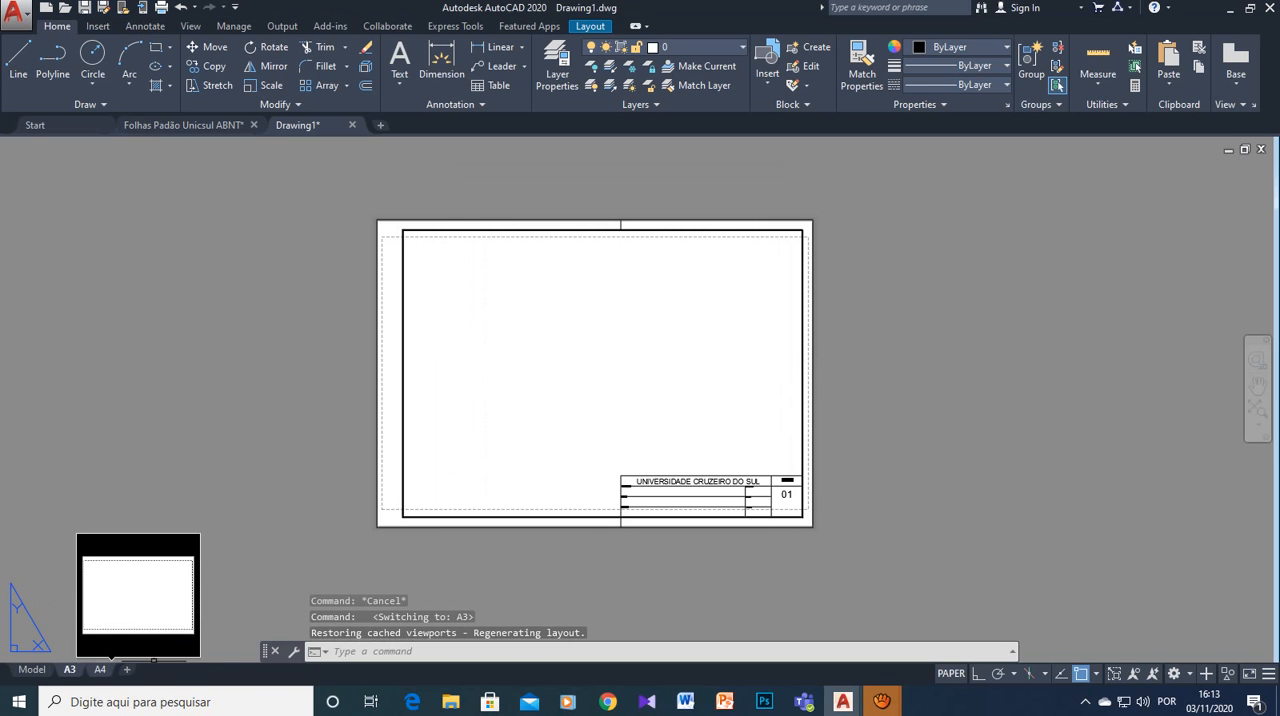
{"action": "left_click", "coordinate": [99, 669]}
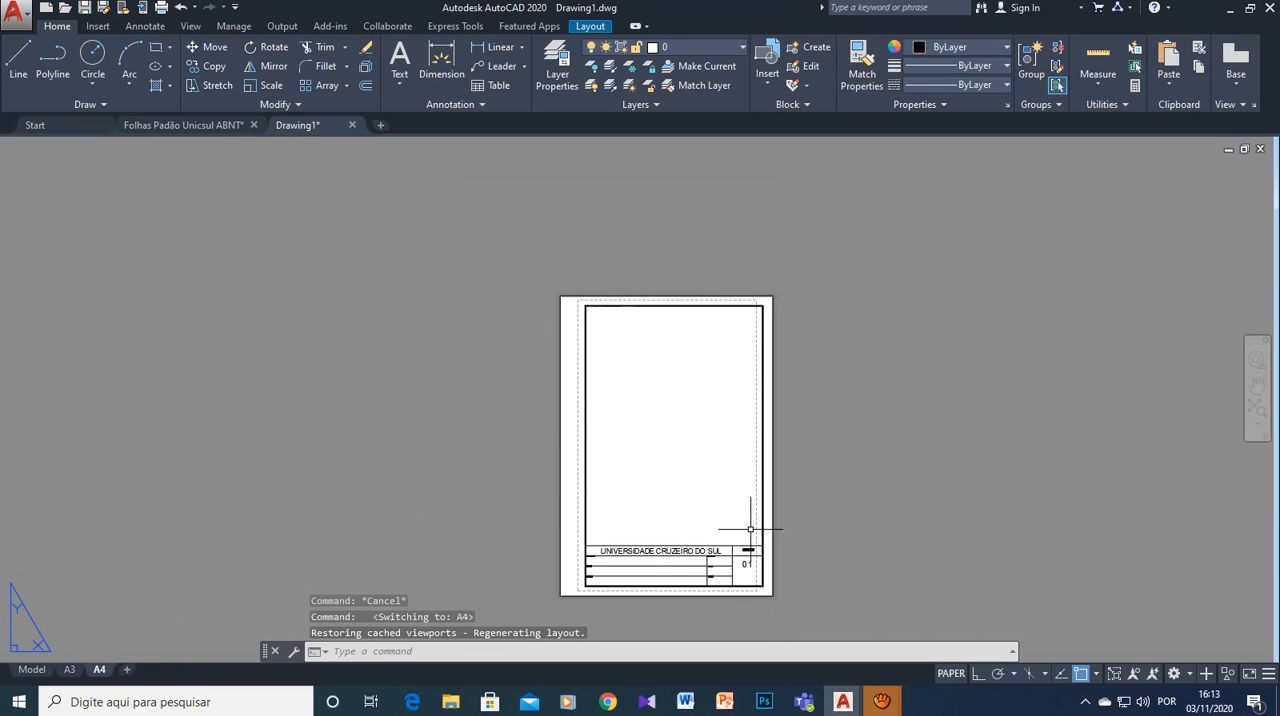
{"action": "scroll", "coordinate": [750, 528], "scroll_direction": "up", "scroll_amount": 1}
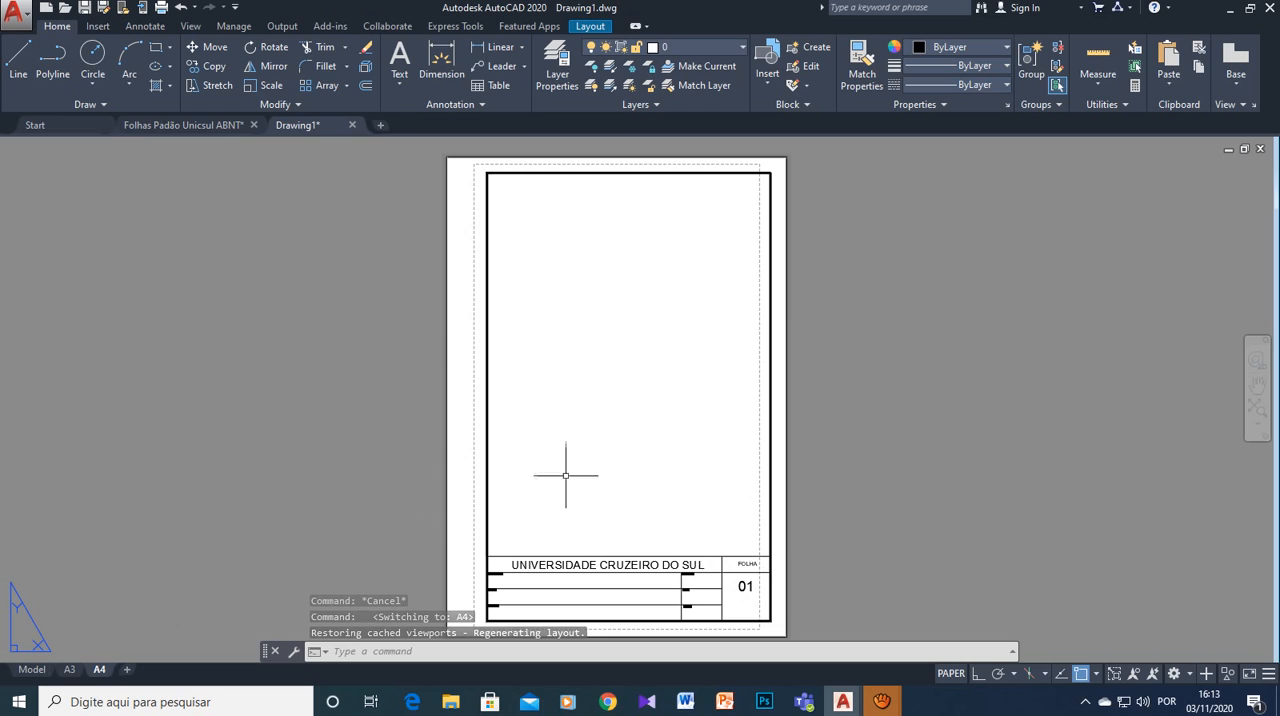
{"action": "scroll", "coordinate": [617, 485], "scroll_direction": "down", "scroll_amount": 2}
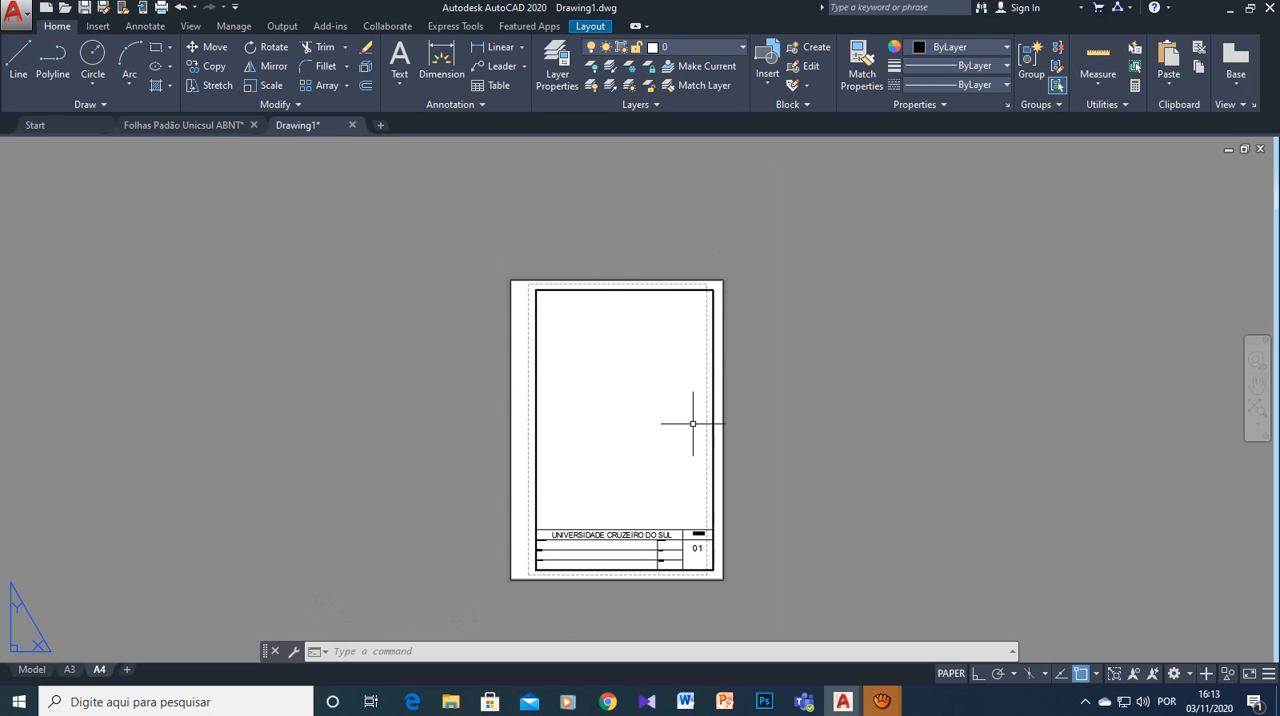
- Open the A4 layout's page setup for modification and examine the available paper sizes, keeping ISO A4 (297.00 x 210.00 MM)
{"action": "right_click", "coordinate": [97, 664]}
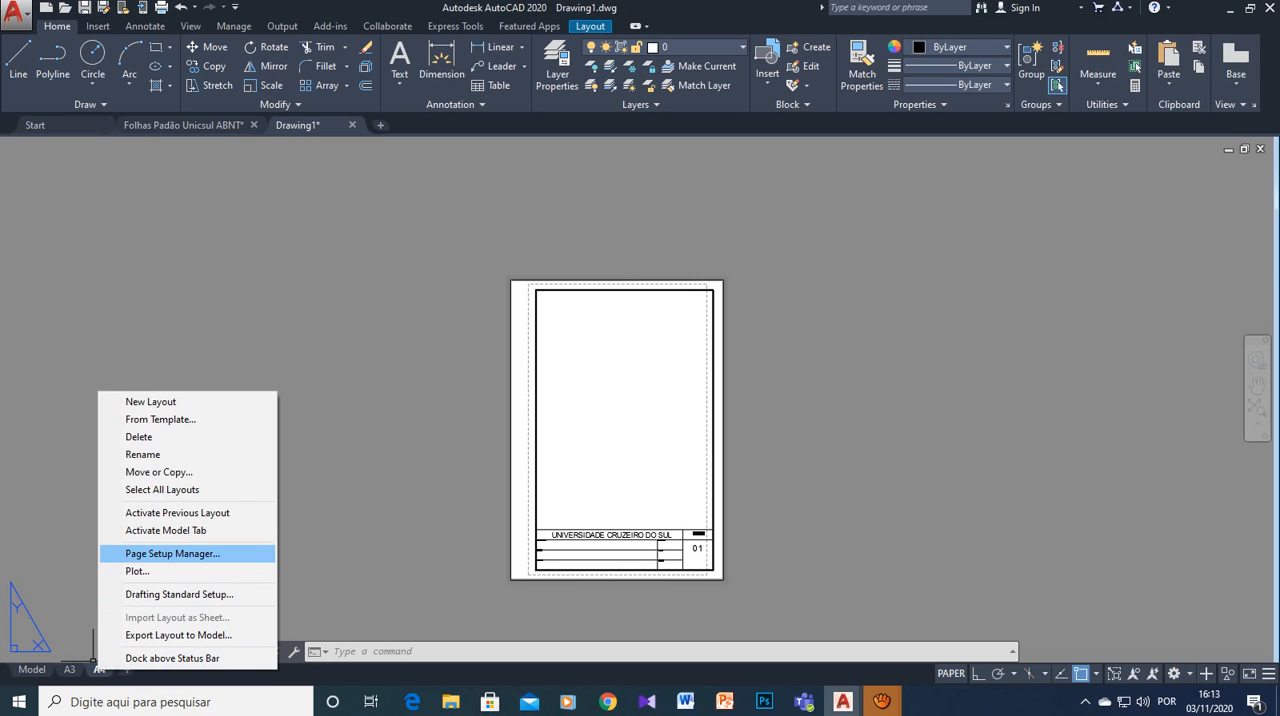
{"action": "left_click", "coordinate": [172, 553]}
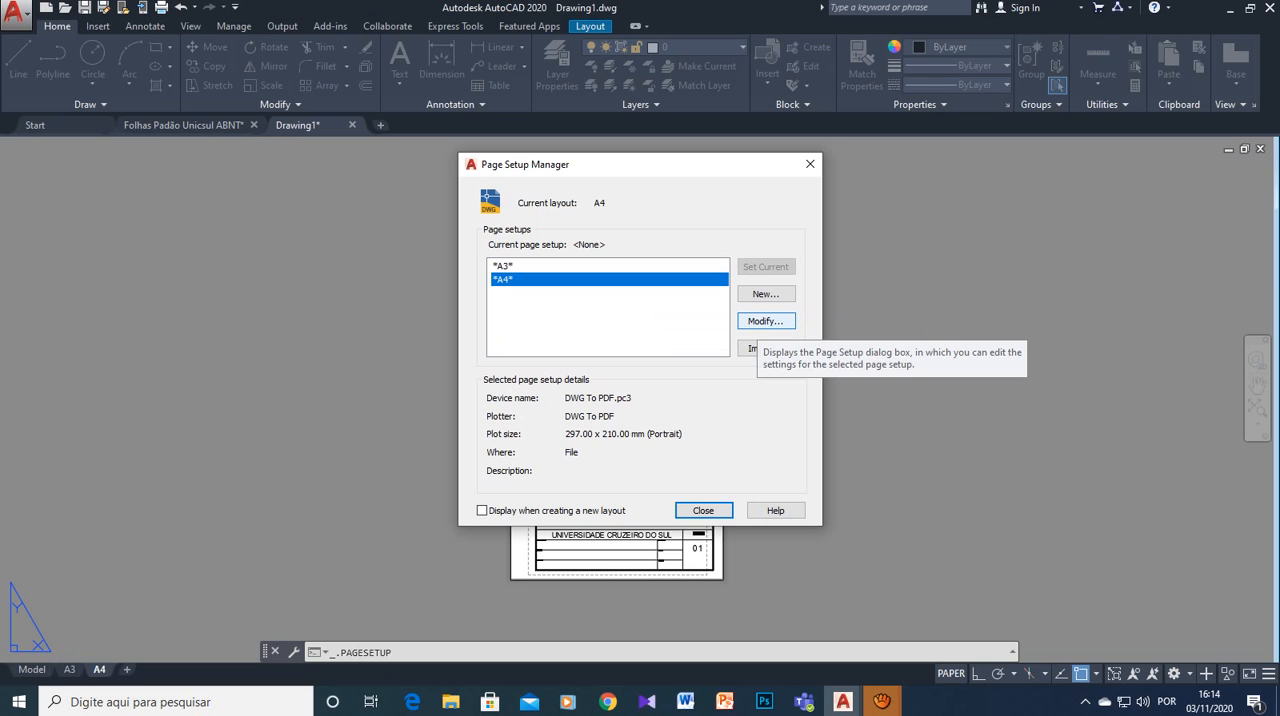
{"action": "left_click", "coordinate": [765, 321]}
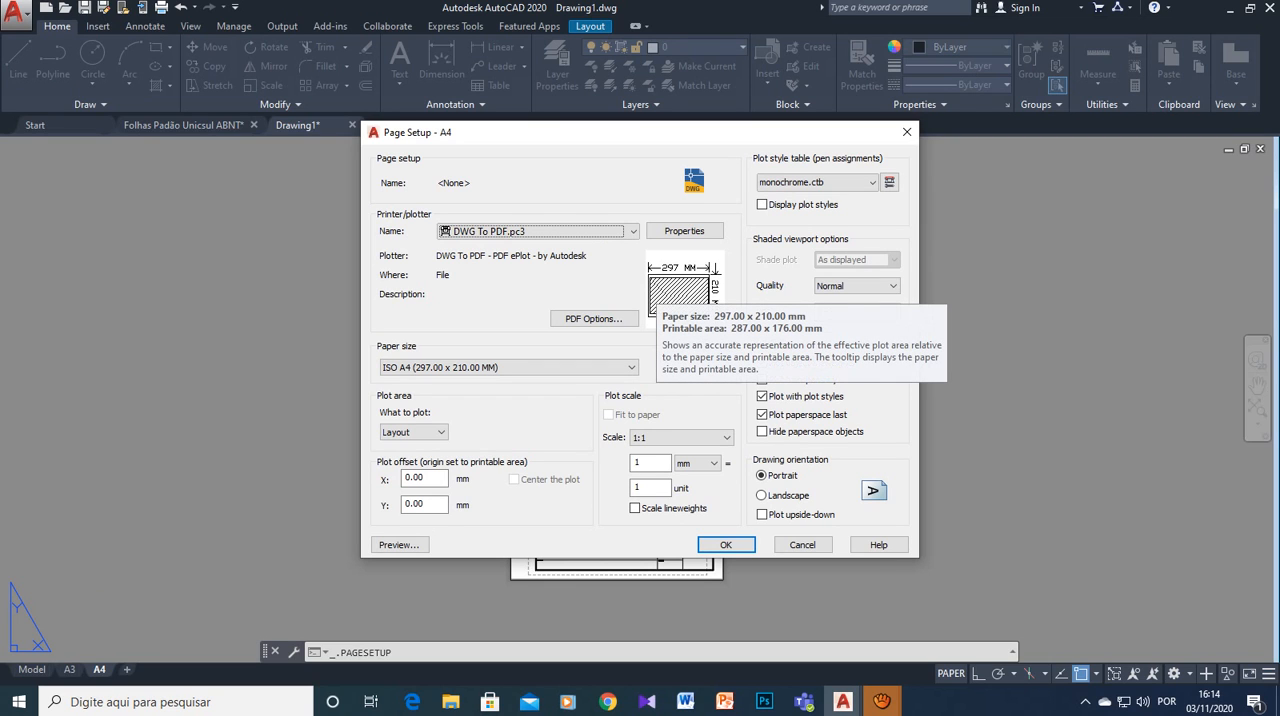
{"action": "left_click", "coordinate": [508, 367]}
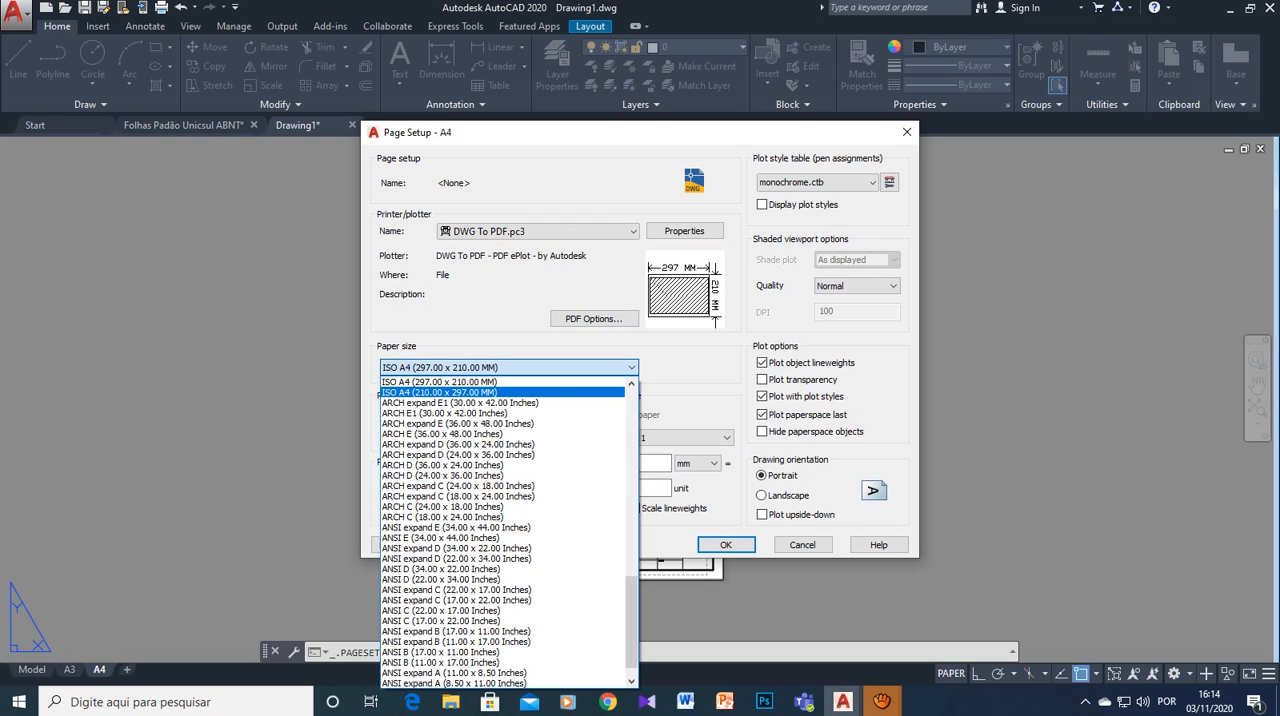
{"action": "scroll", "coordinate": [508, 530], "scroll_direction": "down", "scroll_amount": 1}
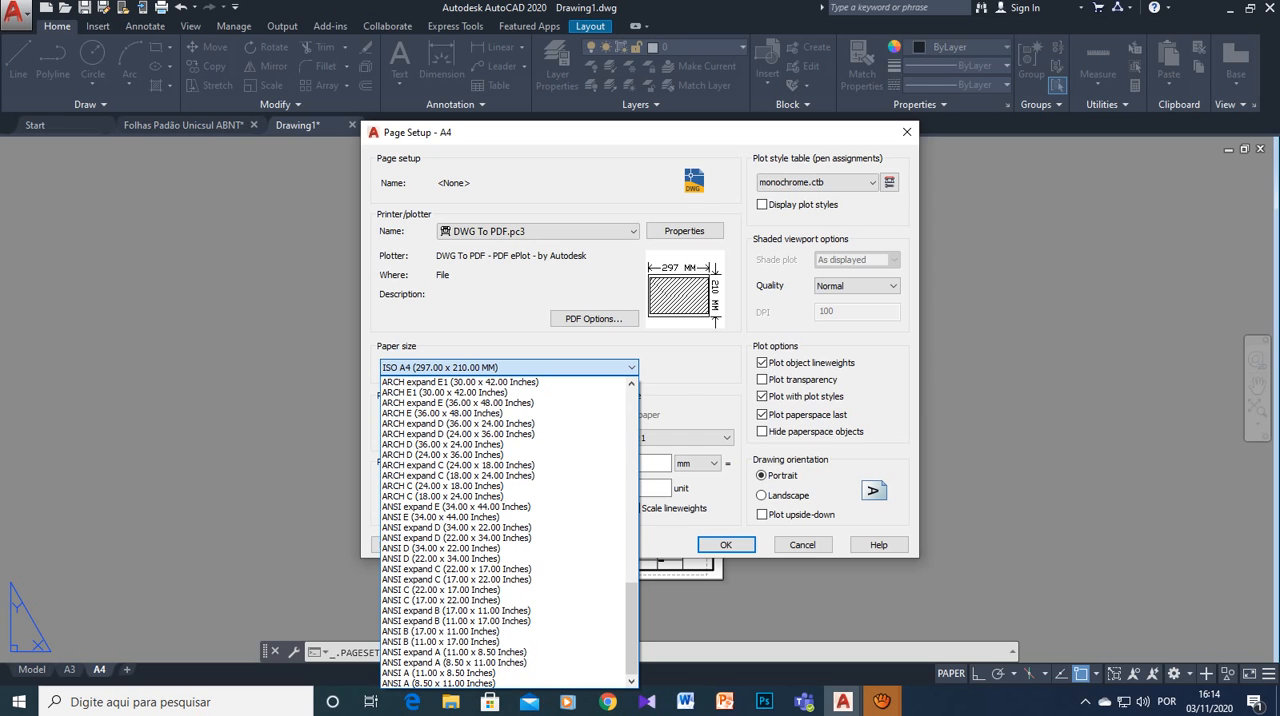
{"action": "scroll", "coordinate": [515, 488], "scroll_direction": "up", "scroll_amount": 9}
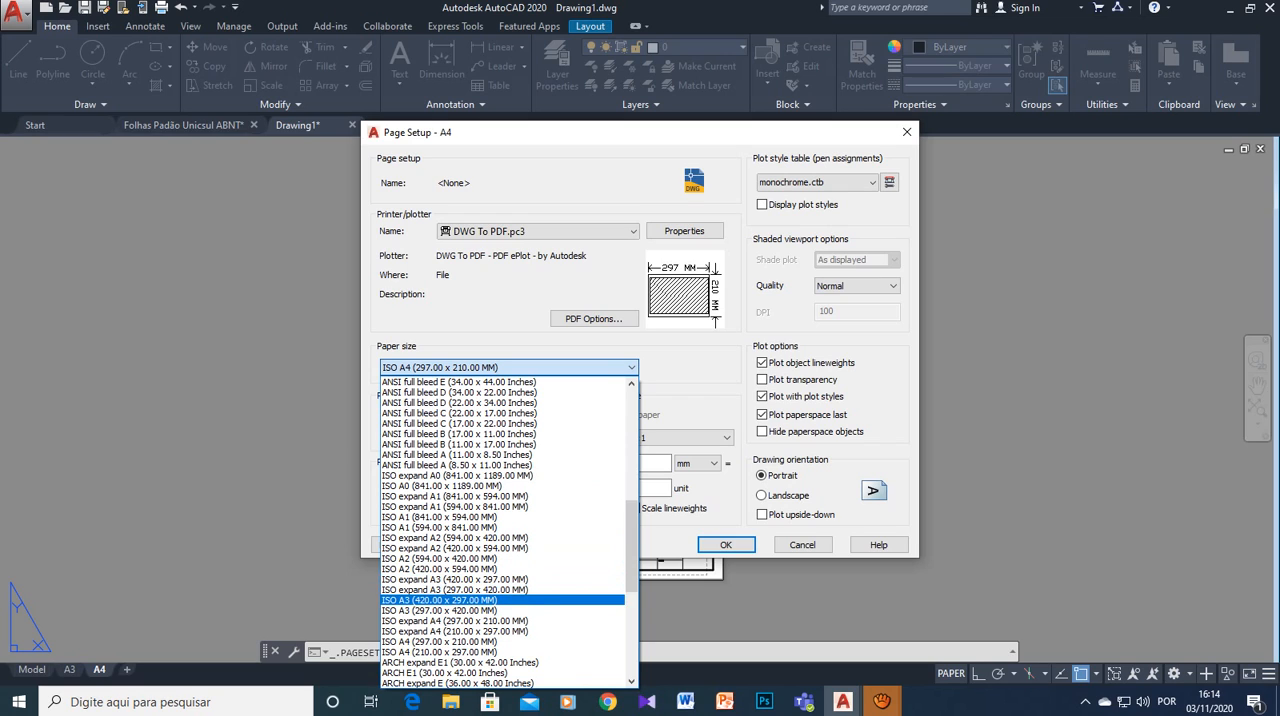
{"action": "scroll", "coordinate": [508, 604], "scroll_direction": "down", "scroll_amount": 1}
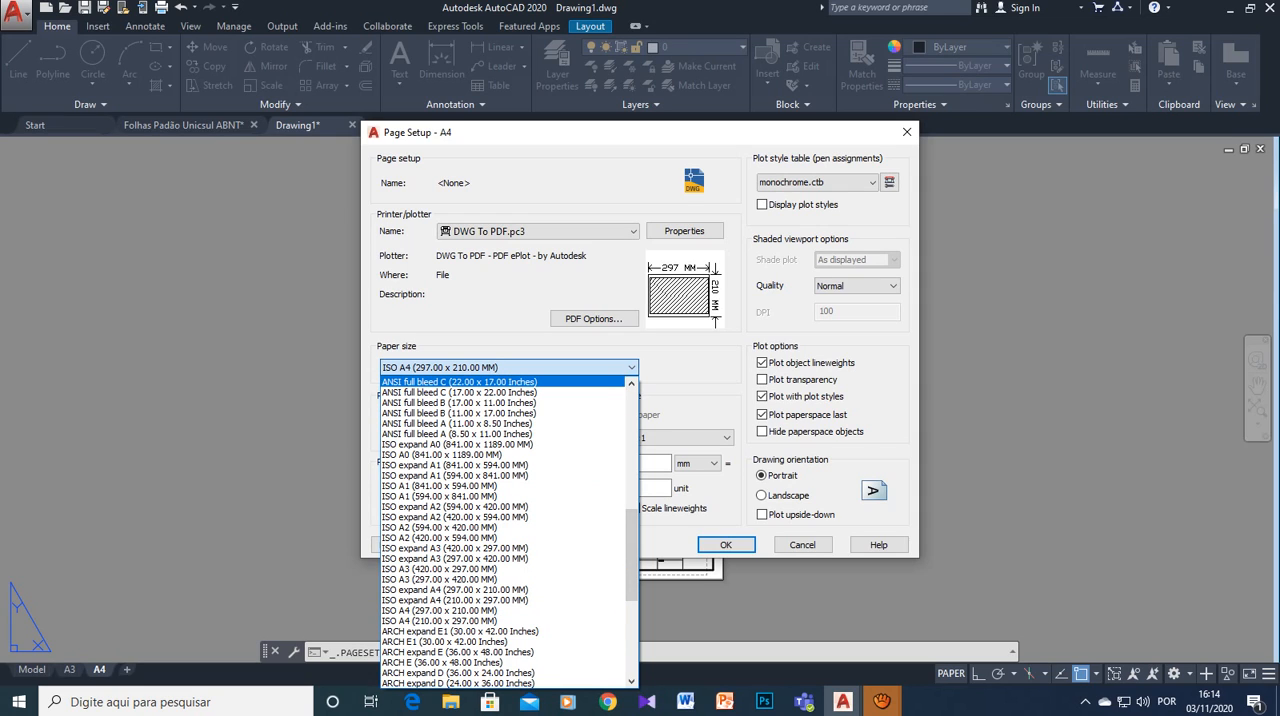
{"action": "key", "text": "Escape"}
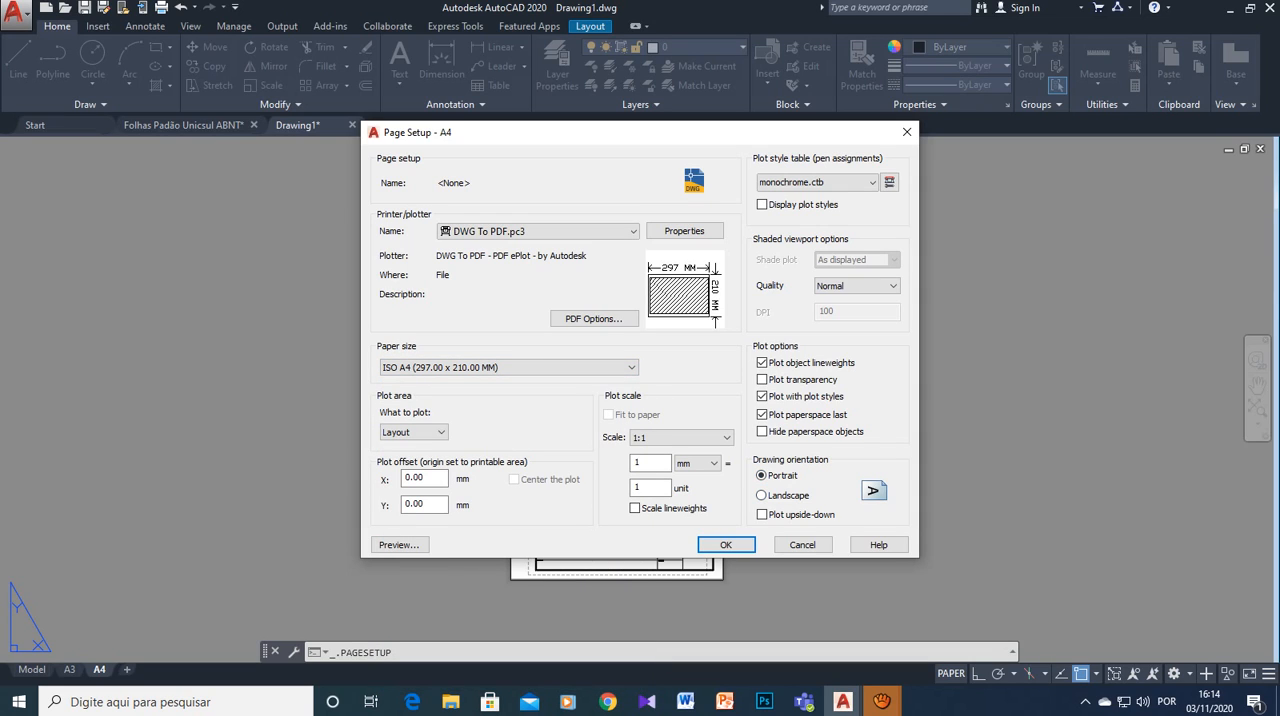
- Set the A4 drawing orientation to Portrait and apply the page setup, closing the Page Setup Manager
{"action": "left_click", "coordinate": [763, 495]}
{"action": "left_click", "coordinate": [763, 476]}
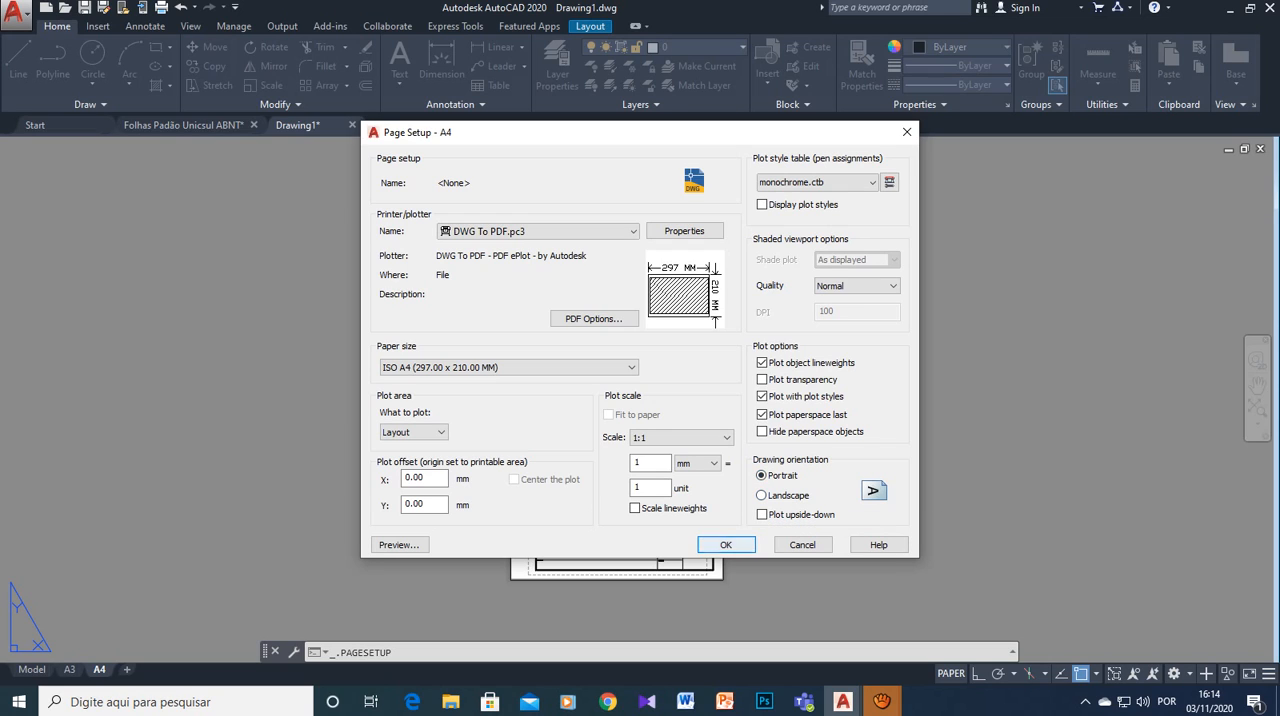
{"action": "left_click", "coordinate": [726, 544]}
{"action": "left_click", "coordinate": [703, 510]}
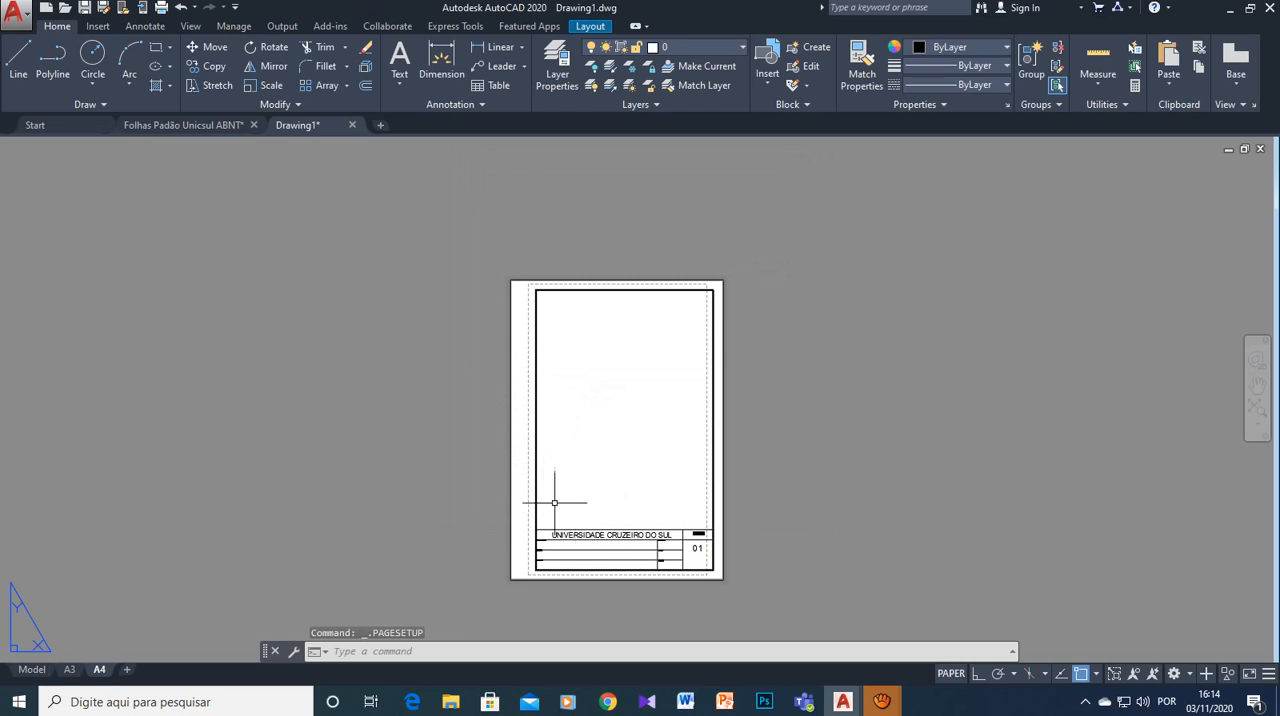
- Review the framed sheets by alternating between the A3 and A4 layouts, ending on A3
{"action": "left_click", "coordinate": [69, 669]}
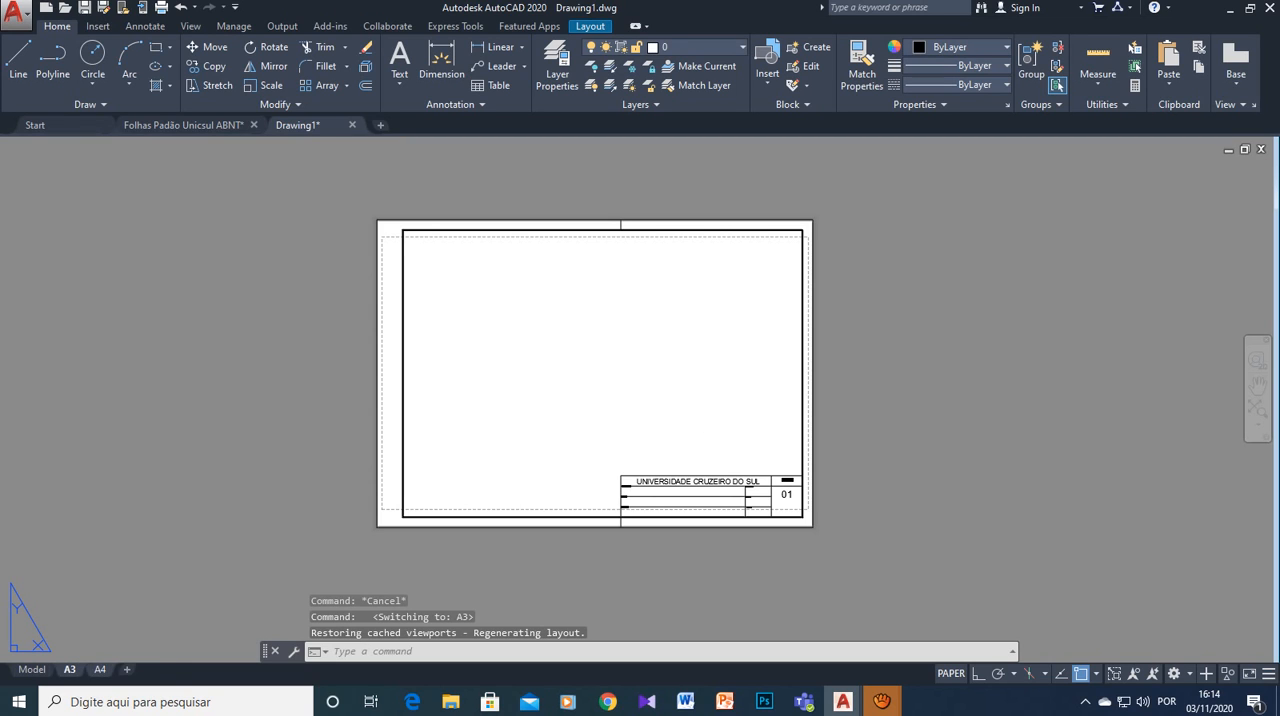
{"action": "left_click", "coordinate": [99, 669]}
{"action": "left_click", "coordinate": [69, 669]}
{"action": "mouse_move", "coordinate": [881, 701]}
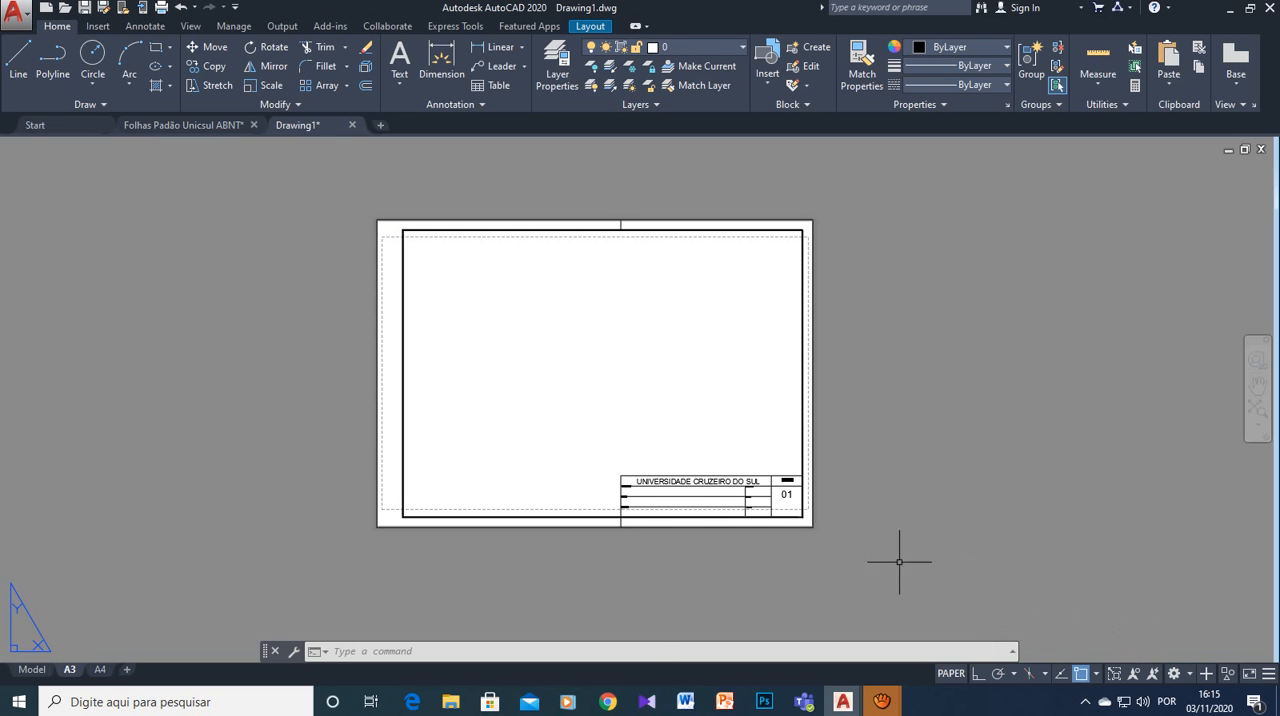
- Delete all the A0 to A4 sheet frames and their labels from model space
{"action": "left_click", "coordinate": [33, 669]}
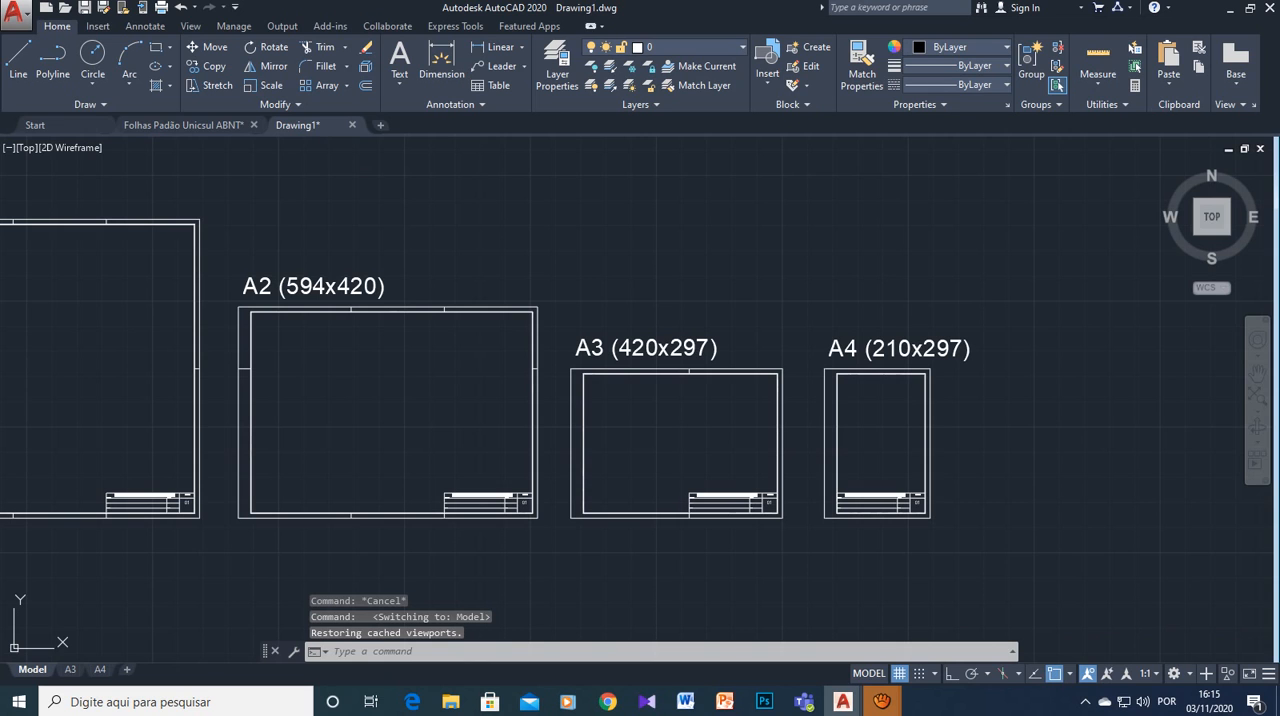
{"action": "scroll", "coordinate": [175, 474], "scroll_direction": "down", "scroll_amount": 3}
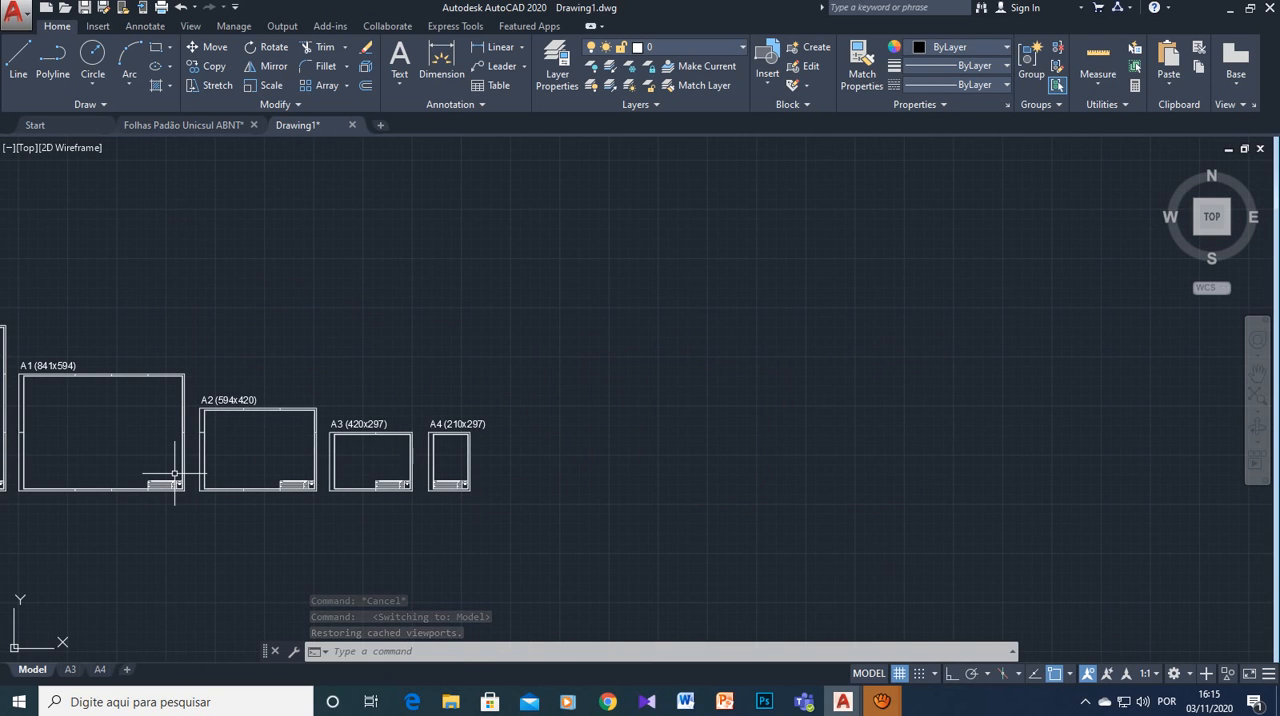
{"action": "middle_click_drag", "start_coordinate": [182, 542], "coordinate": [642, 521]}
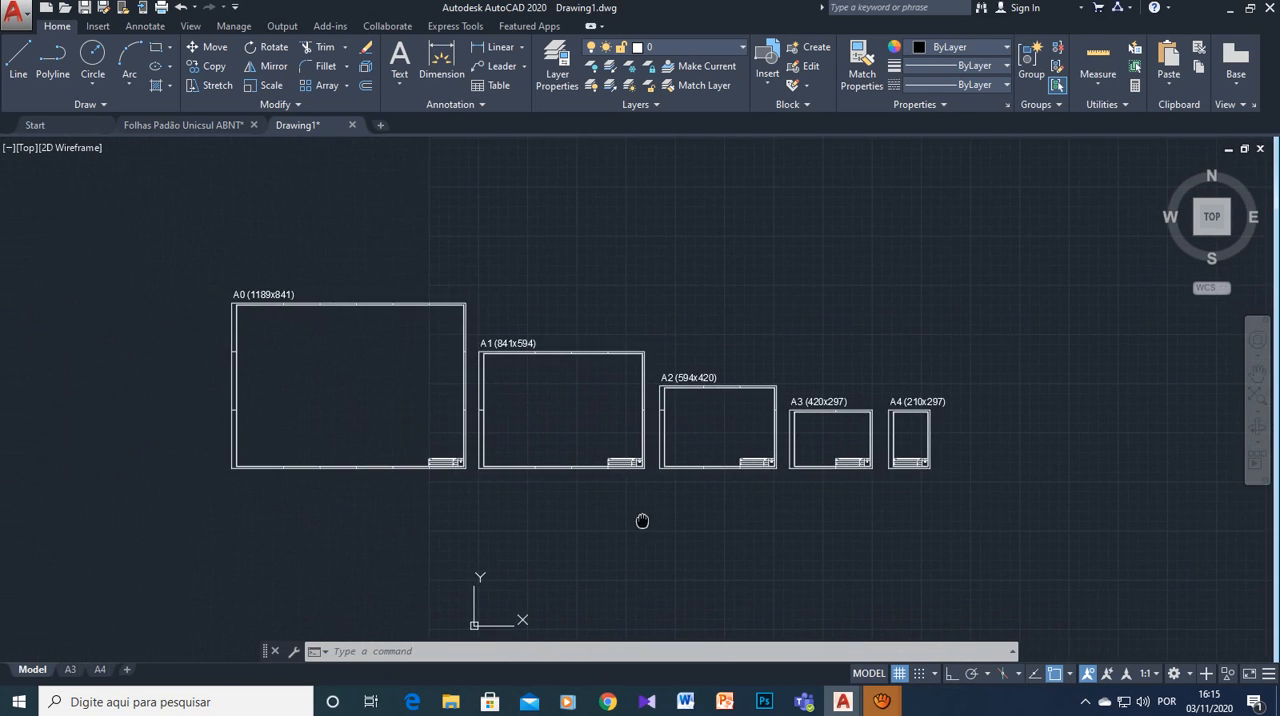
{"action": "left_click", "coordinate": [163, 223]}
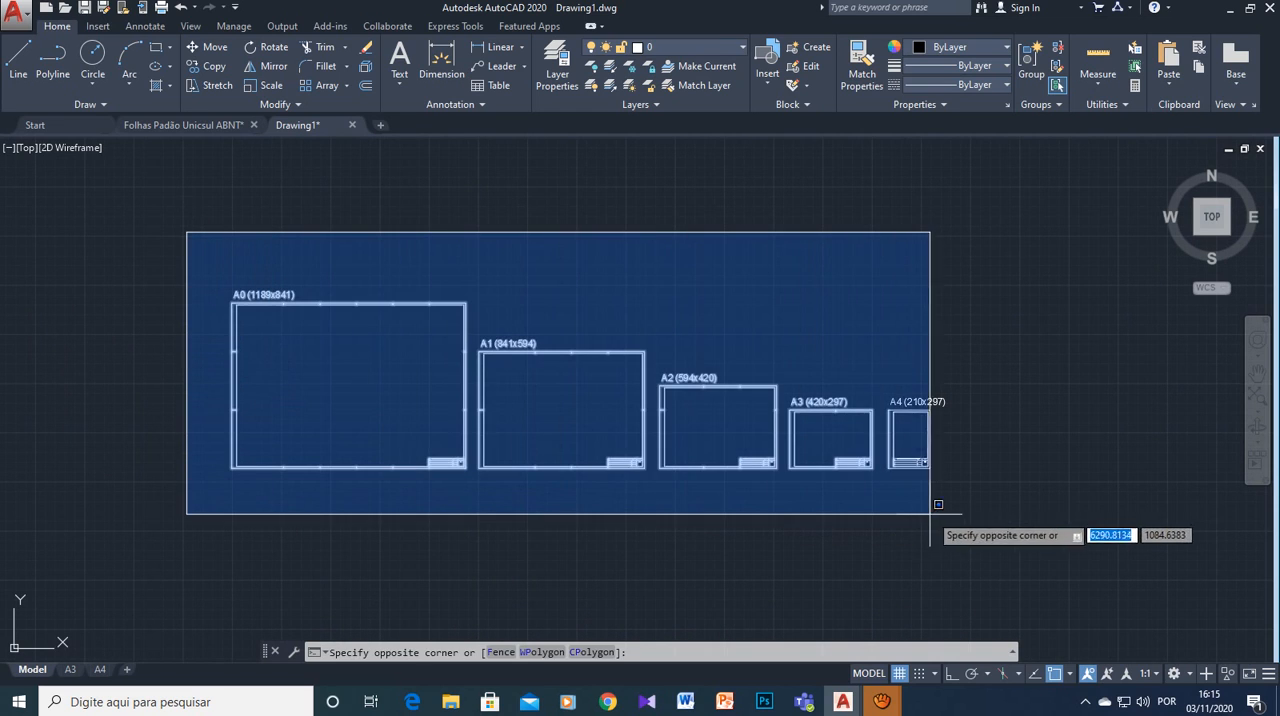
{"action": "left_click", "coordinate": [979, 512]}
{"action": "key", "text": "Delete"}
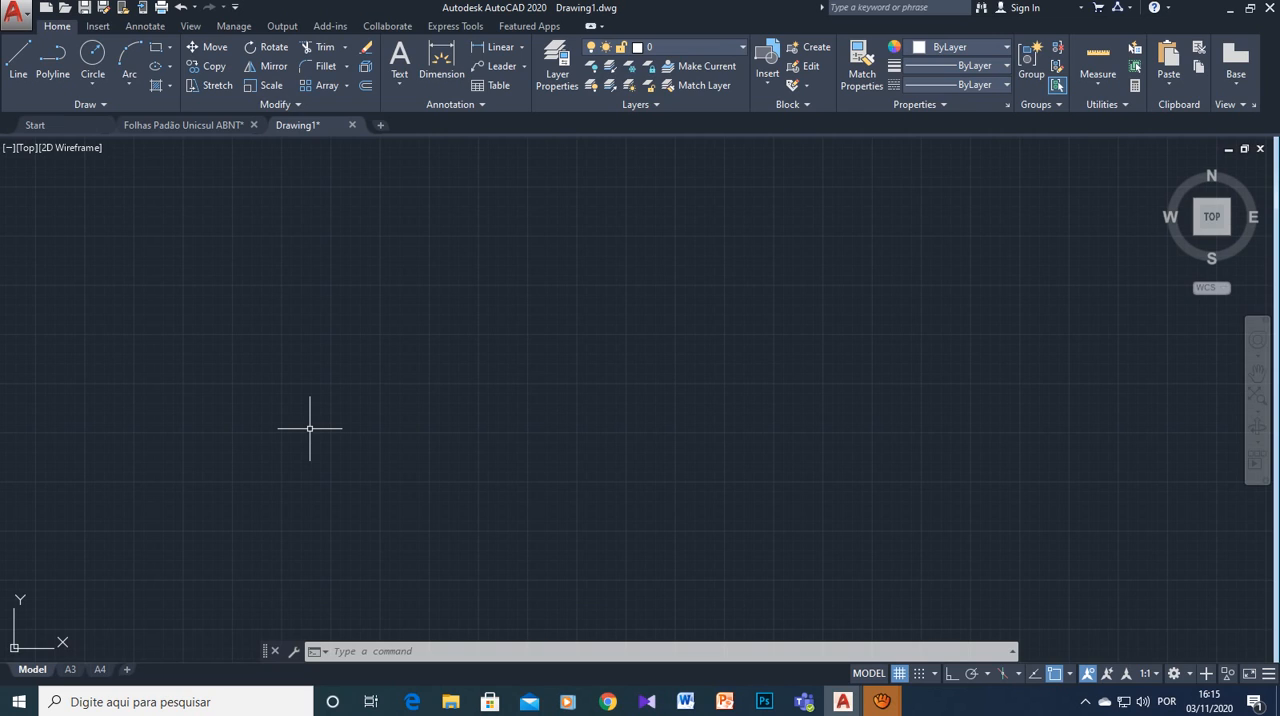
{"action": "left_click", "coordinate": [881, 701]}
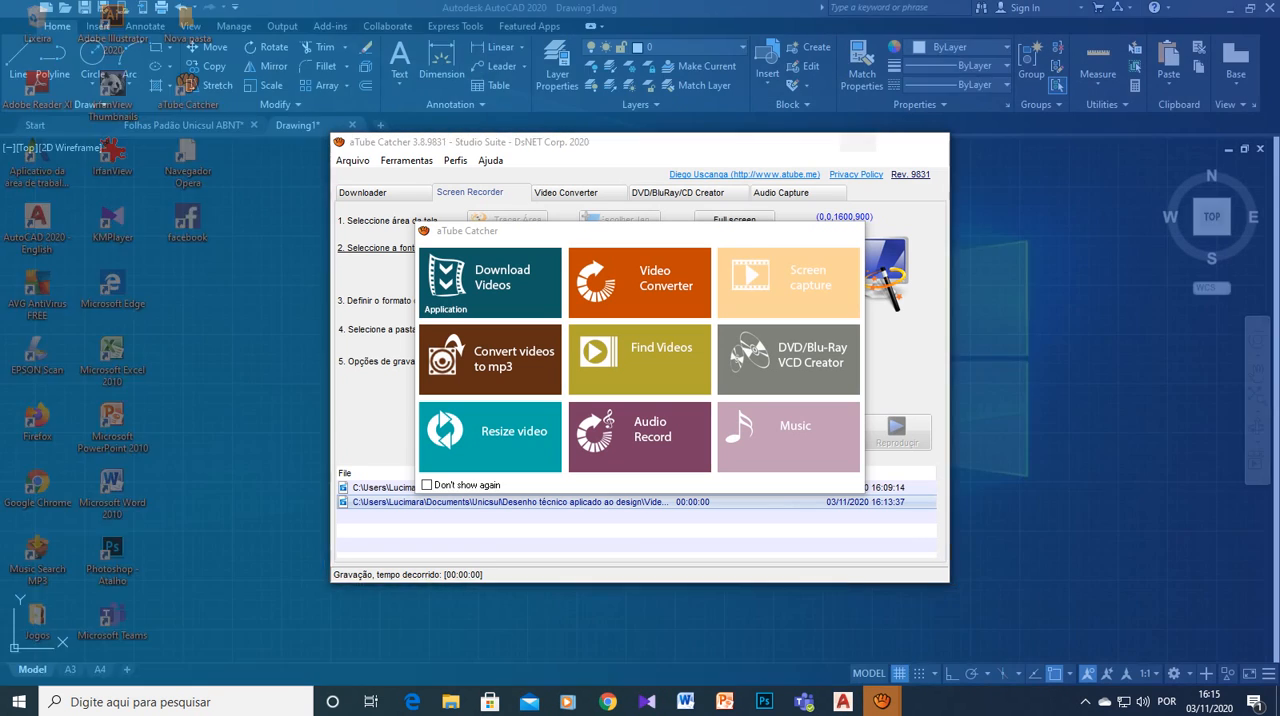
{"action": "left_click", "coordinate": [880, 622]}
{"action": "left_click", "coordinate": [846, 231]}
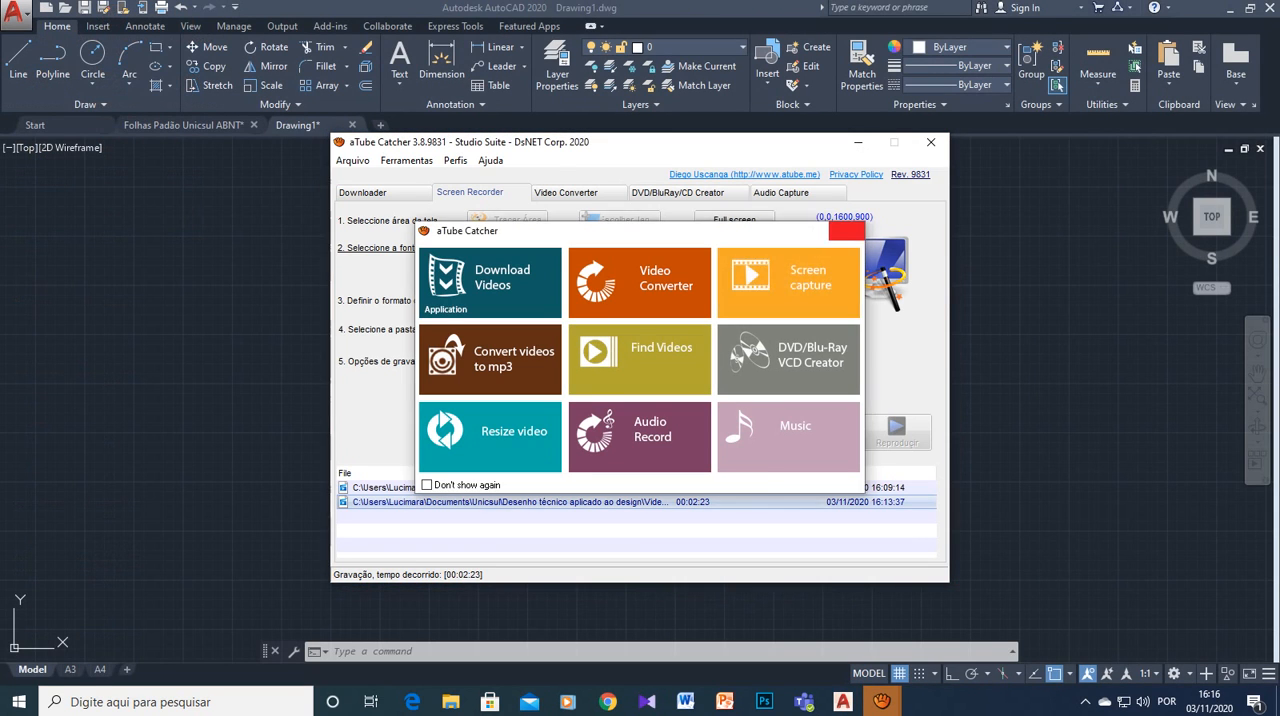
{"action": "left_click", "coordinate": [820, 432]}
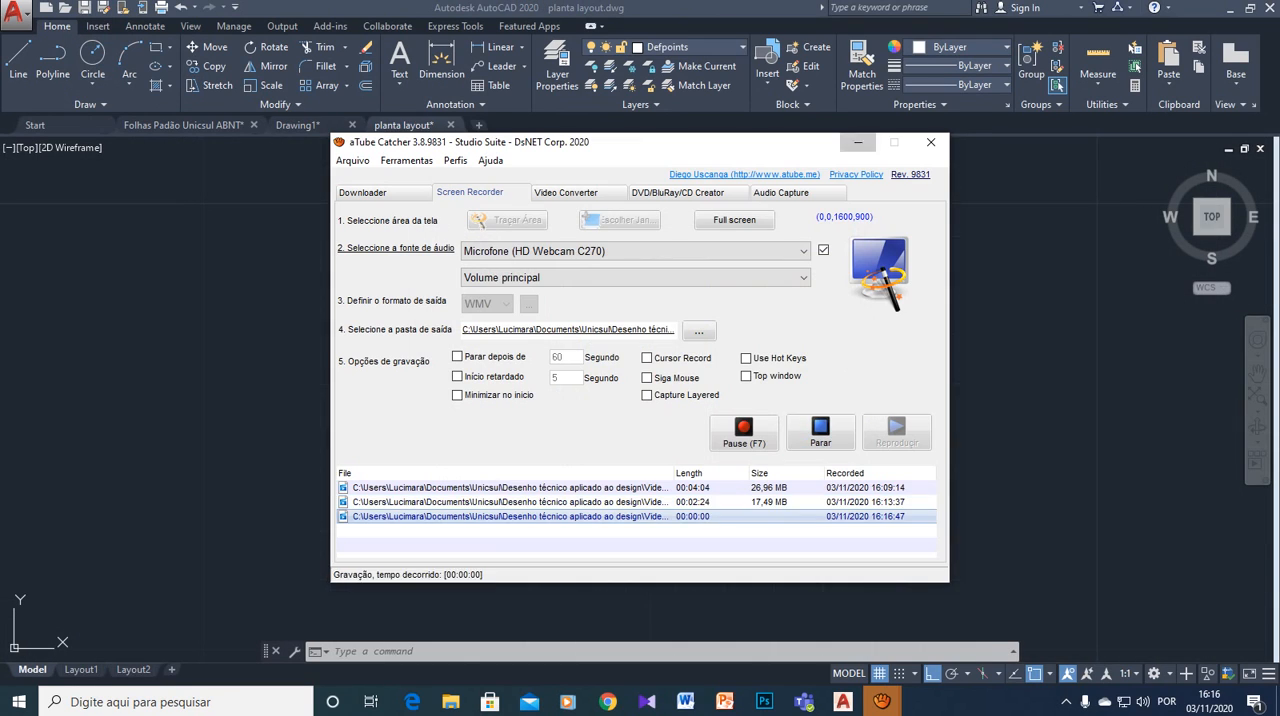
{"action": "left_click", "coordinate": [858, 142]}
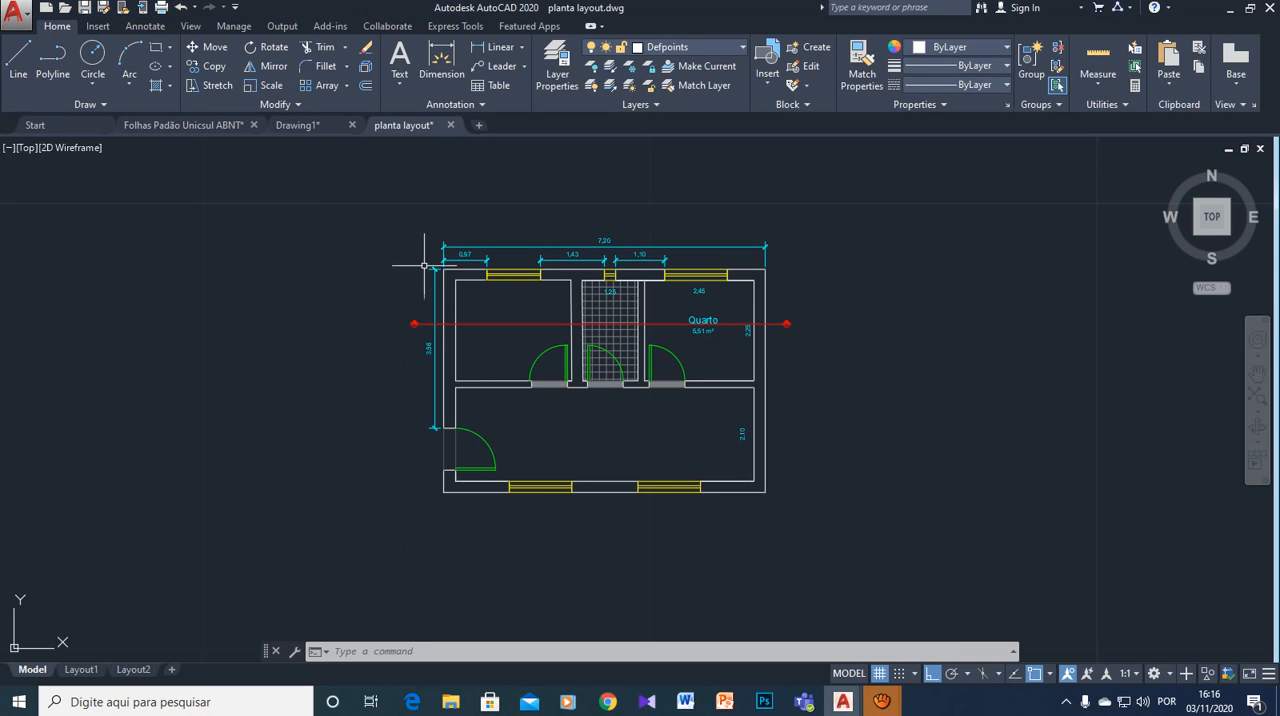
- Copy the entire dimensioned floor plan from planta layout.dwg to the clipboard and switch to Drawing1.dwg
{"action": "left_click", "coordinate": [336, 174]}
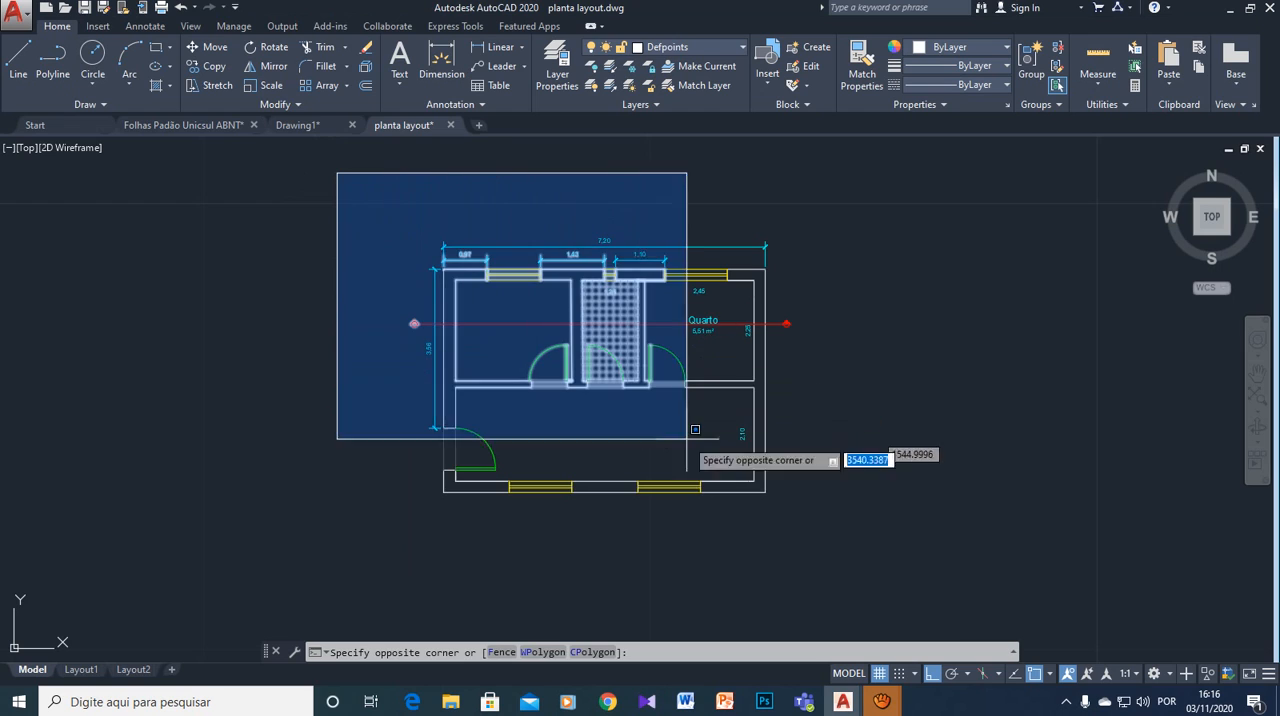
{"action": "left_click", "coordinate": [896, 550]}
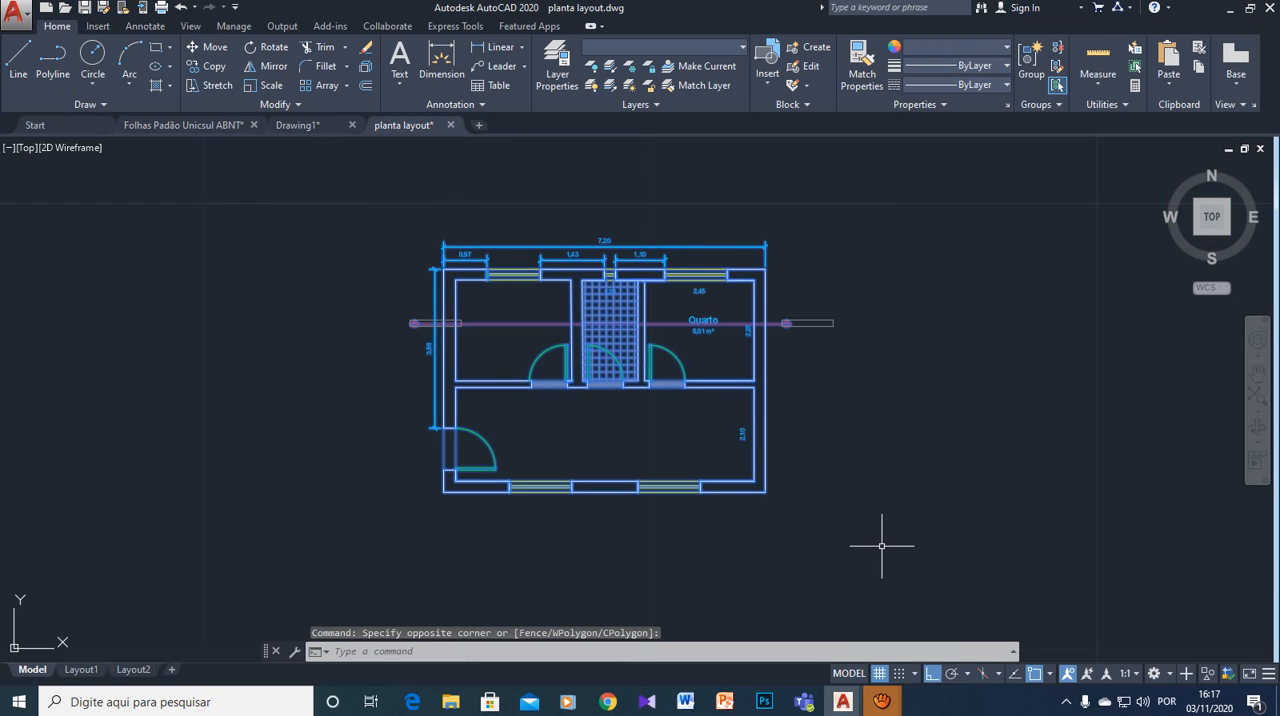
{"action": "key", "text": "ctrl+c"}
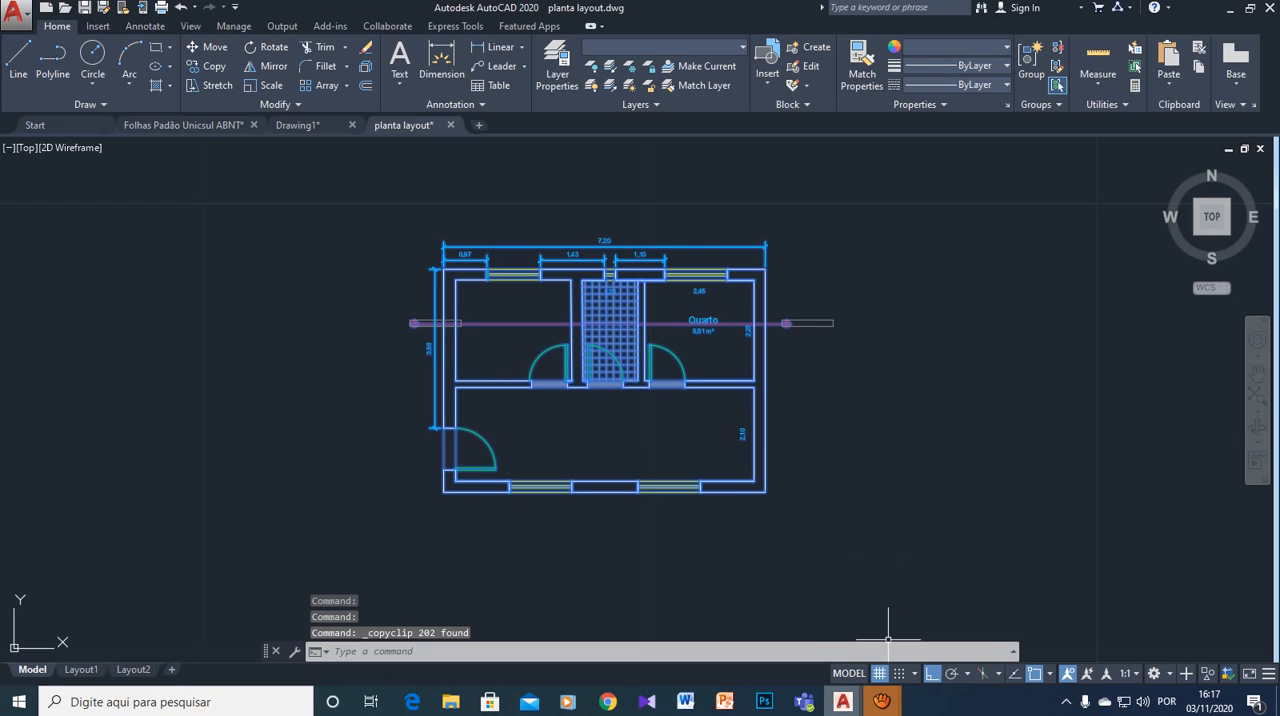
{"action": "mouse_move", "coordinate": [843, 701]}
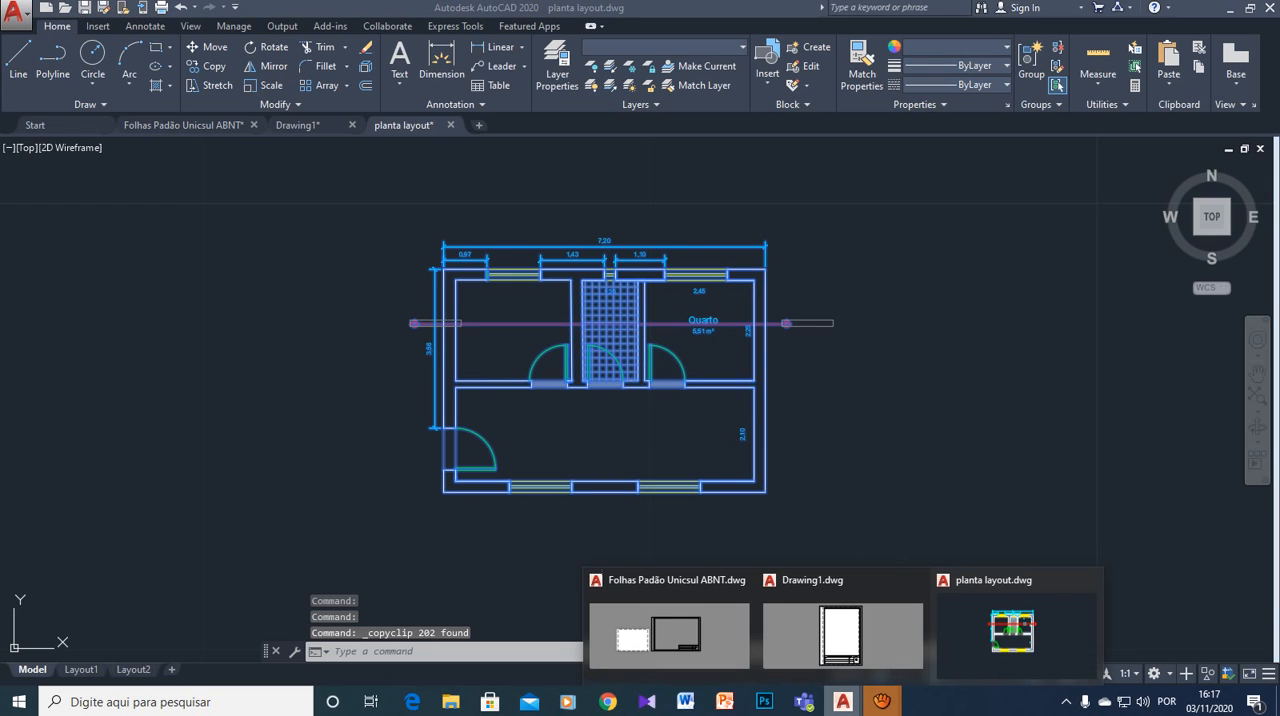
{"action": "left_click", "coordinate": [842, 630]}
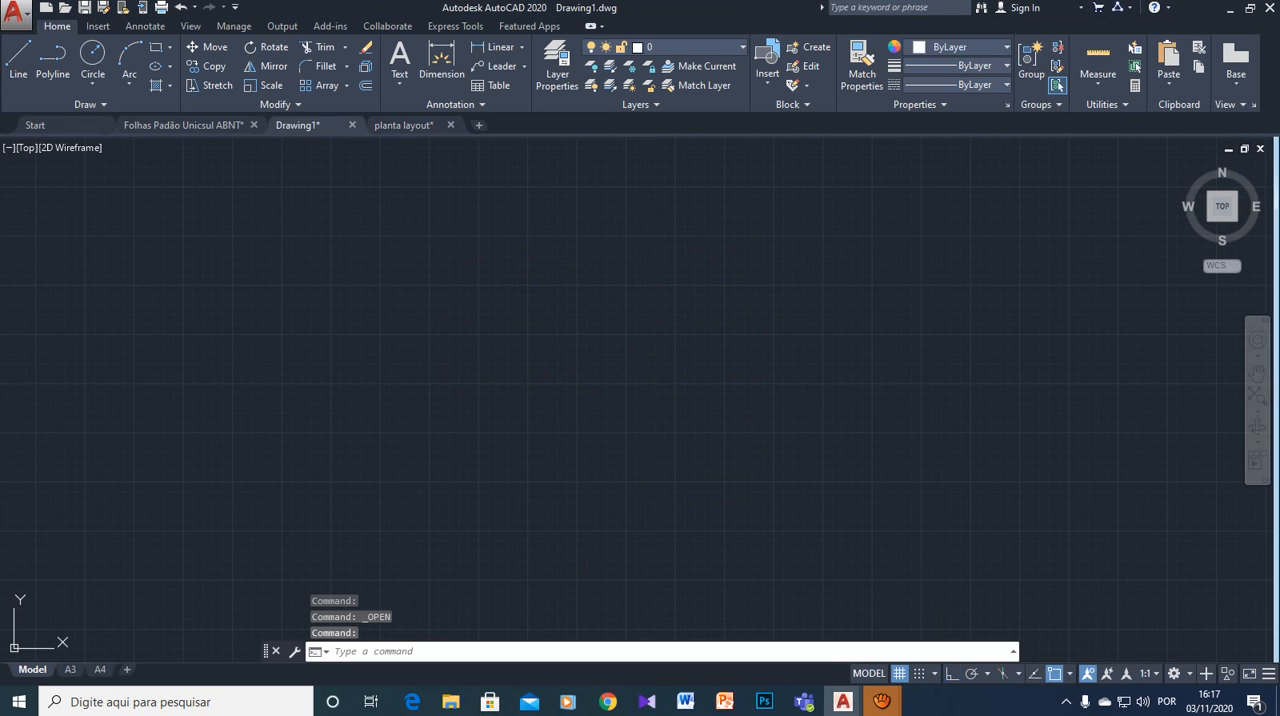
- Paste the copied floor plan into Drawing1's model space and bring it into full view
{"action": "mouse_move", "coordinate": [70, 669]}
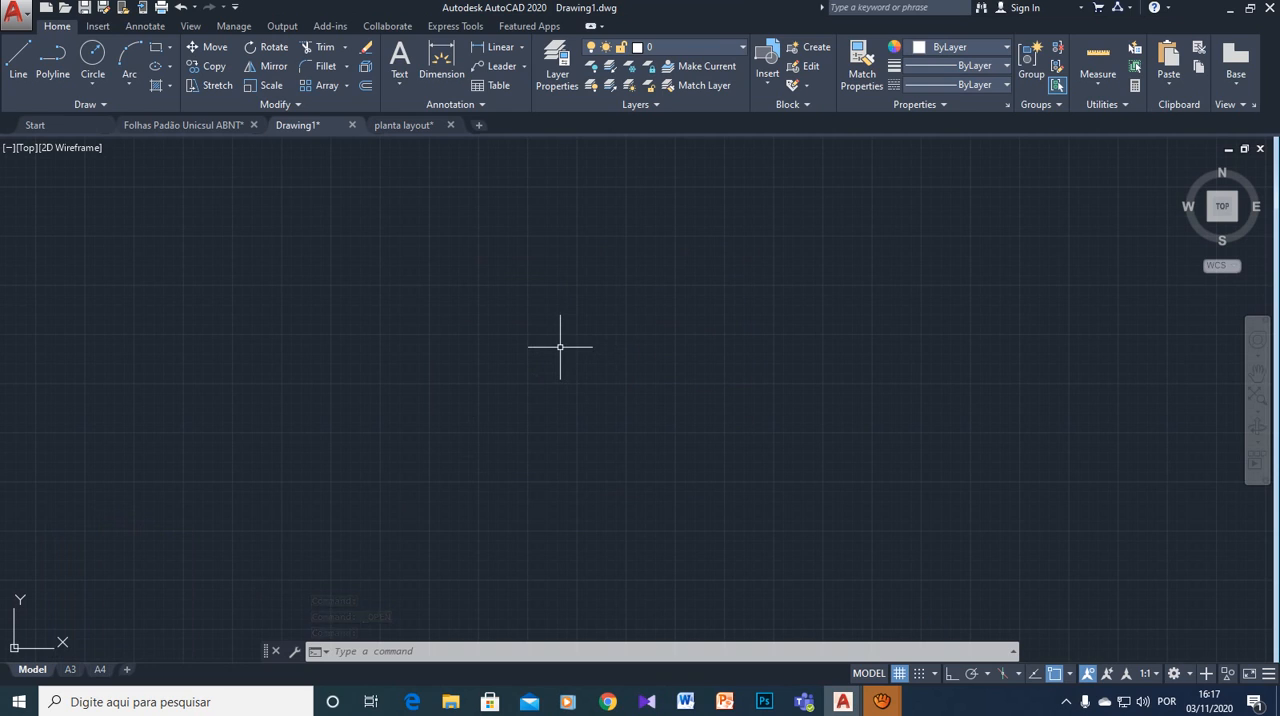
{"action": "key", "text": "ctrl+v"}
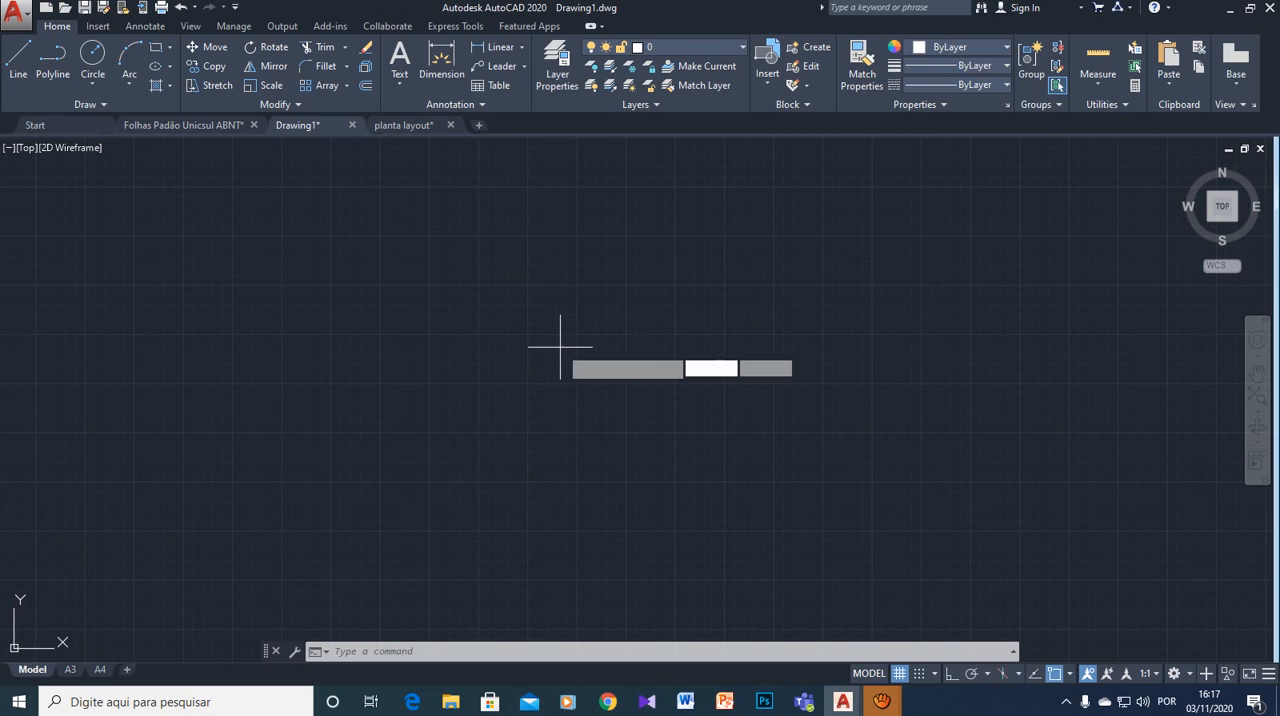
{"action": "left_click", "coordinate": [508, 272]}
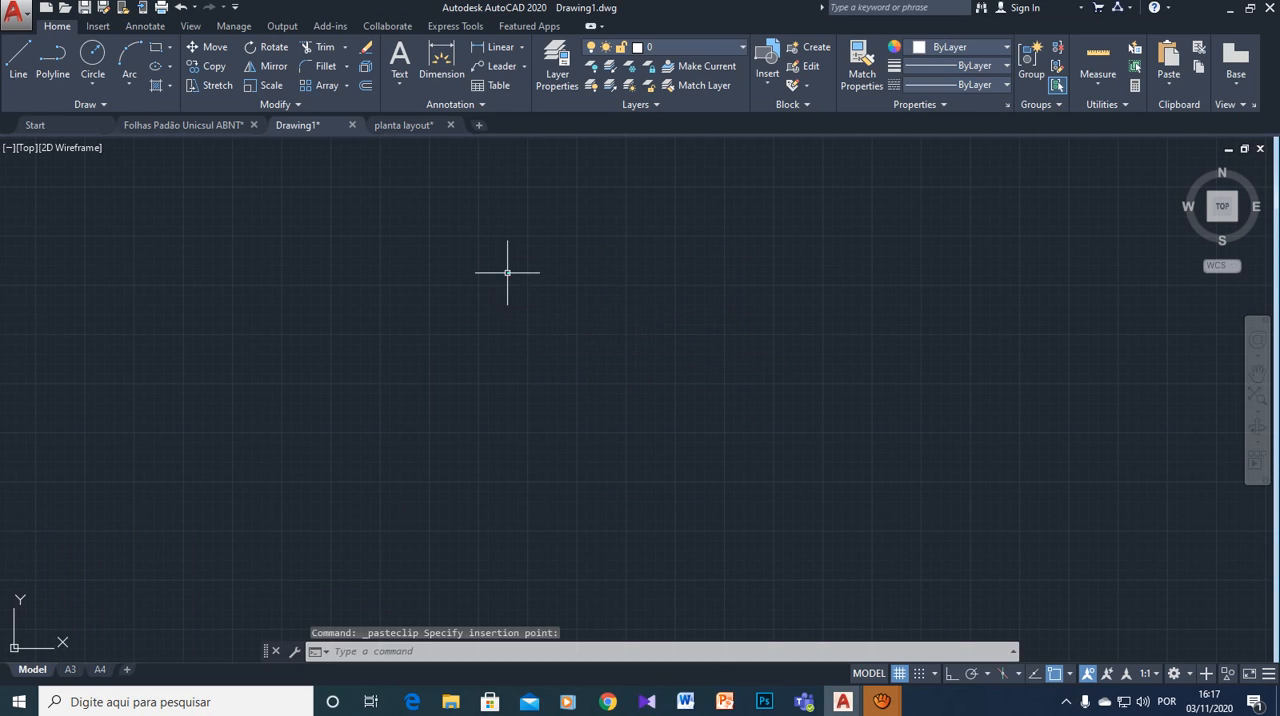
{"action": "scroll", "coordinate": [444, 245], "scroll_direction": "up", "scroll_amount": 2}
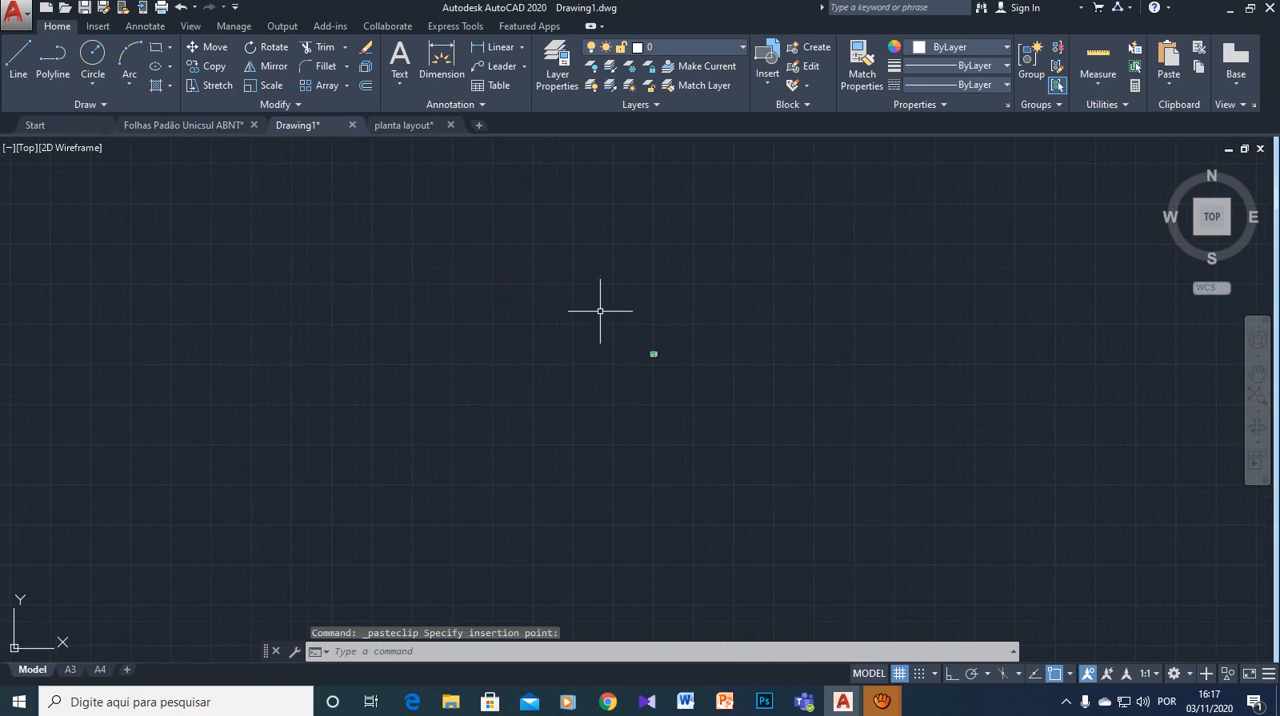
{"action": "scroll", "coordinate": [709, 365], "scroll_direction": "up", "scroll_amount": 4}
{"action": "scroll", "coordinate": [755, 427], "scroll_direction": "up", "scroll_amount": 4}
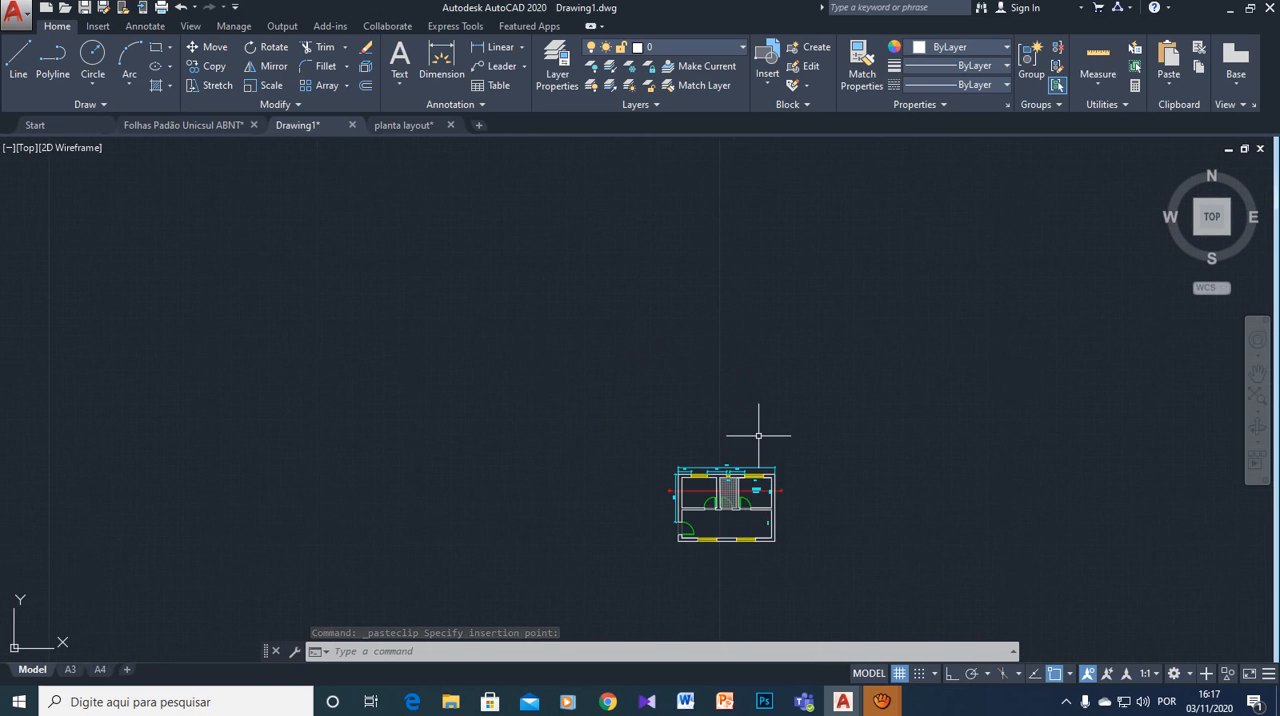
{"action": "scroll", "coordinate": [872, 513], "scroll_direction": "up", "scroll_amount": 3}
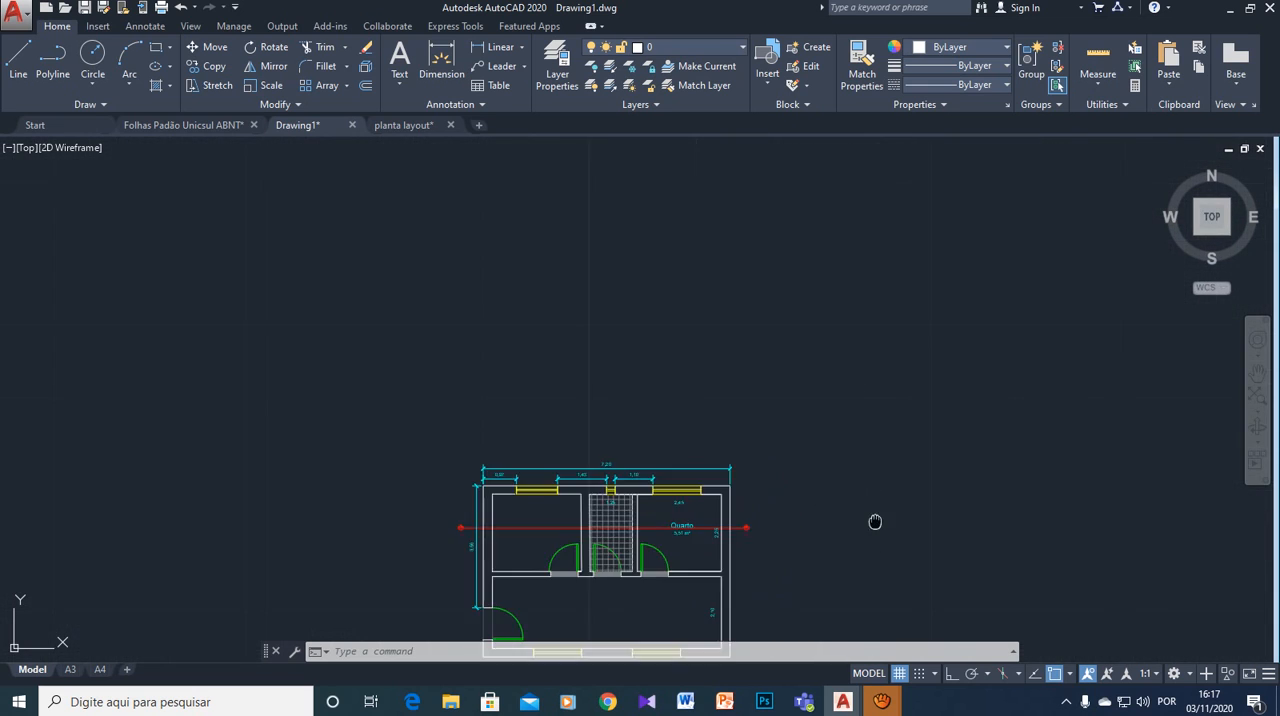
{"action": "middle_click_drag", "start_coordinate": [851, 502], "coordinate": [854, 403]}
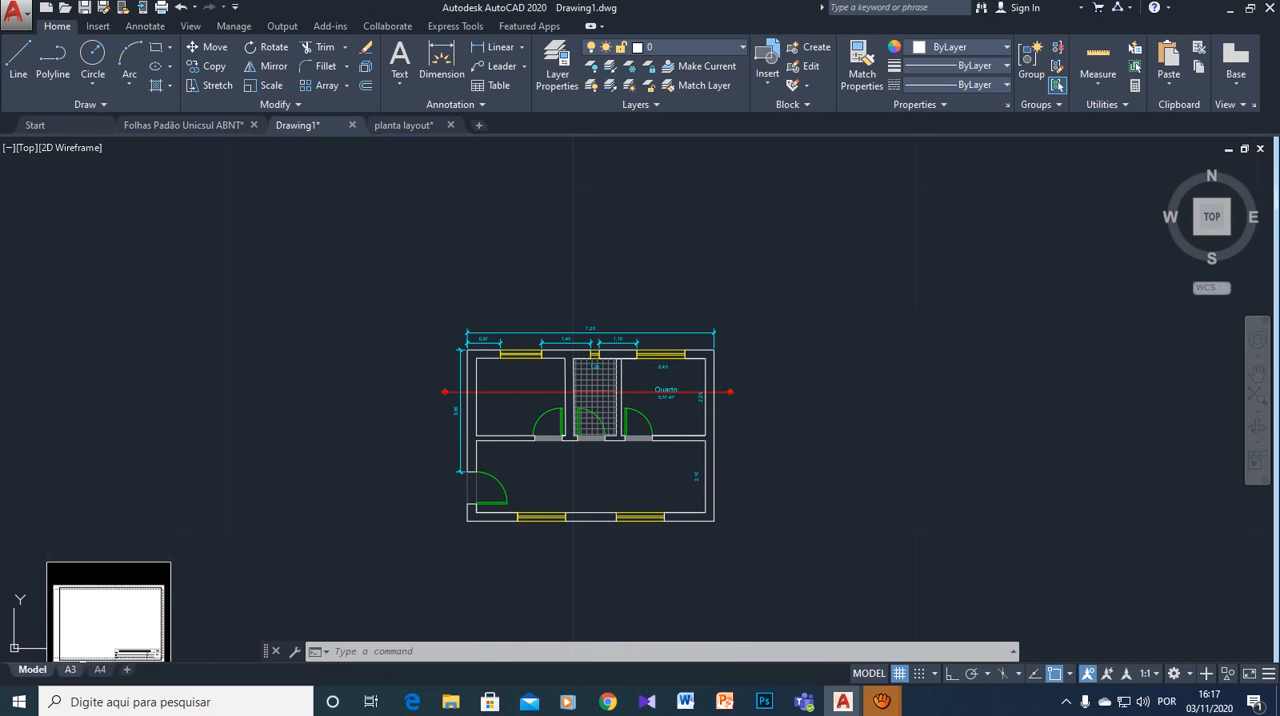
- Check the A3 and A4 layouts against the pasted floor plan and return to model space
{"action": "left_click", "coordinate": [70, 669]}
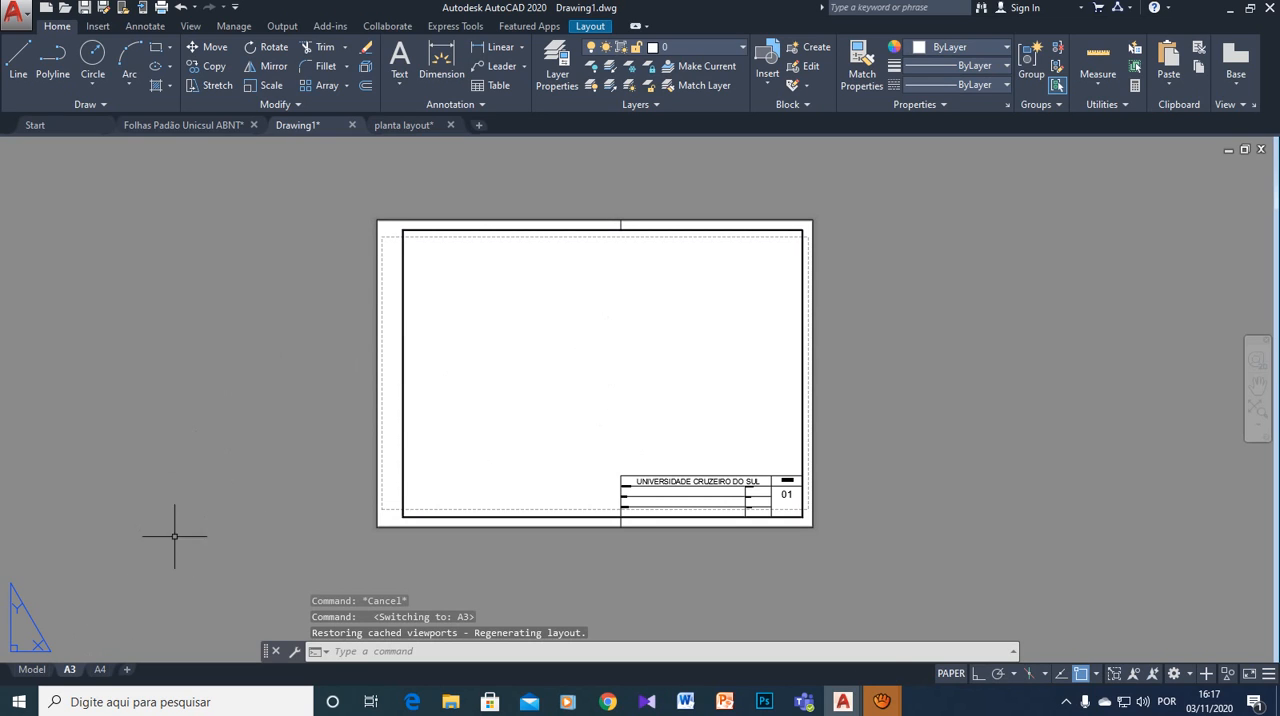
{"action": "left_click", "coordinate": [100, 669]}
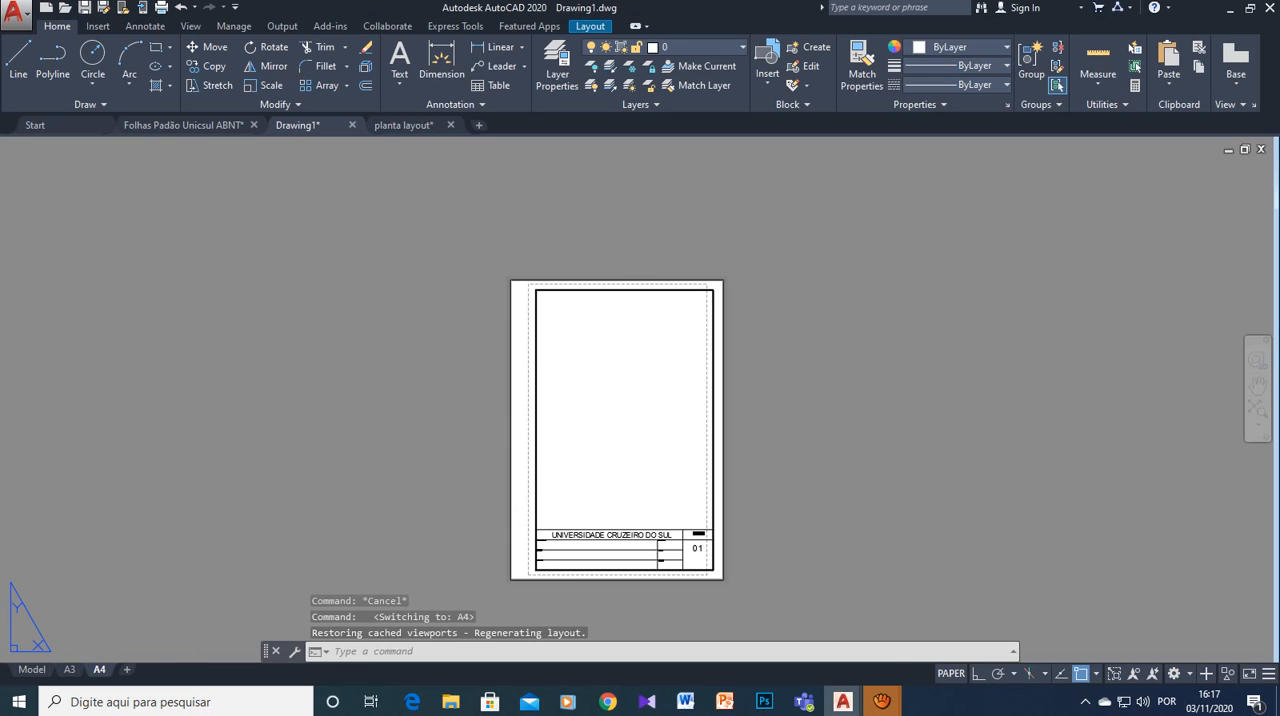
{"action": "left_click", "coordinate": [70, 669]}
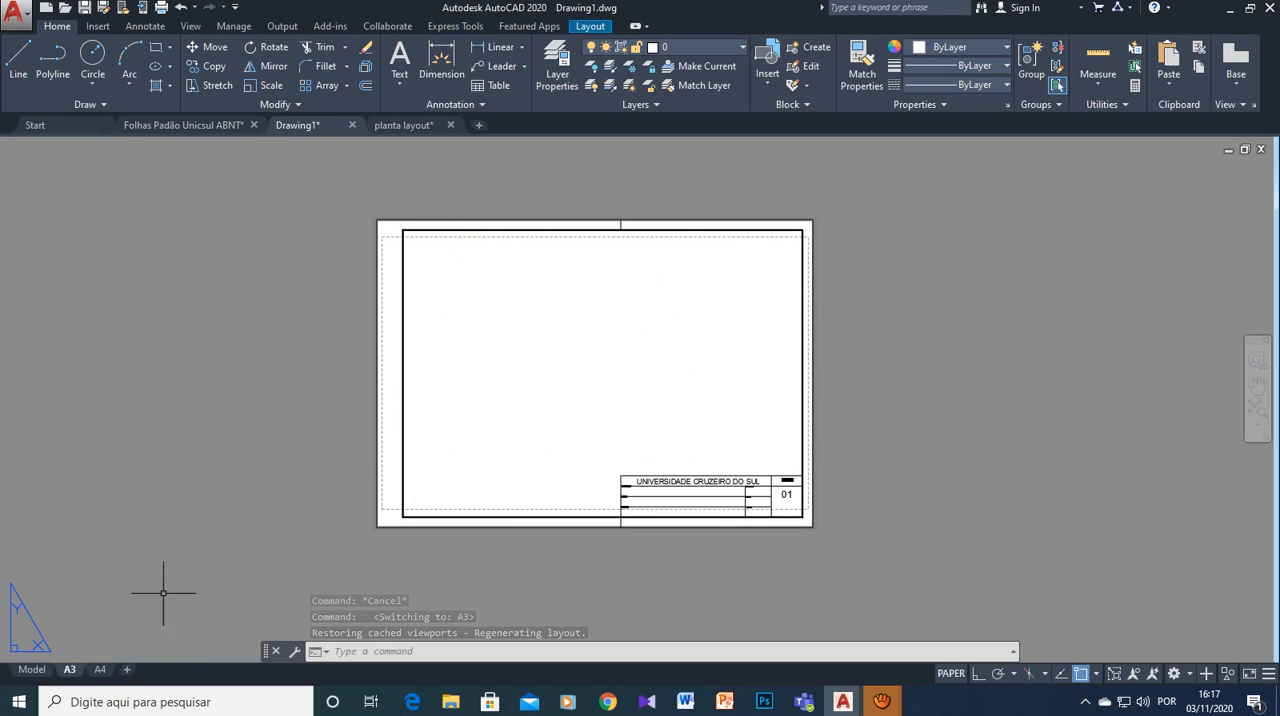
{"action": "left_click", "coordinate": [32, 669]}
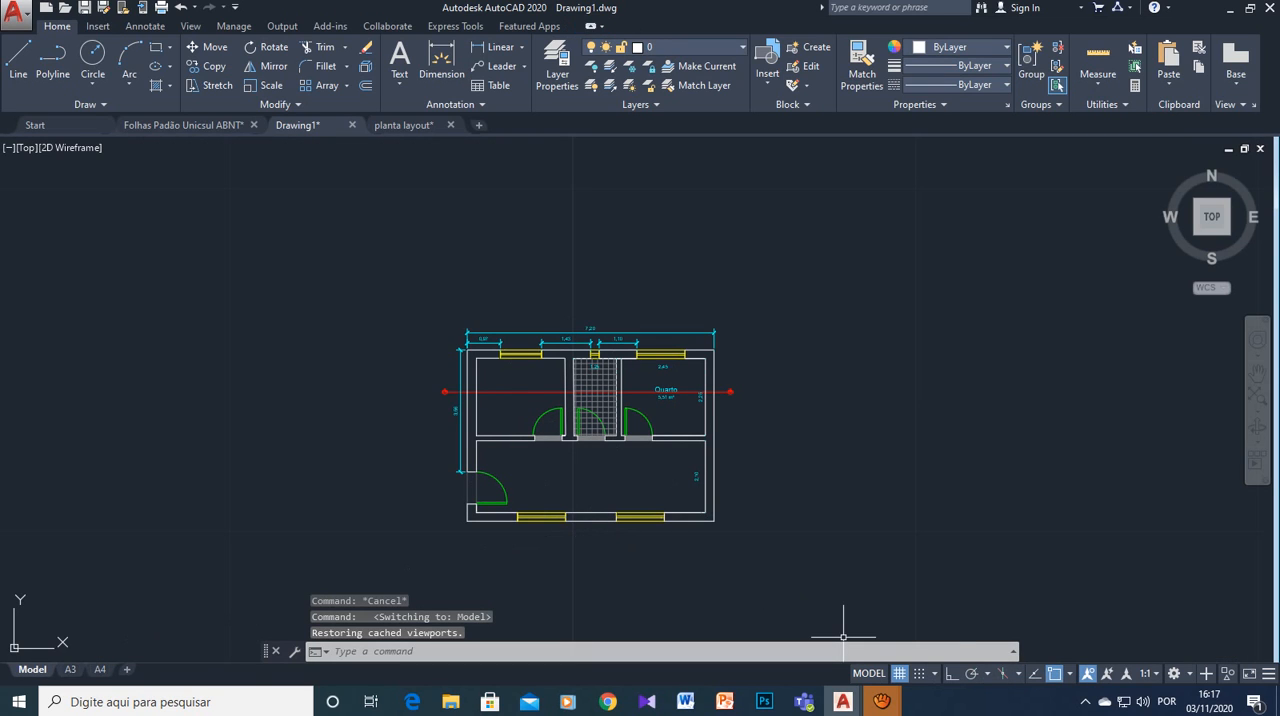
{"action": "mouse_move", "coordinate": [881, 701]}
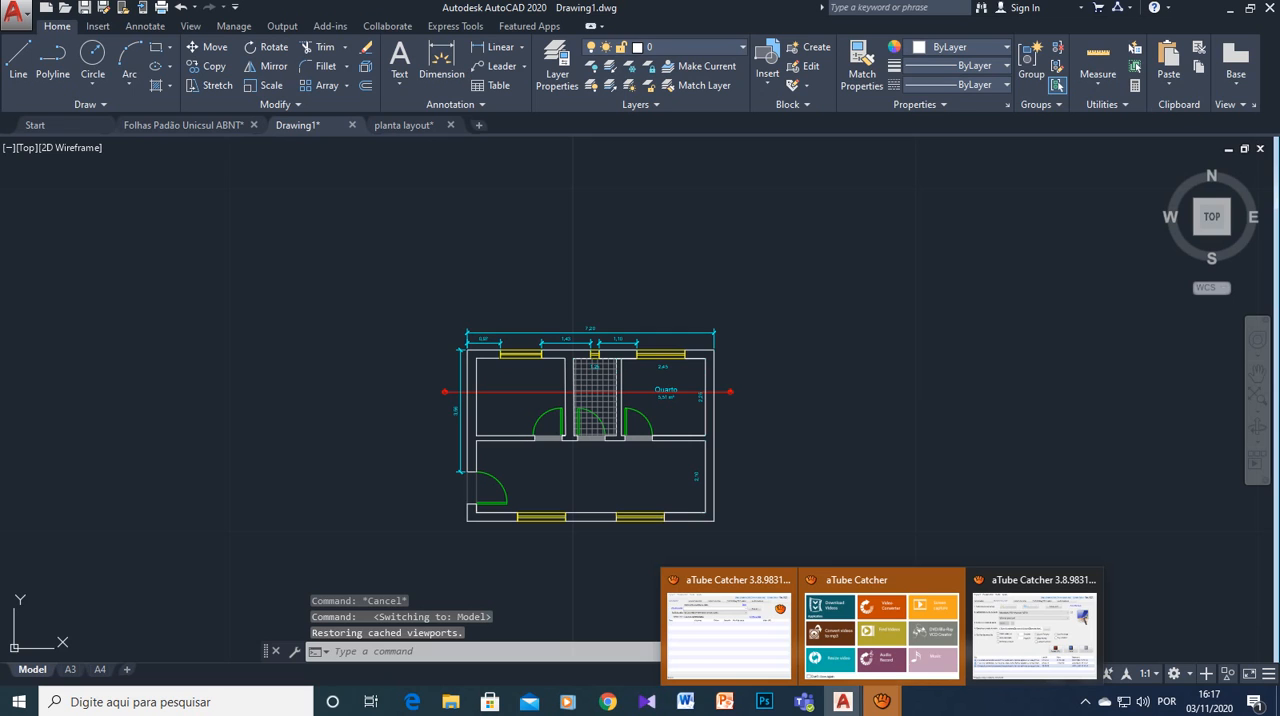
{"action": "left_click", "coordinate": [1035, 635]}
{"action": "left_click", "coordinate": [821, 433]}
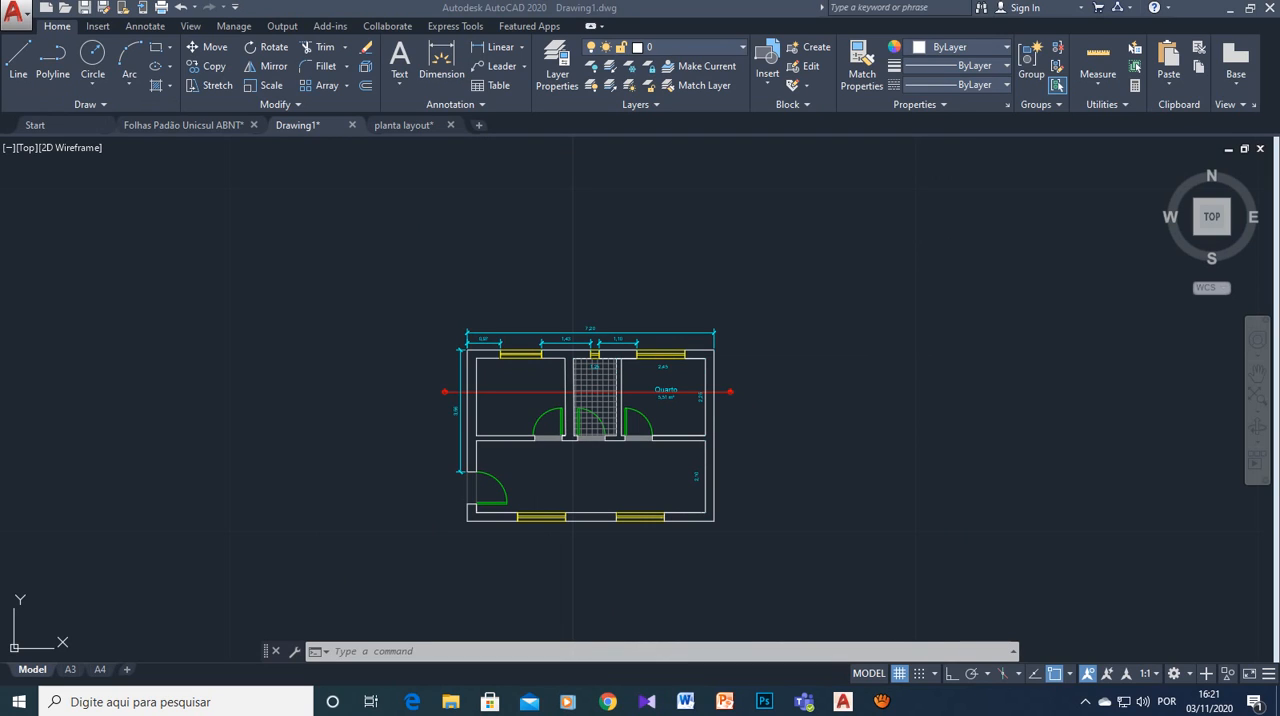
- Save the drawing as "Planta para plotagem" in the Desenho técnico aplicado ao design folder, as an AutoCAD 2018 Drawing
{"action": "left_click", "coordinate": [15, 14]}
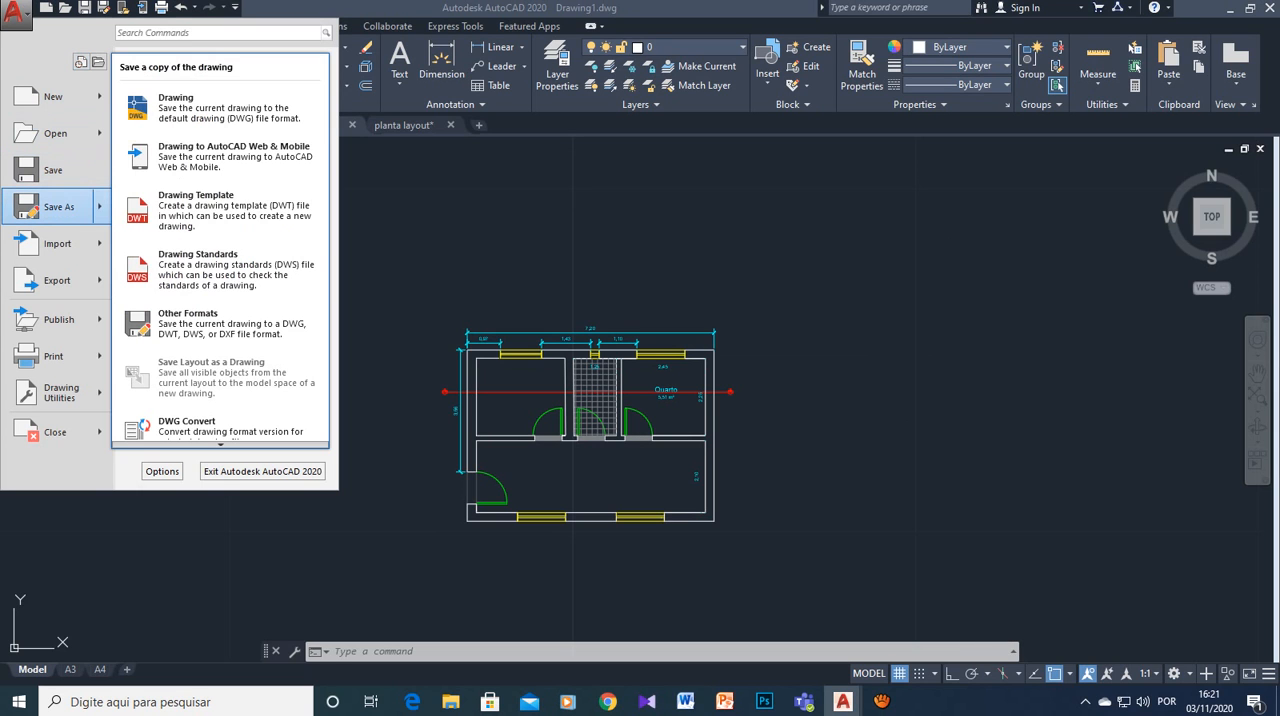
{"action": "left_click", "coordinate": [56, 207]}
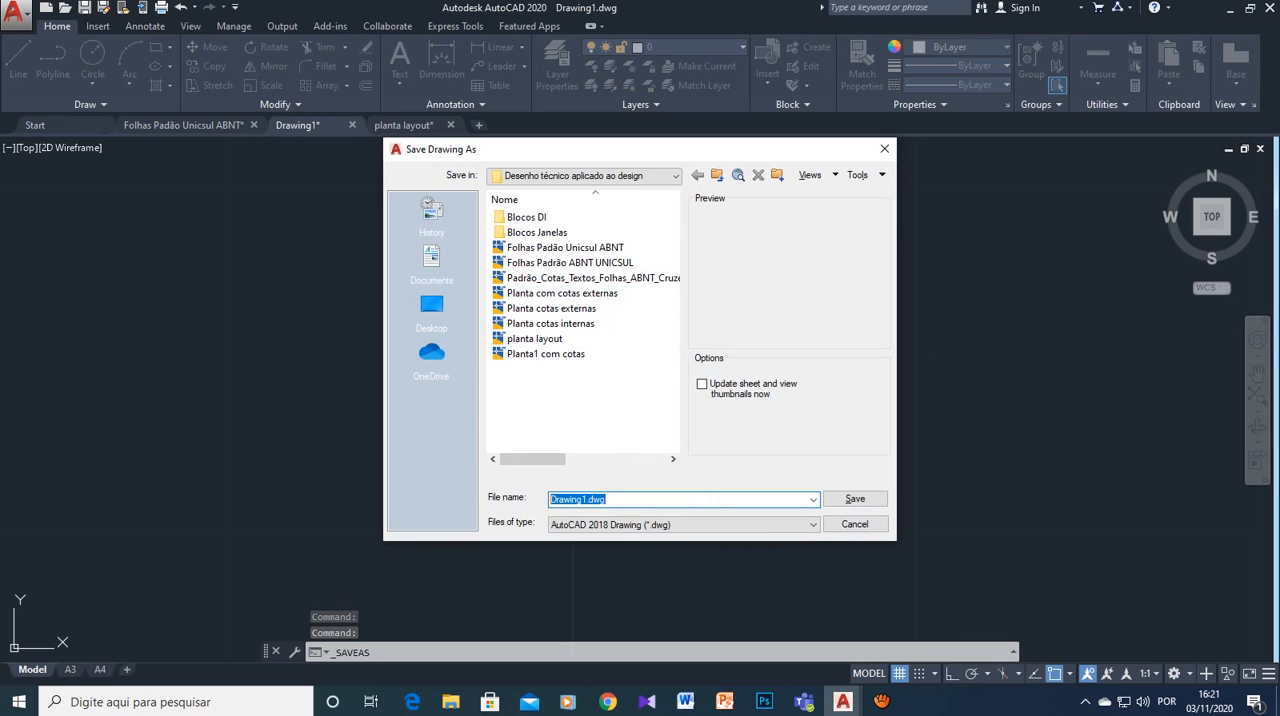
{"action": "type", "text": "Plan"}
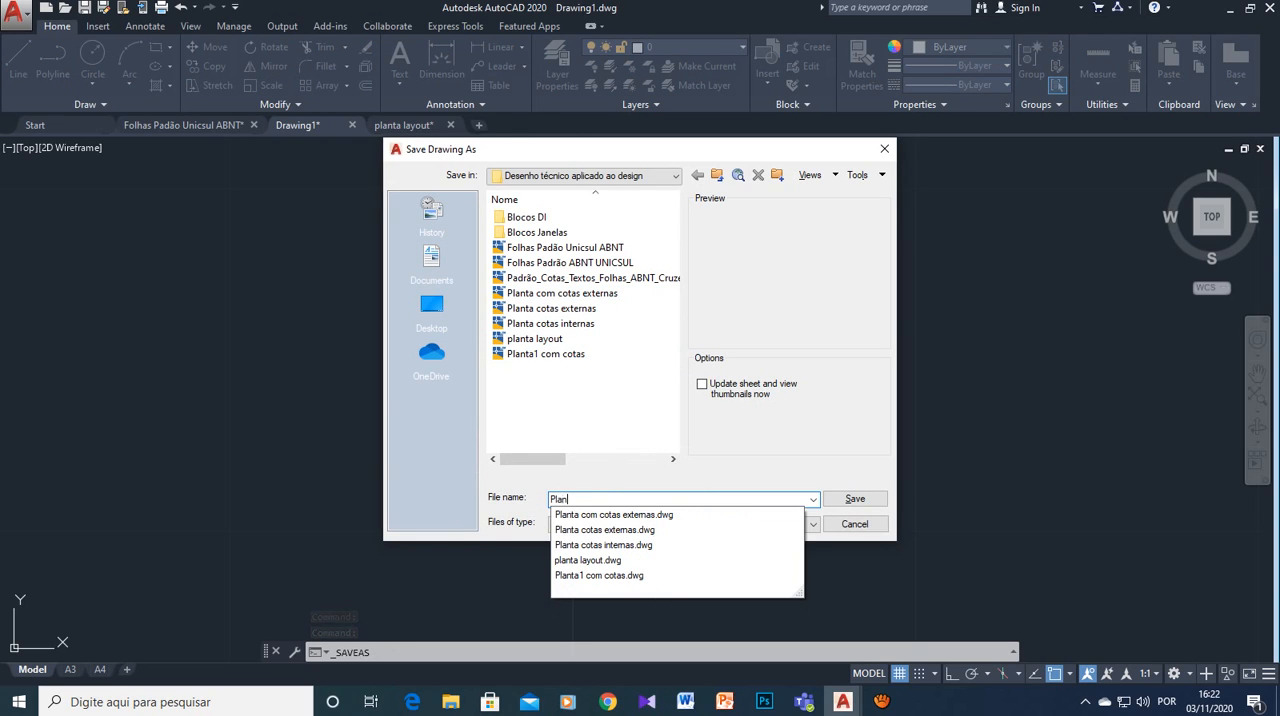
{"action": "type", "text": "ta á"}
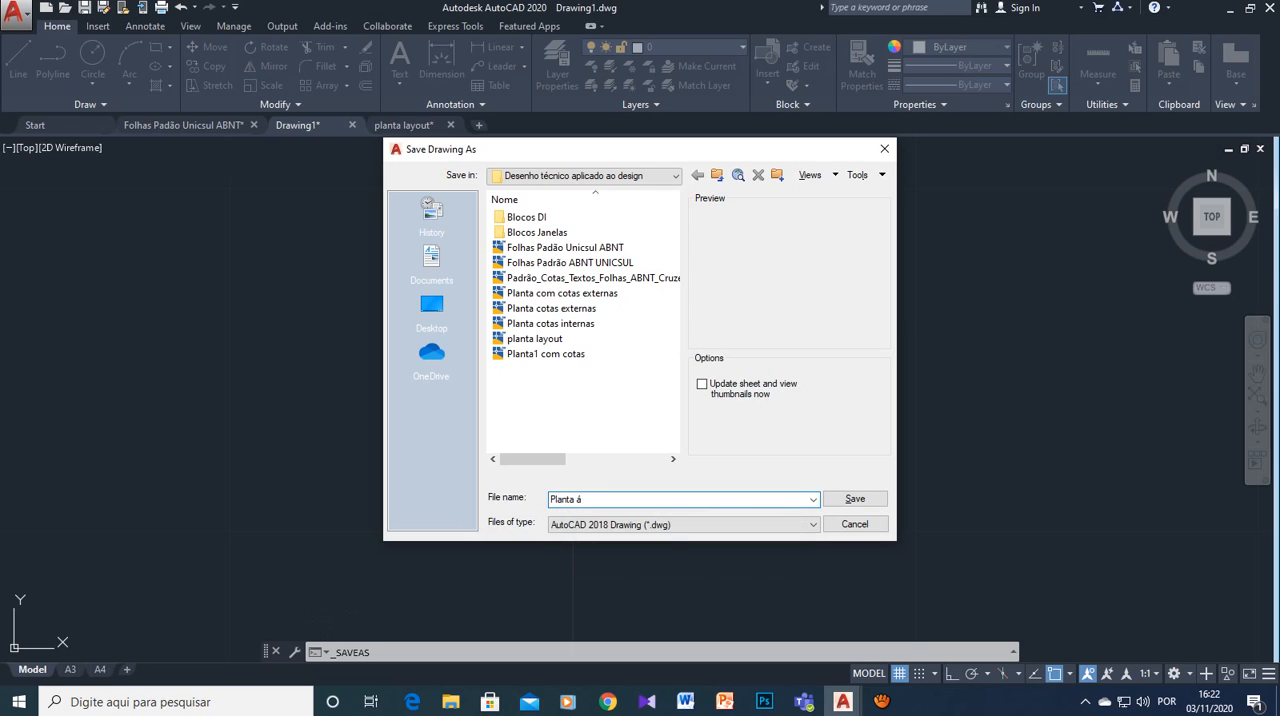
{"action": "key", "text": "BackSpace"}
{"action": "type", "text": "para plotagem"}
{"action": "left_click", "coordinate": [855, 498]}
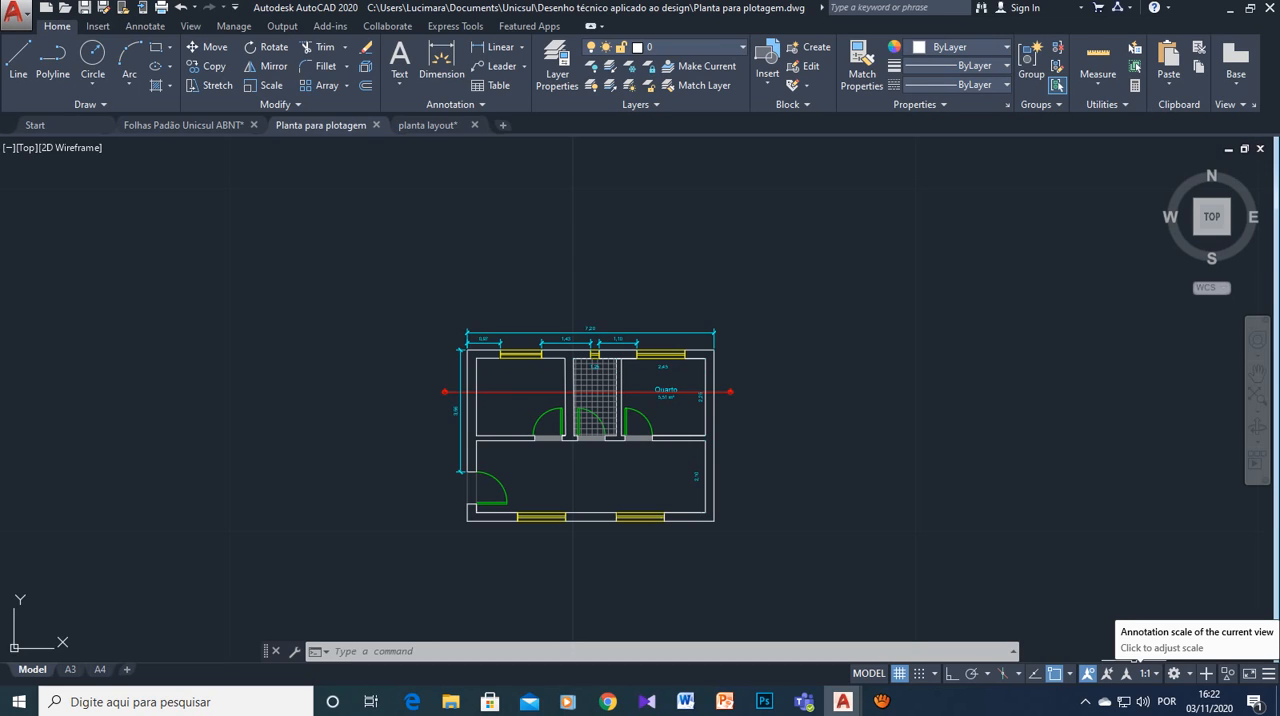
- Try the 1:50 annotation scale in model space, compare with the A3 layout, and reset the scale to 1:1
{"action": "left_click", "coordinate": [1146, 673]}
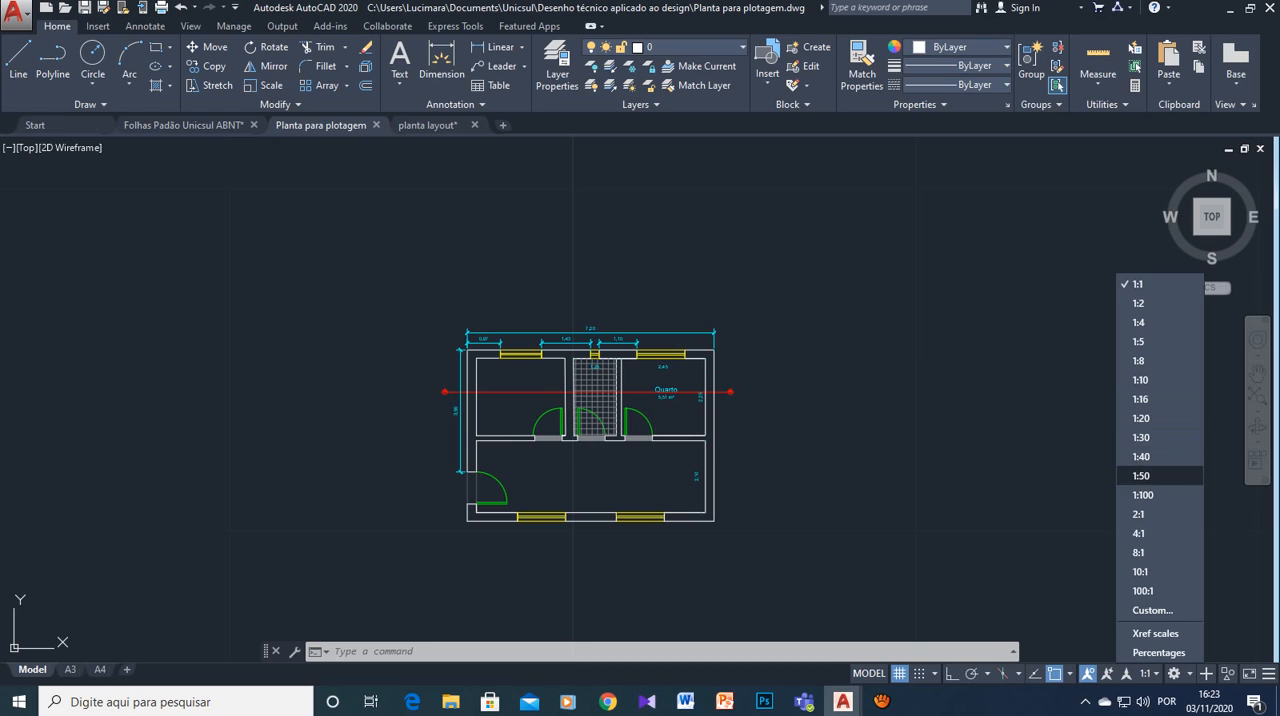
{"action": "left_click", "coordinate": [1150, 475]}
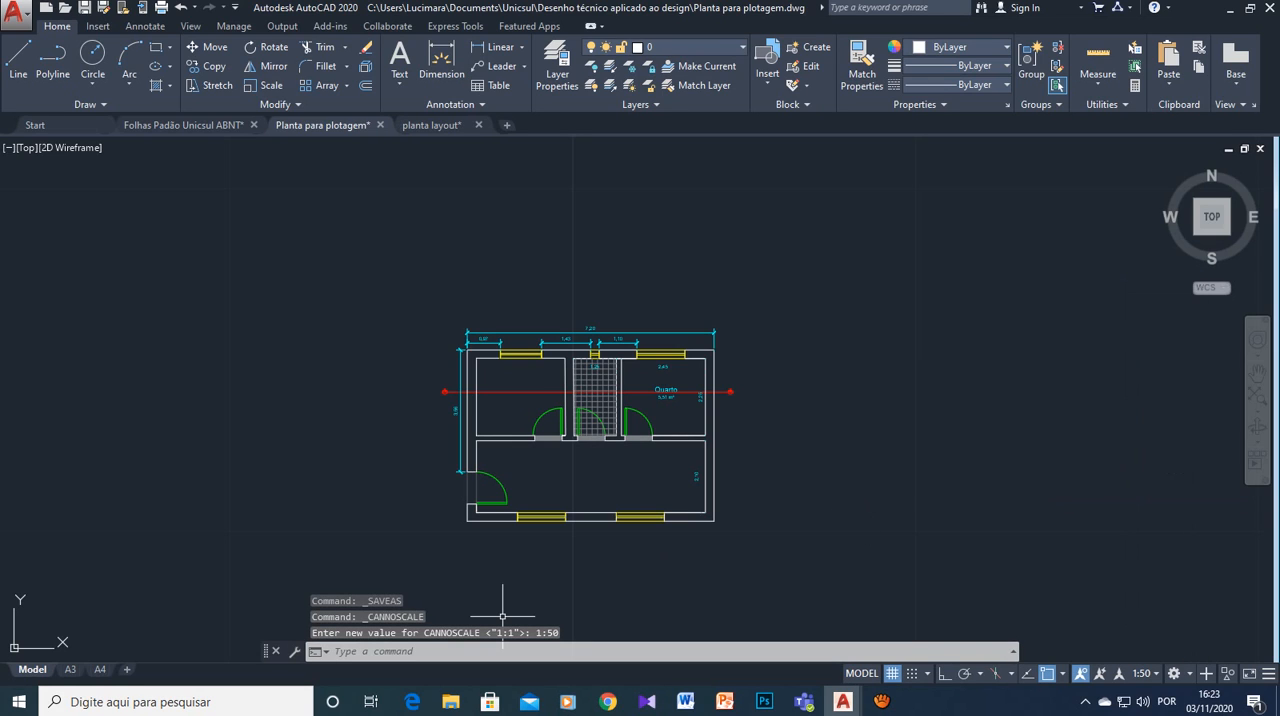
{"action": "left_click", "coordinate": [70, 669]}
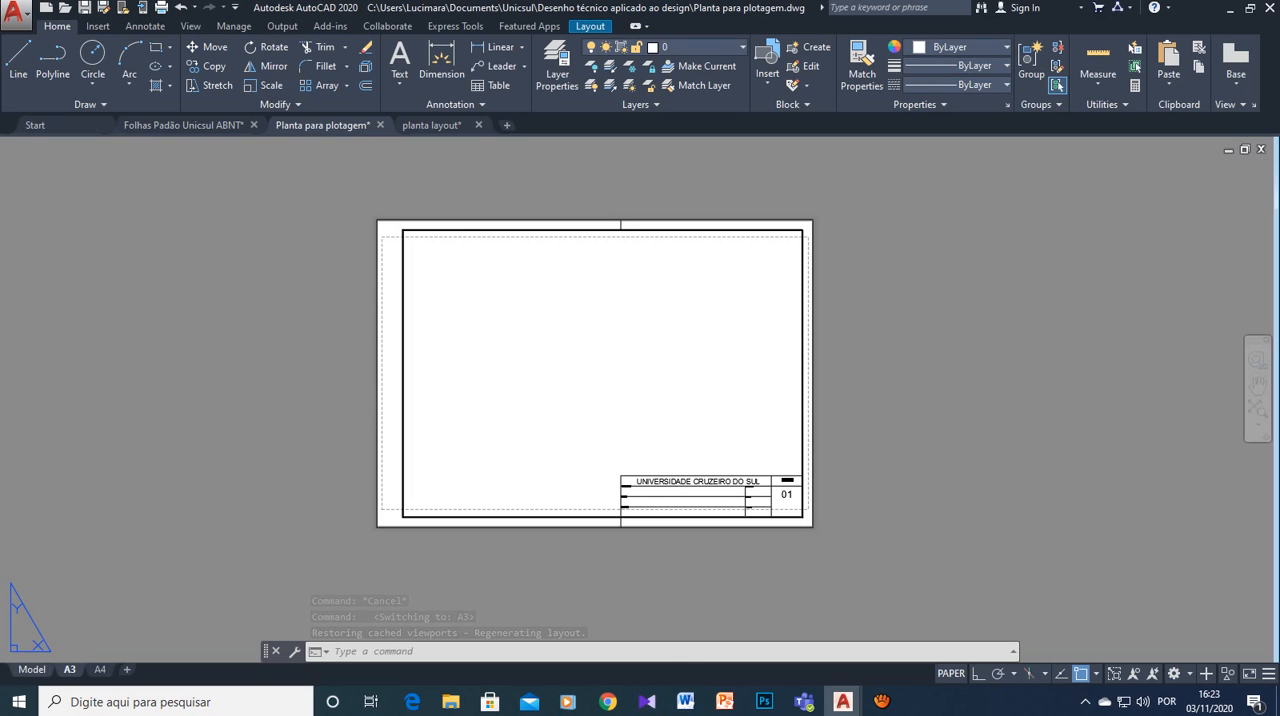
{"action": "left_click", "coordinate": [32, 669]}
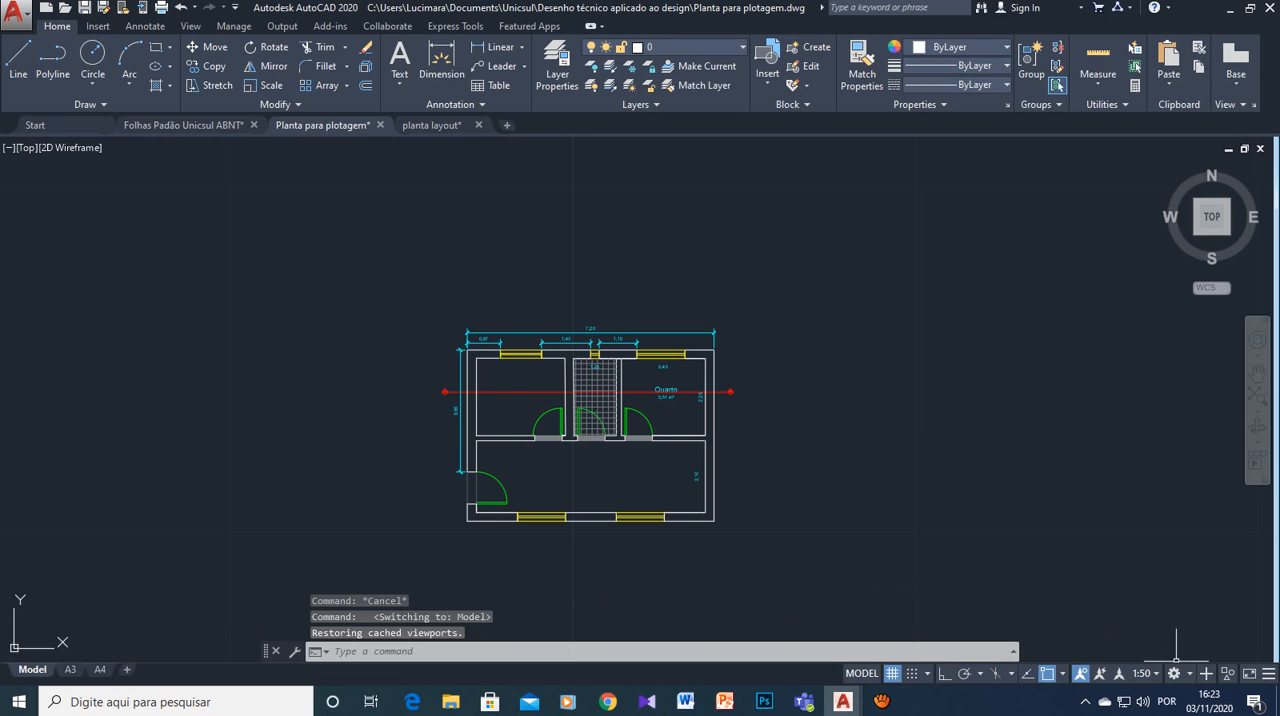
{"action": "left_click", "coordinate": [1143, 673]}
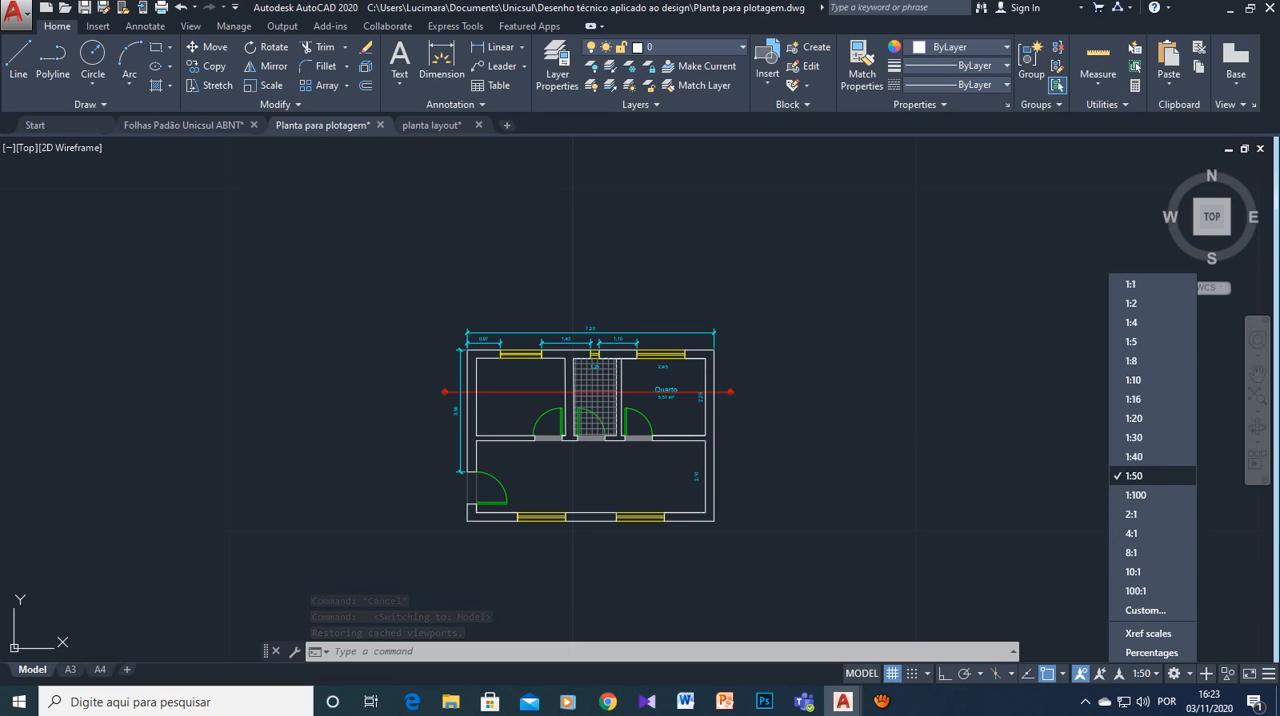
{"action": "left_click", "coordinate": [1131, 284]}
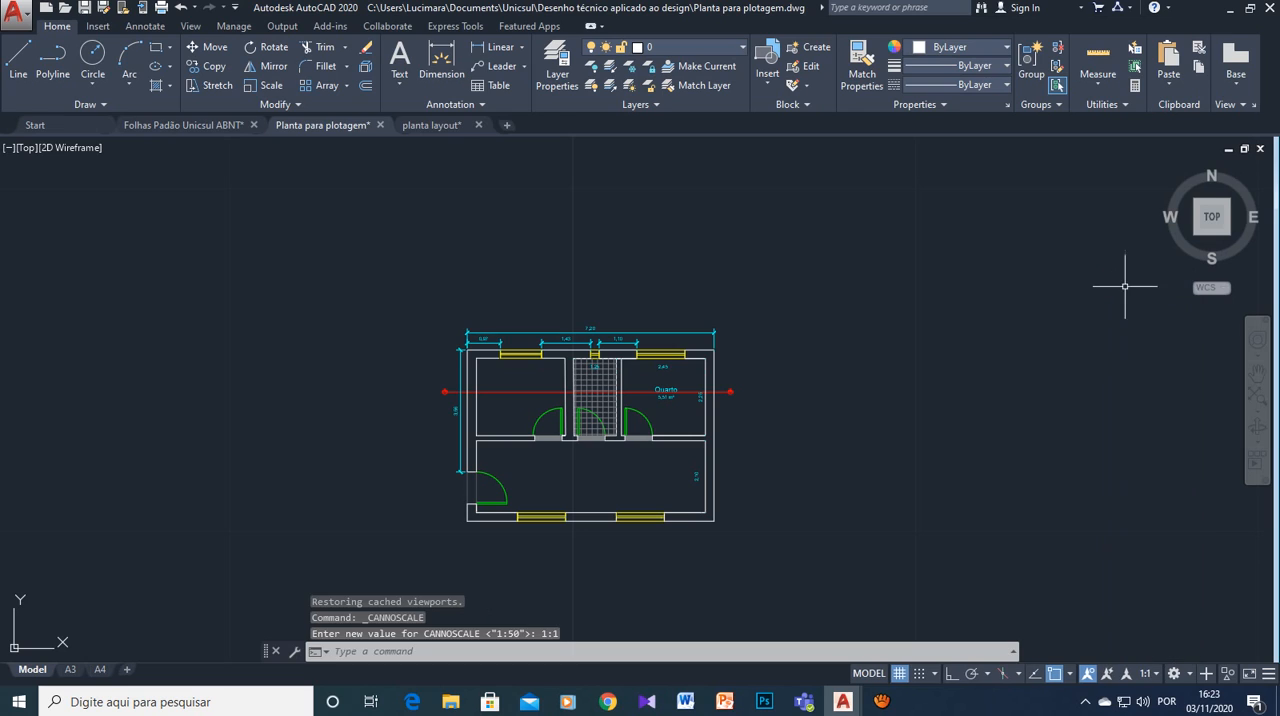
- Delete every scale except 1:1 from the drawing's custom scale list, from 1:2 through 100:1, and accept the list
{"action": "left_click", "coordinate": [1146, 673]}
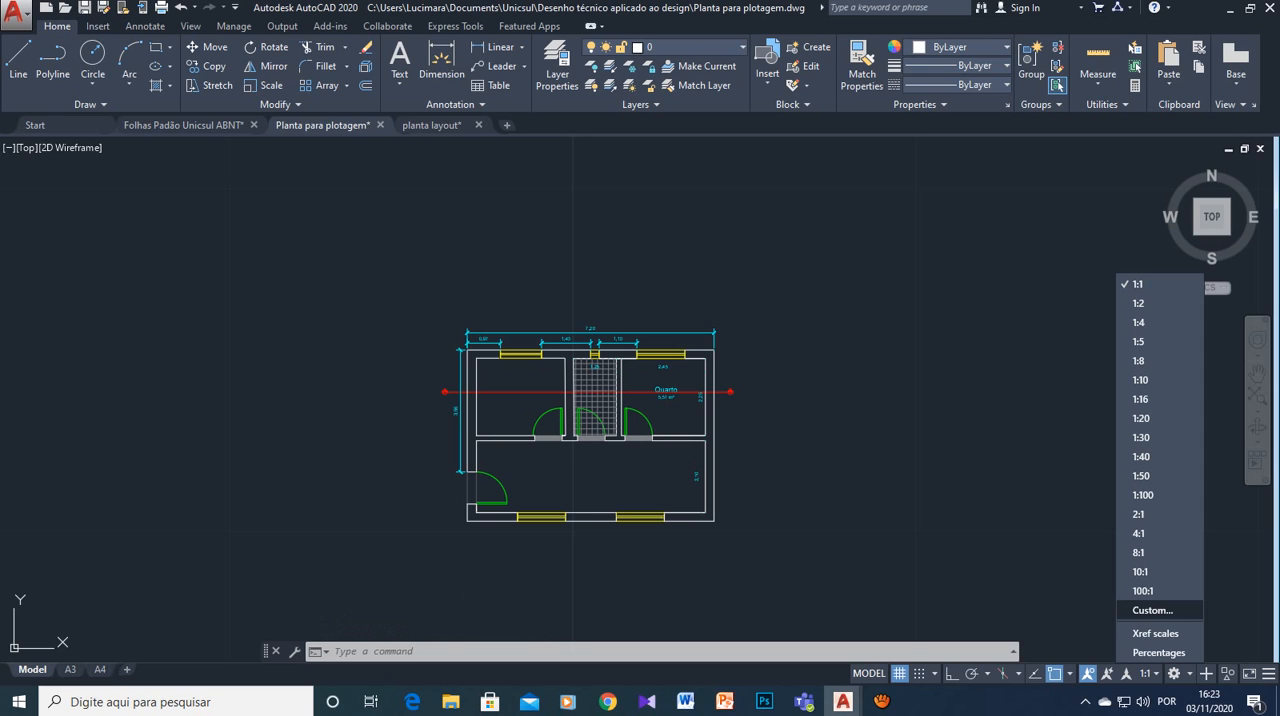
{"action": "left_click", "coordinate": [1153, 610]}
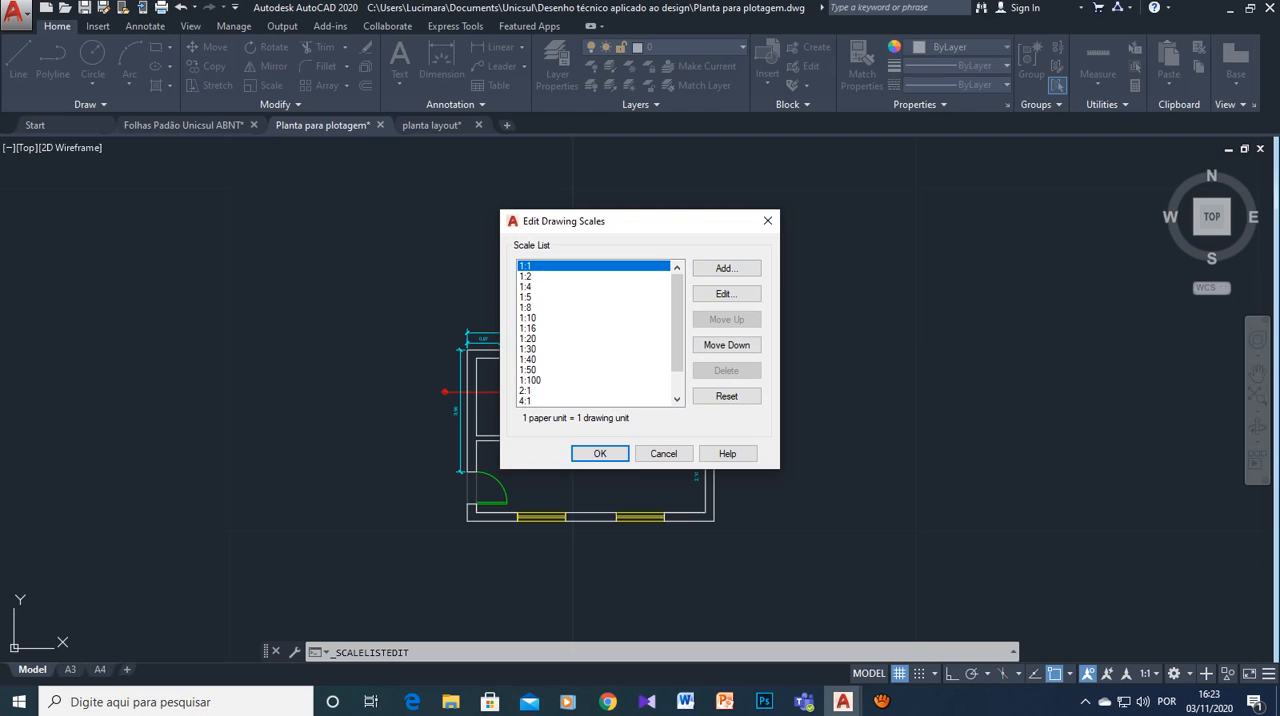
{"action": "left_click", "coordinate": [540, 276]}
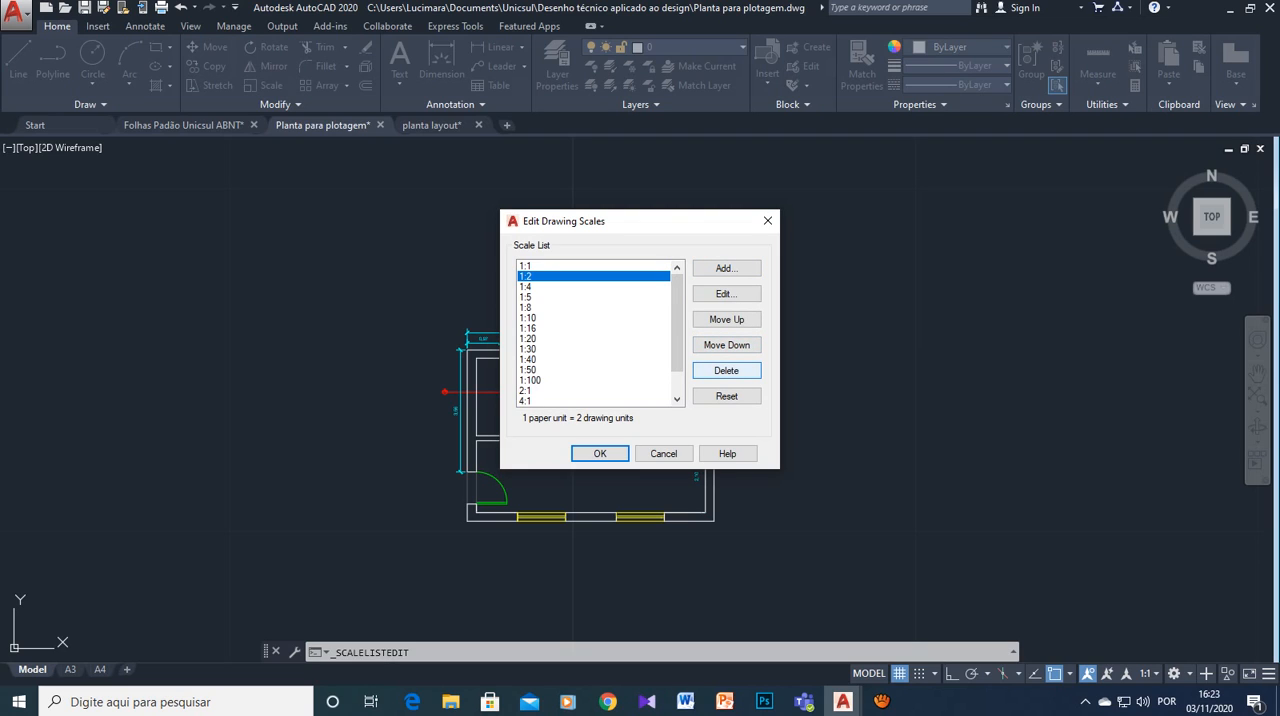
{"action": "left_click", "coordinate": [726, 370]}
{"action": "left_click", "coordinate": [726, 370]}
{"action": "left_click", "coordinate": [726, 370]}
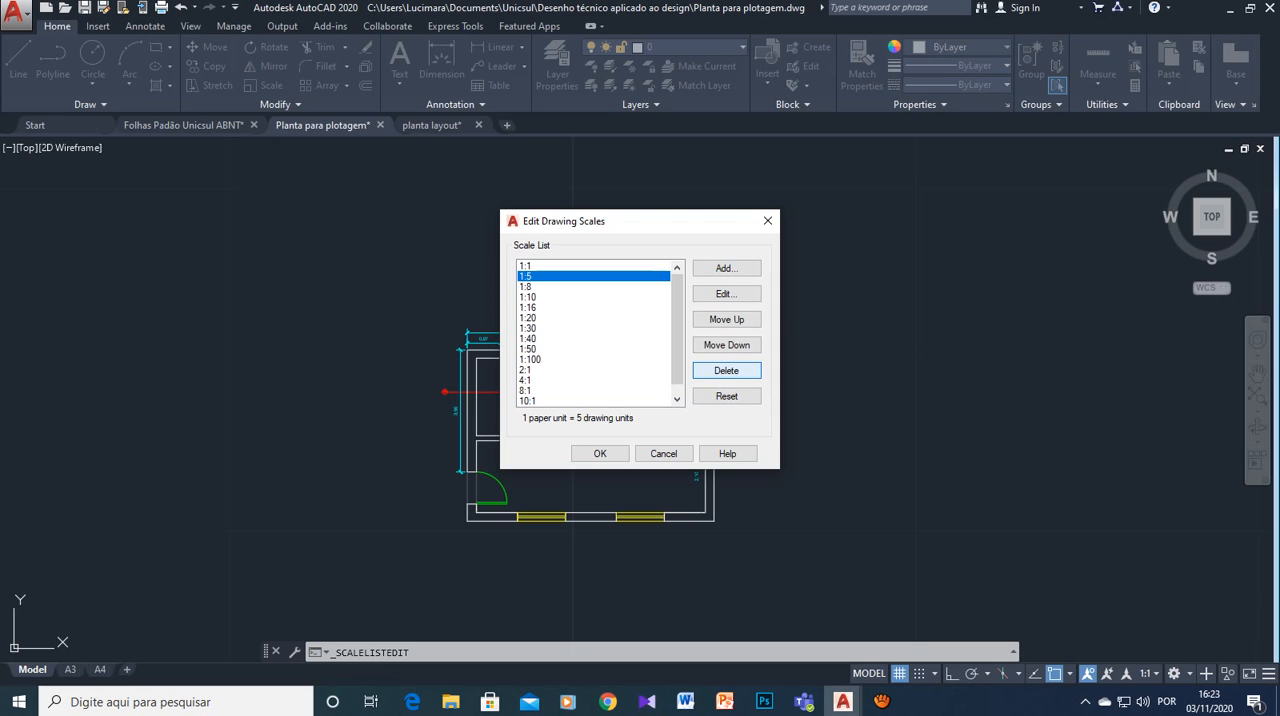
{"action": "left_click", "coordinate": [726, 370]}
{"action": "left_click", "coordinate": [726, 370]}
{"action": "left_click", "coordinate": [726, 370]}
{"action": "left_click", "coordinate": [726, 370]}
{"action": "left_click", "coordinate": [726, 370]}
{"action": "left_click", "coordinate": [726, 370]}
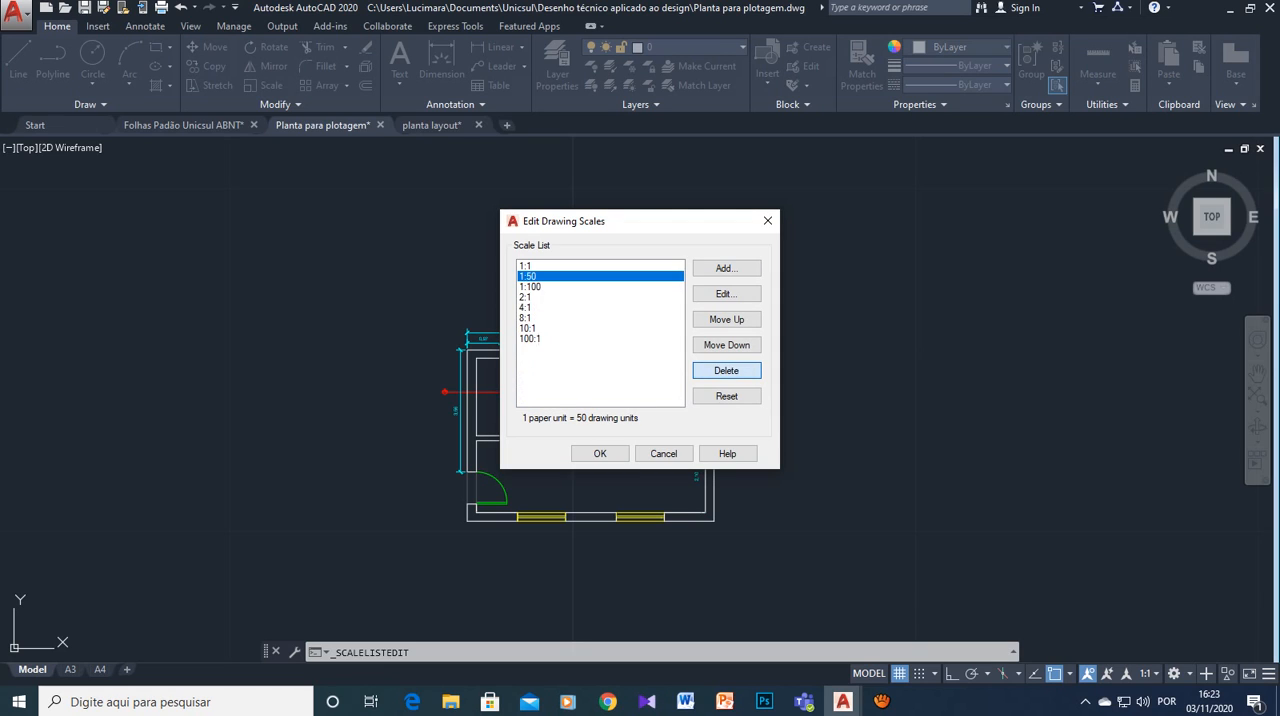
{"action": "left_click", "coordinate": [726, 370]}
{"action": "left_click", "coordinate": [726, 370]}
{"action": "left_click", "coordinate": [726, 370]}
{"action": "left_click", "coordinate": [726, 370]}
{"action": "left_click", "coordinate": [726, 370]}
{"action": "left_click", "coordinate": [726, 370]}
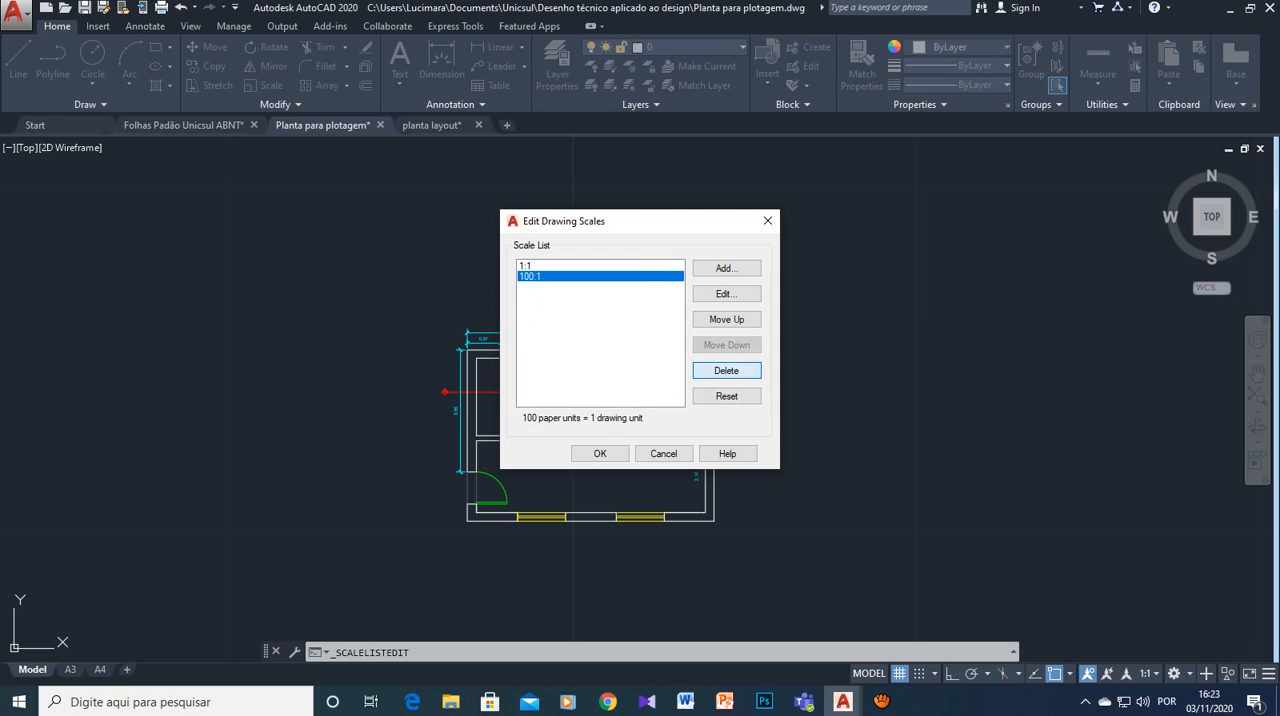
{"action": "left_click", "coordinate": [726, 370]}
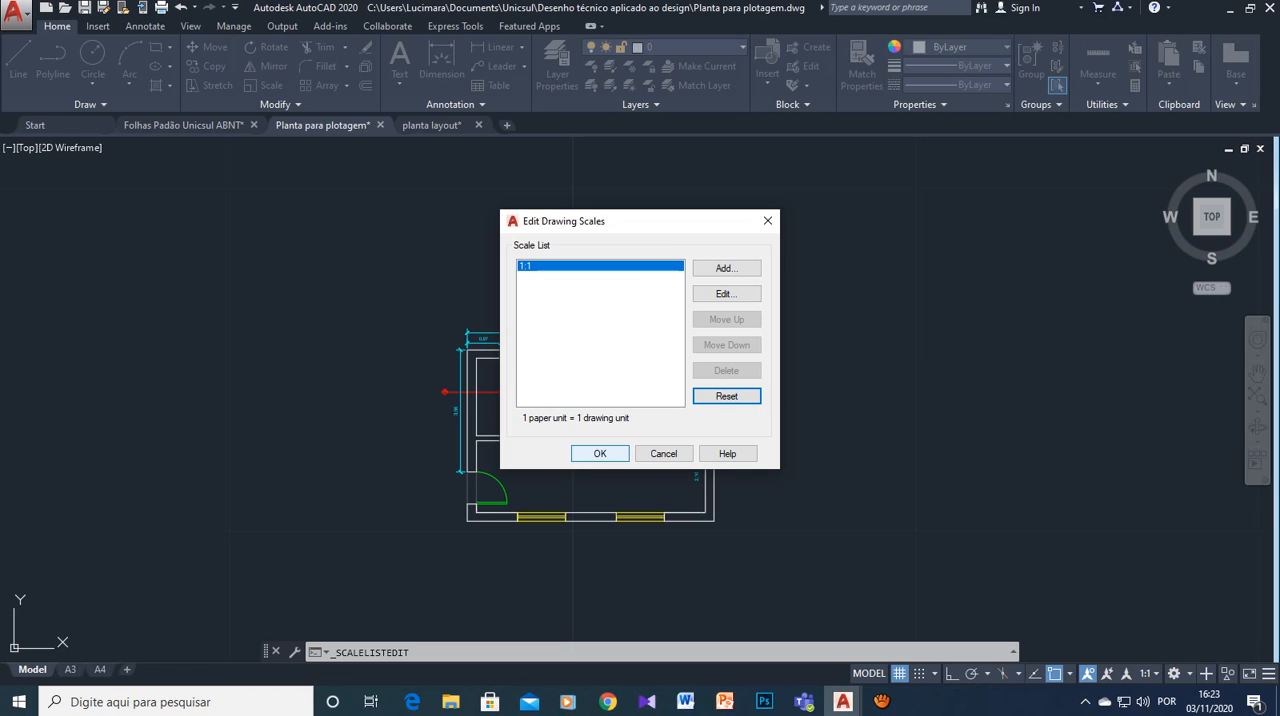
{"action": "left_click", "coordinate": [600, 453]}
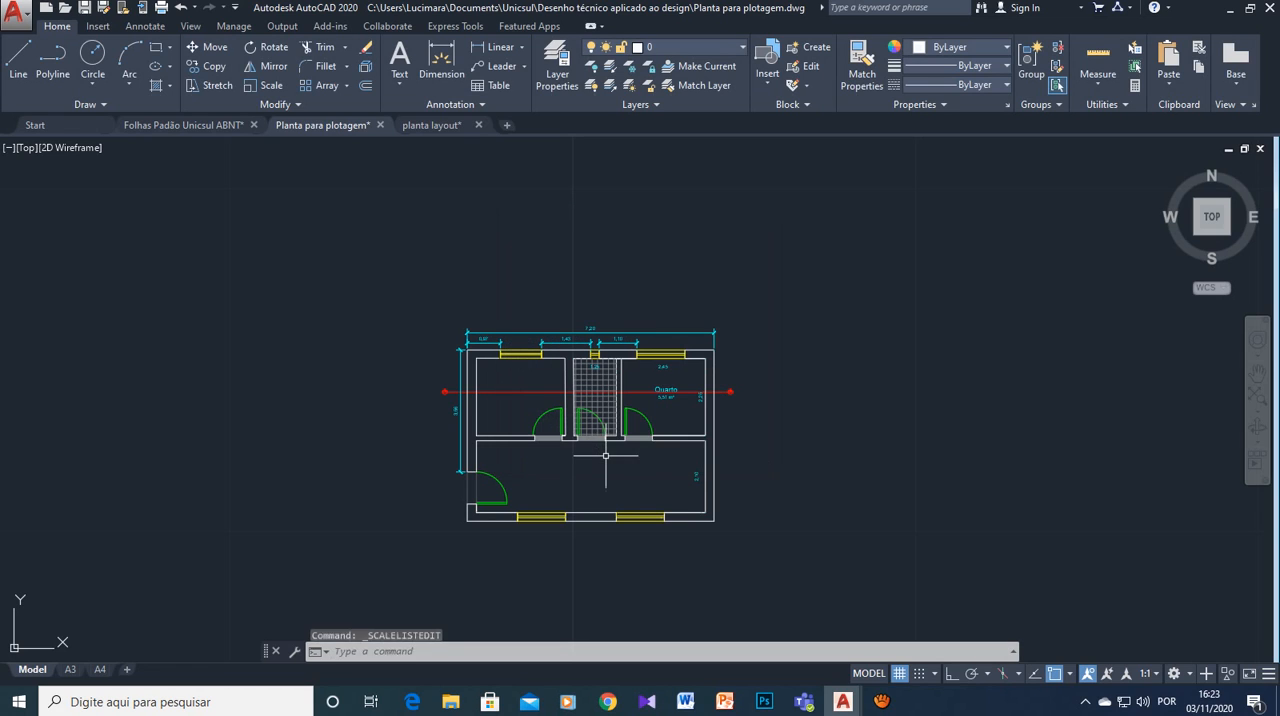
{"action": "mouse_move", "coordinate": [881, 702]}
{"action": "left_click", "coordinate": [880, 640]}
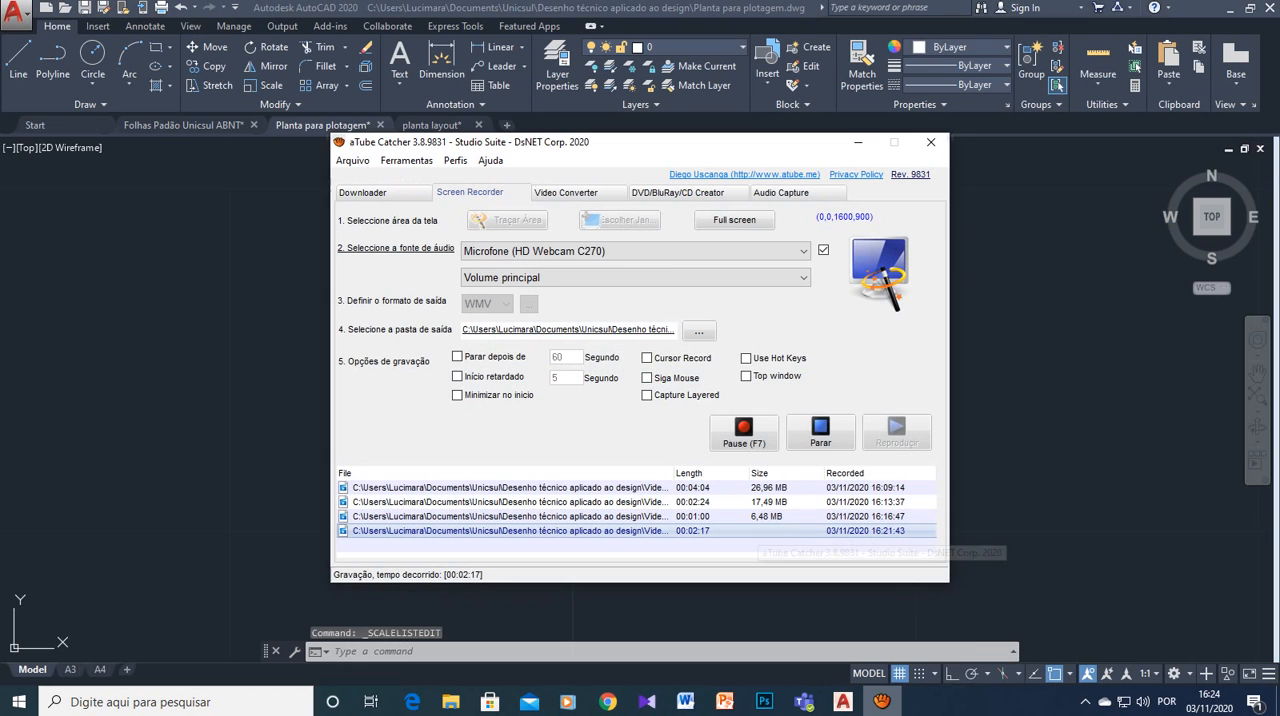
{"action": "left_click", "coordinate": [820, 432]}
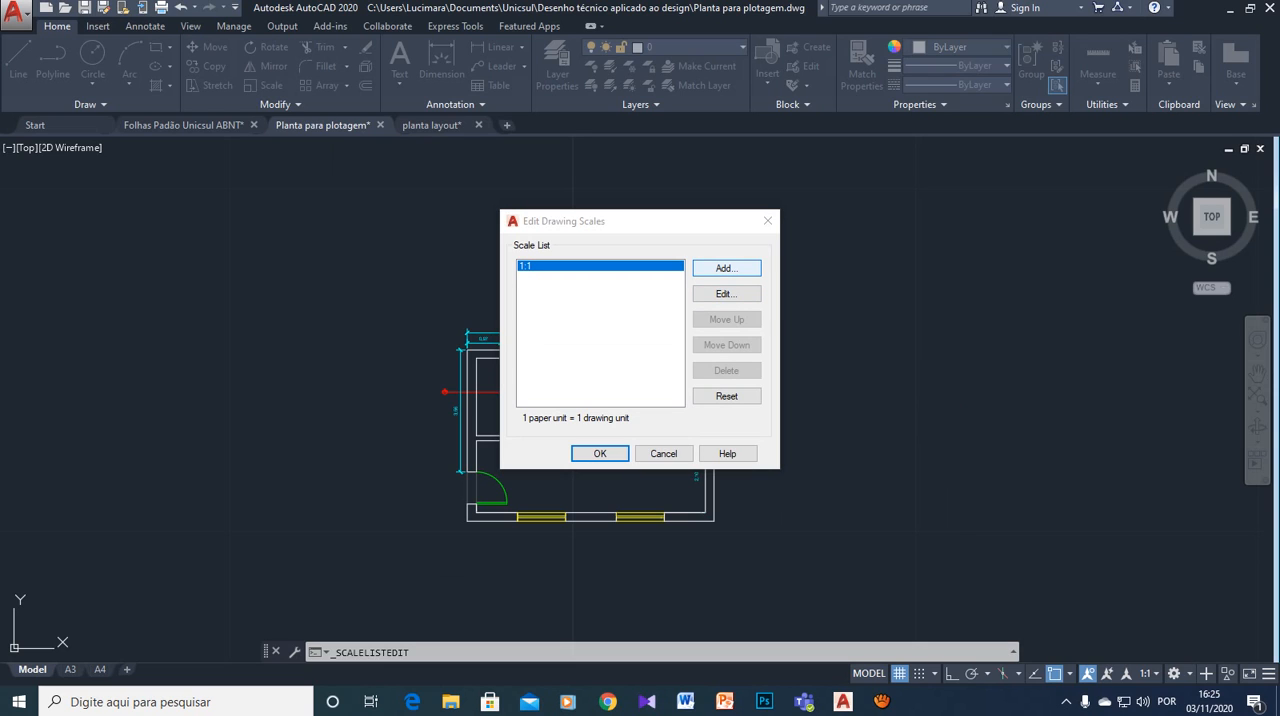
- Add a drawing scale named "1:50 design" with 1000 paper units equal to 50 drawing units
{"action": "left_click", "coordinate": [727, 268]}
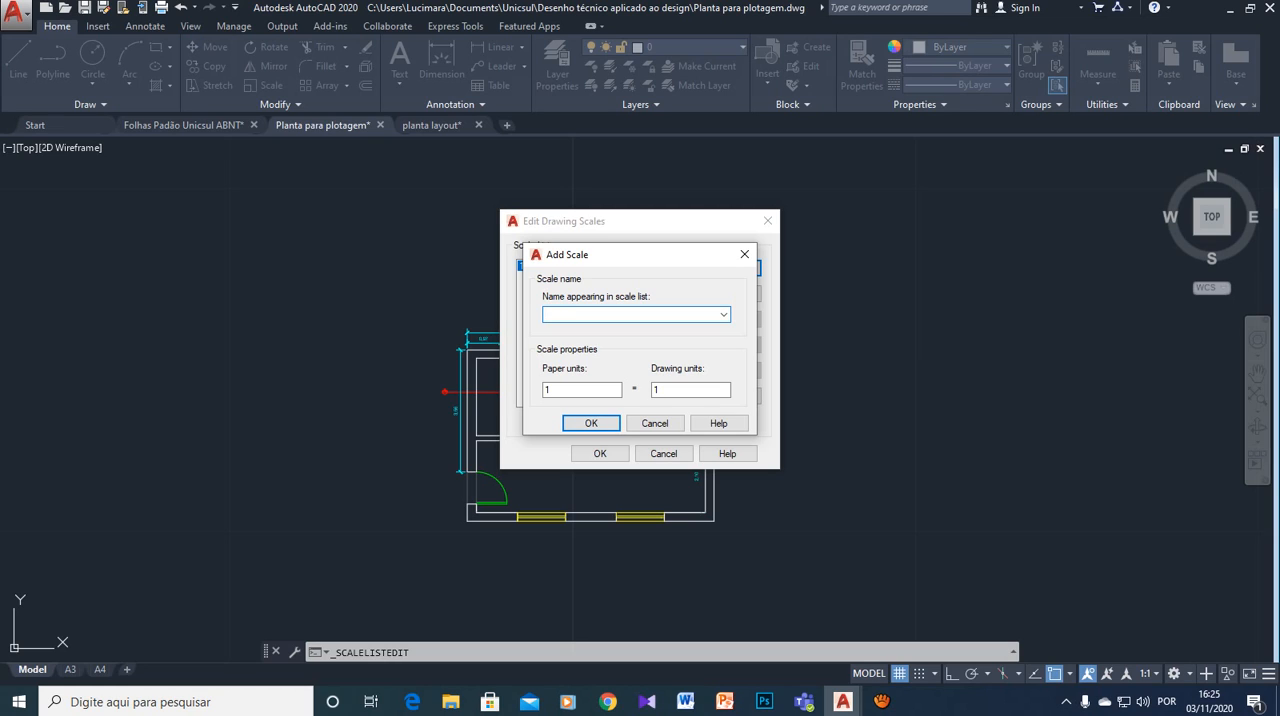
{"action": "type", "text": "1:50 design"}
{"action": "left_click", "coordinate": [564, 390]}
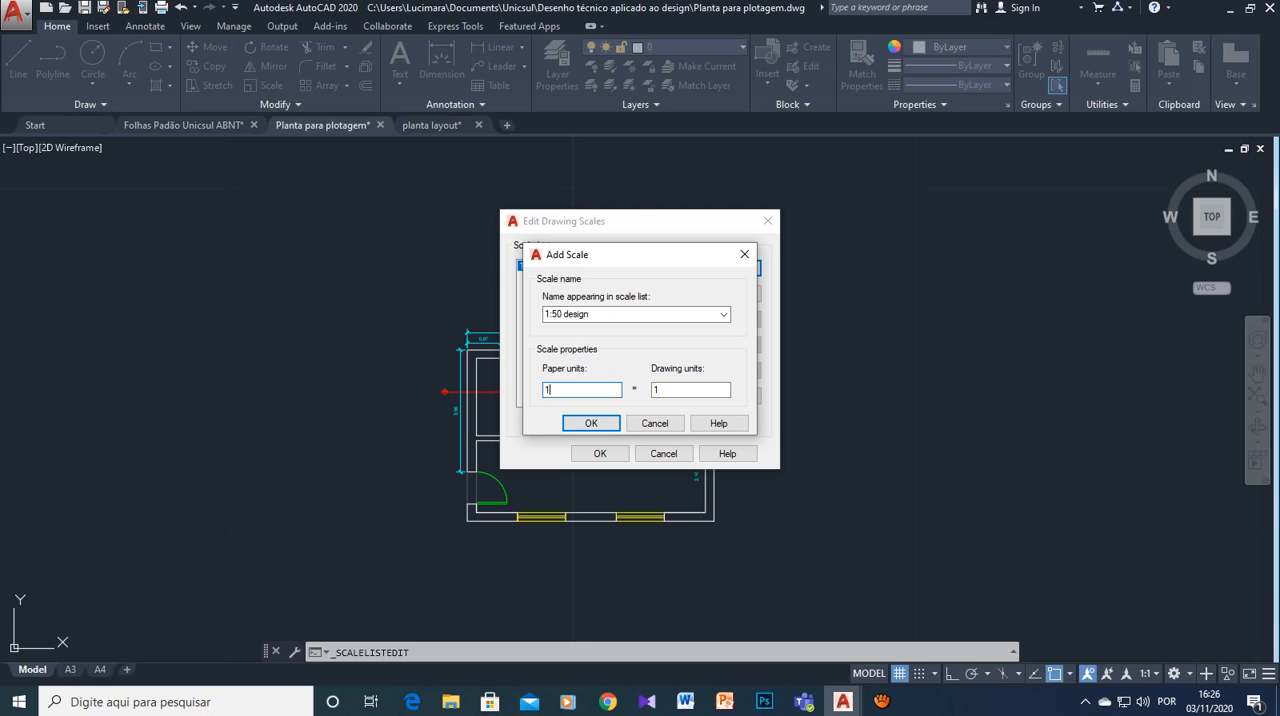
{"action": "type", "text": "000"}
{"action": "left_click", "coordinate": [664, 390]}
{"action": "double_click", "coordinate": [664, 390]}
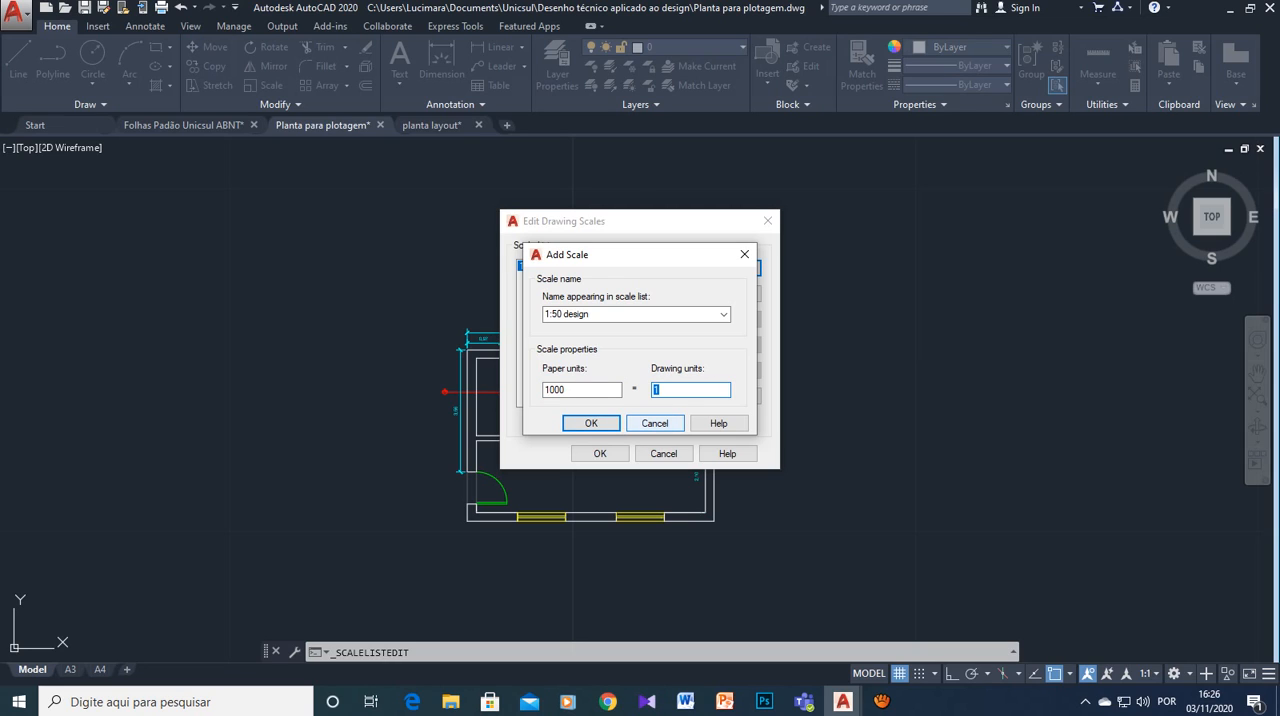
{"action": "type", "text": "50"}
{"action": "left_click", "coordinate": [591, 423]}
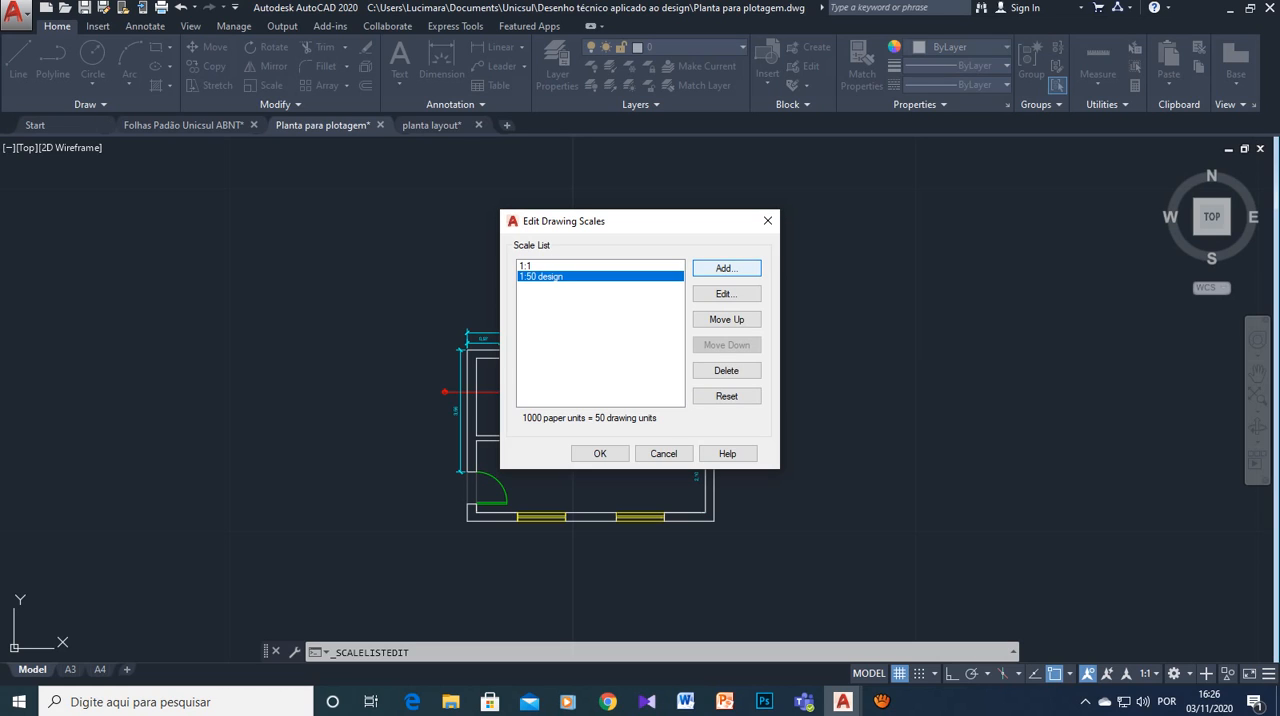
- Add a drawing scale named "1:100 design" with 1000 paper units equal to 100 drawing units
{"action": "key", "text": "Return"}
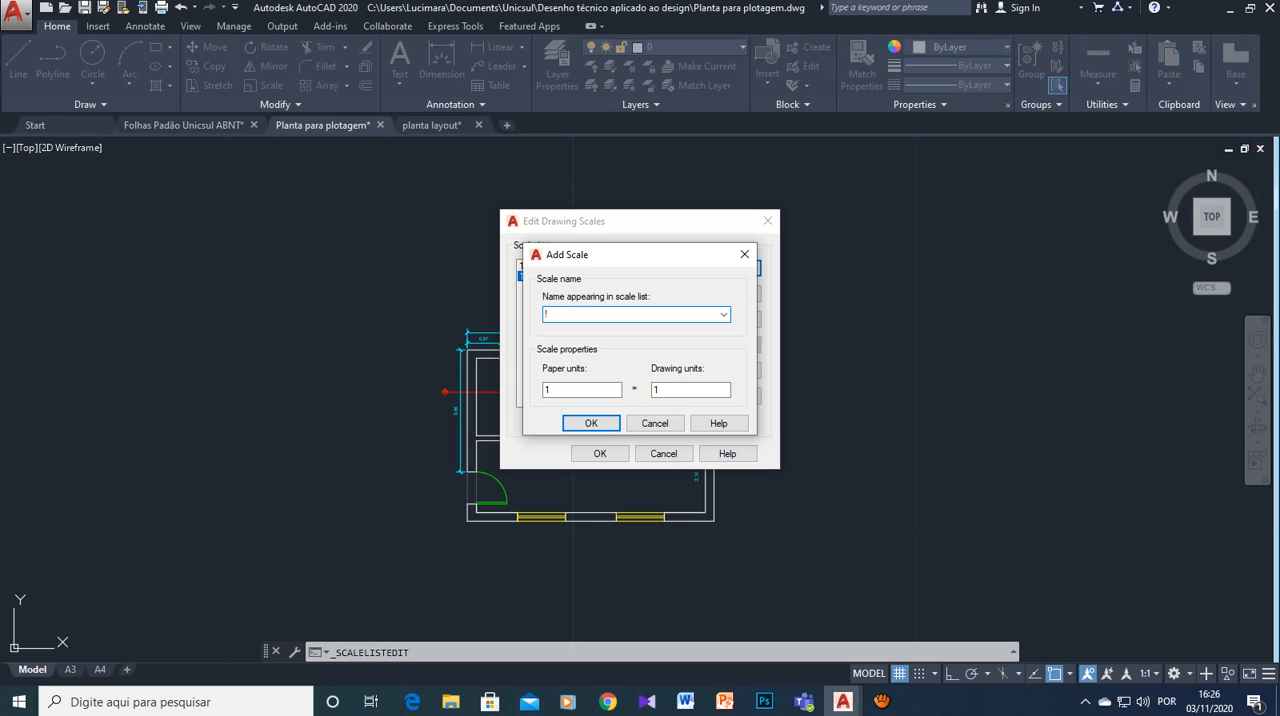
{"action": "type", "text": "1:100"}
{"action": "key", "text": "BackSpace"}
{"action": "key", "text": "BackSpace"}
{"action": "key", "text": "BackSpace"}
{"action": "key", "text": "BackSpace"}
{"action": "type", "text": "1:100 design"}
{"action": "key", "text": "Tab"}
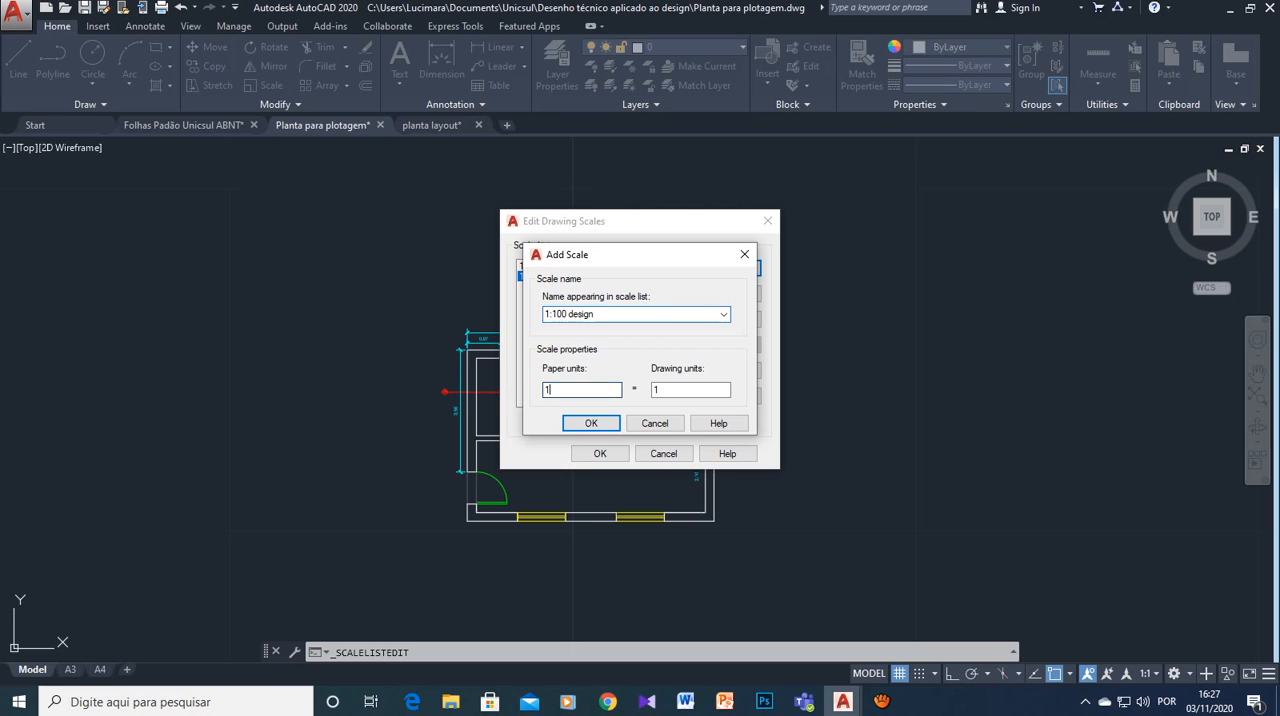
{"action": "type", "text": "1000"}
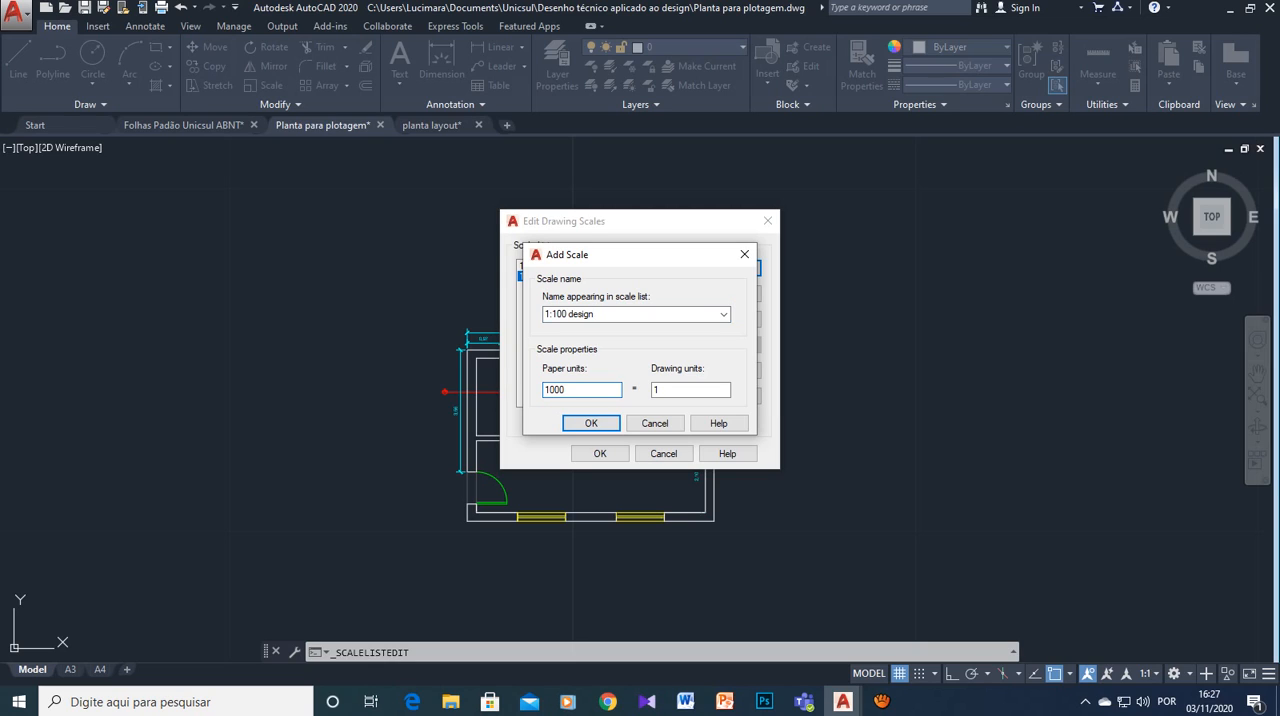
{"action": "key", "text": "Tab"}
{"action": "type", "text": "100"}
{"action": "key", "text": "Return"}
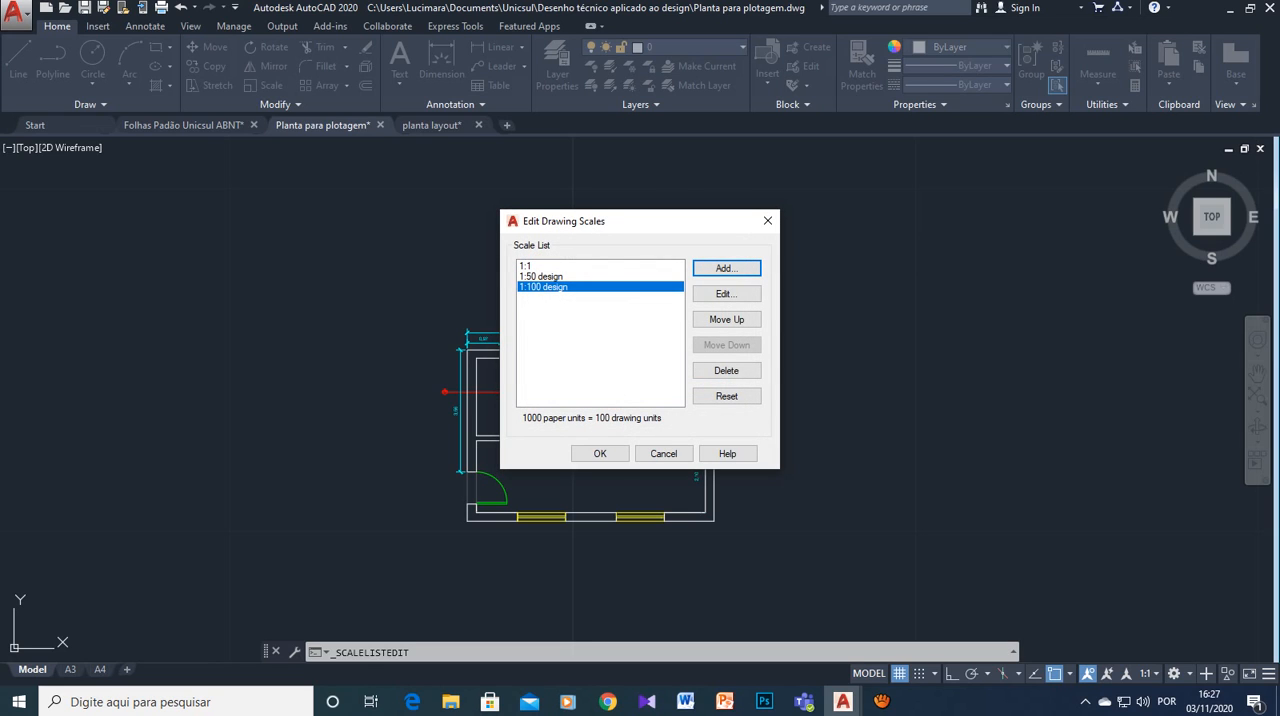
- Add a drawing scale named "1:10 design" with 1000 paper units equal to 10 drawing units
{"action": "left_click", "coordinate": [726, 268]}
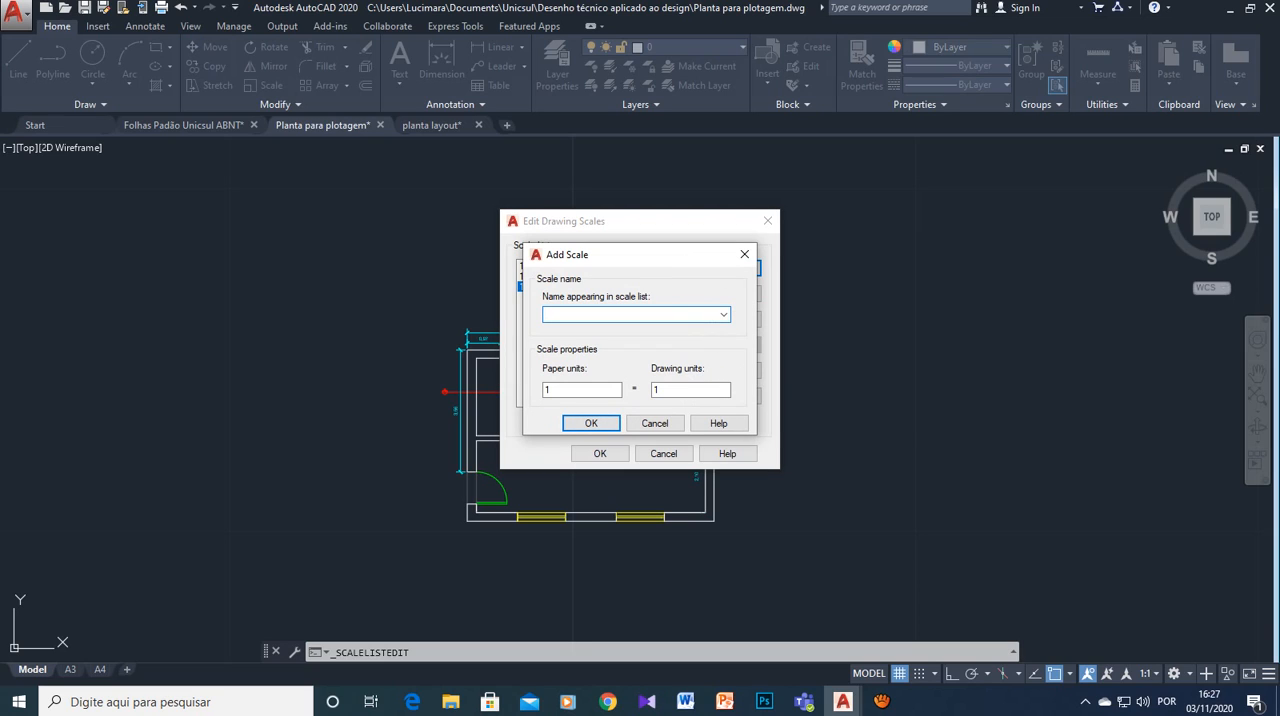
{"action": "type", "text": "1:10 design"}
{"action": "left_click", "coordinate": [562, 390]}
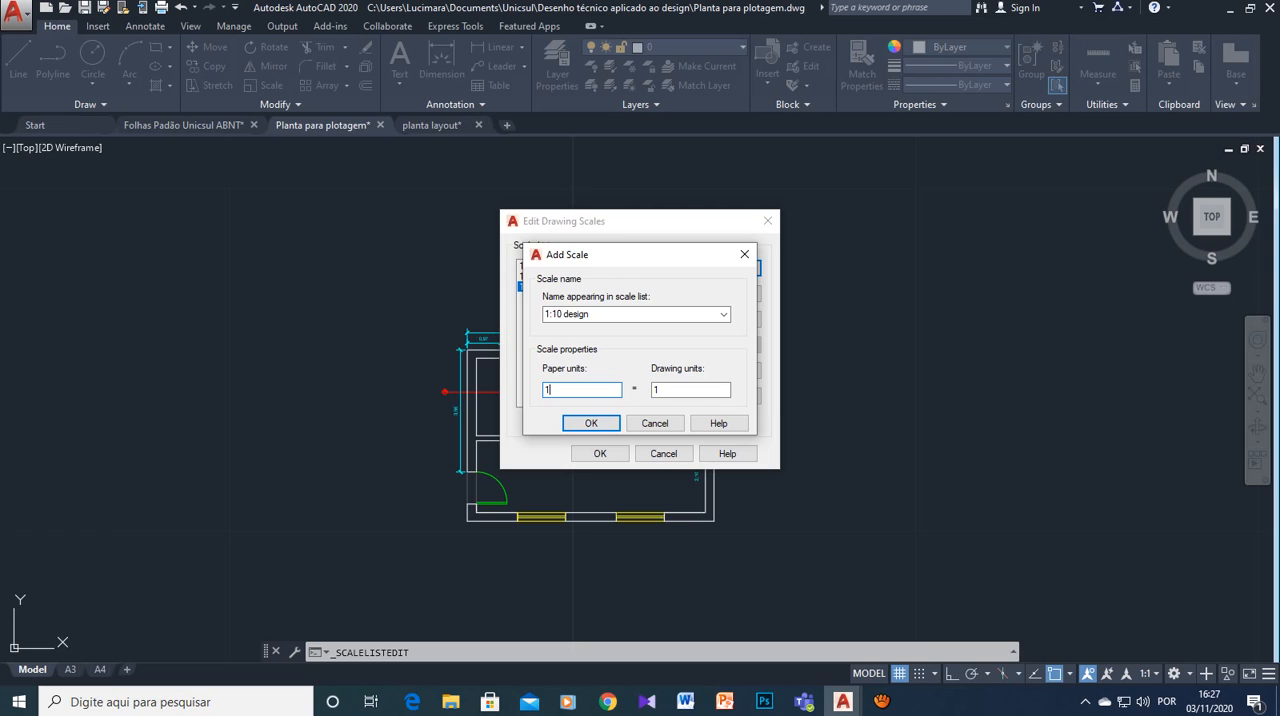
{"action": "type", "text": "000"}
{"action": "key", "text": "Tab"}
{"action": "type", "text": "10"}
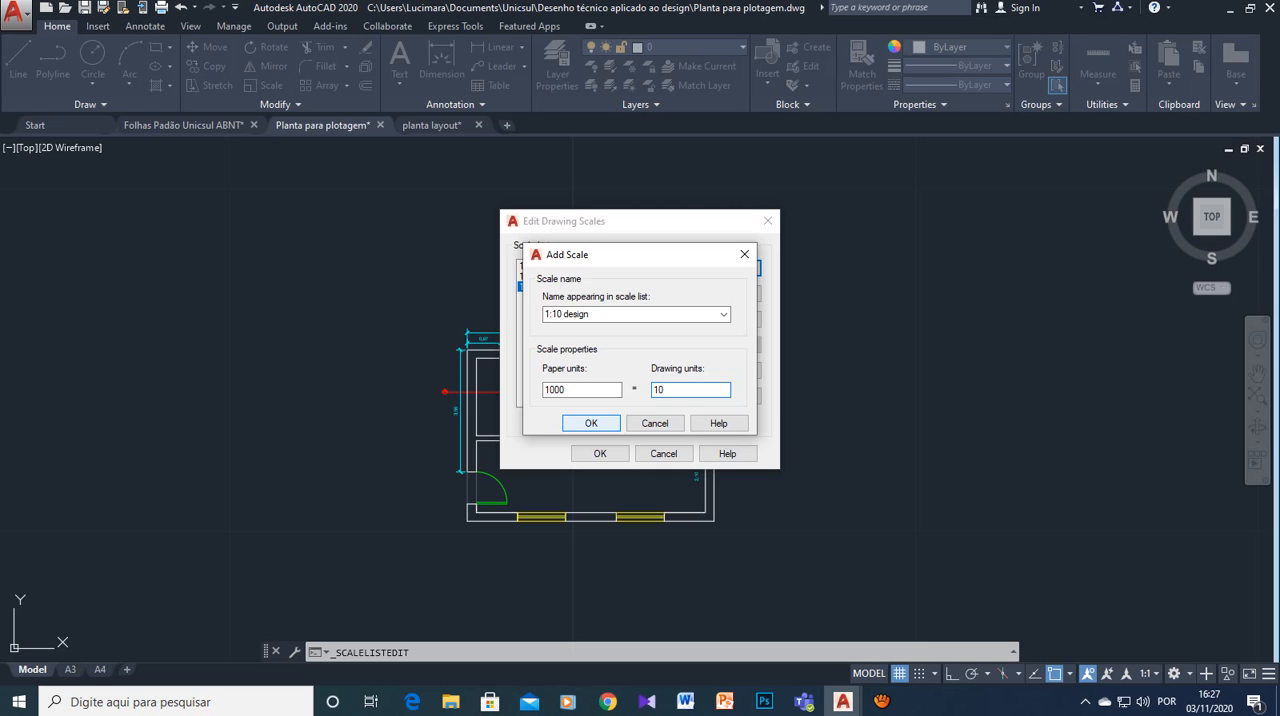
{"action": "key", "text": "Return"}
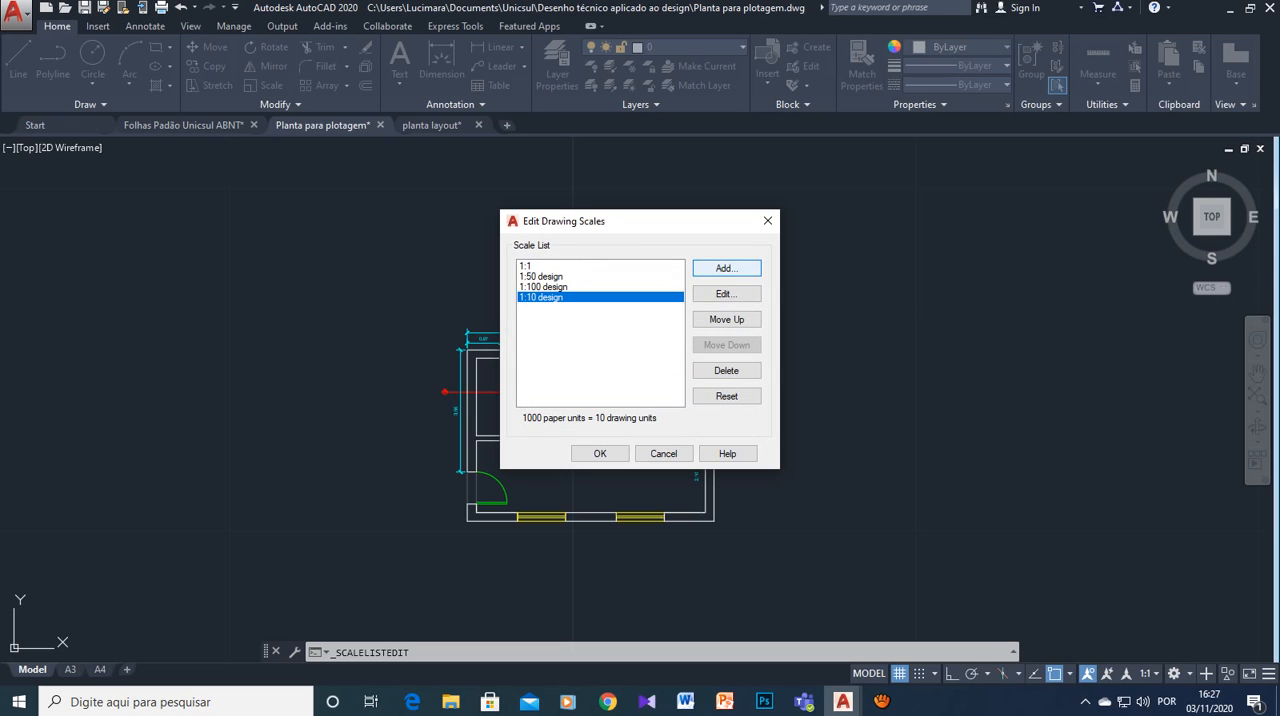
- Add a drawing scale named "1:25 design" with 1000 paper units equal to 25 drawing units
{"action": "key", "text": "Return"}
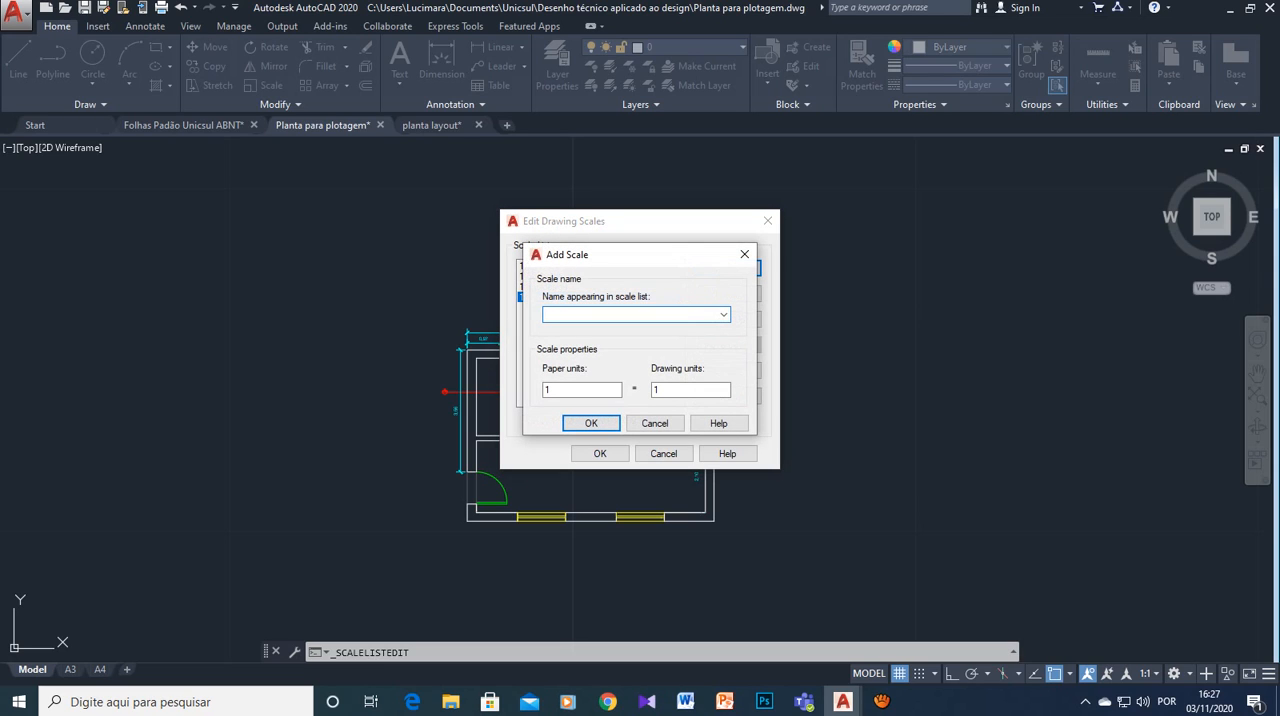
{"action": "type", "text": "1:25 design"}
{"action": "key", "text": "Tab"}
{"action": "type", "text": "1000"}
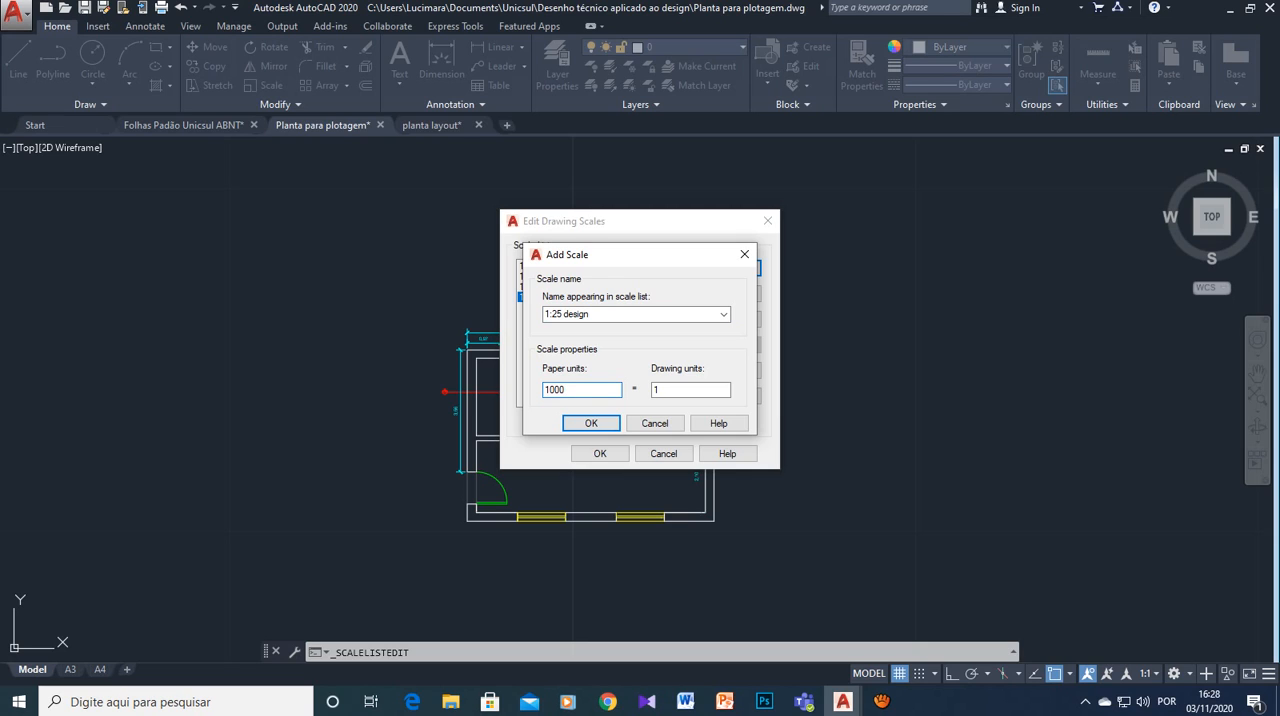
{"action": "key", "text": "Tab"}
{"action": "type", "text": "25"}
{"action": "key", "text": "Return"}
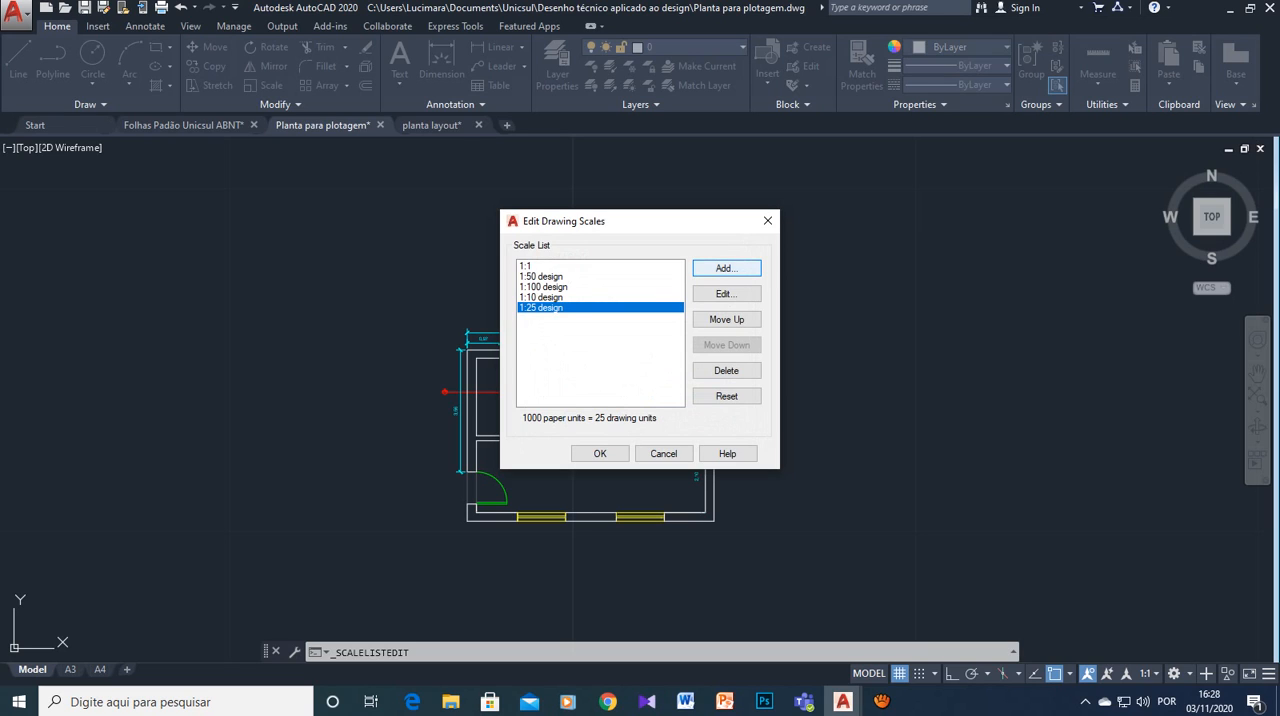
- Add a drawing scale named "1:75" with 1000 paper units equal to 75 drawing units
{"action": "key", "text": "Return"}
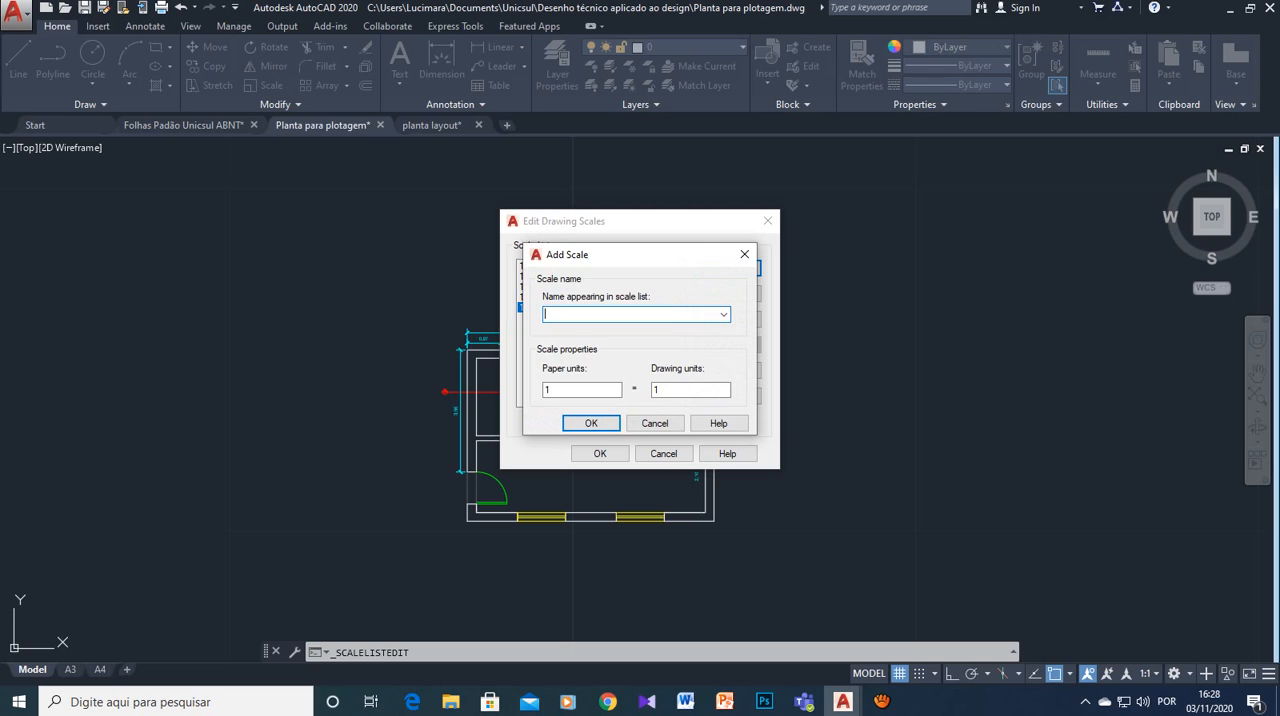
{"action": "type", "text": "1:75"}
{"action": "left_click", "coordinate": [556, 390]}
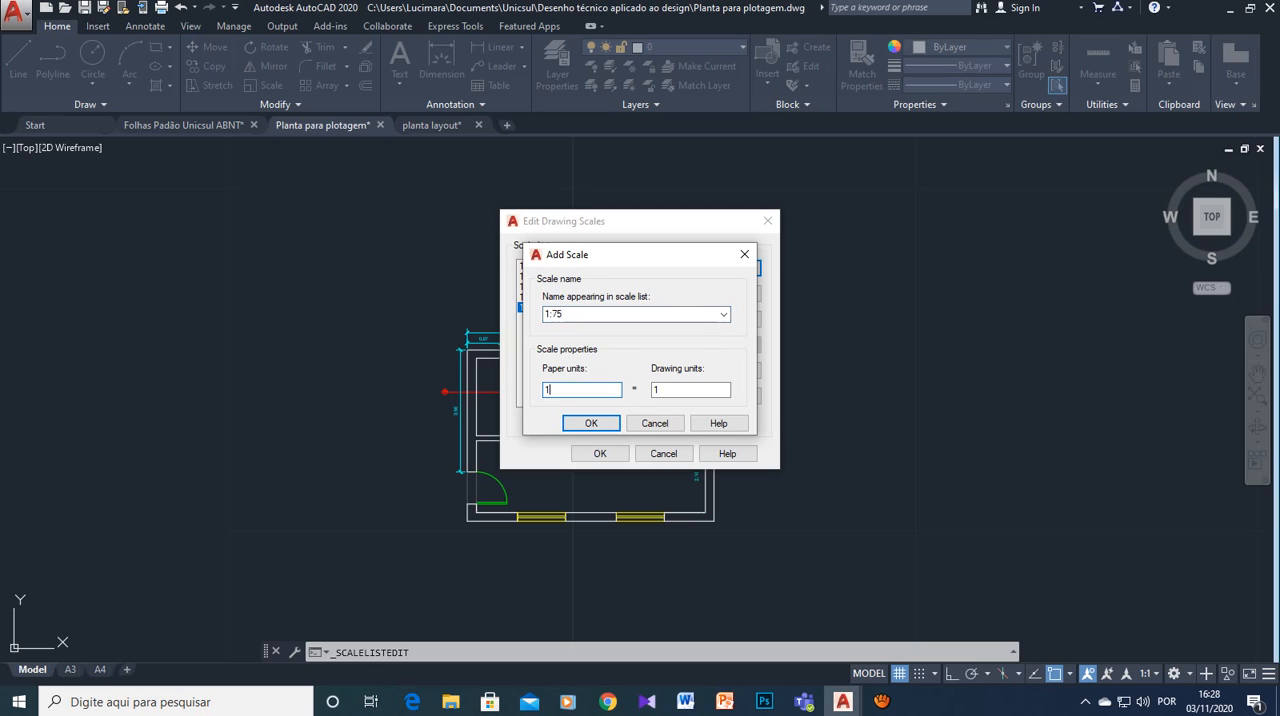
{"action": "type", "text": "000"}
{"action": "key", "text": "Tab"}
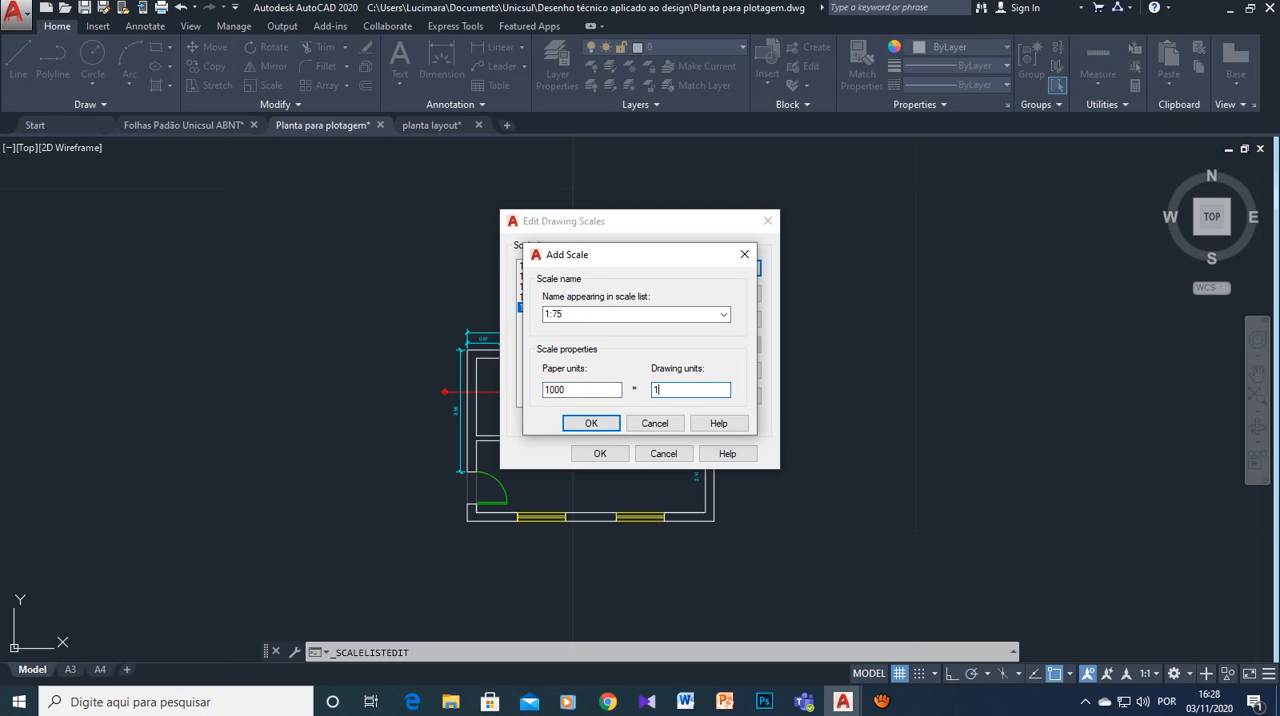
{"action": "type", "text": "75"}
{"action": "key", "text": "Return"}
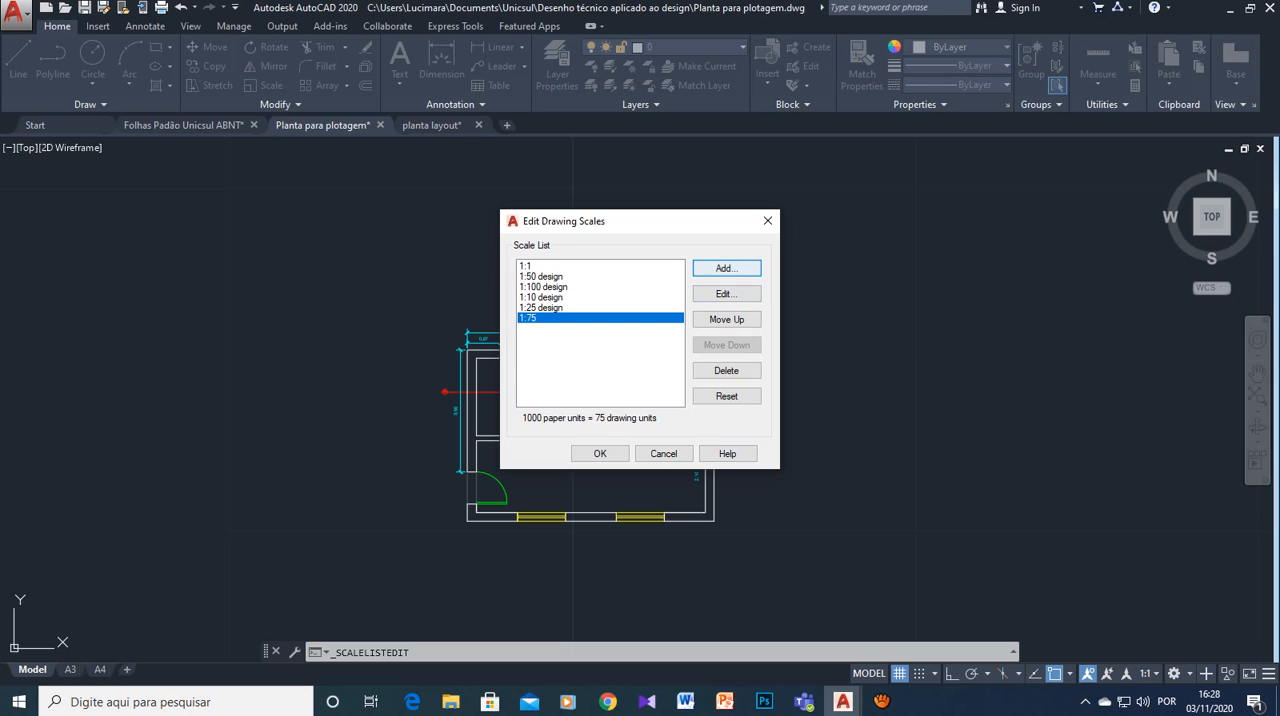
- Add a drawing scale named "1:125 design" with 1000 paper units equal to 125 drawing units
{"action": "left_click", "coordinate": [726, 268]}
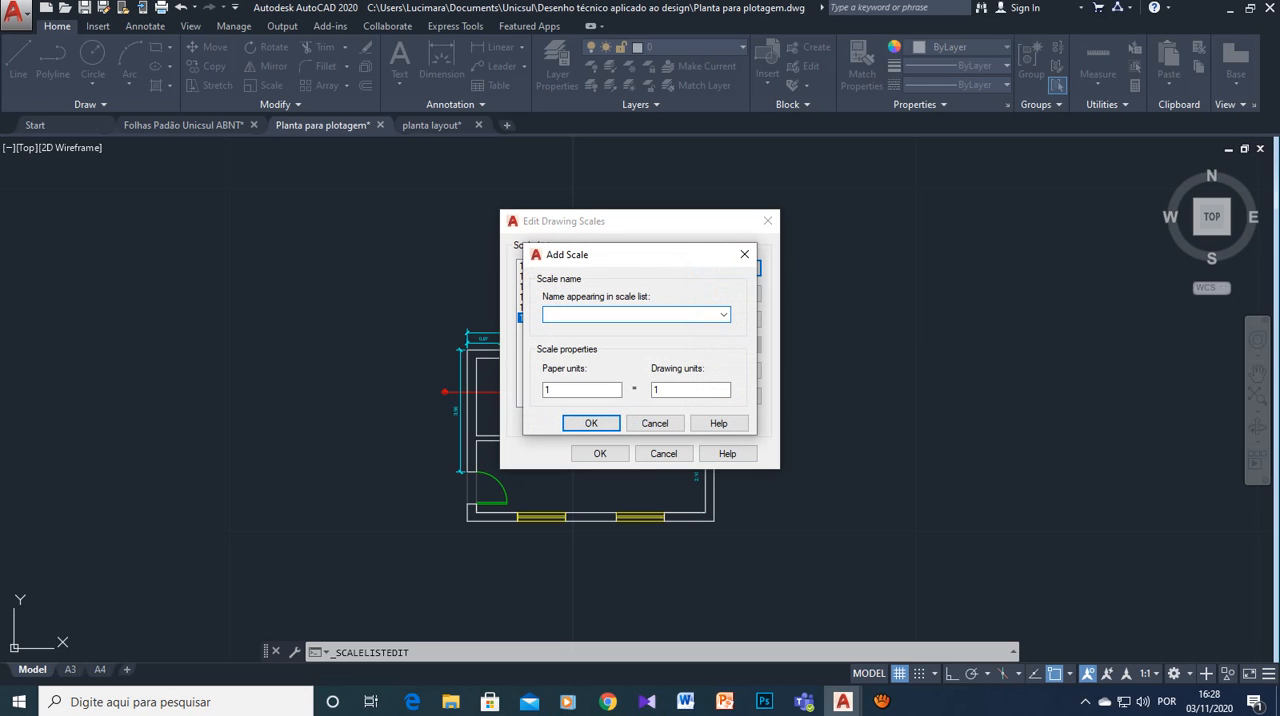
{"action": "type", "text": "1:125 design"}
{"action": "left_click", "coordinate": [570, 390]}
{"action": "type", "text": "000"}
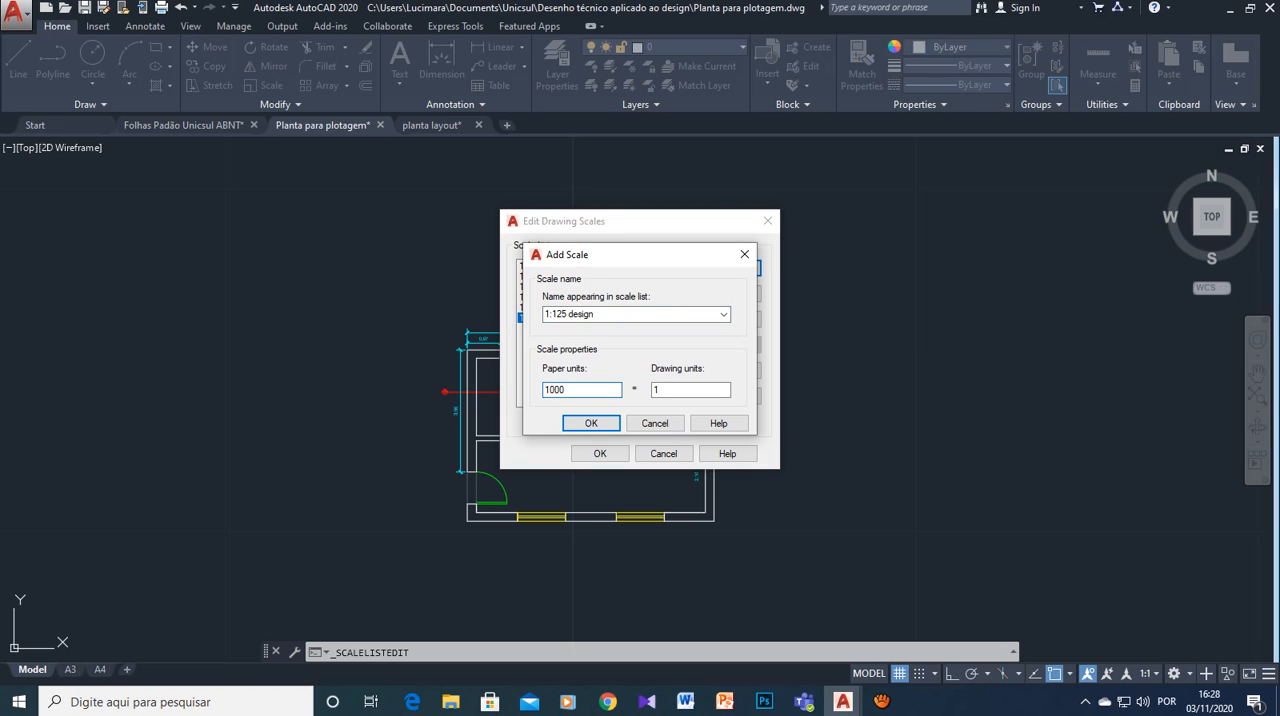
{"action": "key", "text": "Tab"}
{"action": "type", "text": "125"}
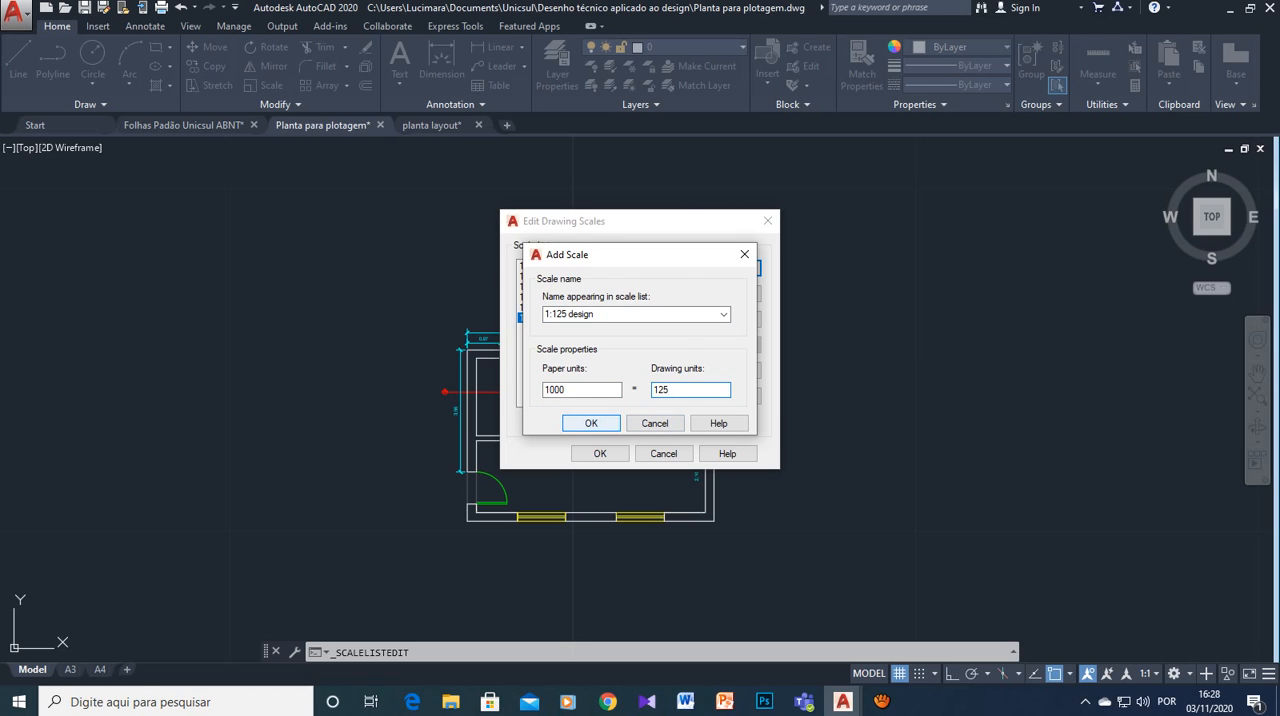
{"action": "key", "text": "Return"}
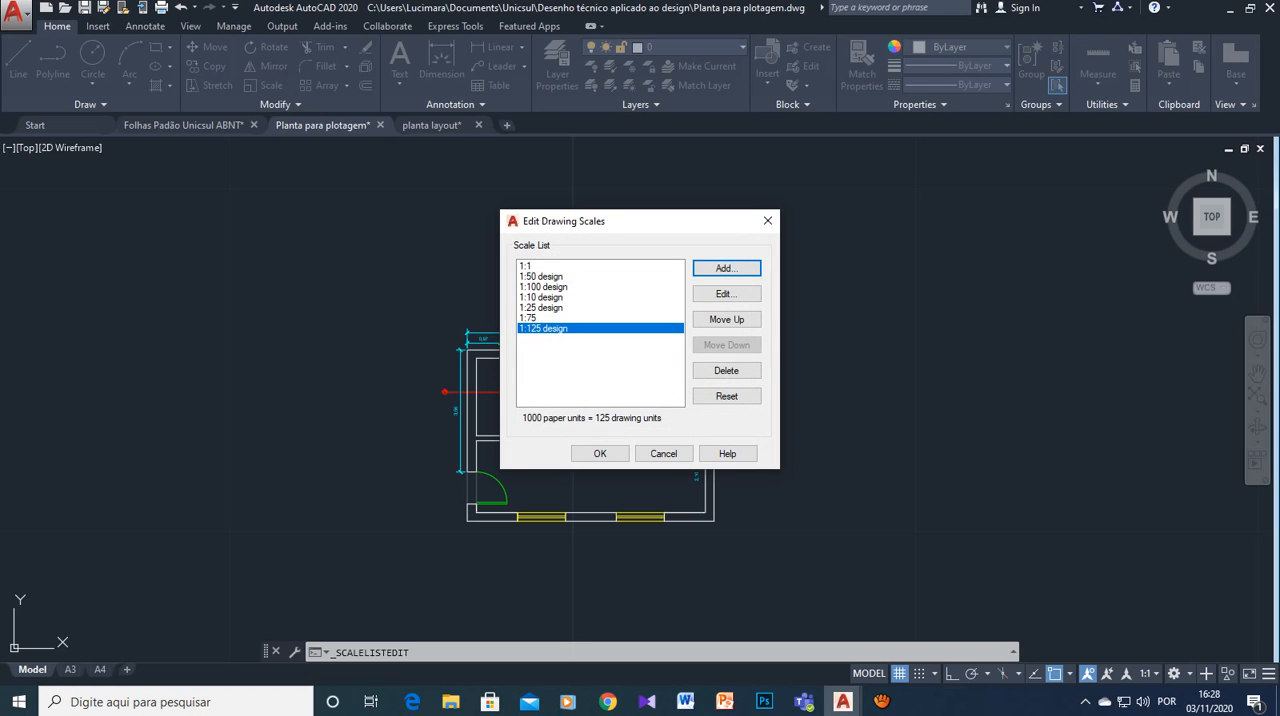
- Delete the "1:75" drawing scale and add one named "1:75 design" with 1000 paper units equal to 75 drawing units
{"action": "left_click", "coordinate": [528, 318]}
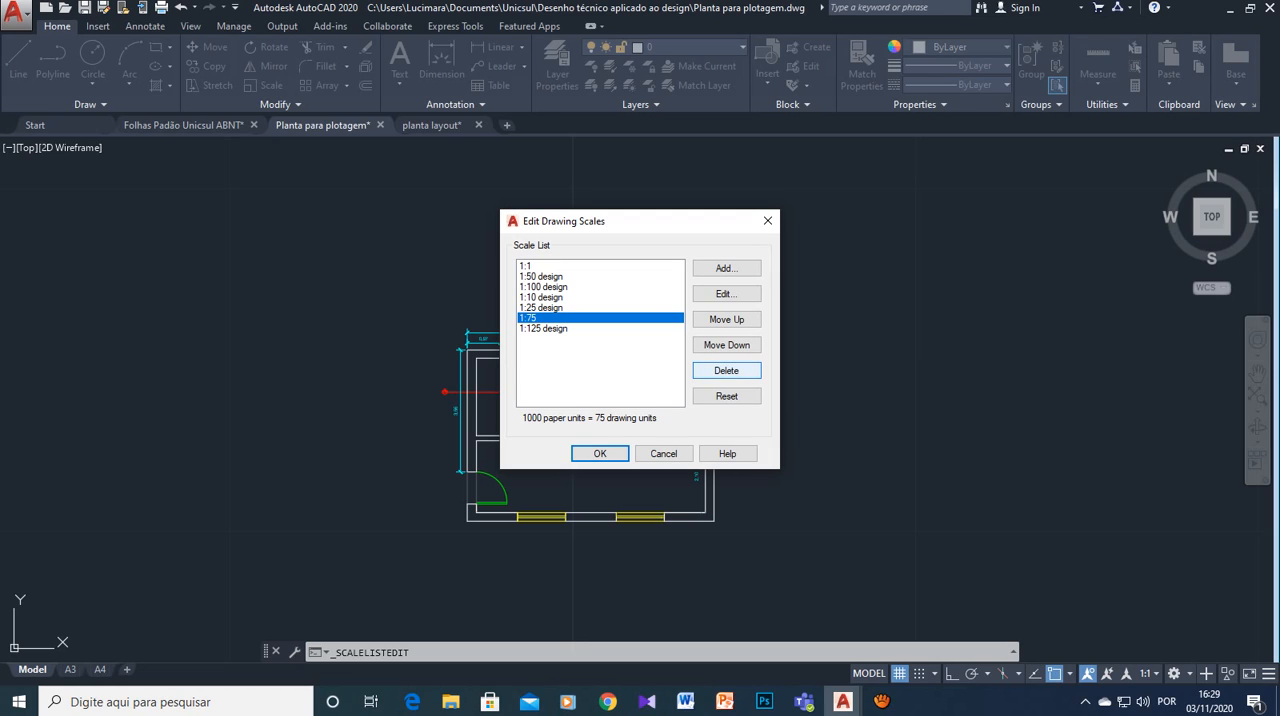
{"action": "left_click", "coordinate": [726, 370]}
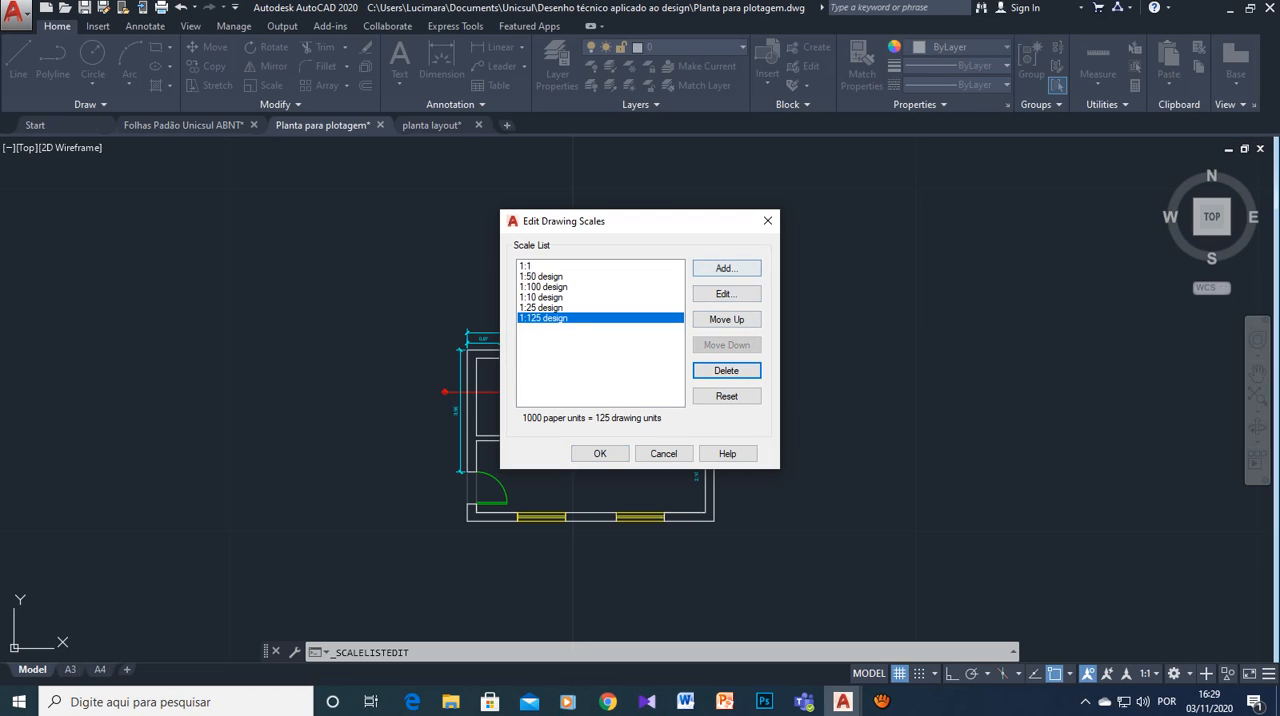
{"action": "left_click", "coordinate": [726, 268]}
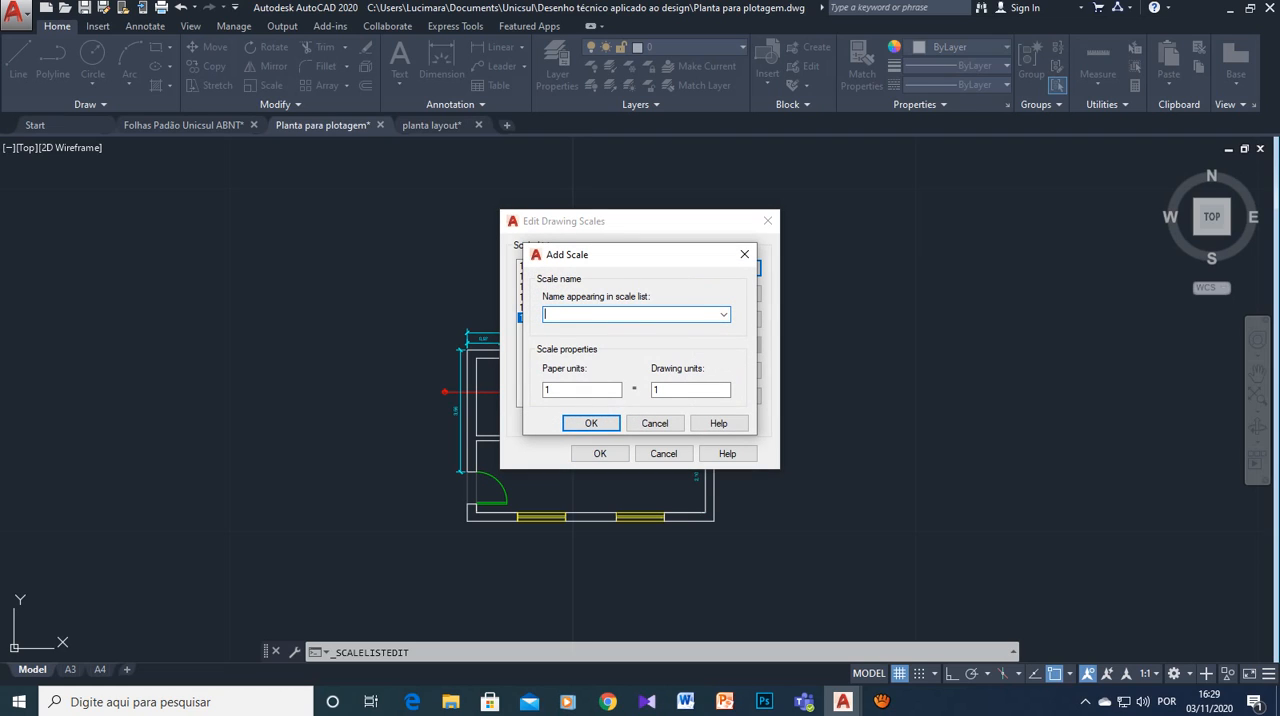
{"action": "type", "text": "1:75 design"}
{"action": "key", "text": "Tab"}
{"action": "type", "text": "1000"}
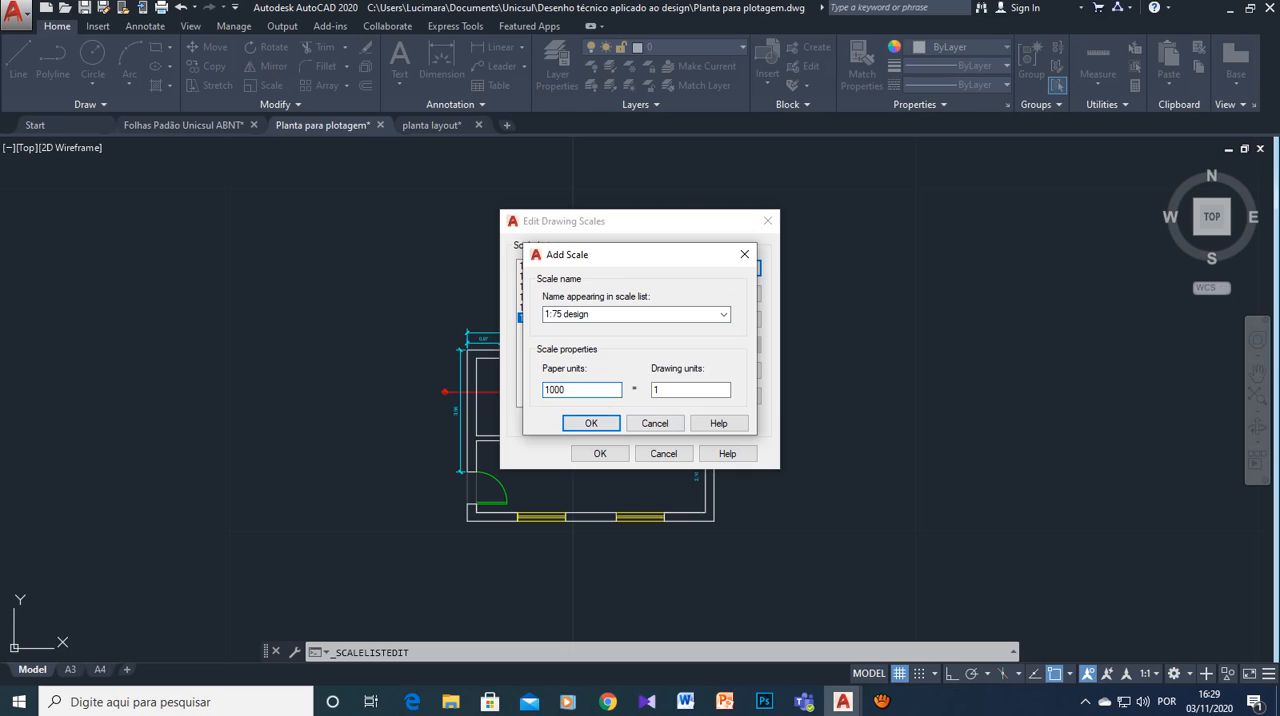
{"action": "key", "text": "Tab"}
{"action": "type", "text": "75"}
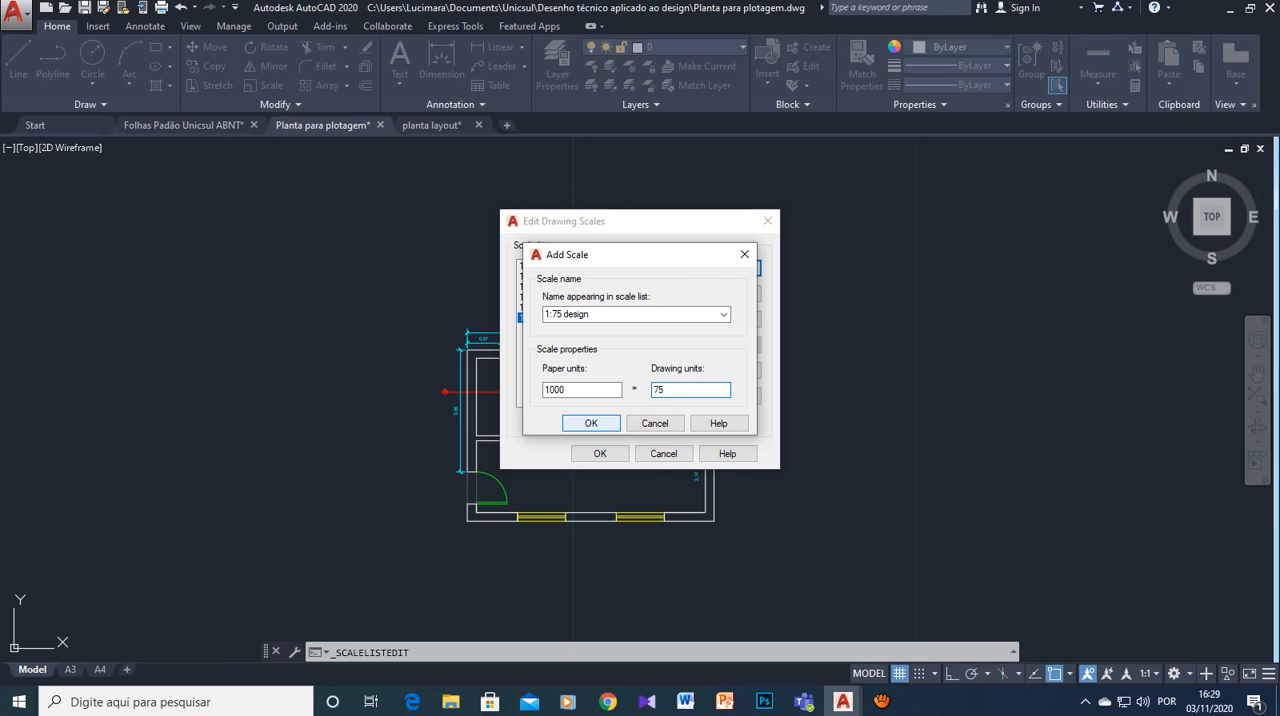
{"action": "key", "text": "Return"}
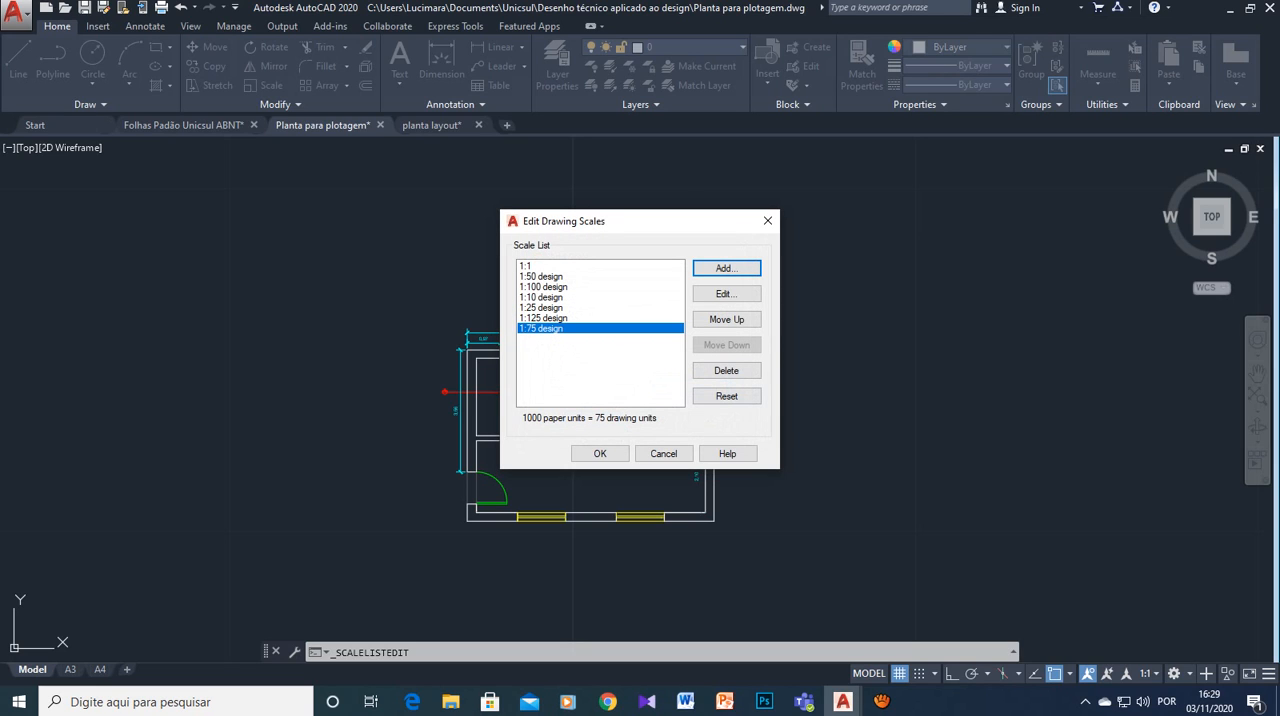
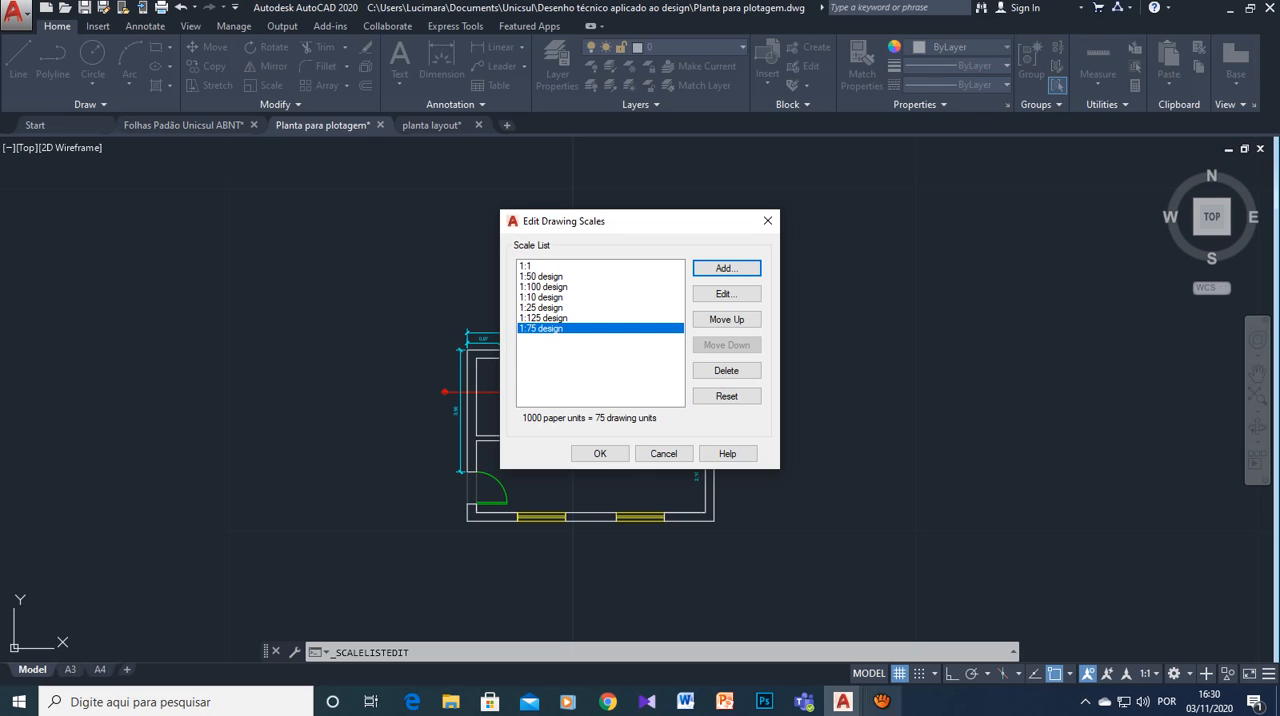
{"action": "left_click", "coordinate": [881, 701]}
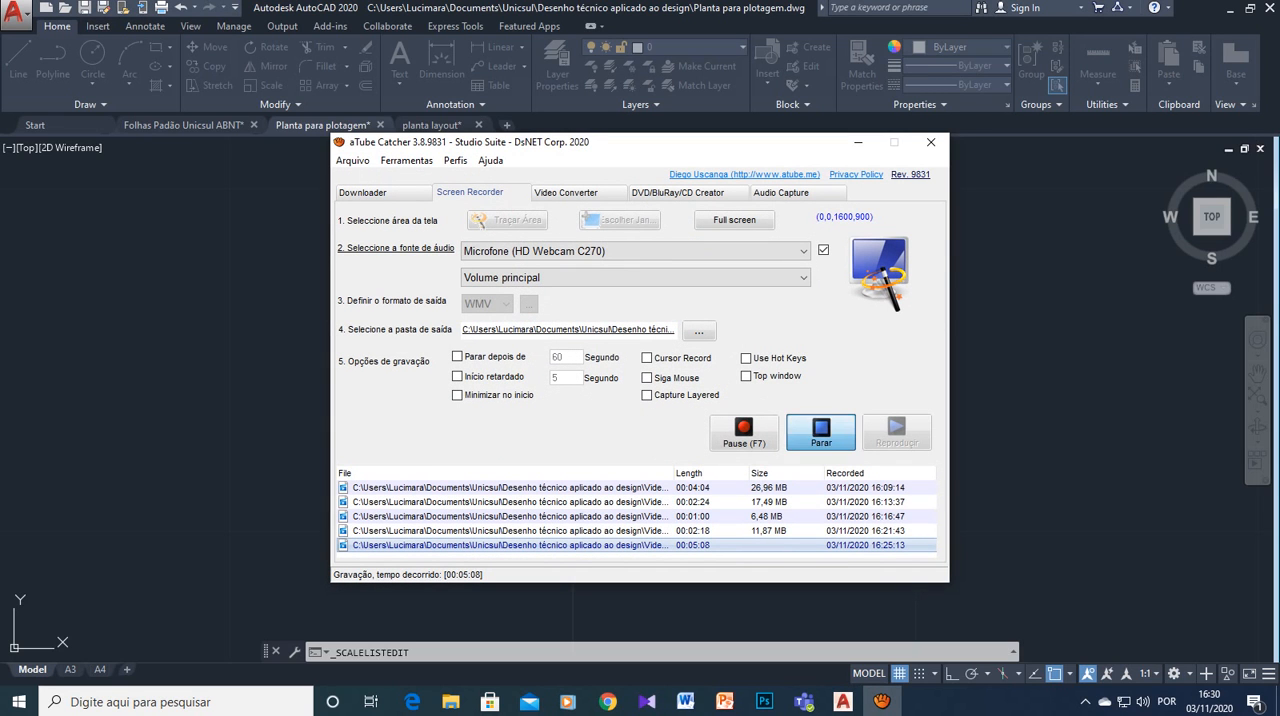
{"action": "left_click", "coordinate": [858, 142]}
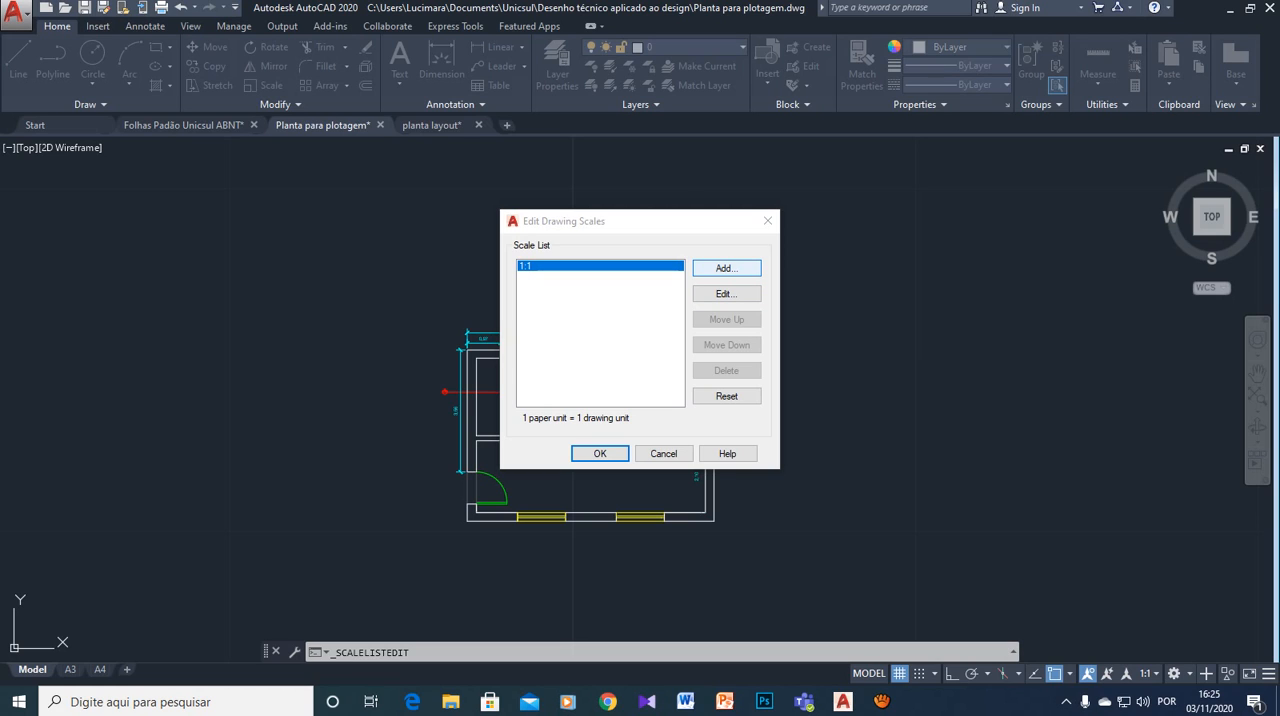
- Add a drawing scale named "1:50 design" with 1000 paper units equal to 50 drawing units
{"action": "left_click", "coordinate": [727, 268]}
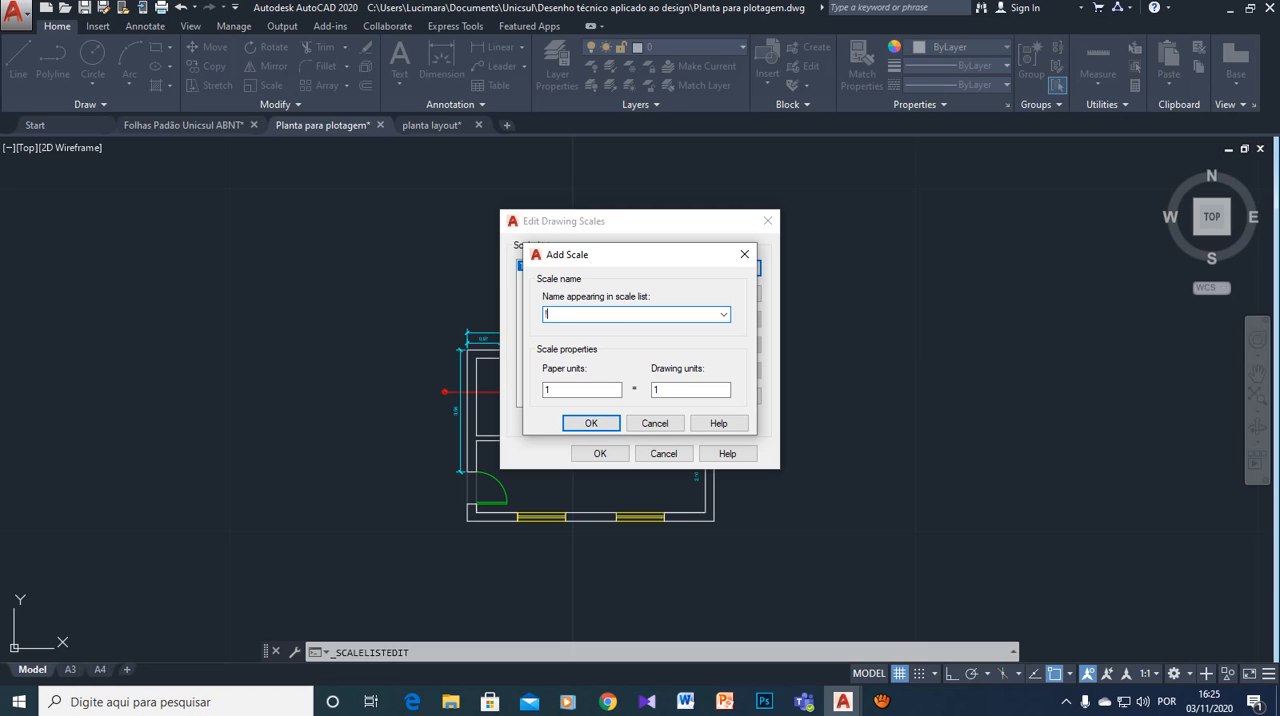
{"action": "type", "text": ":"}
{"action": "type", "text": ":"}
{"action": "type", "text": "50"}
{"action": "type", "text": " des"}
{"action": "type", "text": "ign"}
{"action": "left_click", "coordinate": [566, 390]}
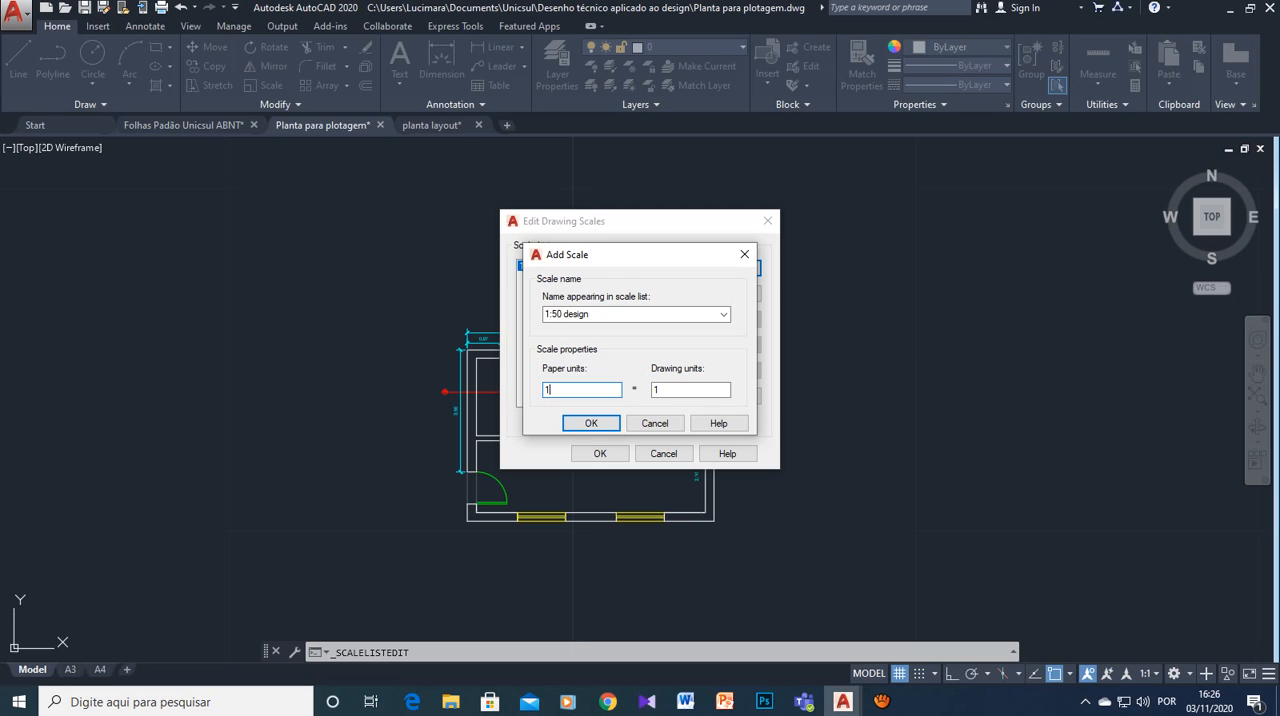
{"action": "type", "text": "000"}
{"action": "left_click", "coordinate": [684, 390]}
{"action": "left_click_drag", "start_coordinate": [684, 390], "coordinate": [650, 391]}
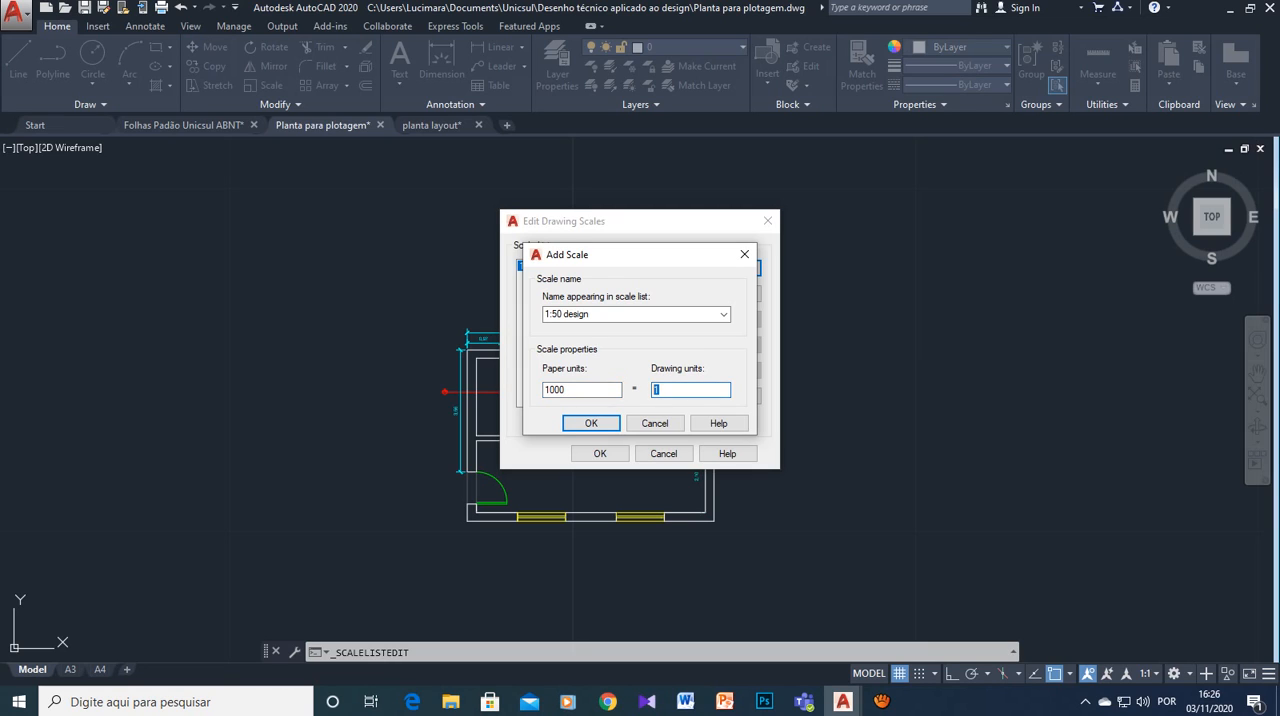
{"action": "type", "text": "50"}
{"action": "left_click", "coordinate": [591, 423]}
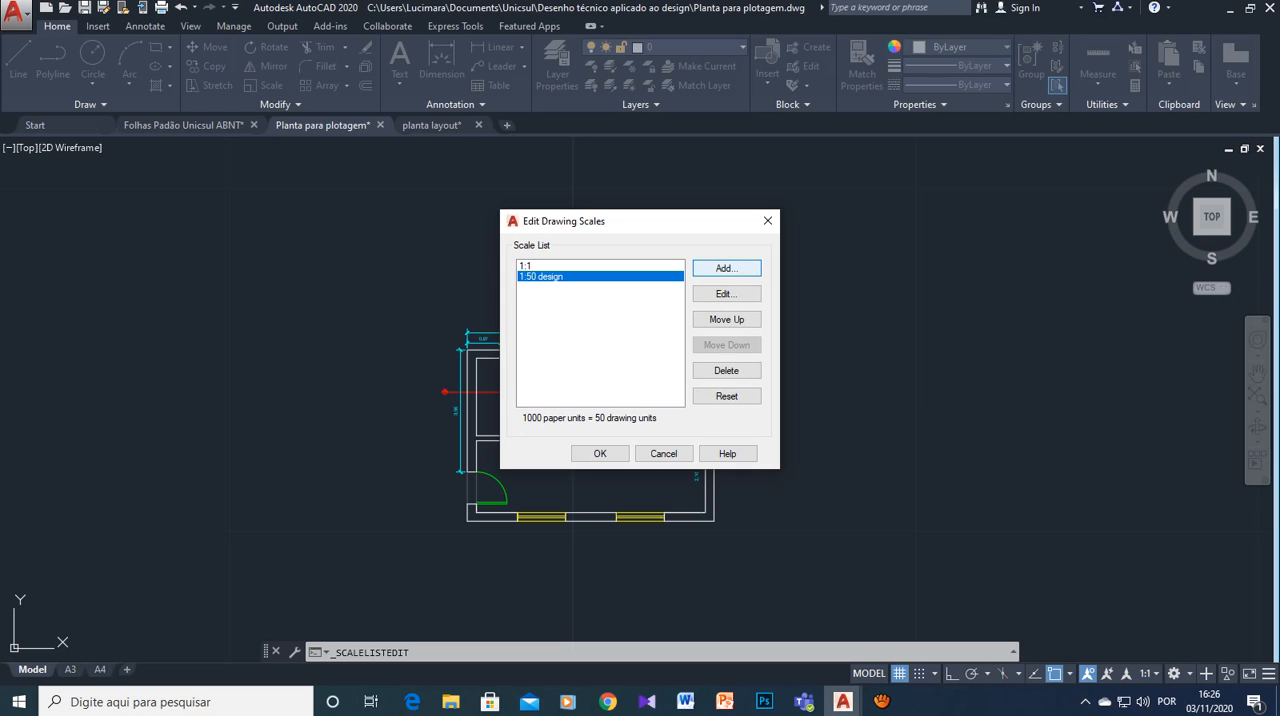
- Add a drawing scale named "1:100 design" with 1000 paper units equal to 100 drawing units
{"action": "left_click", "coordinate": [738, 266]}
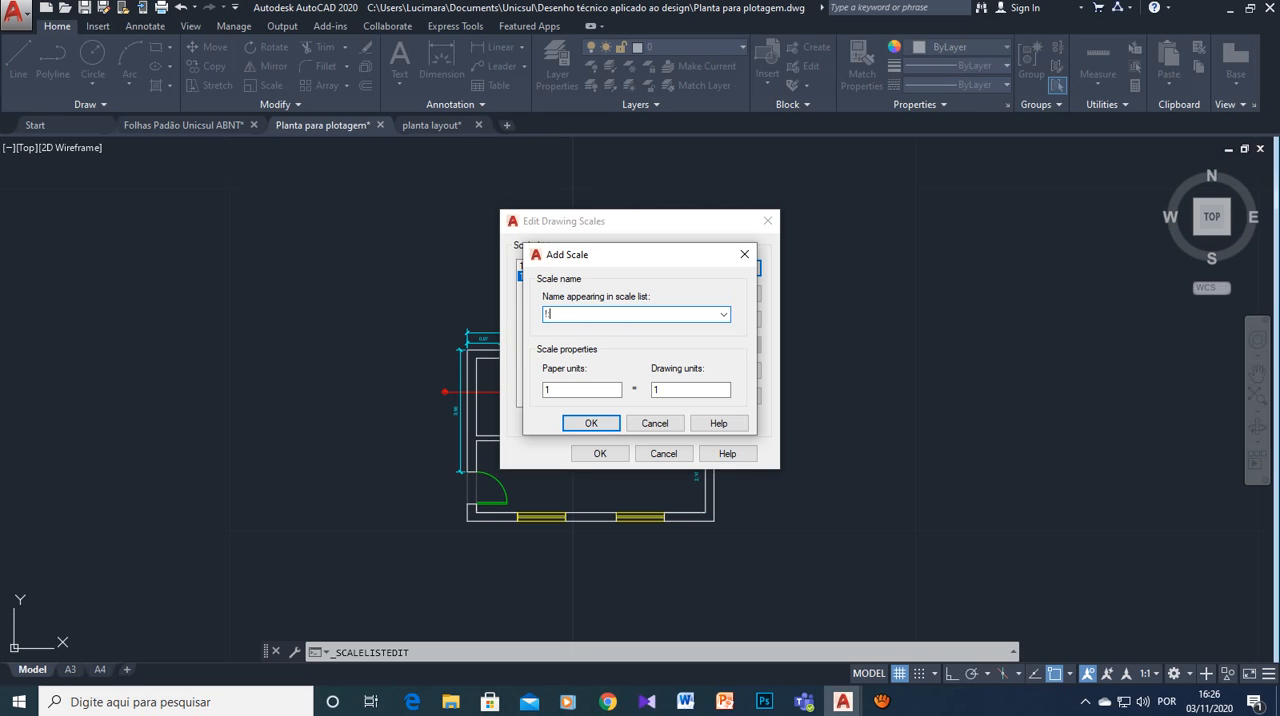
{"action": "type", "text": "00"}
{"action": "key", "text": "BackSpace"}
{"action": "key", "text": "BackSpace"}
{"action": "key", "text": "BackSpace"}
{"action": "key", "text": "BackSpace"}
{"action": "type", "text": "1:100 design"}
{"action": "key", "text": "Tab"}
{"action": "type", "text": "1000"}
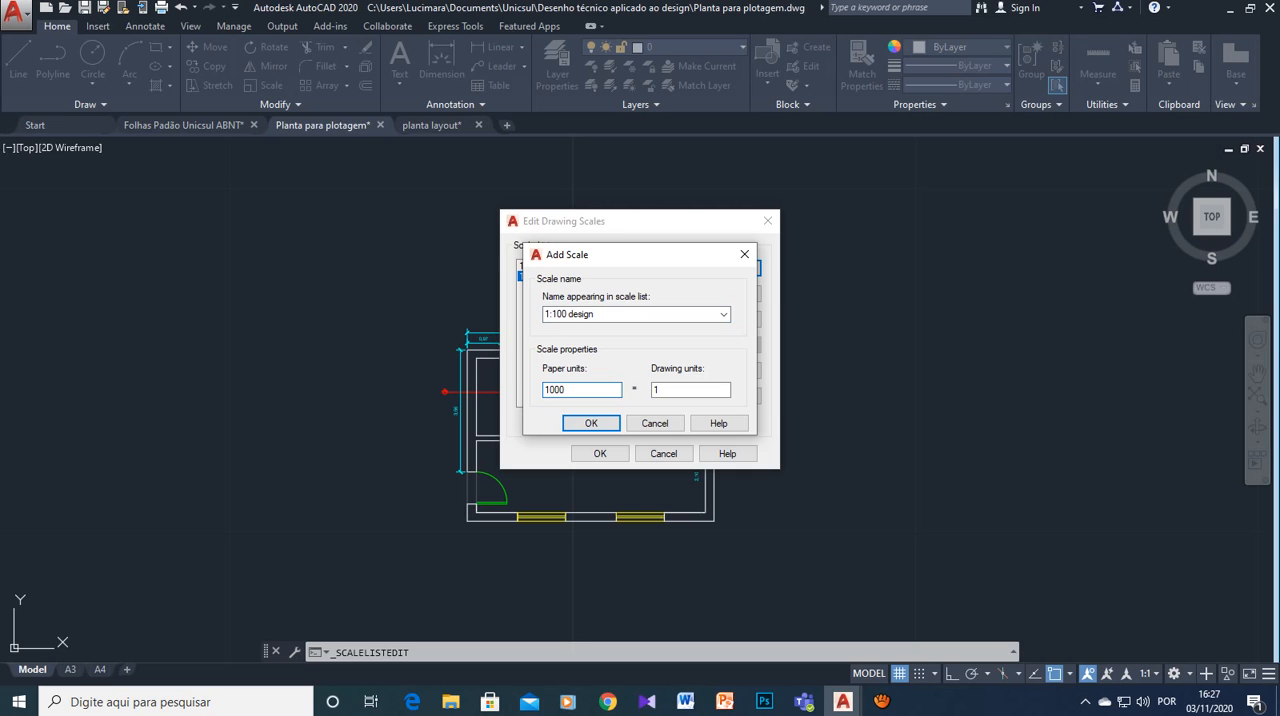
{"action": "key", "text": "Tab"}
{"action": "type", "text": "1000"}
{"action": "key", "text": "Return"}
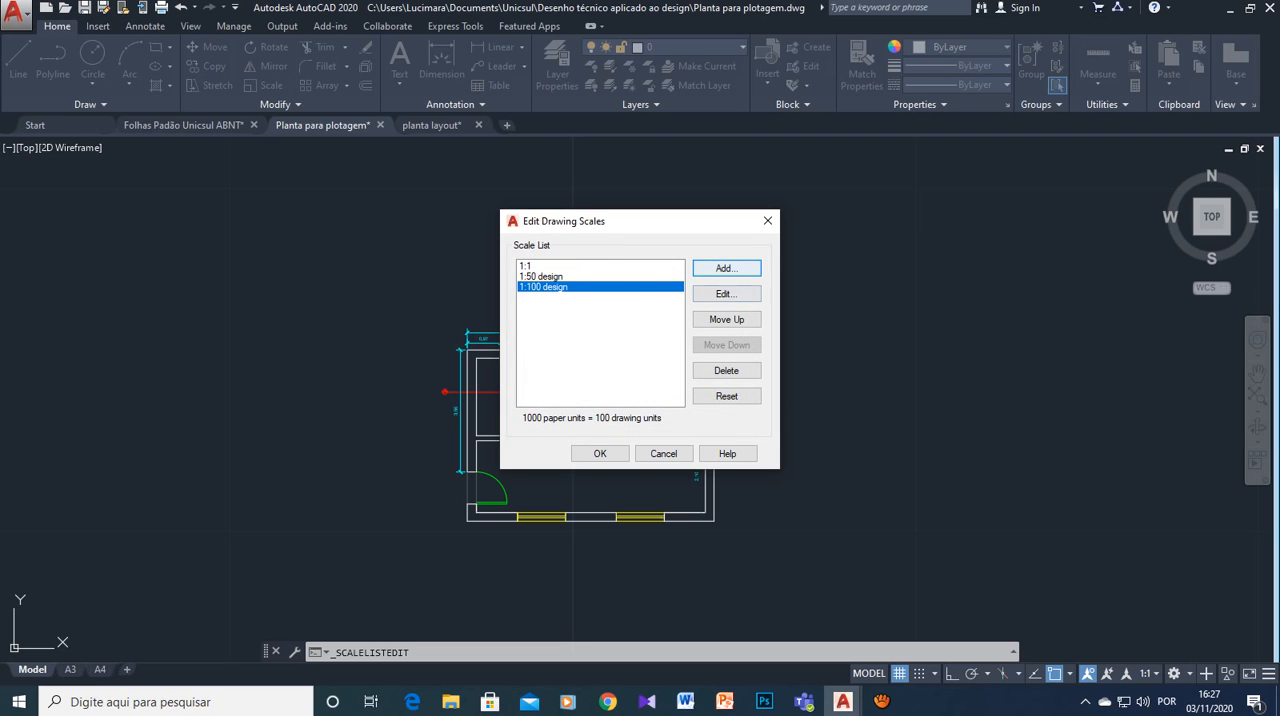
- Add a drawing scale named "1:10 design" with 1000 paper units equal to 10 drawing units
{"action": "left_click", "coordinate": [727, 268]}
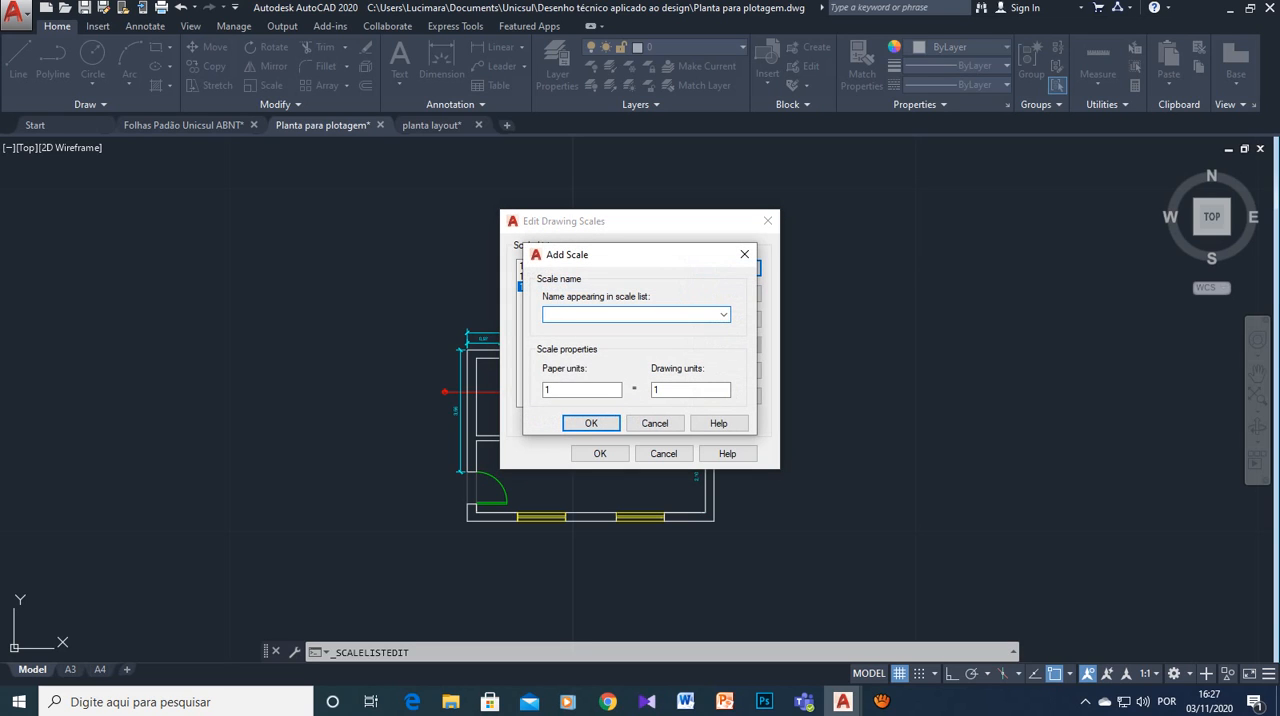
{"action": "type", "text": "1:10 design"}
{"action": "left_click", "coordinate": [556, 390]}
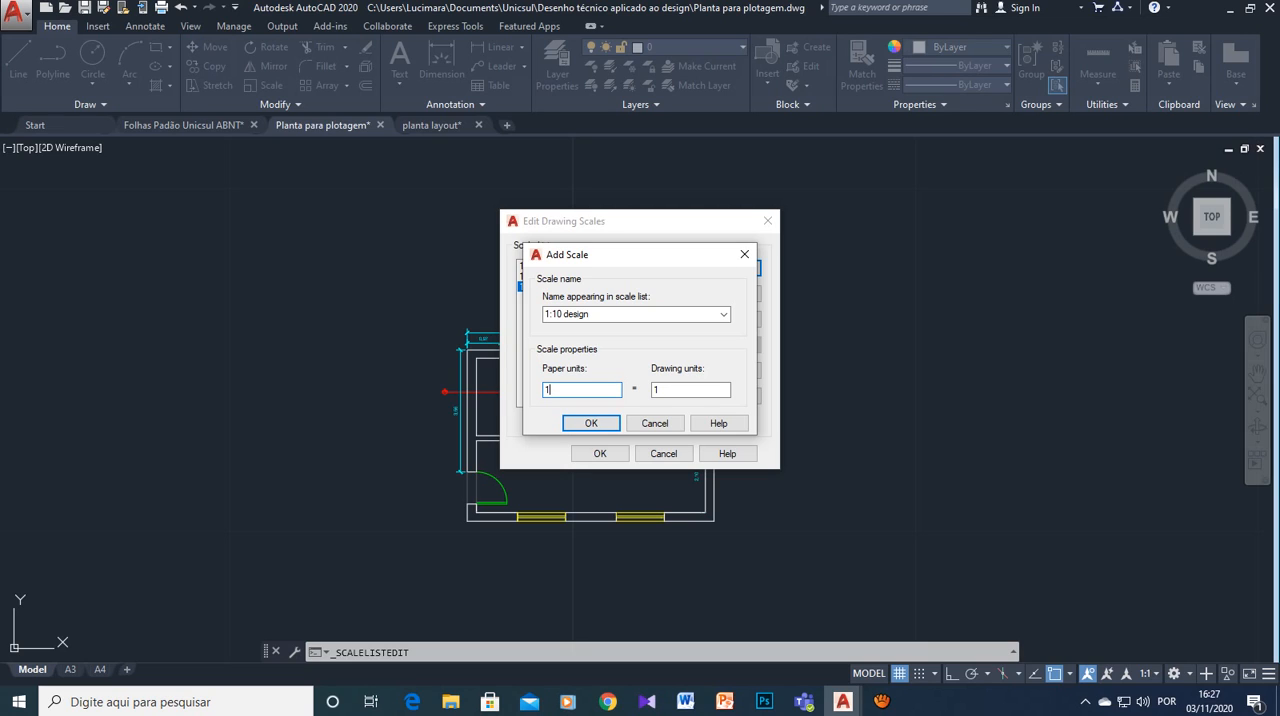
{"action": "type", "text": "000"}
{"action": "key", "text": "Tab"}
{"action": "type", "text": "10"}
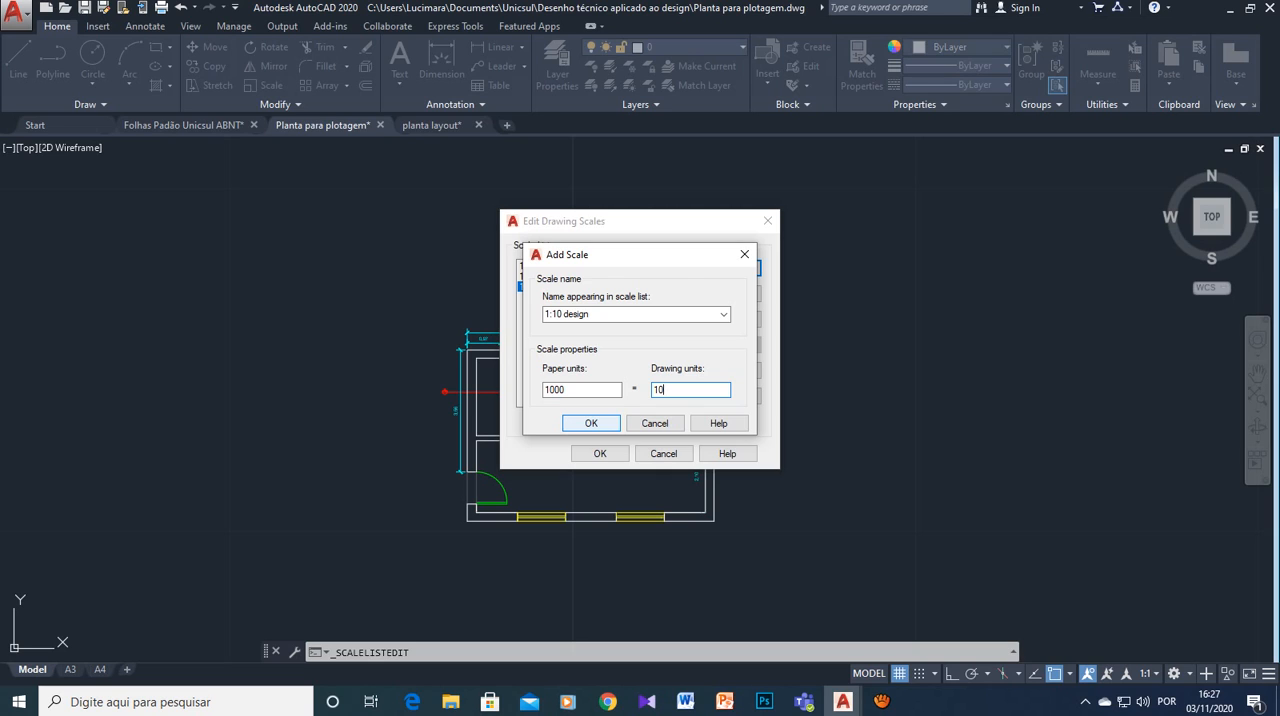
{"action": "key", "text": "Return"}
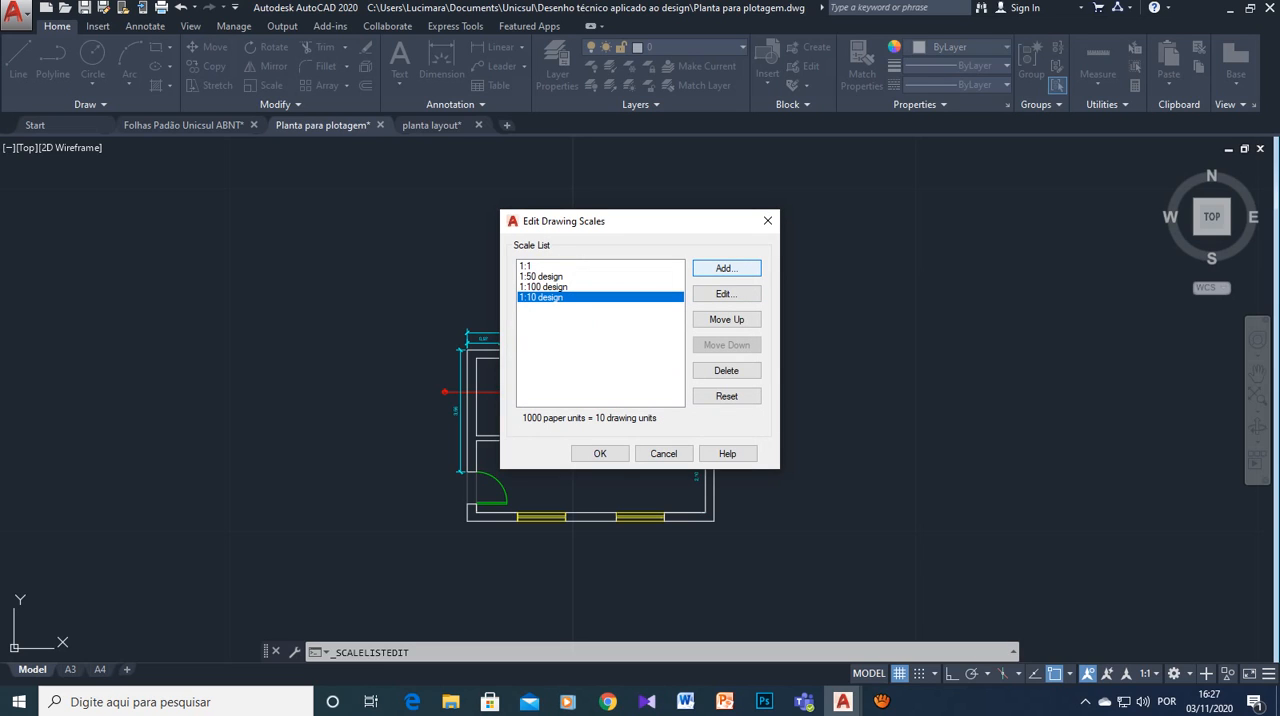
- Add a drawing scale named "1:25 design" with 1000 paper units equal to 25 drawing units
{"action": "key", "text": "Return"}
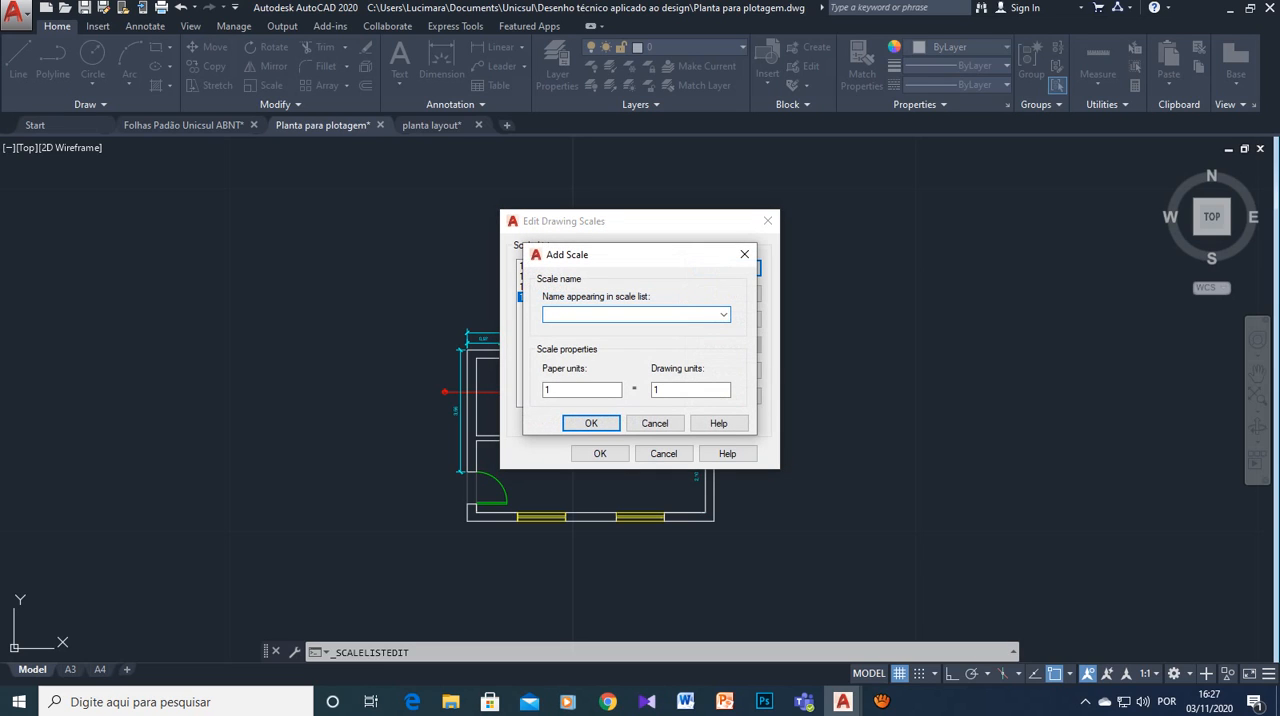
{"action": "type", "text": "1:25 design"}
{"action": "key", "text": "Tab"}
{"action": "type", "text": "1000"}
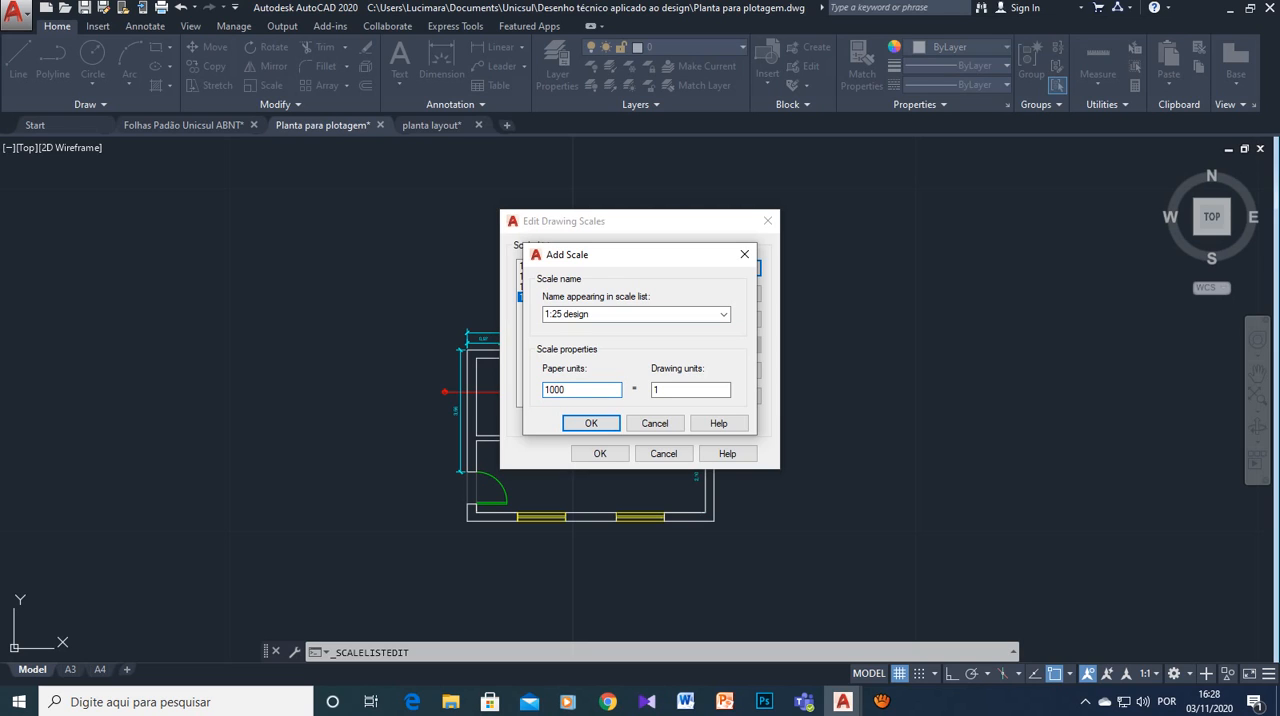
{"action": "key", "text": "Tab"}
{"action": "type", "text": "25"}
{"action": "key", "text": "Return"}
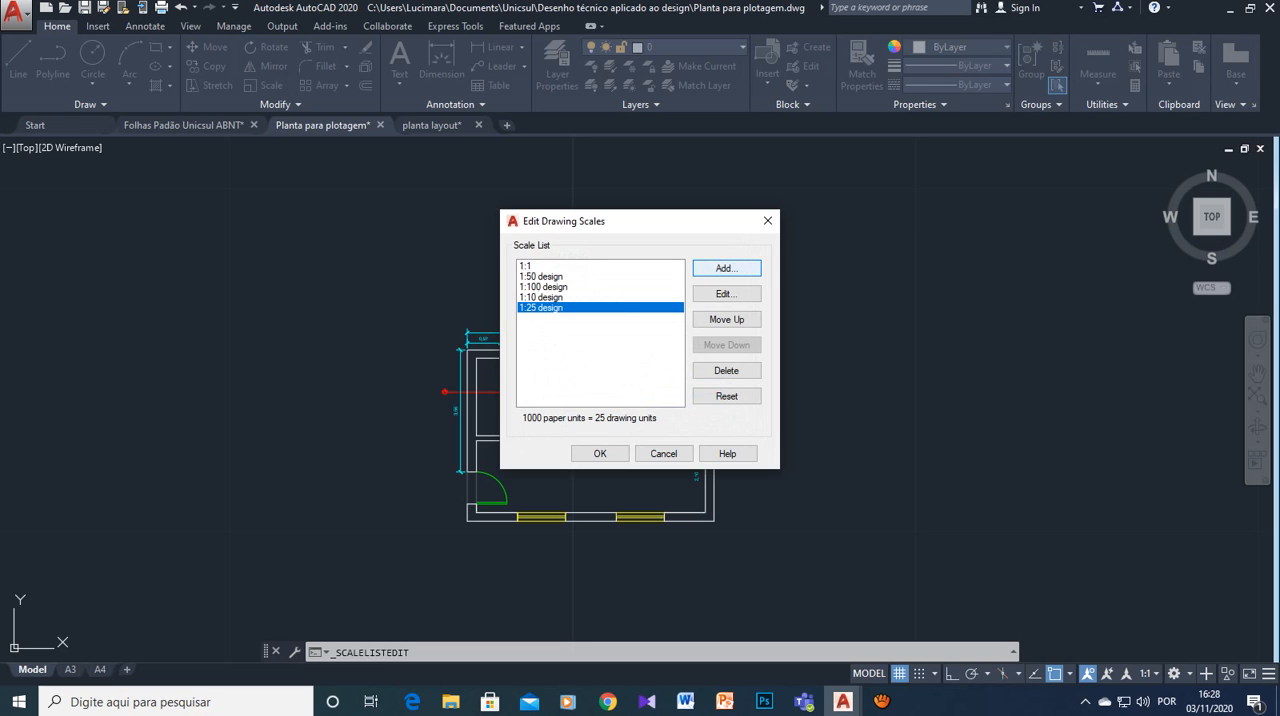
- Add a drawing scale named "1:75" with 1000 paper units equal to 75 drawing units
{"action": "left_click", "coordinate": [727, 268]}
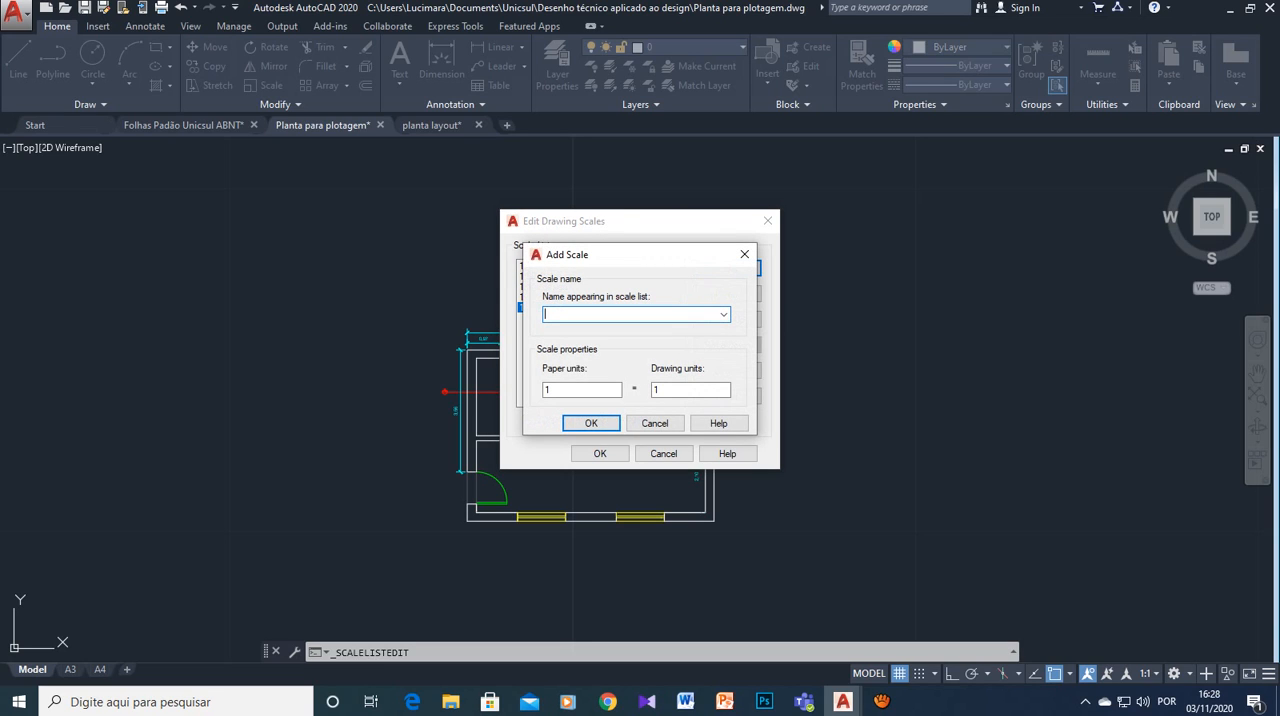
{"action": "type", "text": "1:75"}
{"action": "left_click", "coordinate": [553, 390]}
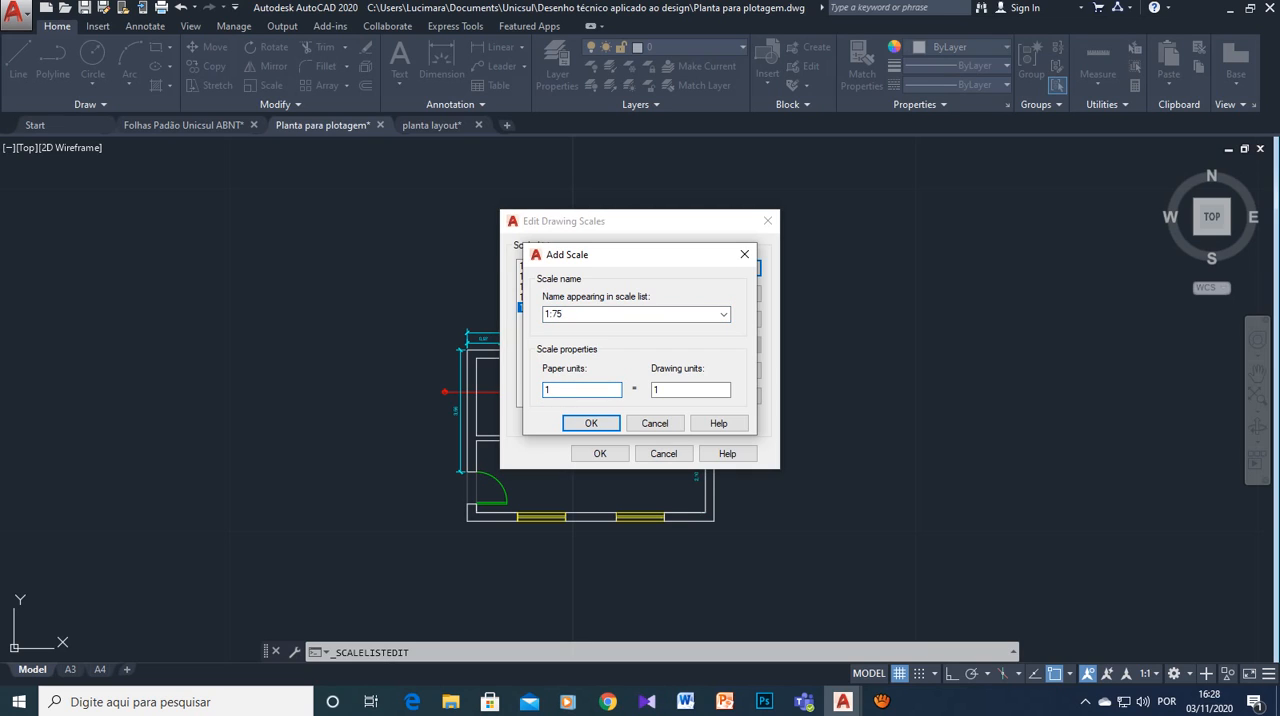
{"action": "type", "text": "000"}
{"action": "key", "text": "Tab"}
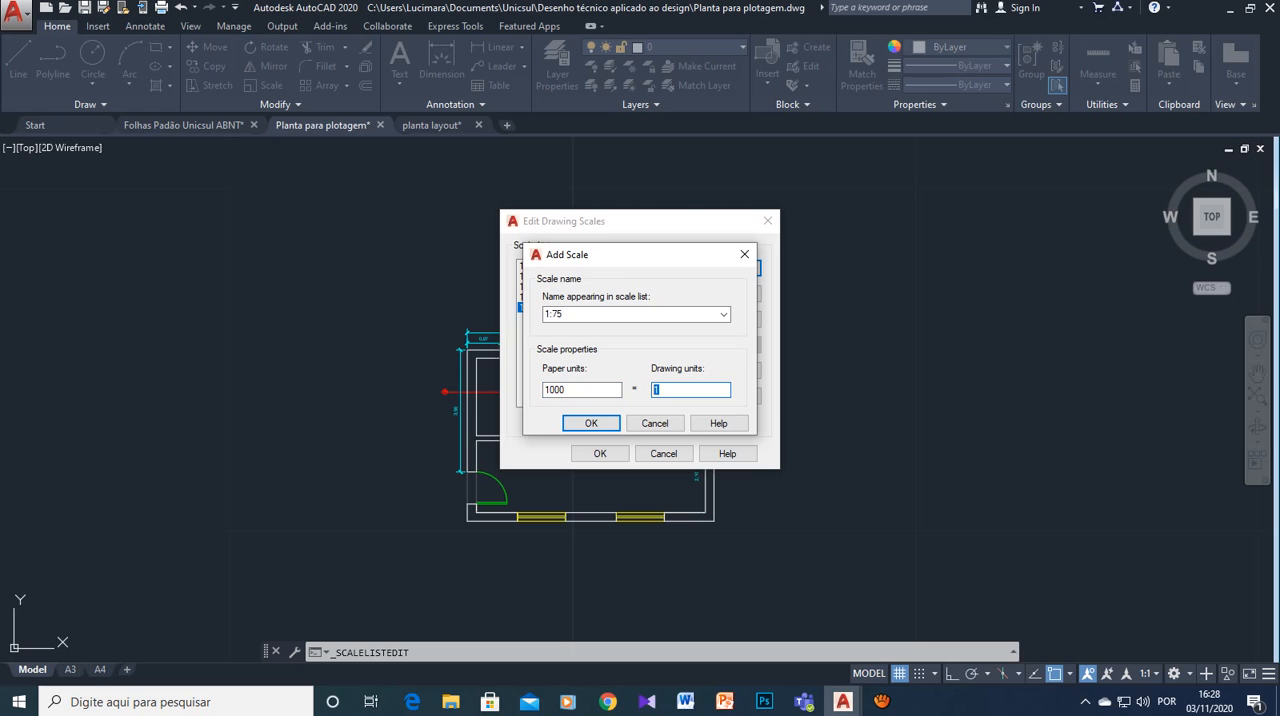
{"action": "type", "text": "75"}
{"action": "key", "text": "Return"}
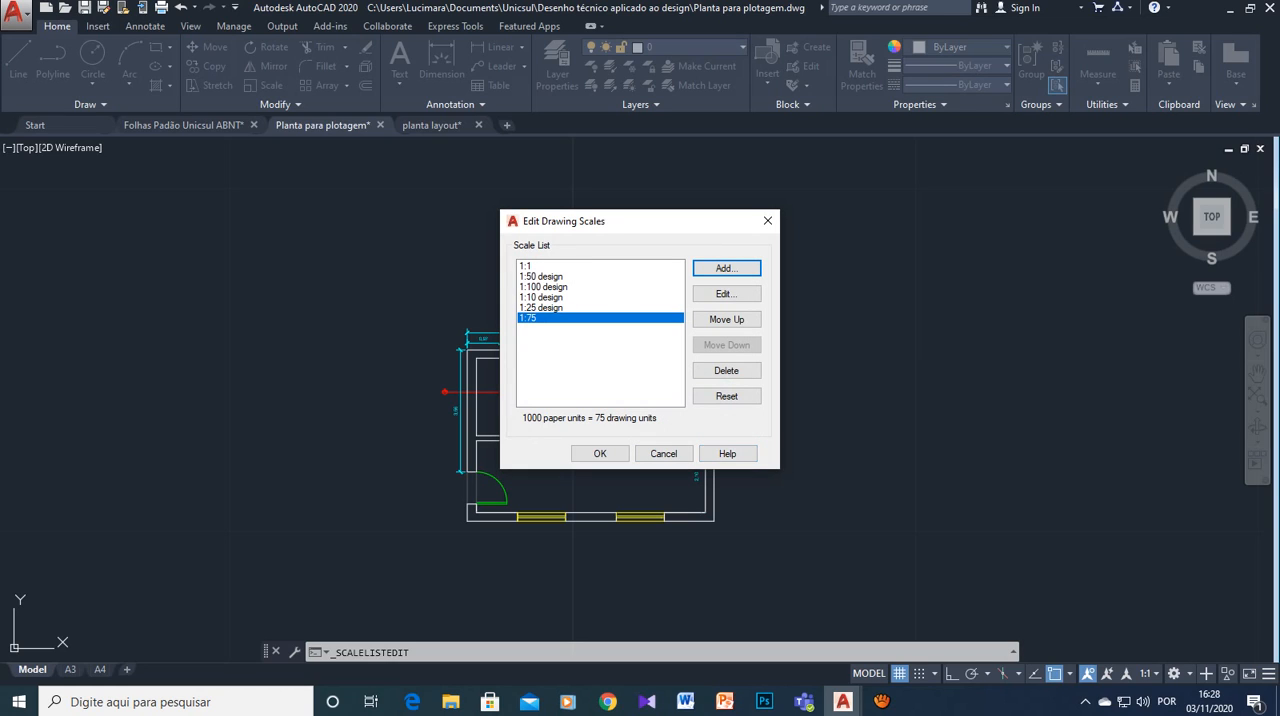
- Add a drawing scale named "1:125 design" with 1000 paper units equal to 125 drawing units
{"action": "left_click", "coordinate": [742, 266]}
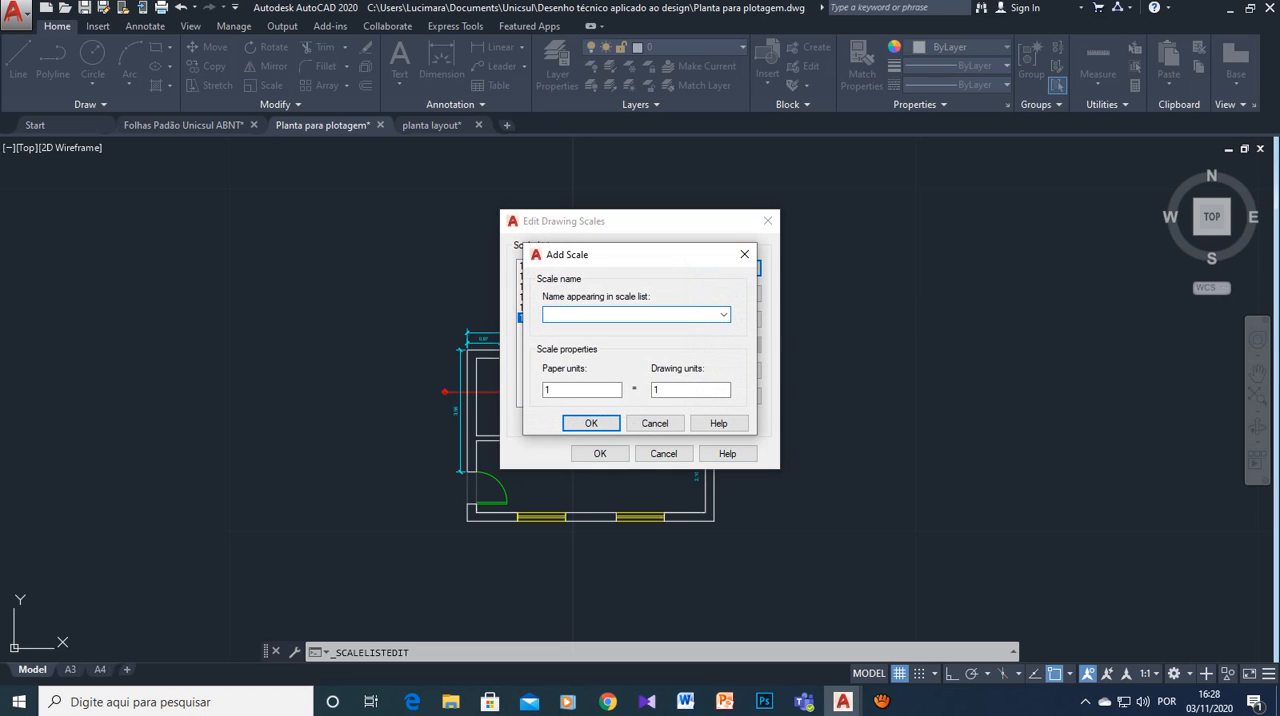
{"action": "type", "text": "1:125 design"}
{"action": "key", "text": "Tab"}
{"action": "type", "text": "1000"}
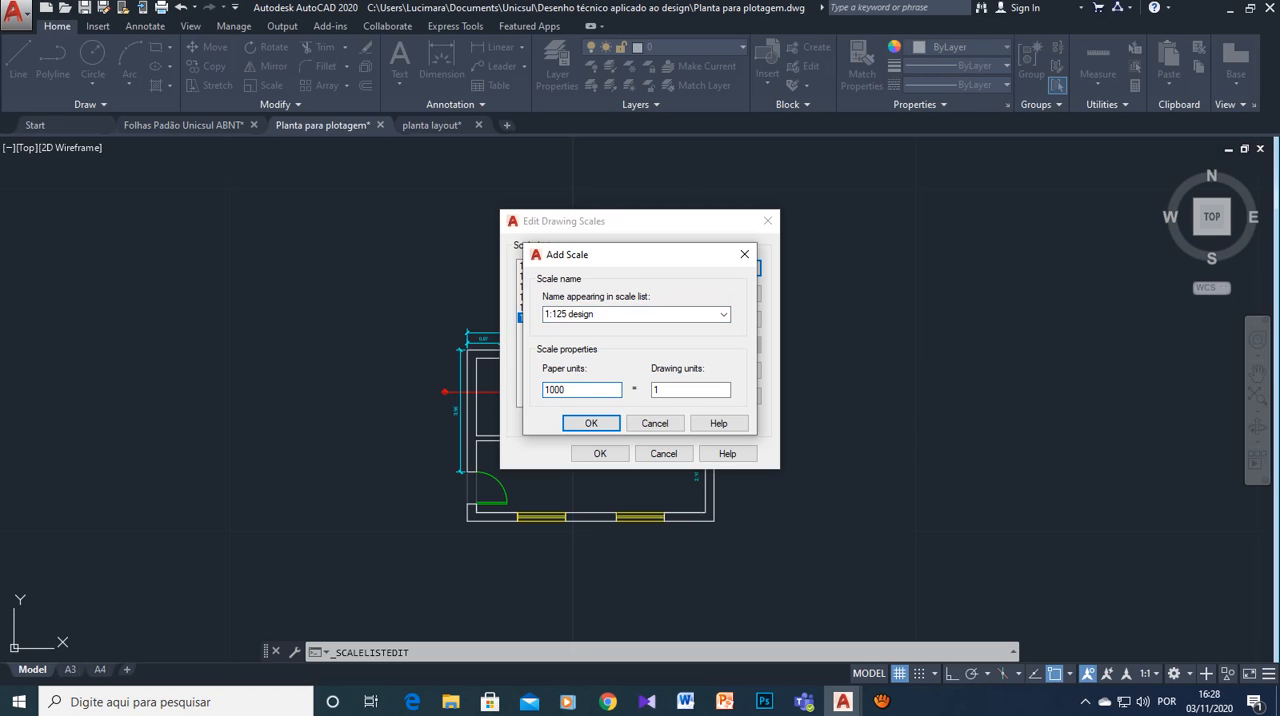
{"action": "key", "text": "Tab"}
{"action": "type", "text": "125"}
{"action": "key", "text": "Return"}
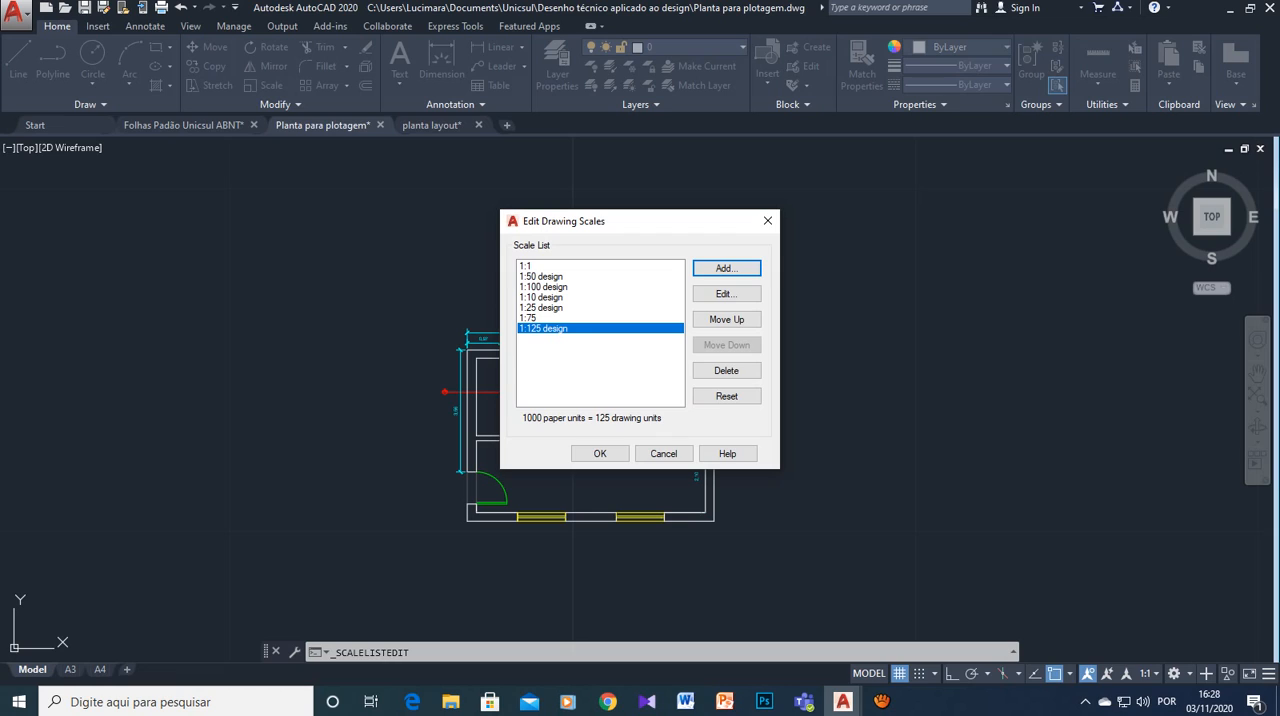
- Delete the "1:75" drawing scale and add one named "1:75 design" with 1000 paper units equal to 75 drawing units
{"action": "left_click", "coordinate": [530, 318]}
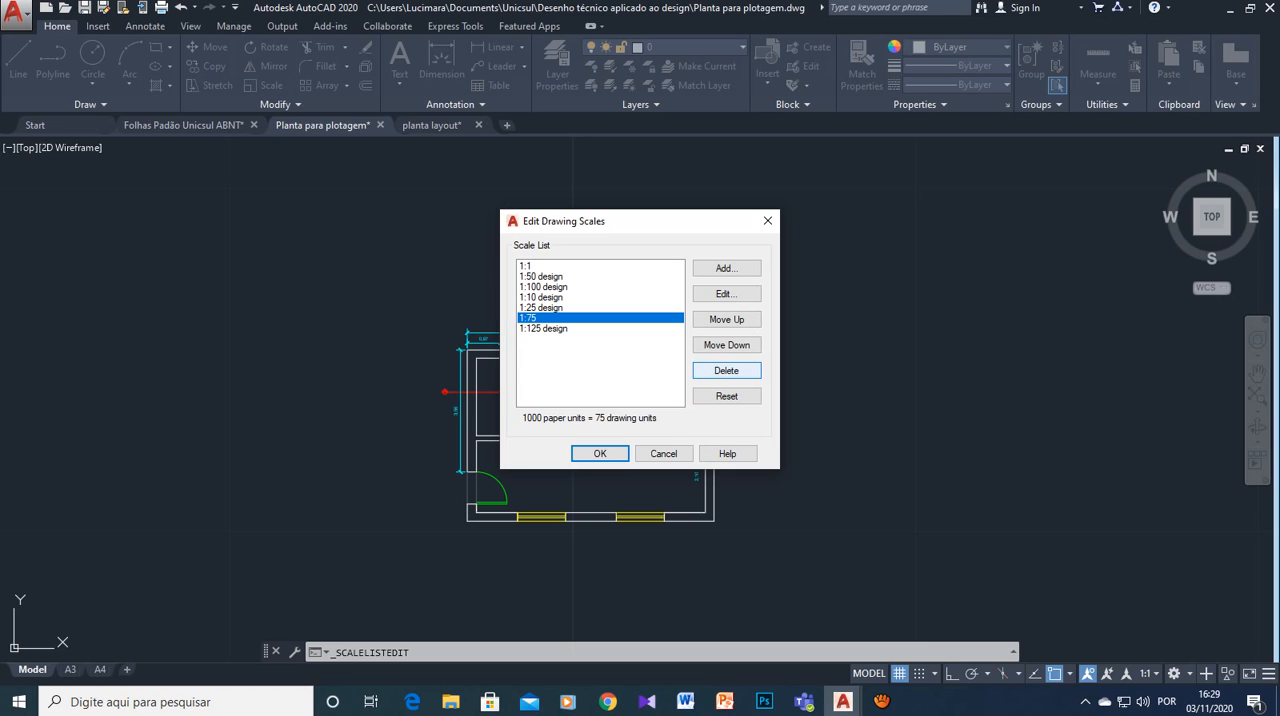
{"action": "left_click", "coordinate": [726, 370]}
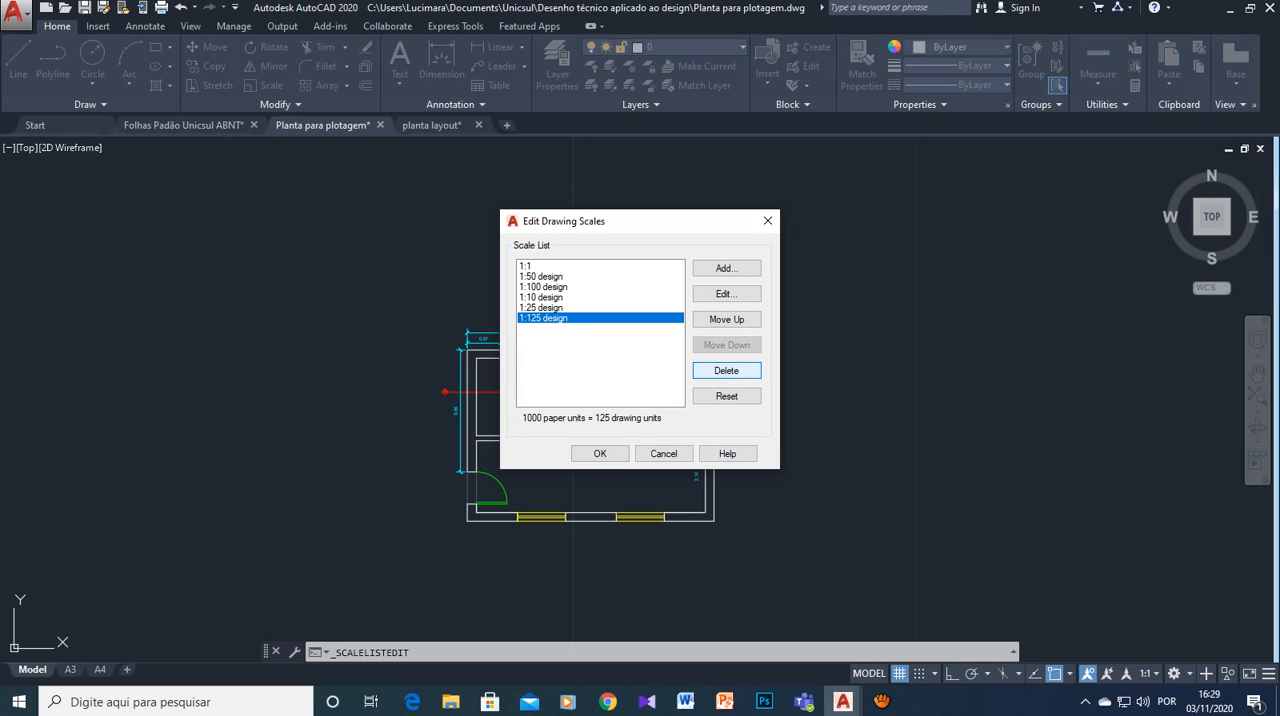
{"action": "left_click", "coordinate": [726, 268]}
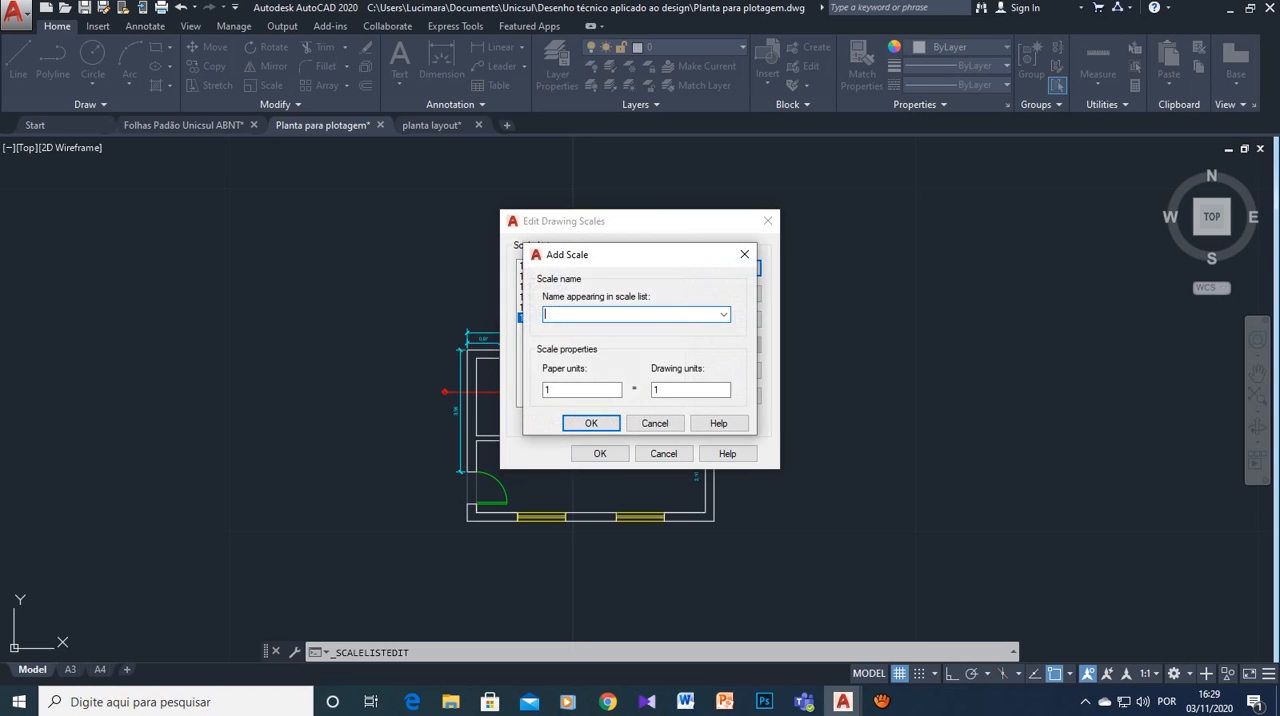
{"action": "type", "text": "1:75 design"}
{"action": "key", "text": "Tab"}
{"action": "type", "text": "100"}
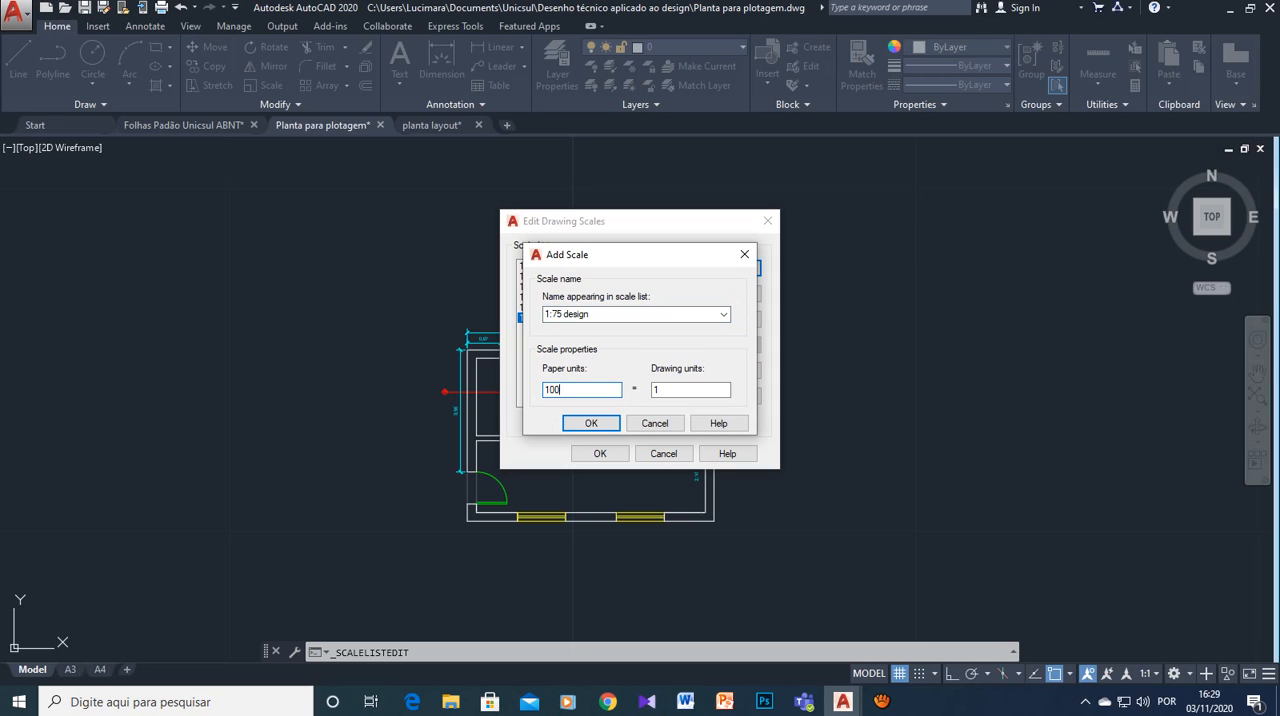
{"action": "type", "text": "0"}
{"action": "type", "text": "75"}
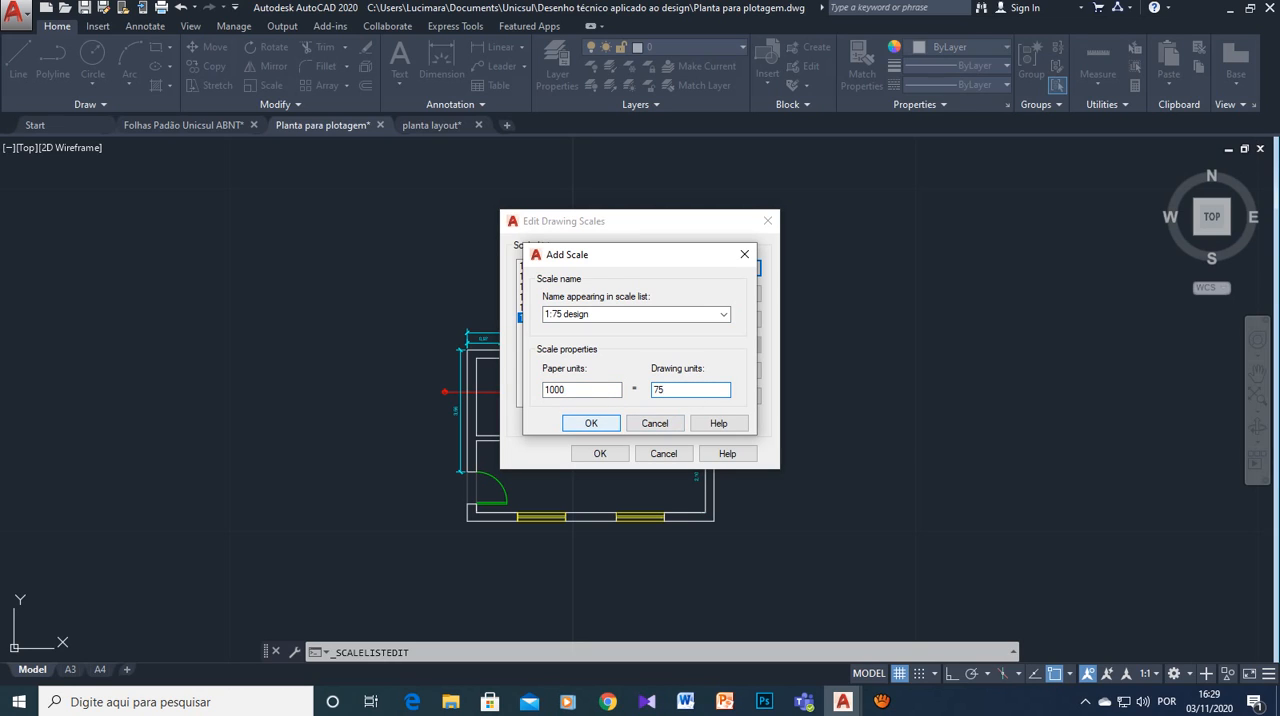
{"action": "key", "text": "Return"}
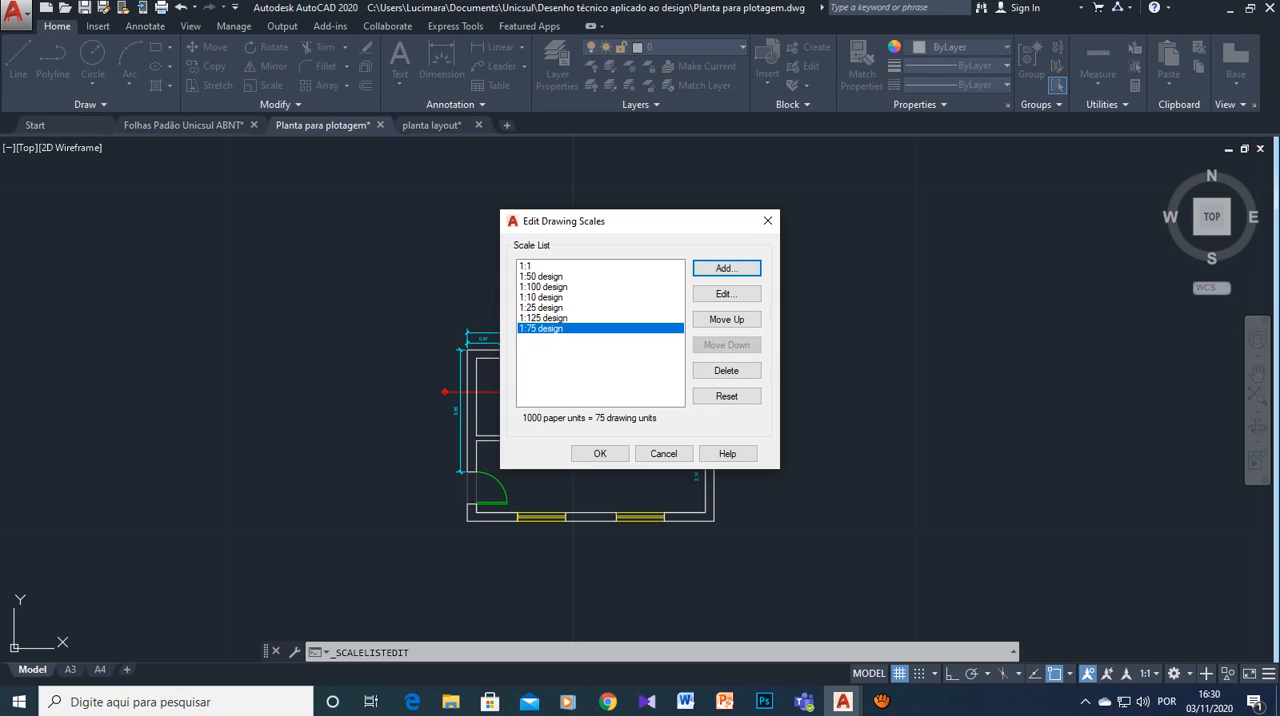
{"action": "left_click", "coordinate": [881, 701]}
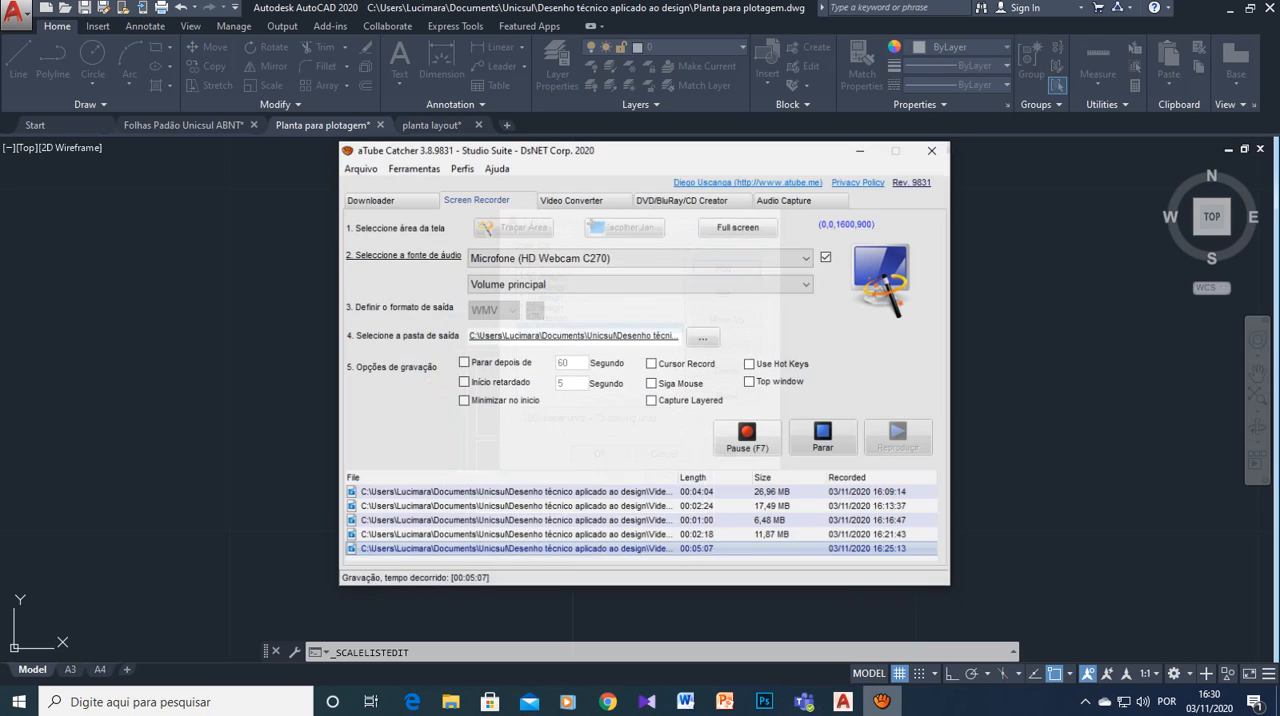
{"action": "left_click", "coordinate": [820, 432]}
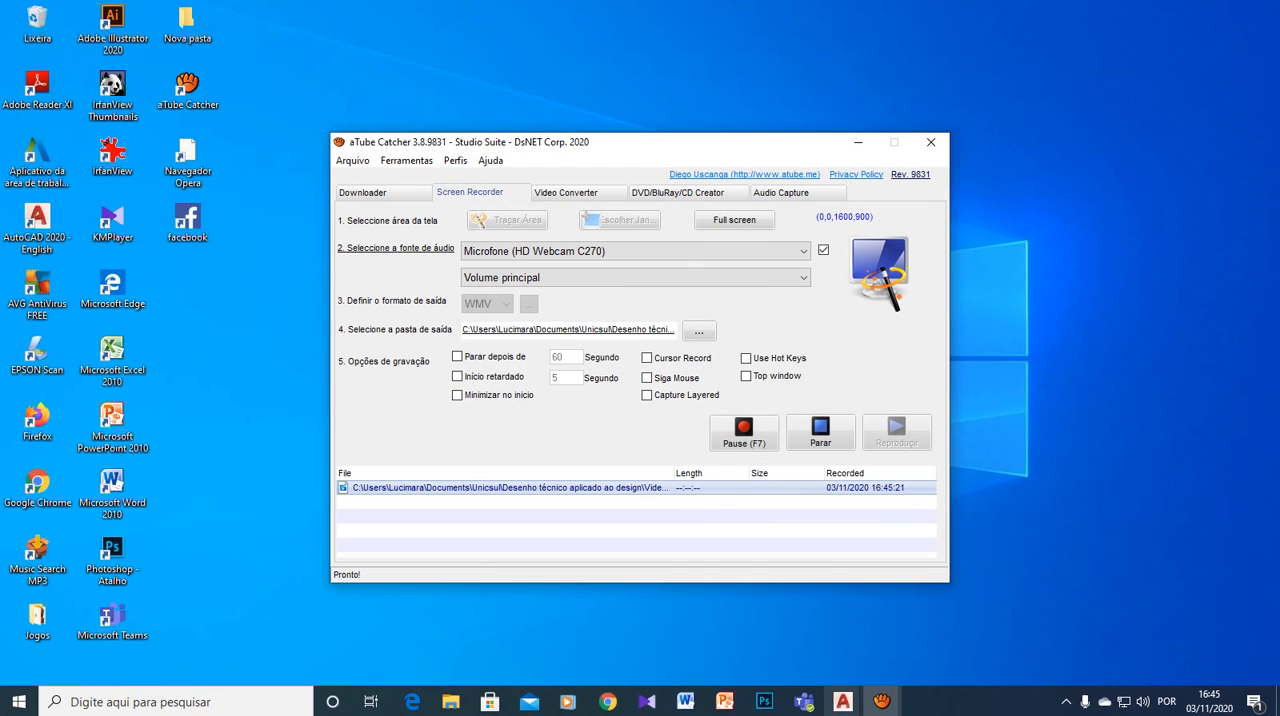
- Switch to the maximized "Planta para plotagem" drawing in AutoCAD and open its annotation scale list
{"action": "mouse_move", "coordinate": [843, 701]}
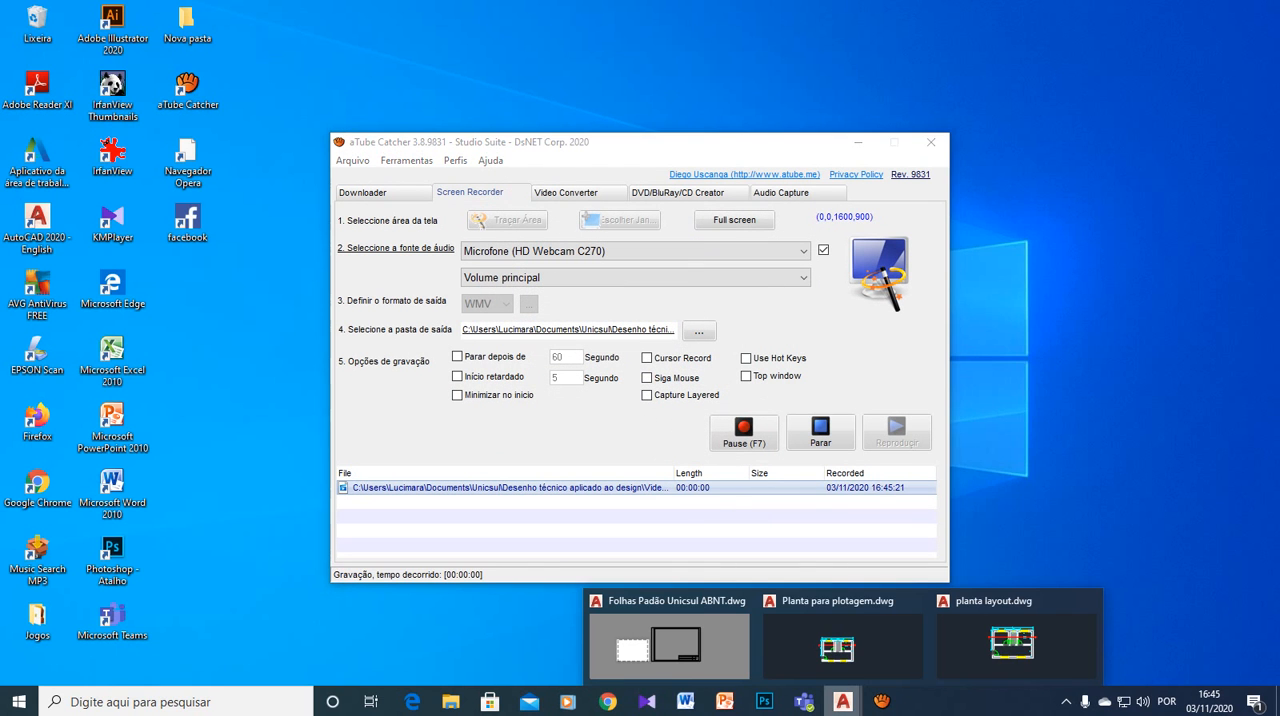
{"action": "left_click", "coordinate": [842, 646]}
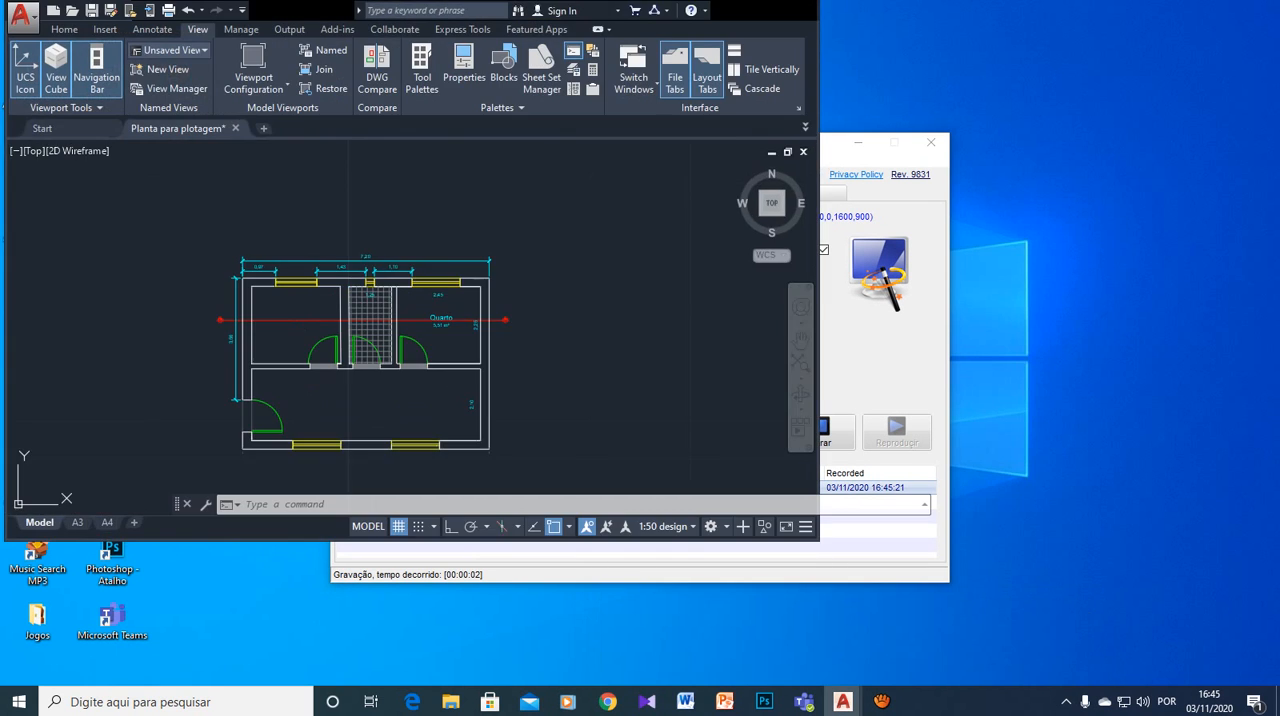
{"action": "left_click", "coordinate": [787, 10]}
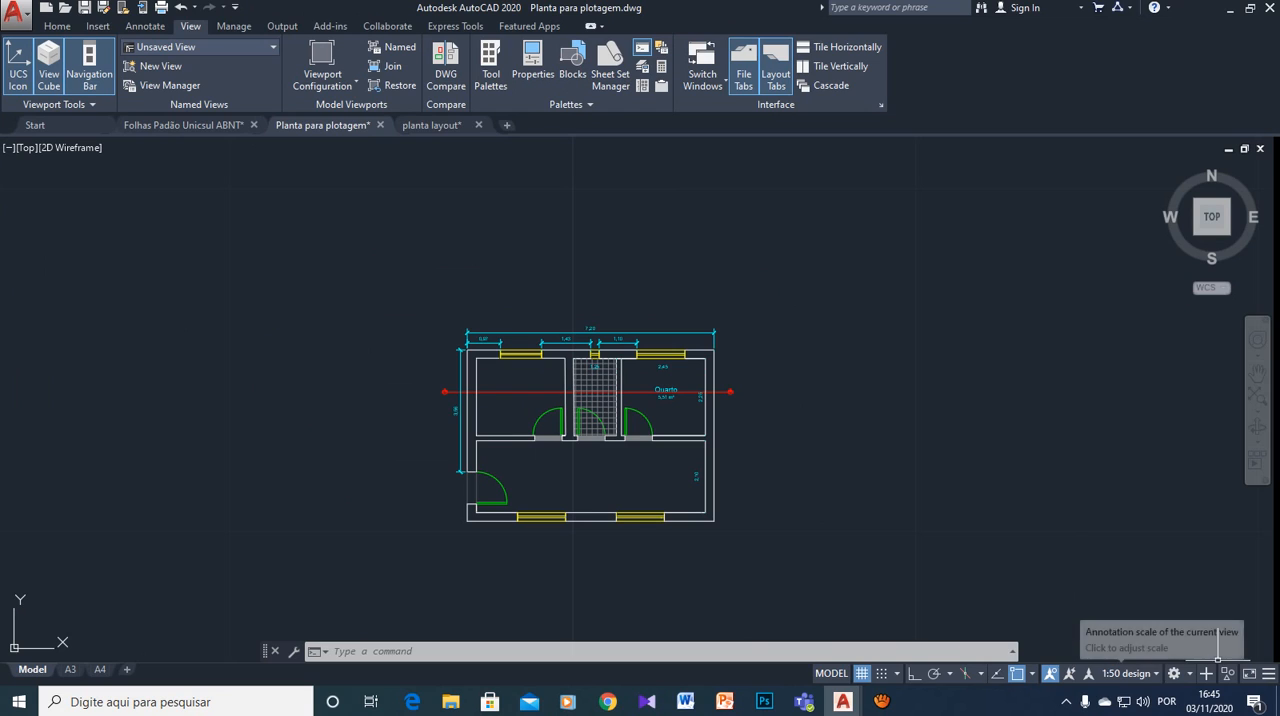
{"action": "left_click", "coordinate": [1128, 673]}
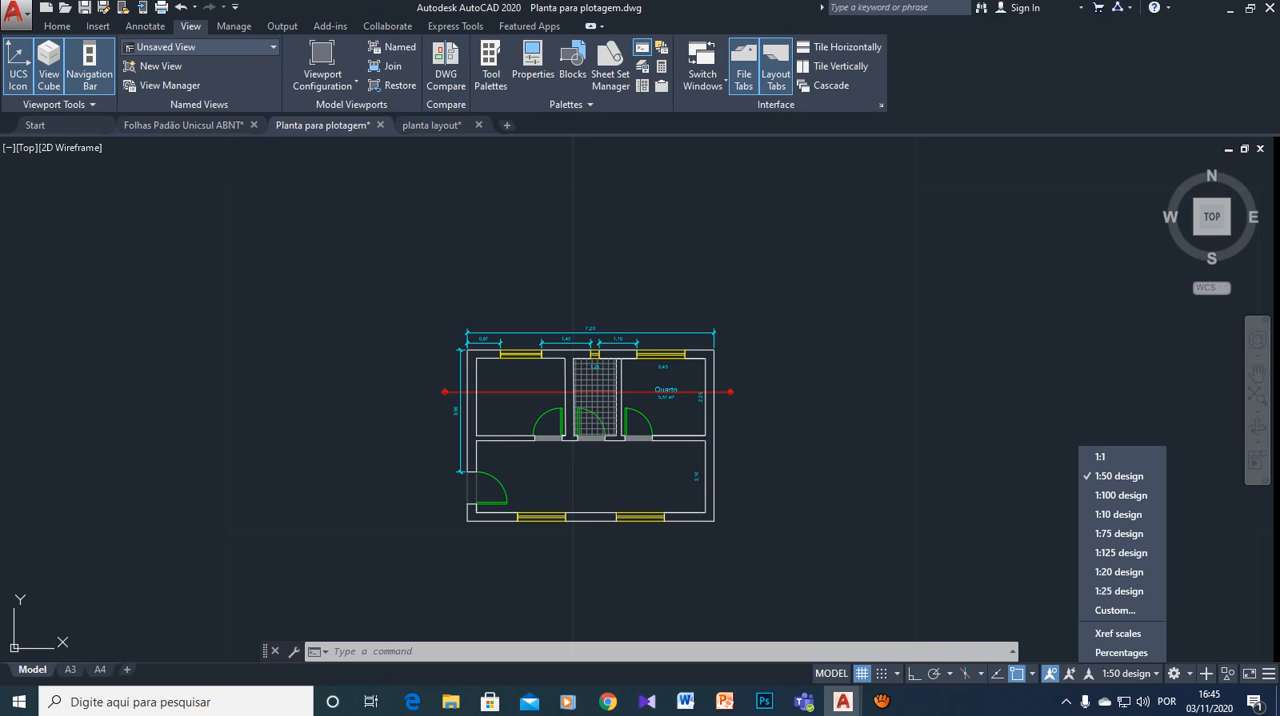
- Open the A3 layout and set the scale of its viewport to 1:10 design
{"action": "key", "text": "Escape"}
{"action": "left_click", "coordinate": [70, 669]}
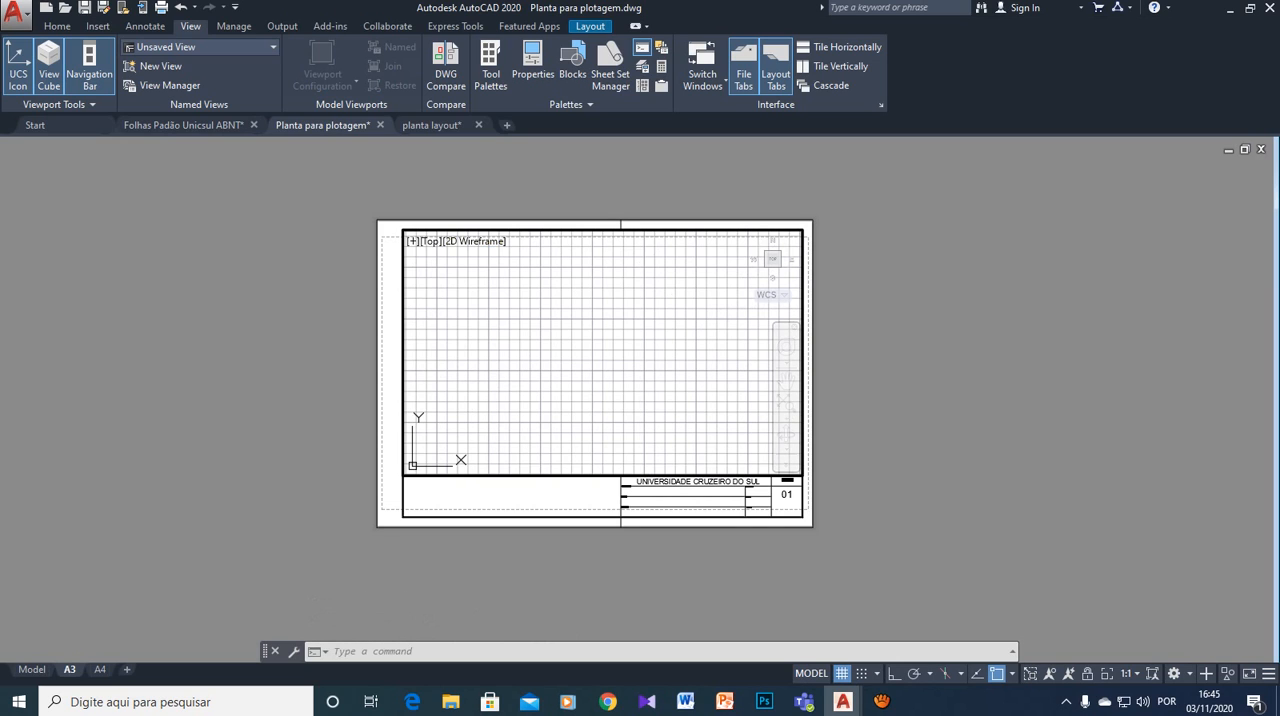
{"action": "left_click", "coordinate": [1127, 673]}
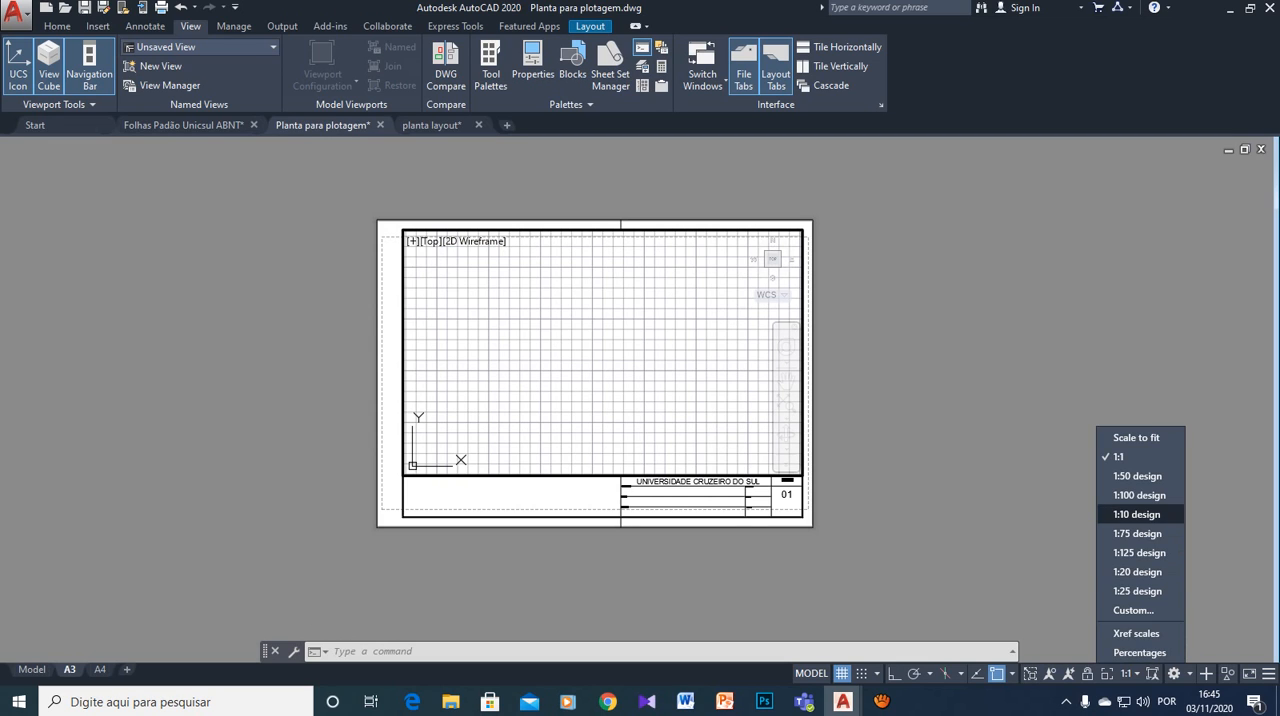
{"action": "left_click", "coordinate": [1137, 514]}
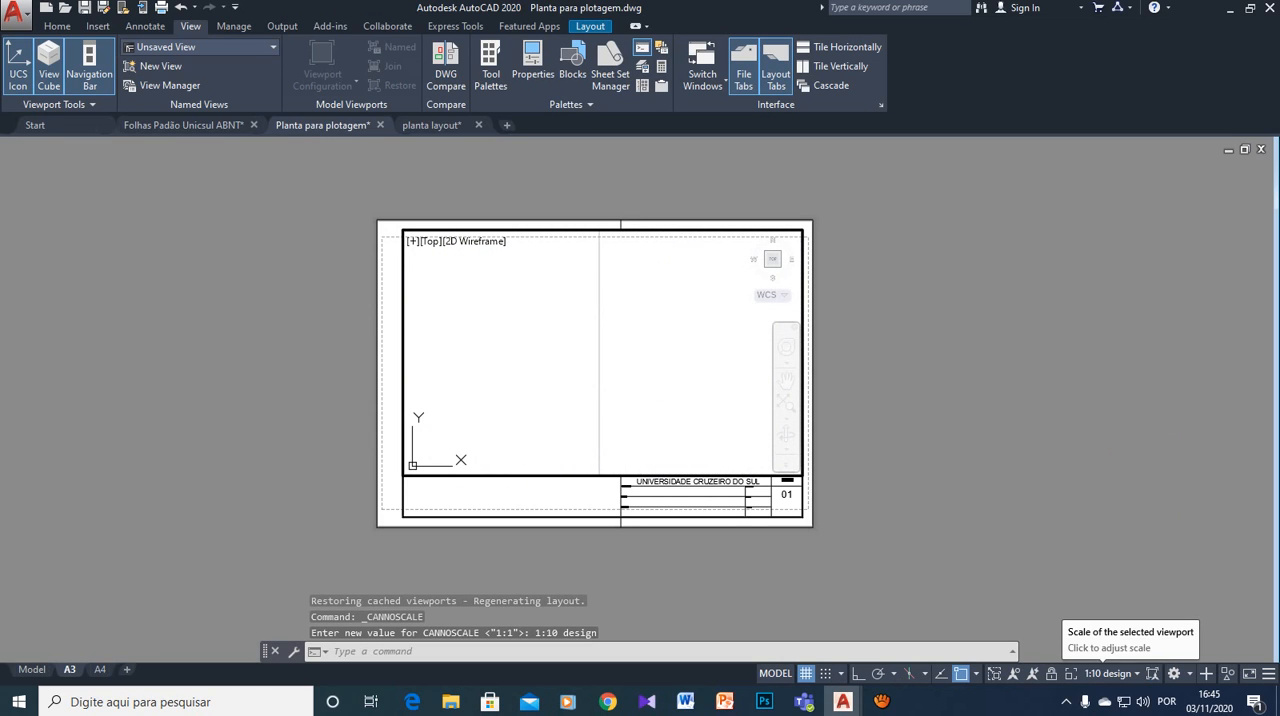
- Try the 1:125 design scale on the A3 layout's viewport and return it to 1:1
{"action": "left_click", "coordinate": [1110, 673]}
{"action": "left_click", "coordinate": [1101, 552]}
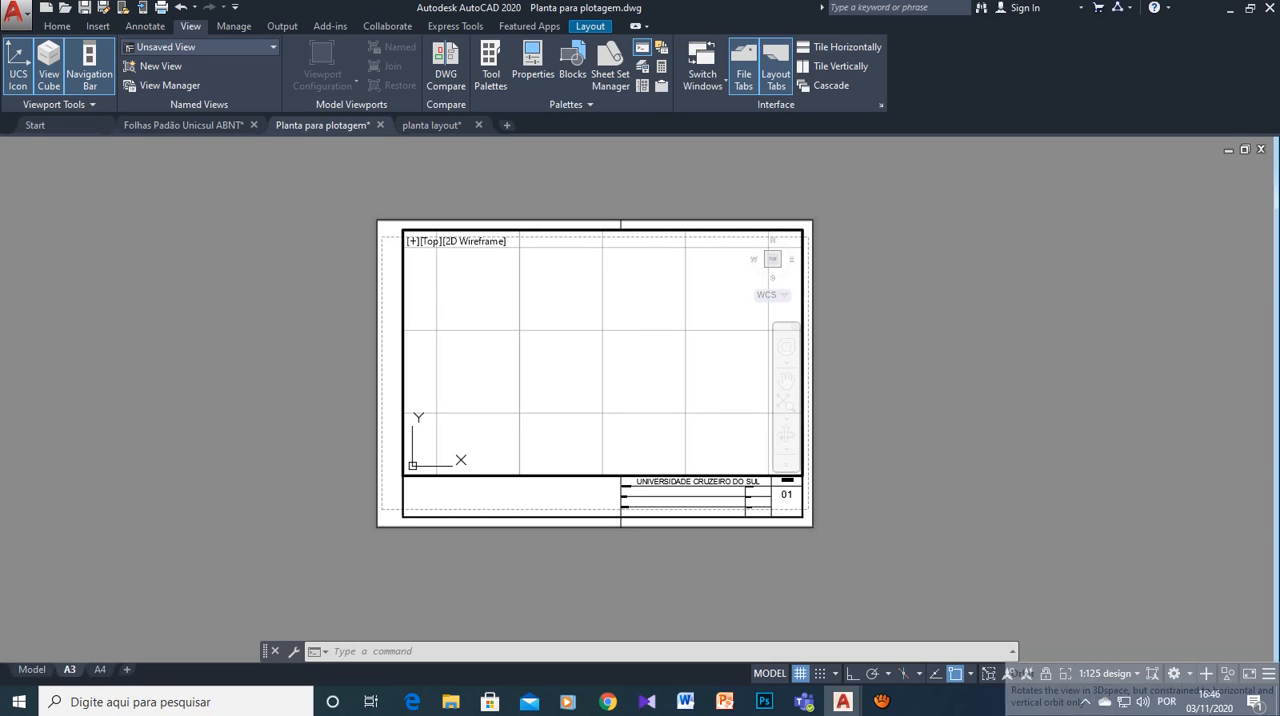
{"action": "left_click", "coordinate": [1108, 674]}
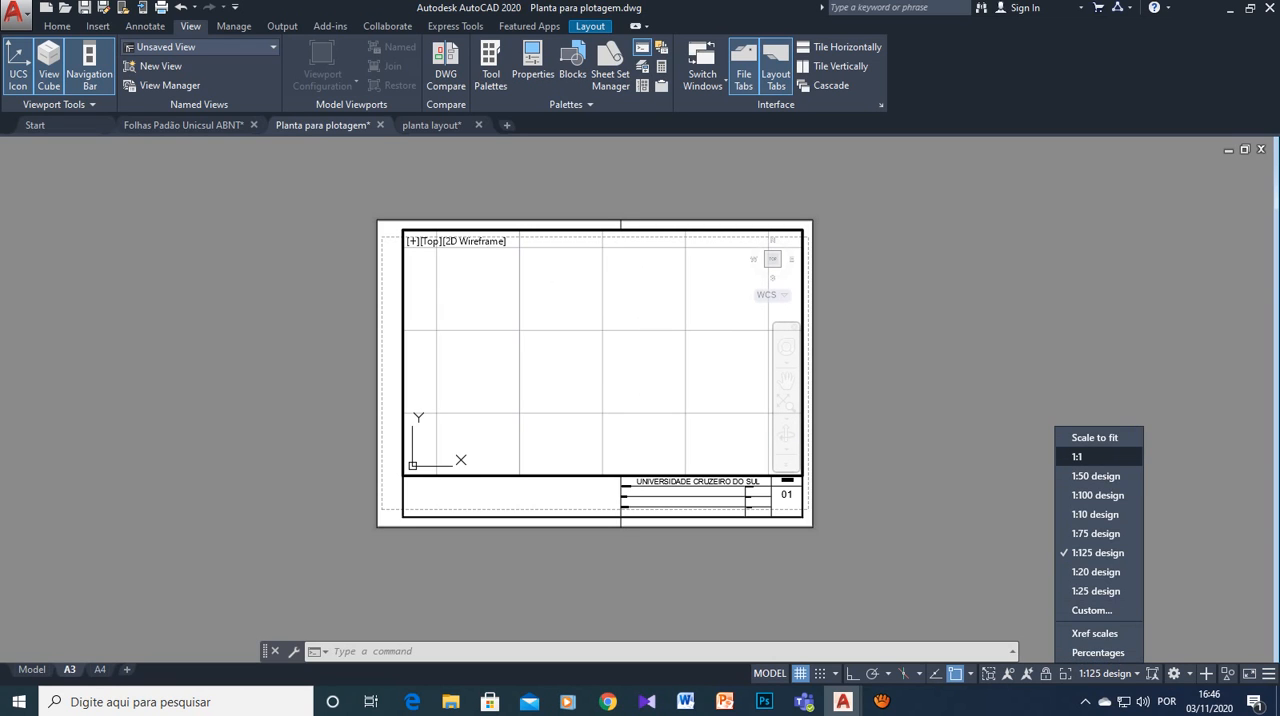
{"action": "left_click", "coordinate": [1077, 456]}
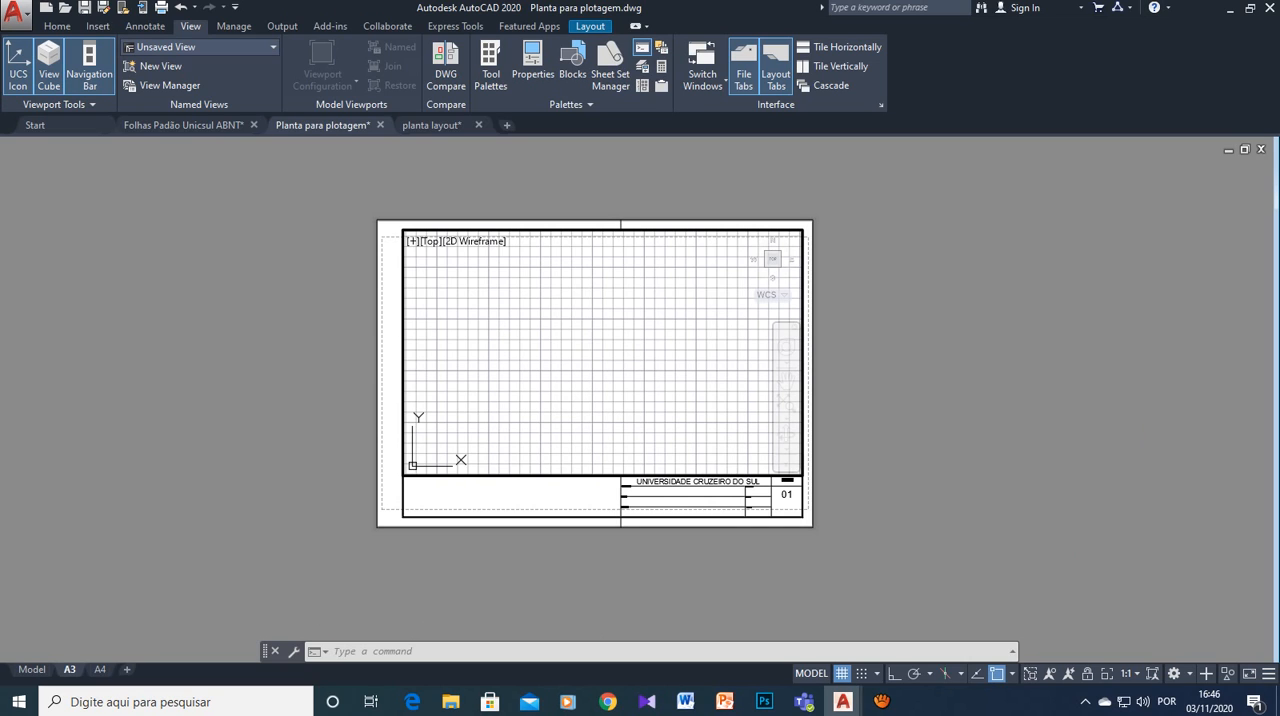
{"action": "left_click", "coordinate": [57, 26]}
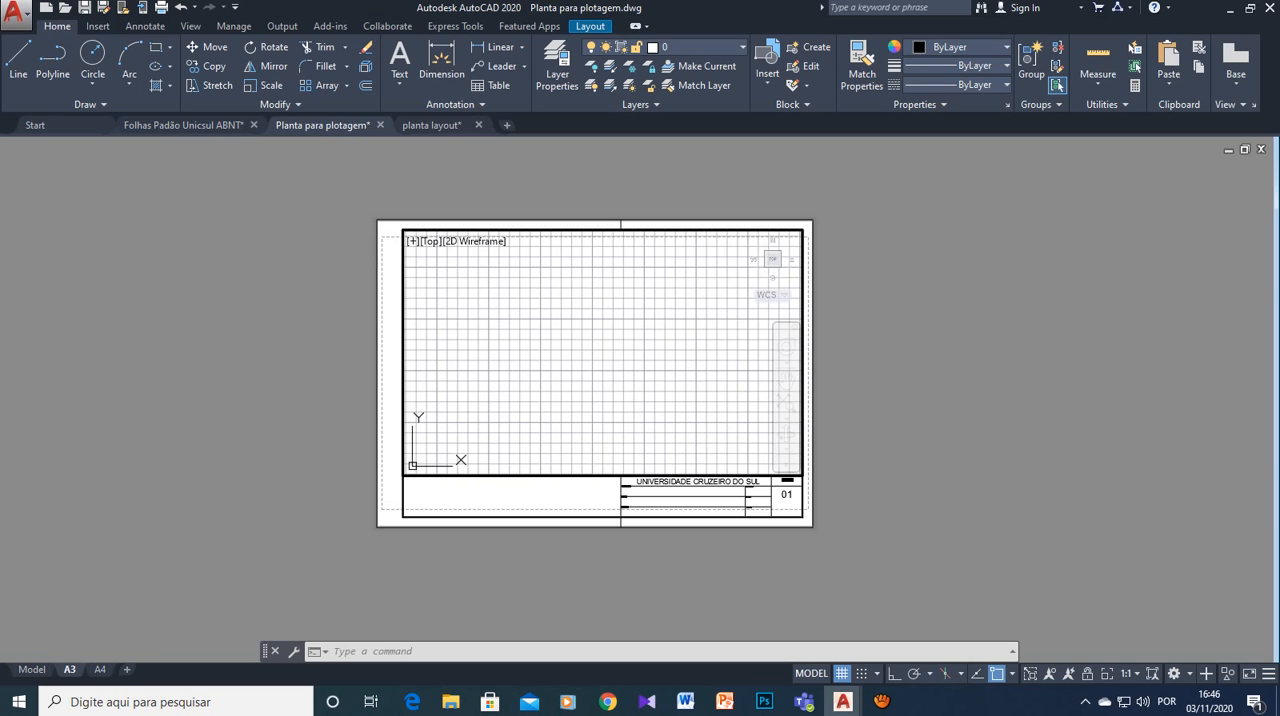
{"action": "type", "text": "vp"}
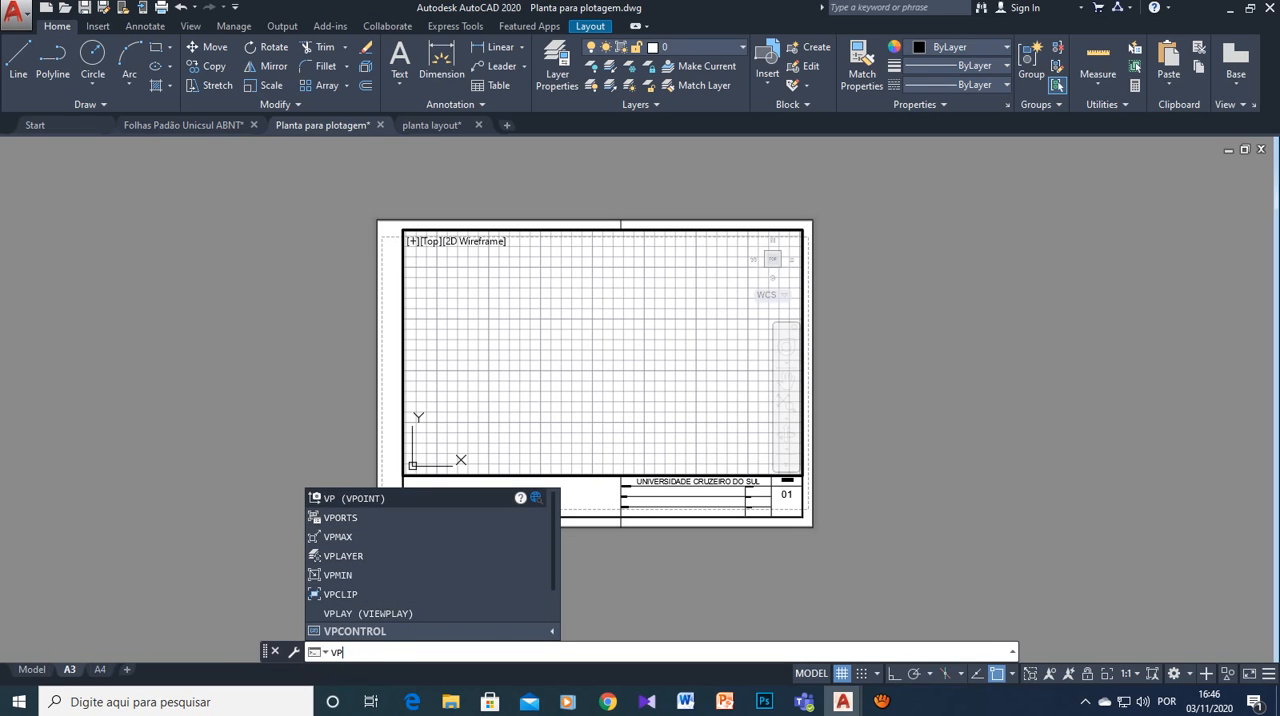
{"action": "key", "text": "Down"}
{"action": "key", "text": "Down"}
{"action": "key", "text": "Down"}
{"action": "key", "text": "Up"}
{"action": "key", "text": "Up"}
{"action": "key", "text": "Up"}
{"action": "key", "text": "Down"}
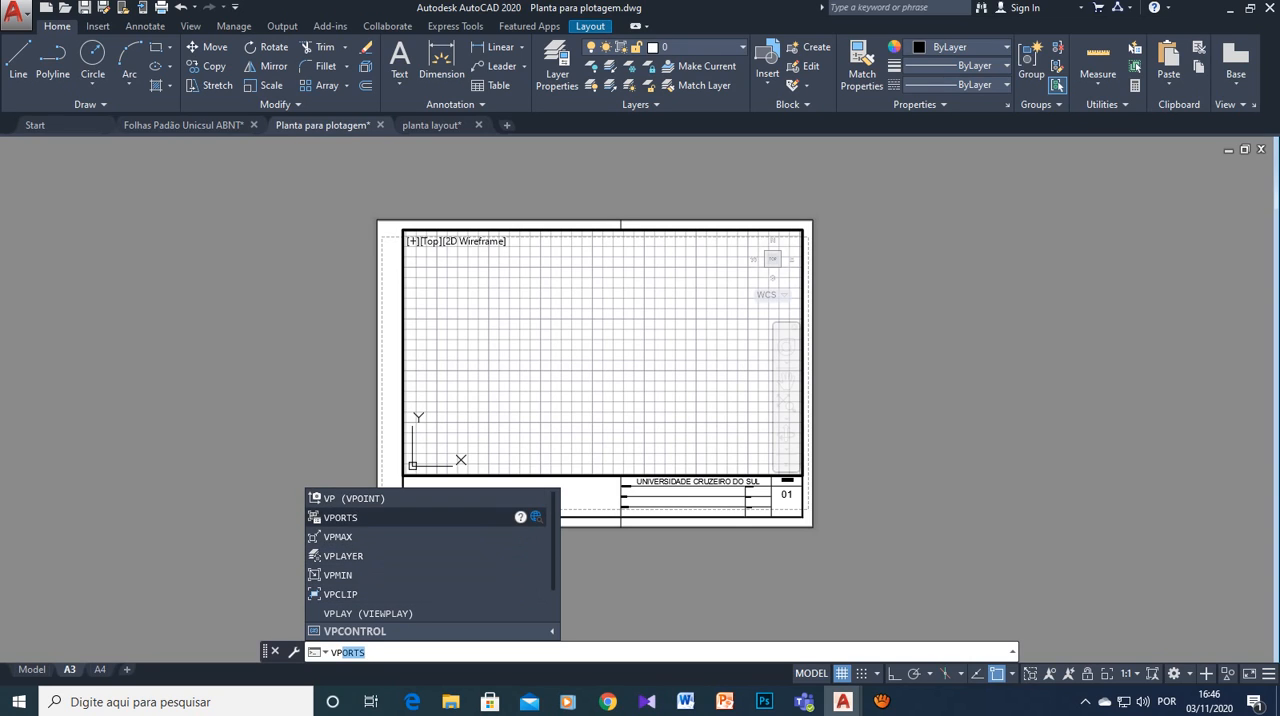
{"action": "key", "text": "Down"}
{"action": "key", "text": "Down"}
{"action": "key", "text": "Down"}
{"action": "key", "text": "Up"}
{"action": "key", "text": "Up"}
{"action": "key", "text": "Up"}
{"action": "key", "text": "Up"}
{"action": "key", "text": "Down"}
{"action": "key", "text": "Down"}
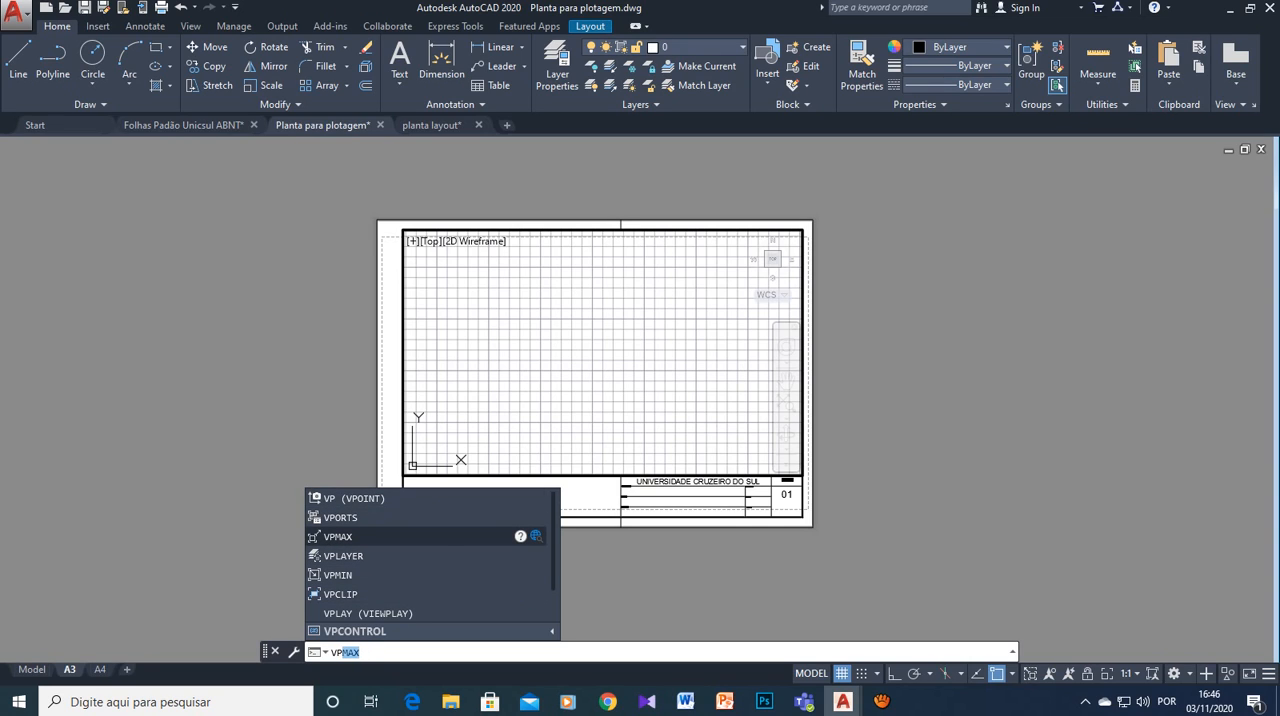
{"action": "key", "text": "Up"}
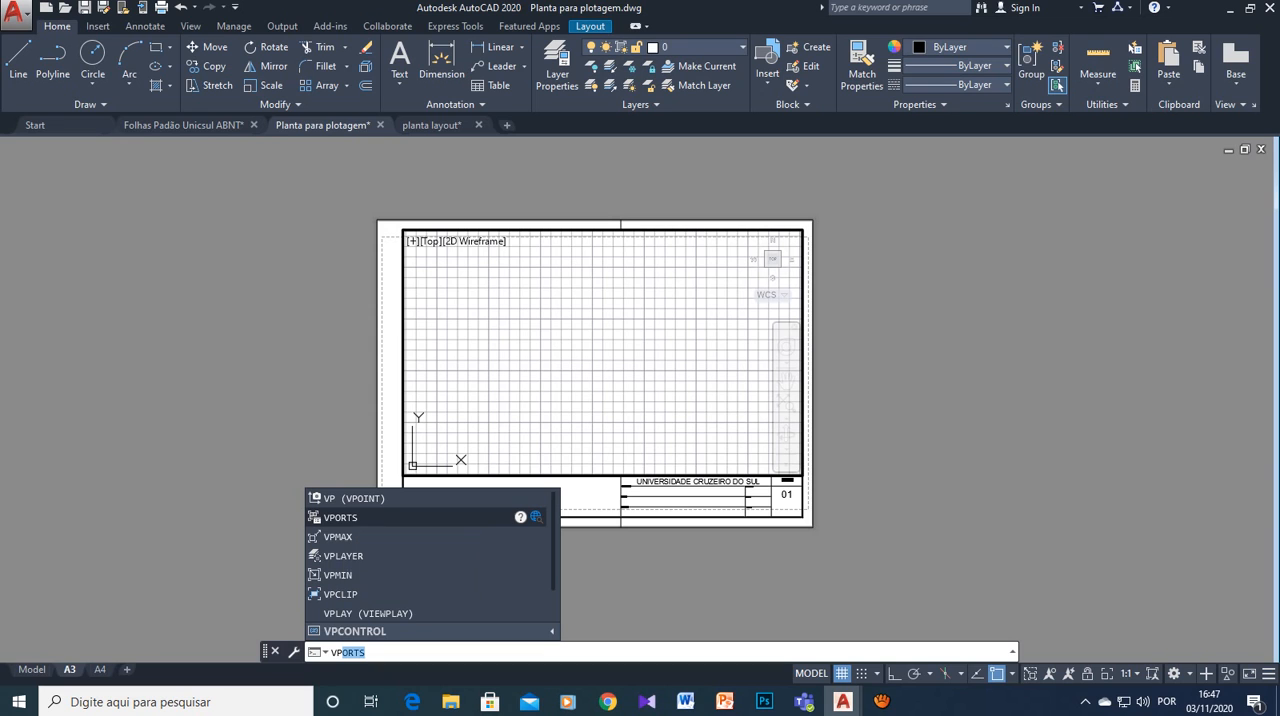
{"action": "key", "text": "Return"}
{"action": "mouse_move", "coordinate": [881, 701]}
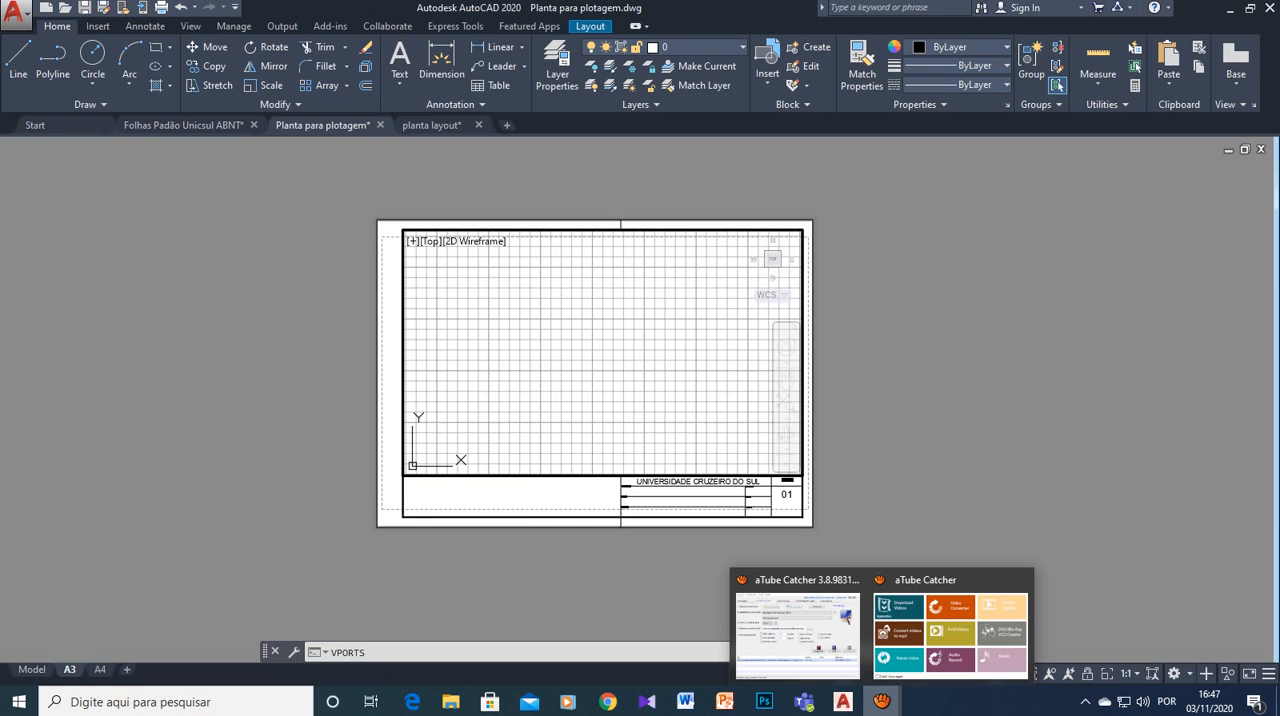
{"action": "left_click", "coordinate": [800, 620]}
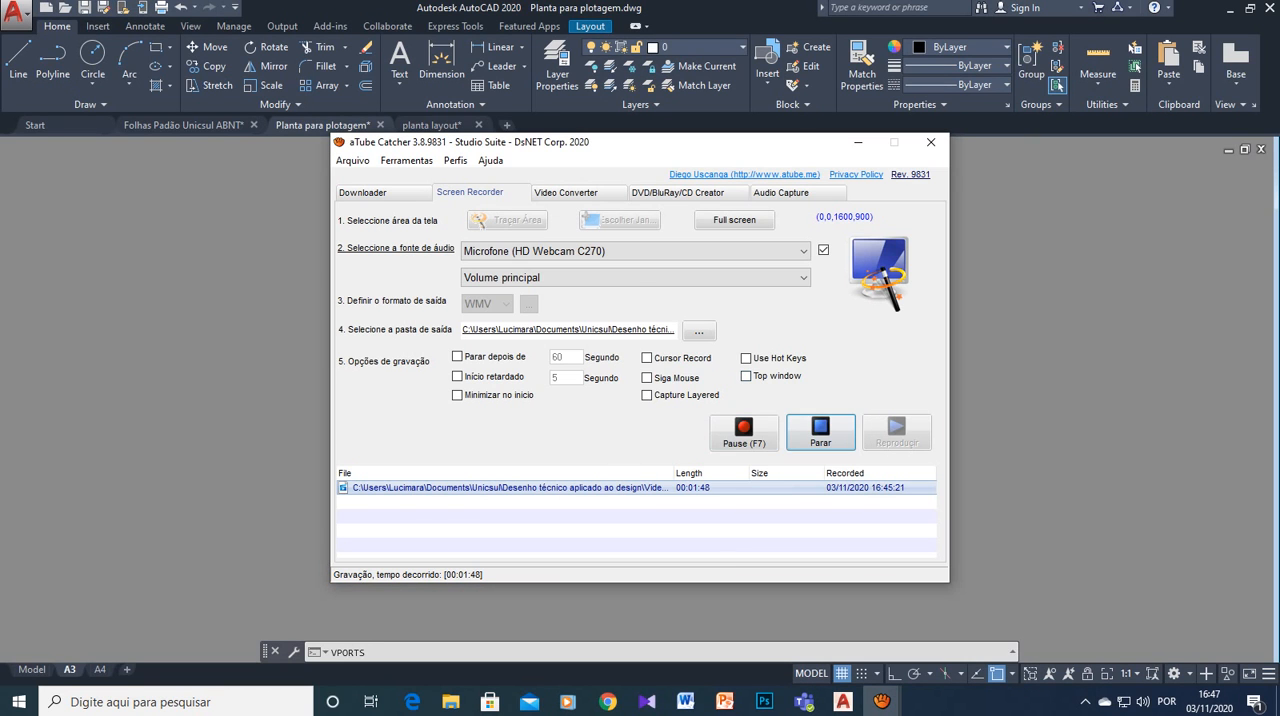
{"action": "left_click", "coordinate": [820, 432]}
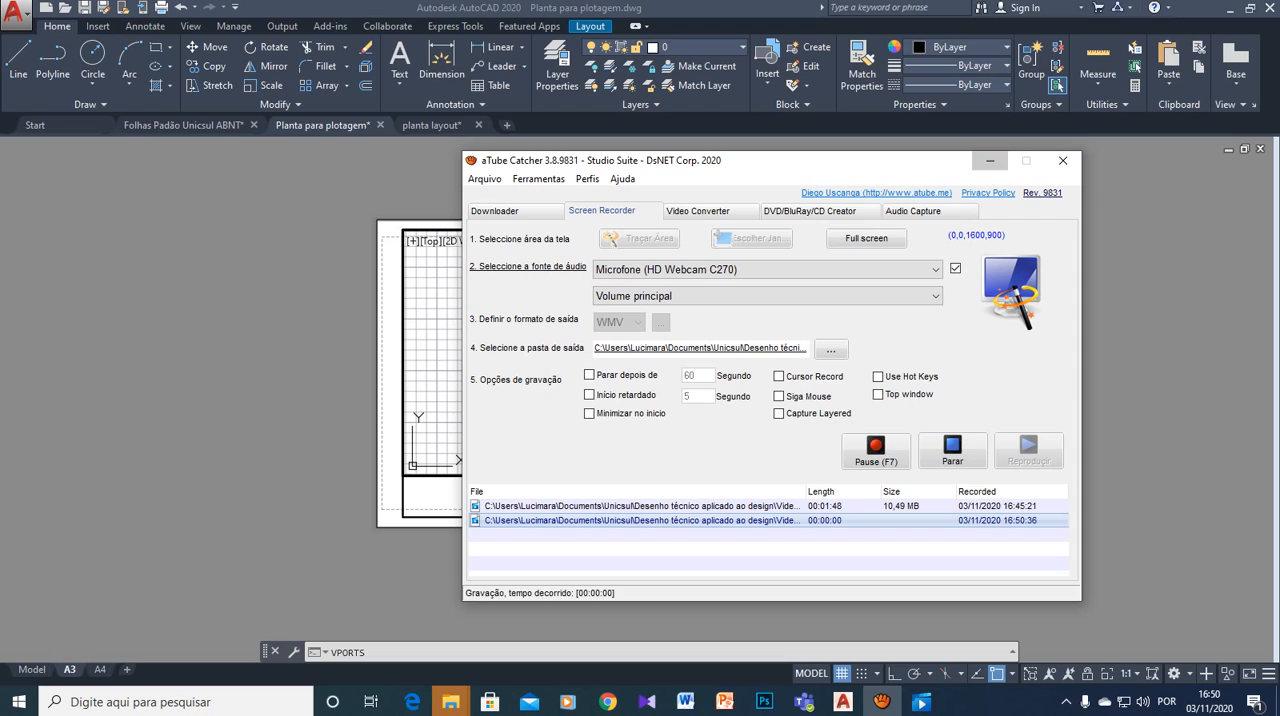
{"action": "left_click", "coordinate": [990, 161]}
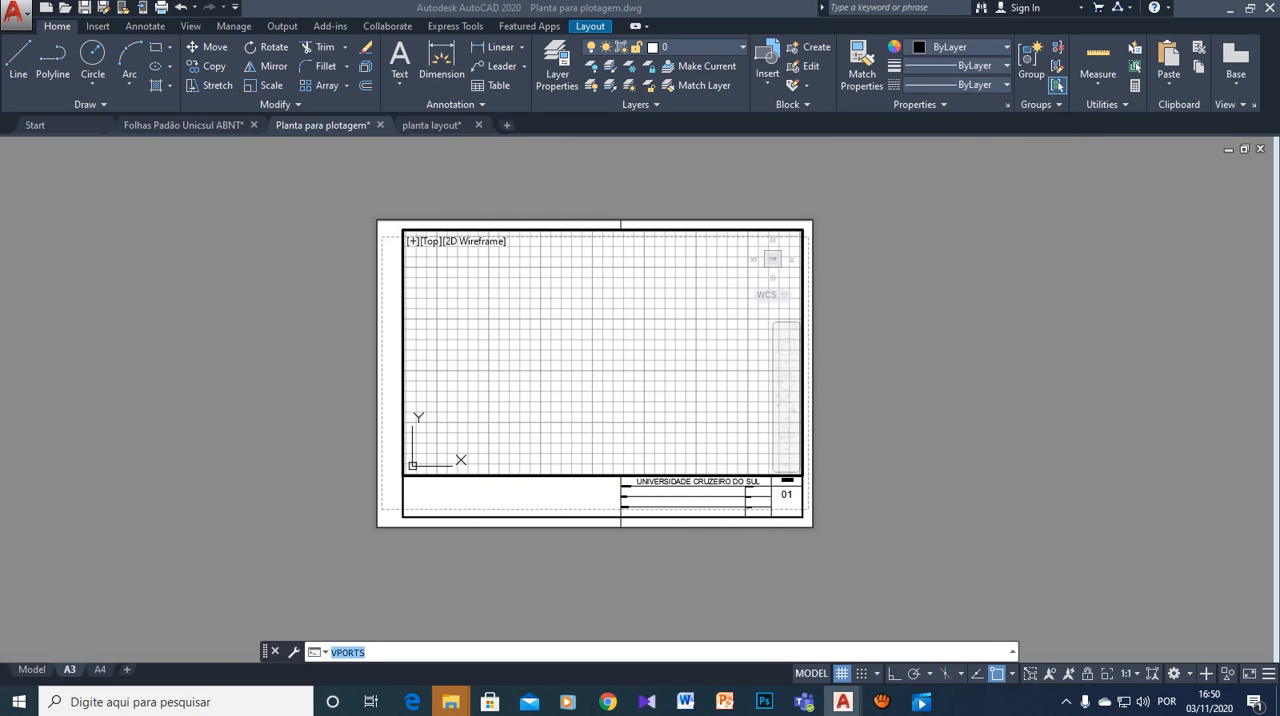
{"action": "key", "text": "Escape"}
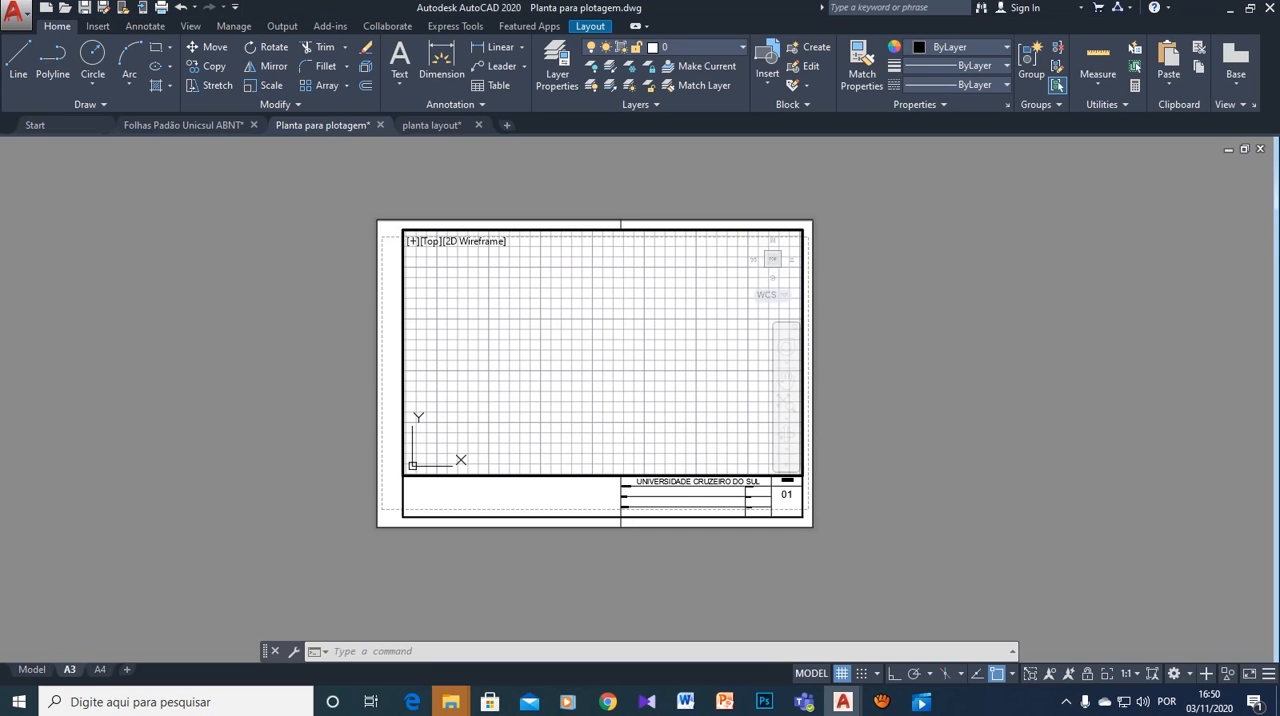
- Create a Single viewport with VPORTS that fills the A3 frame's drawing area above the title block
{"action": "type", "text": "VPORTS"}
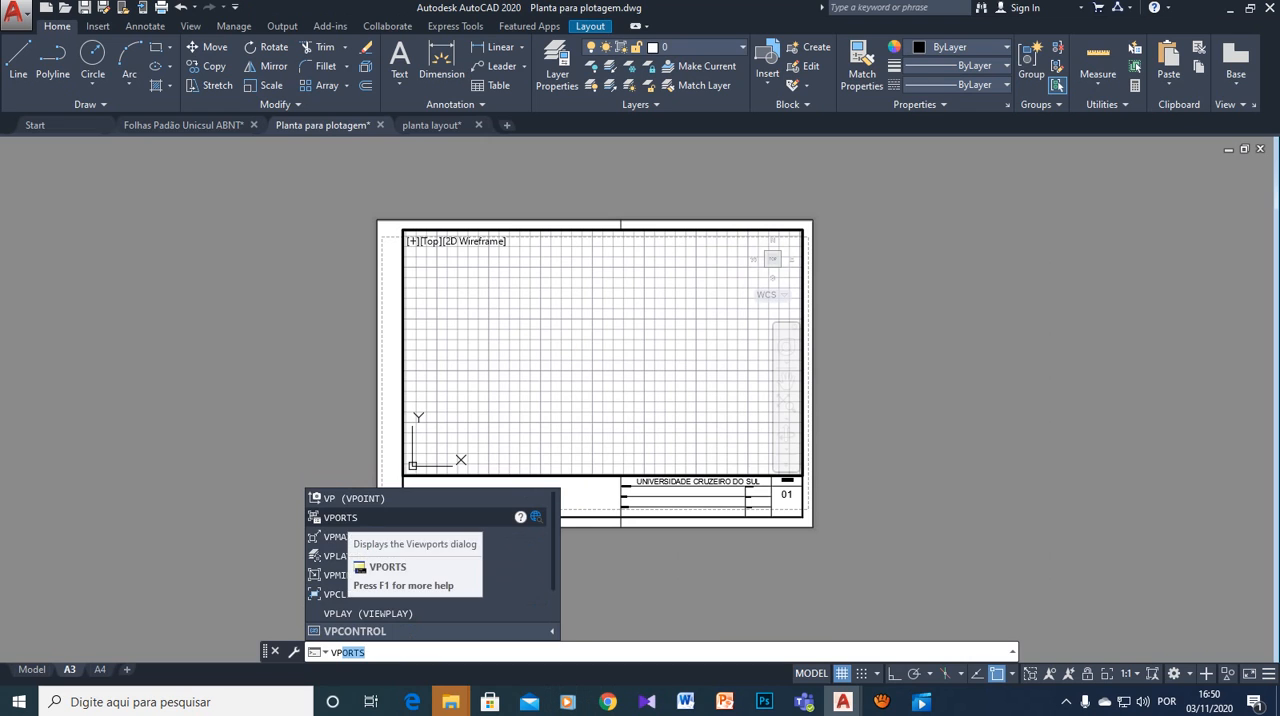
{"action": "key", "text": "Return"}
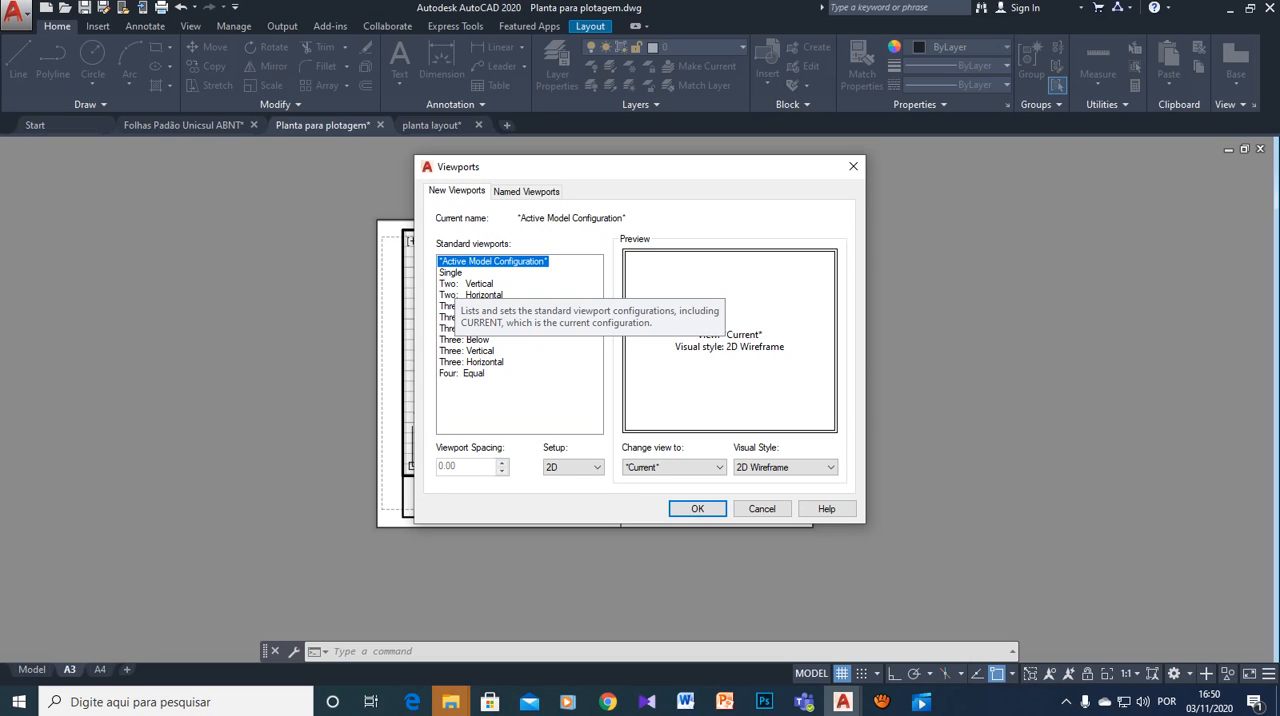
{"action": "left_click", "coordinate": [457, 284]}
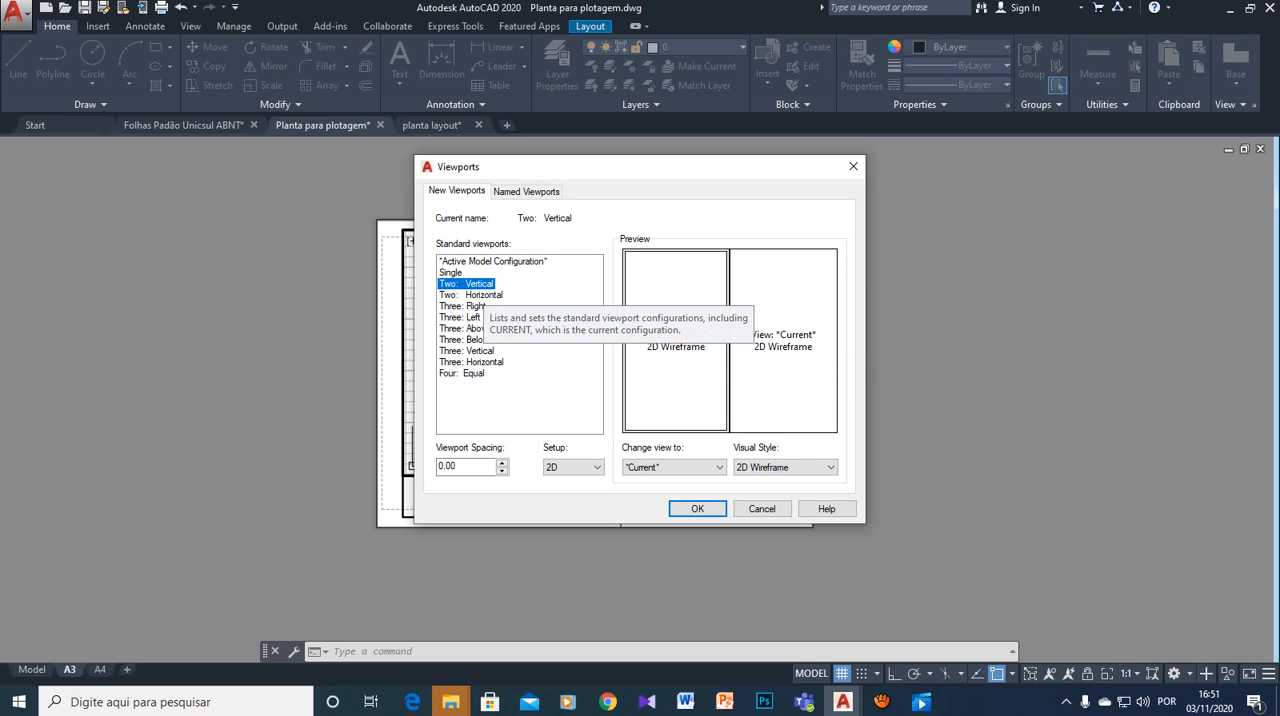
{"action": "left_click", "coordinate": [484, 295]}
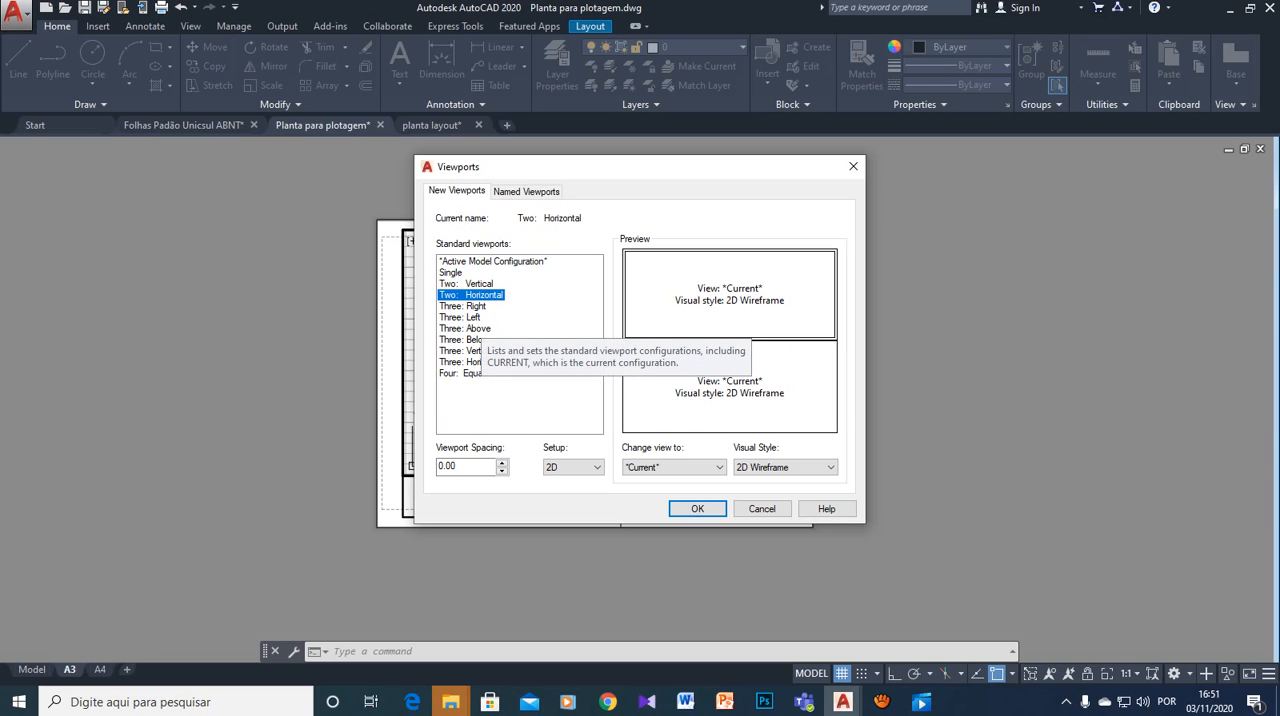
{"action": "left_click", "coordinate": [451, 273]}
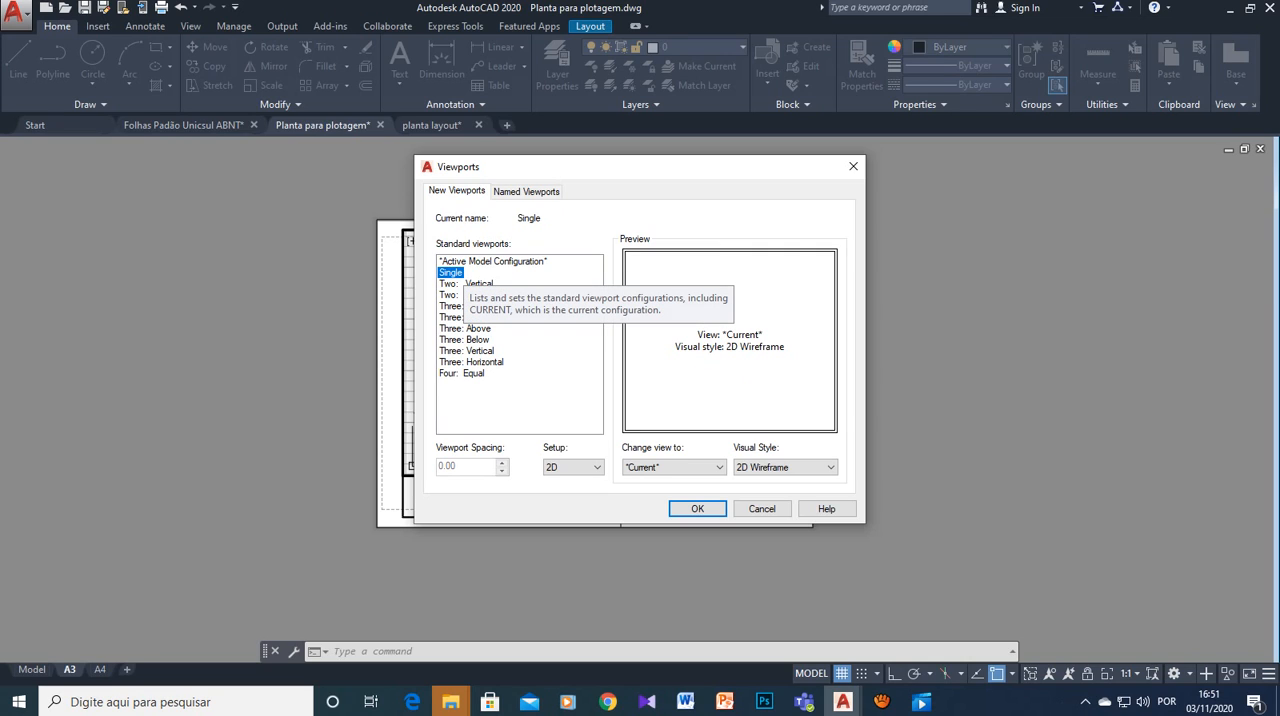
{"action": "left_click", "coordinate": [697, 508]}
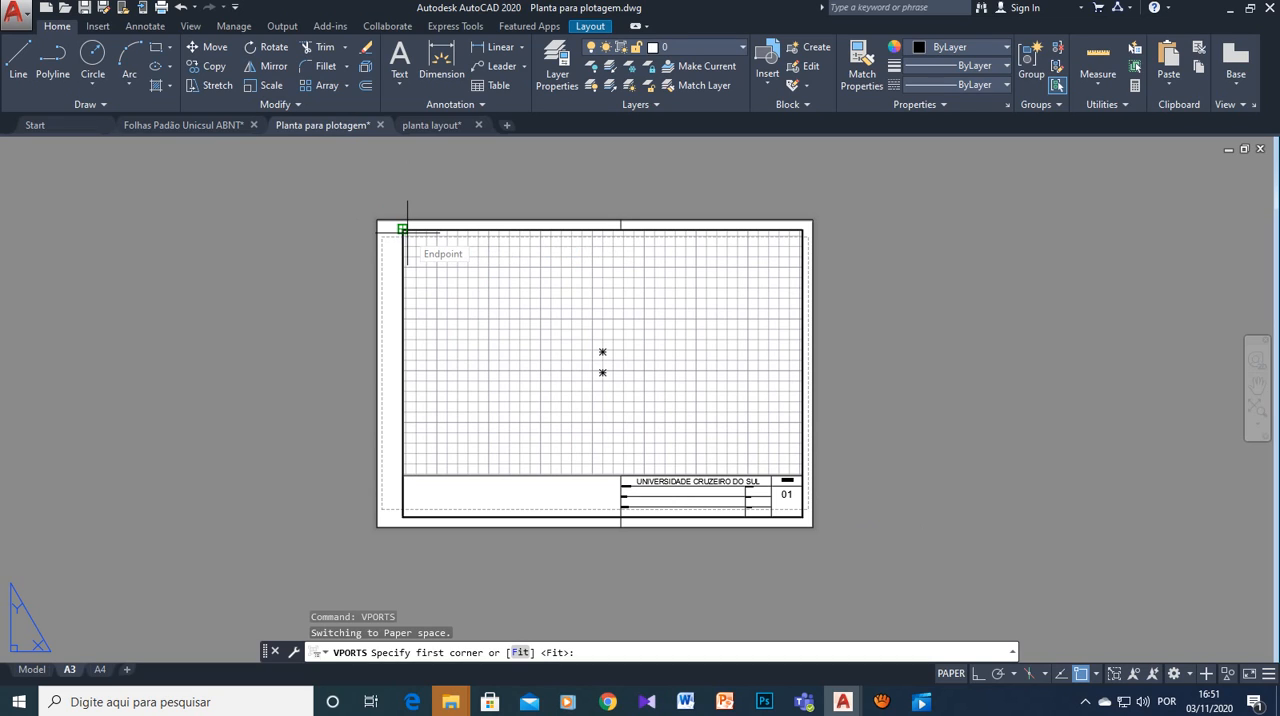
{"action": "left_click", "coordinate": [407, 230]}
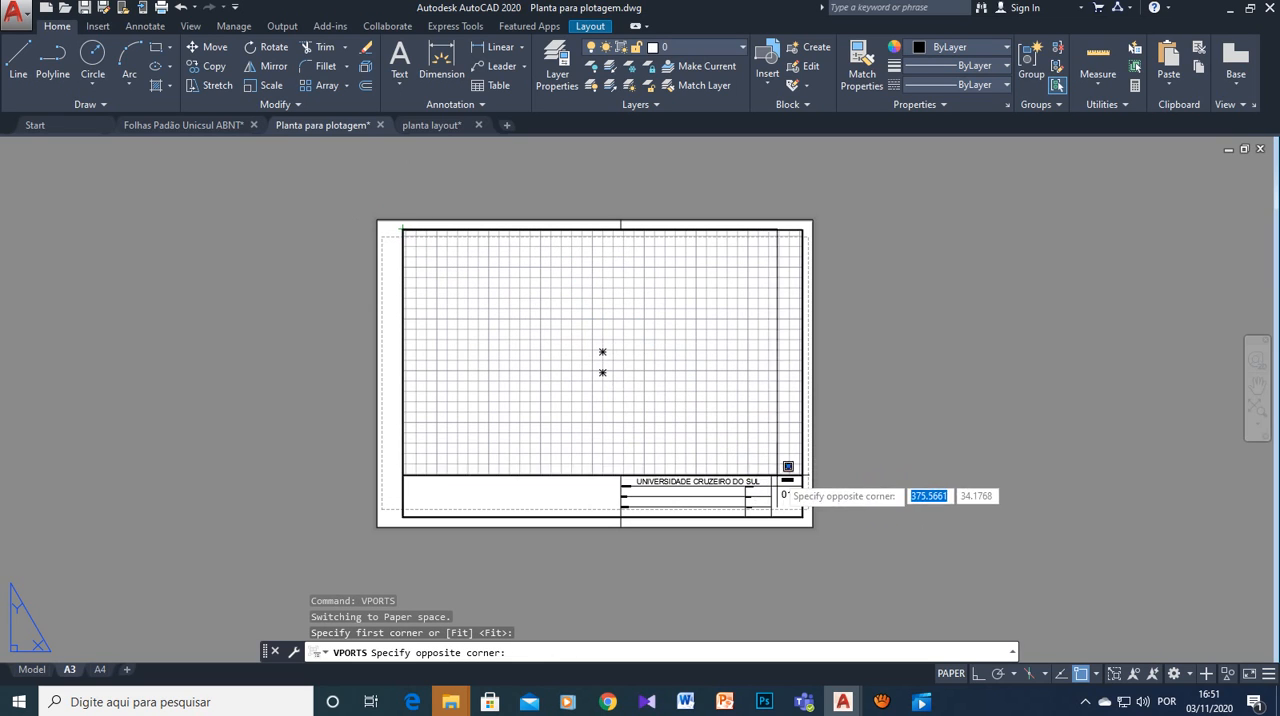
{"action": "left_click", "coordinate": [803, 474]}
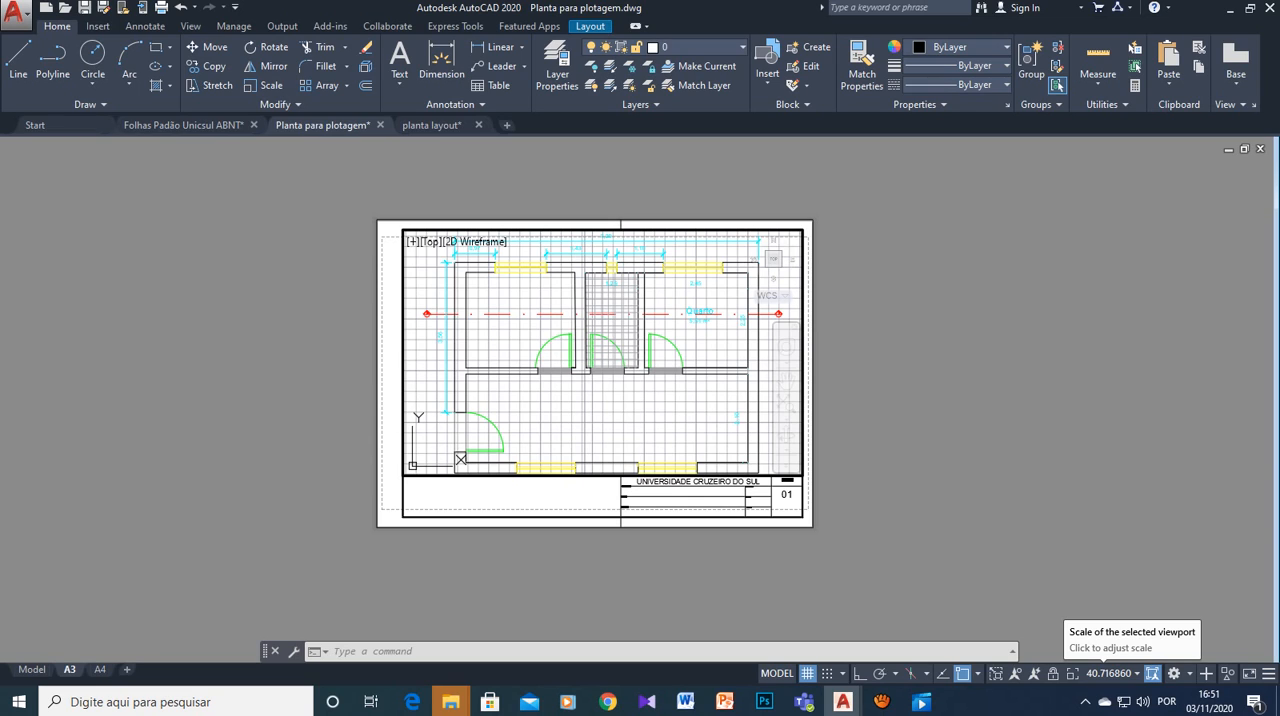
- Set the new viewport's scale to 1:50 design and shift the floor plan towards the left side of the frame
{"action": "left_click", "coordinate": [1112, 673]}
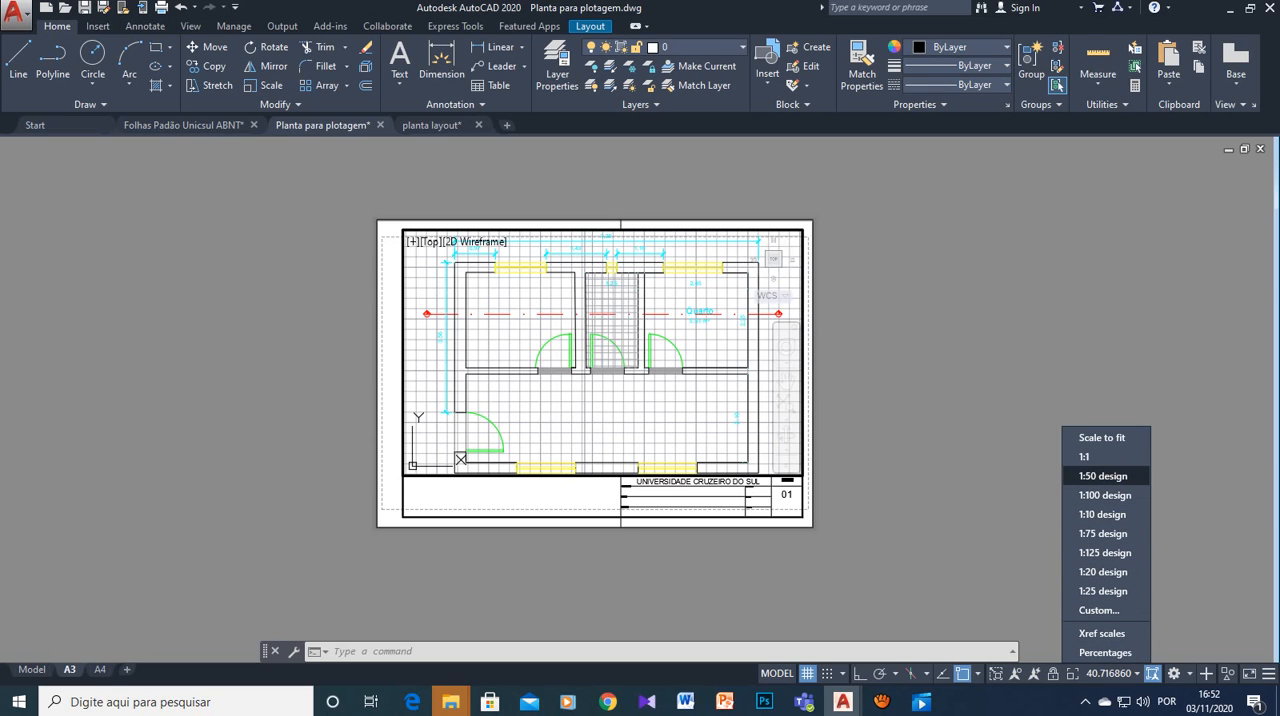
{"action": "left_click", "coordinate": [1103, 476]}
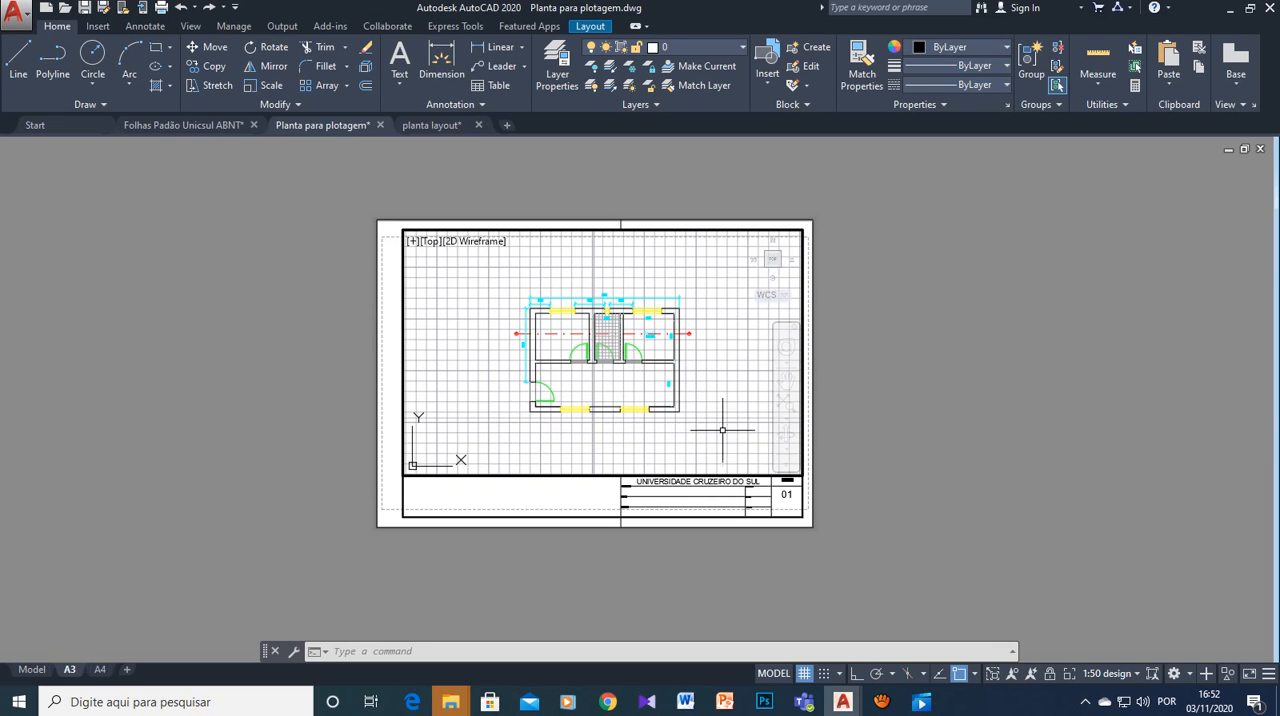
{"action": "middle_click_drag", "start_coordinate": [733, 424], "coordinate": [668, 409]}
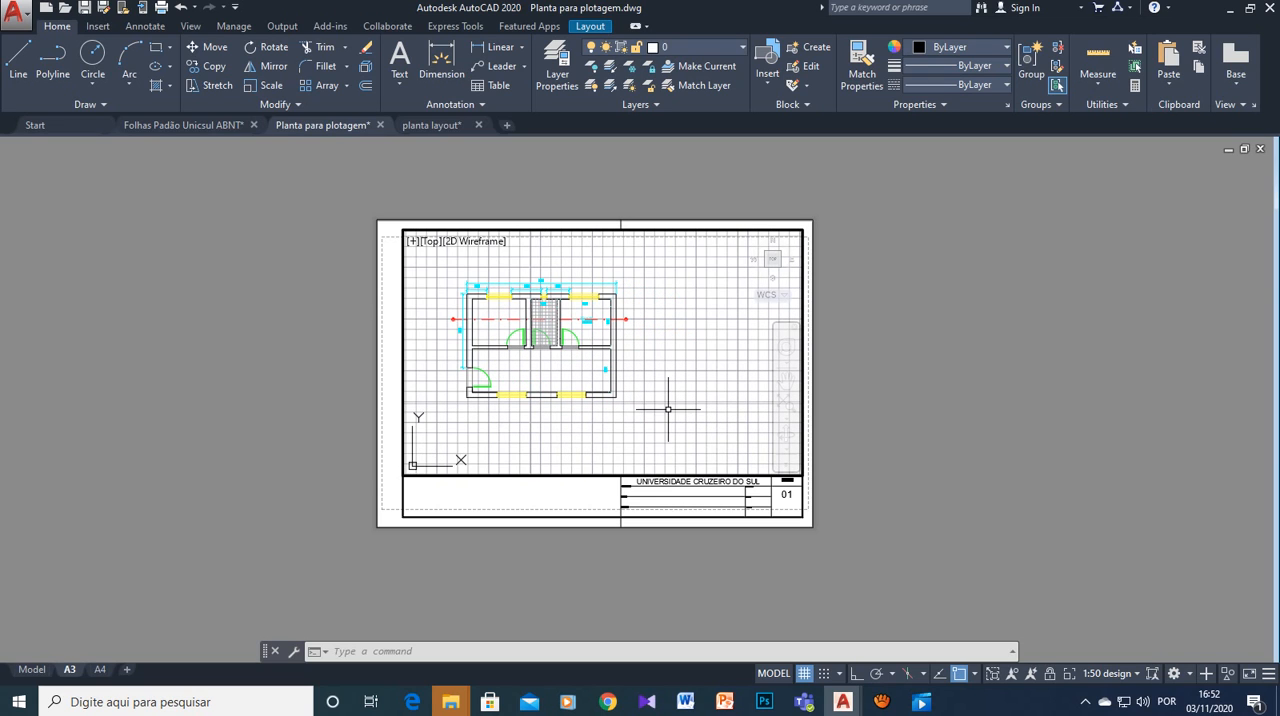
- Zoom in inside the viewport, restore its scale to 1:50 design and bring the plan back towards the middle
{"action": "scroll", "coordinate": [668, 409], "scroll_direction": "up", "scroll_amount": 5}
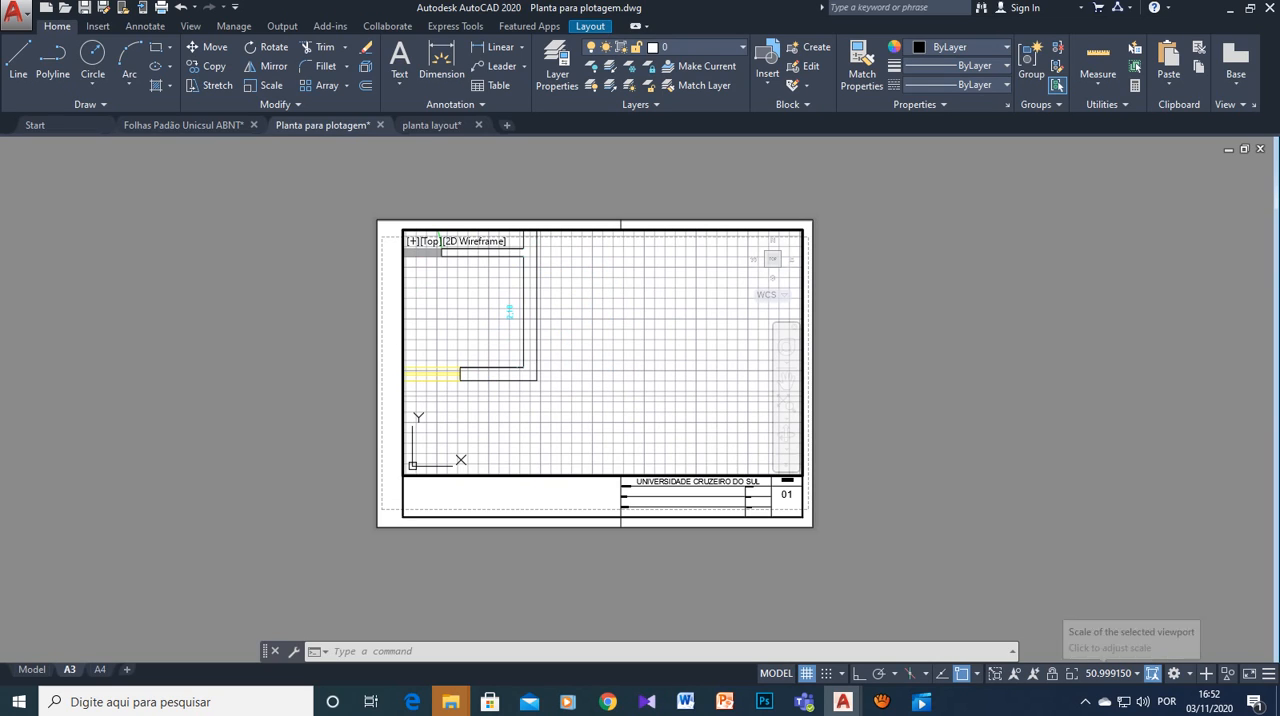
{"action": "left_click", "coordinate": [1110, 673]}
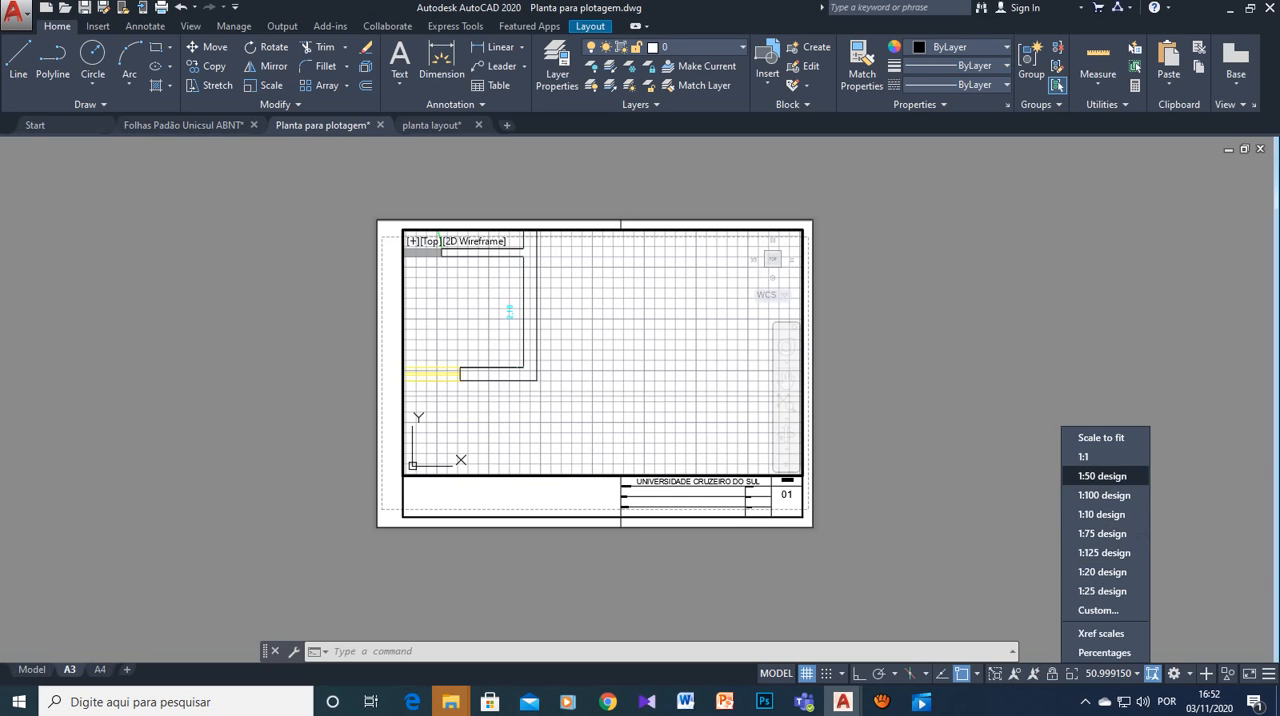
{"action": "left_click", "coordinate": [1102, 476]}
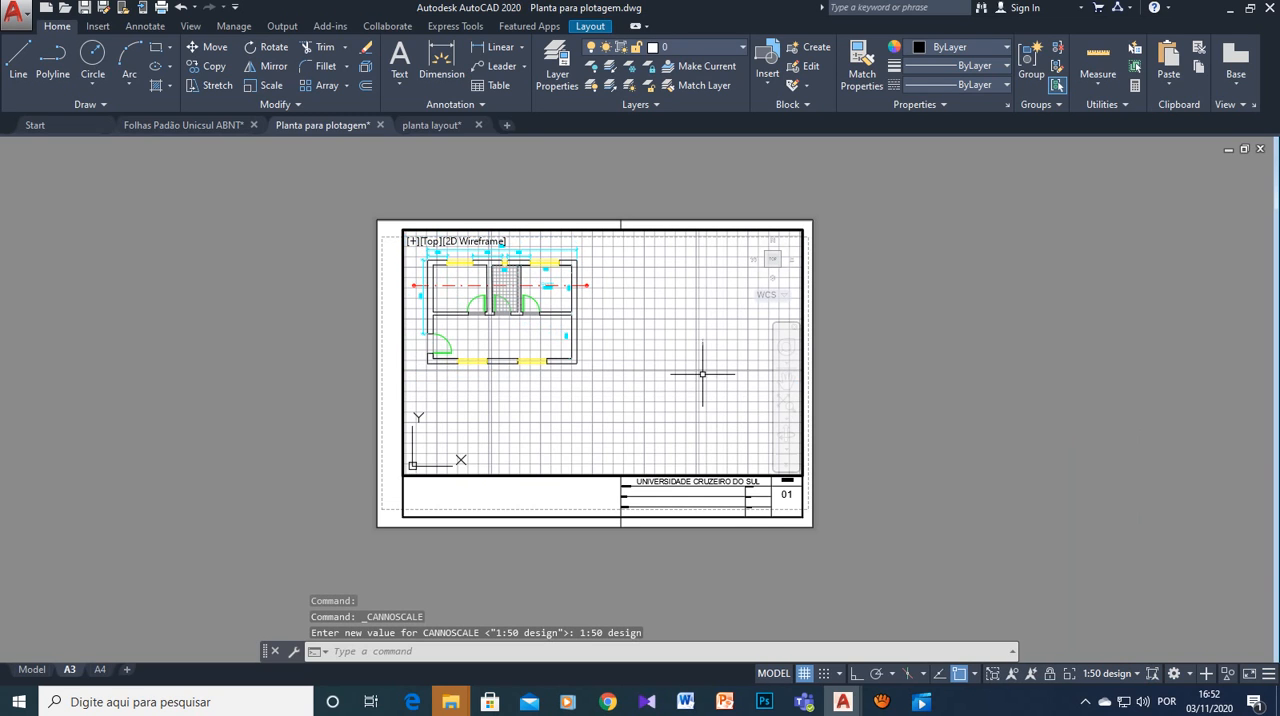
{"action": "middle_click_drag", "start_coordinate": [621, 341], "coordinate": [676, 372]}
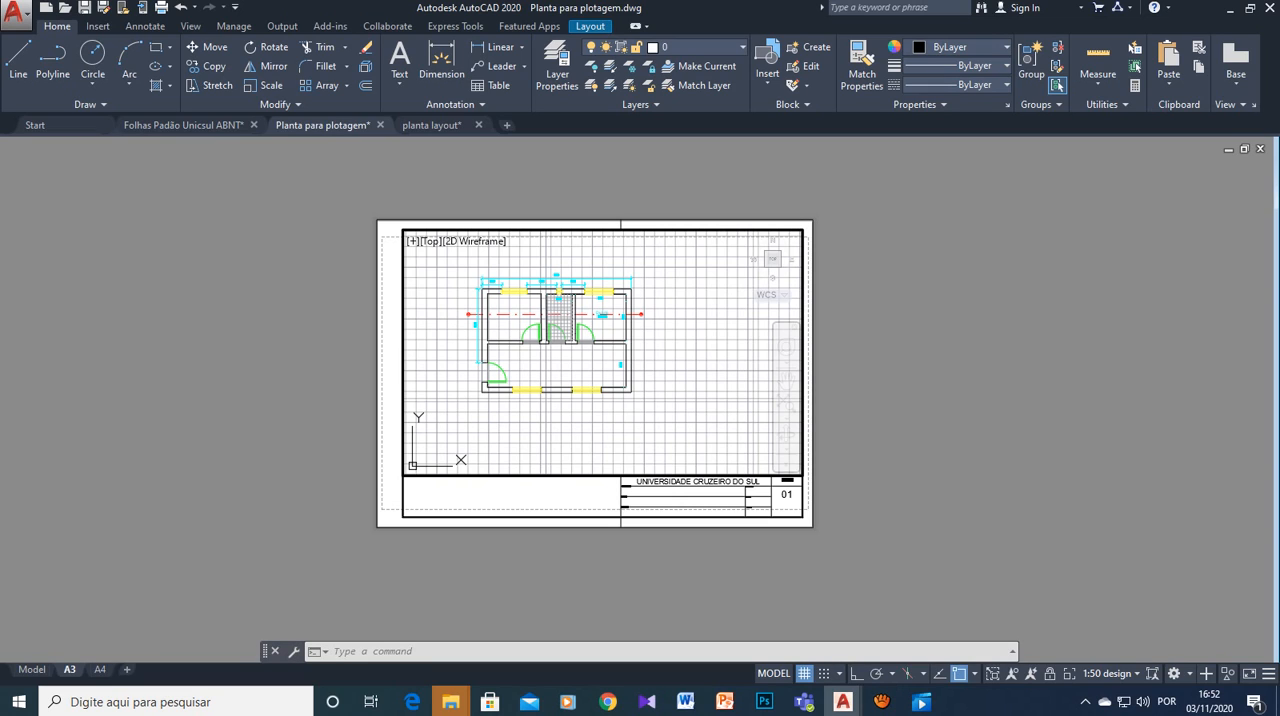
- Try the viewport at 1:25 design, centre the floor plan in it and return the scale to 1:50 design
{"action": "left_click", "coordinate": [1111, 674]}
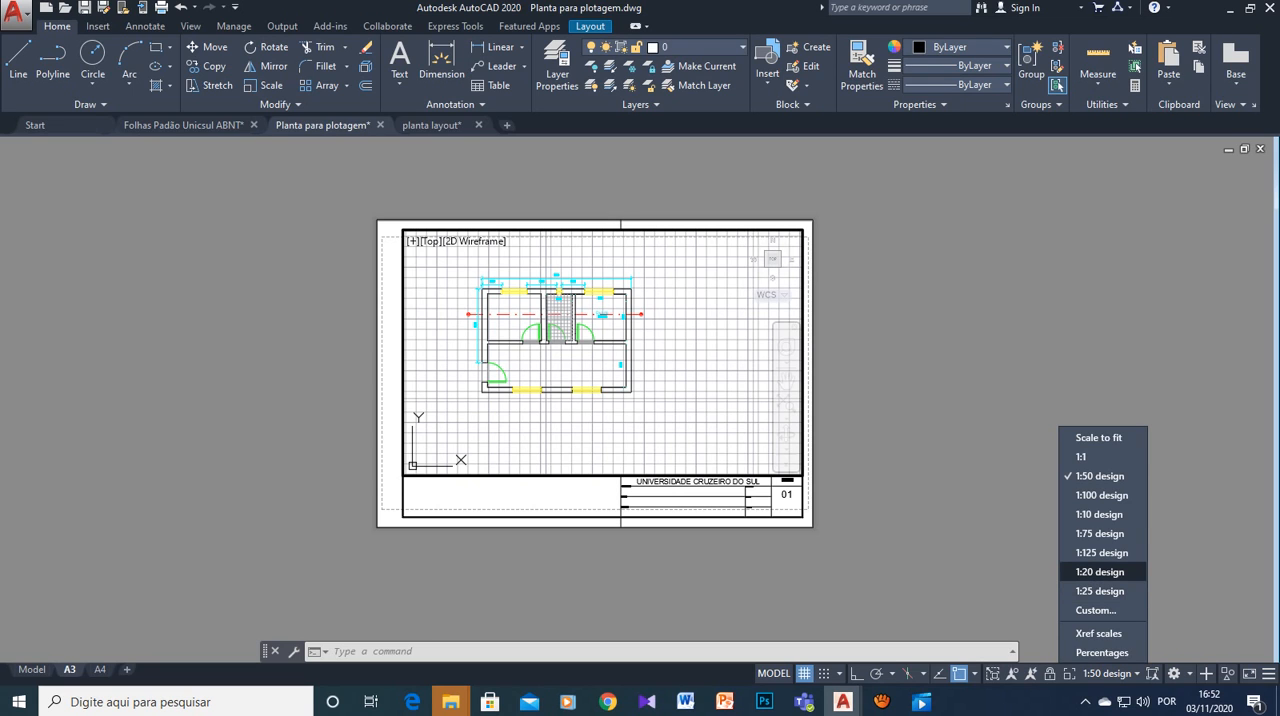
{"action": "left_click", "coordinate": [1099, 591]}
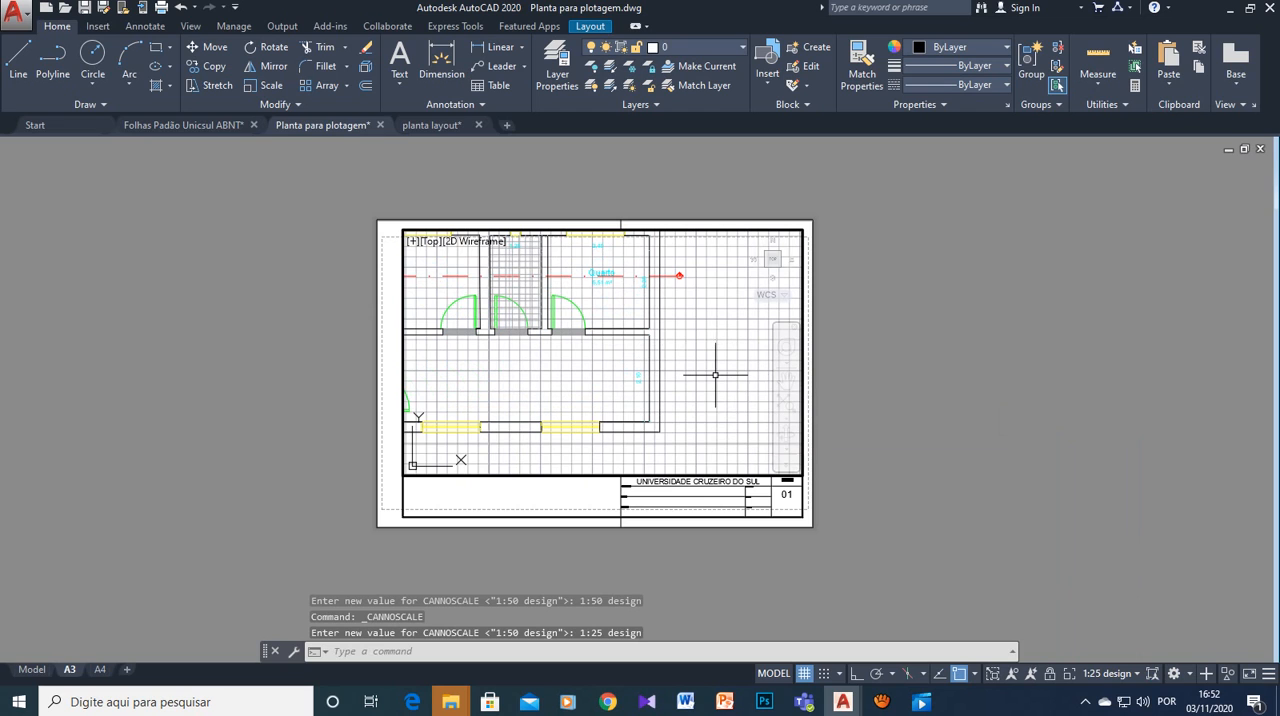
{"action": "middle_click_drag", "start_coordinate": [715, 375], "coordinate": [799, 405]}
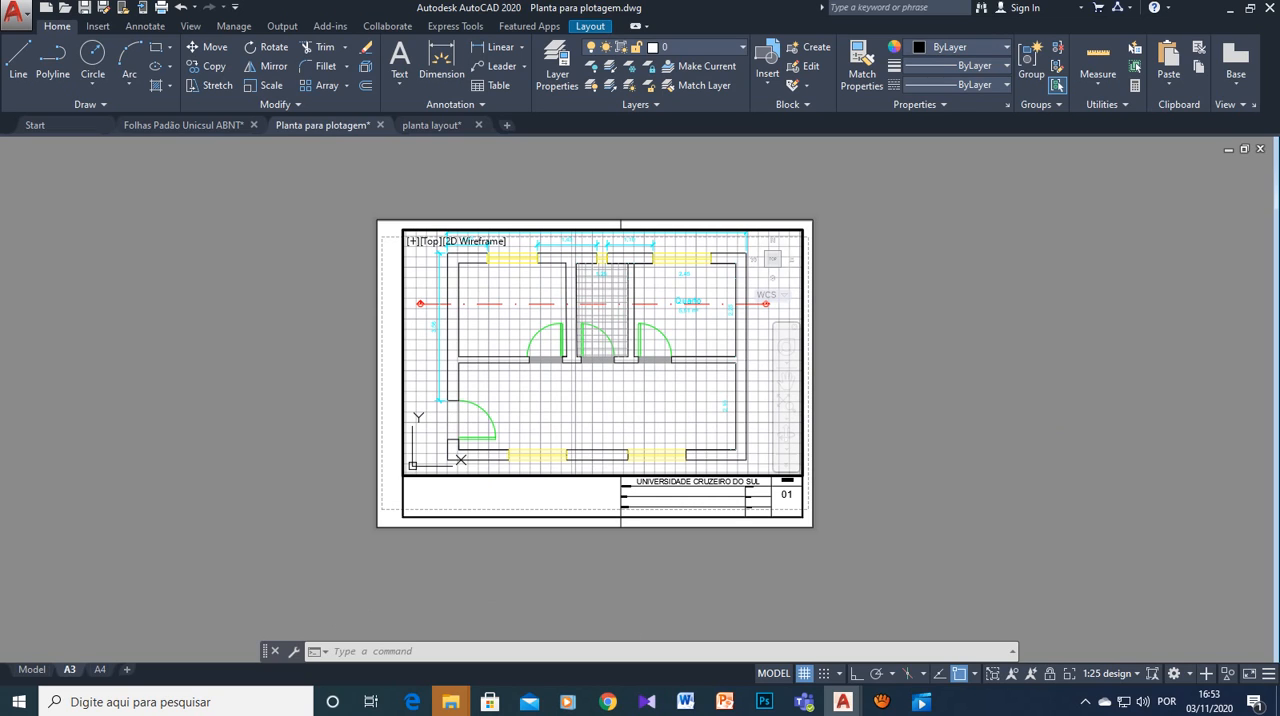
{"action": "left_click", "coordinate": [1108, 673]}
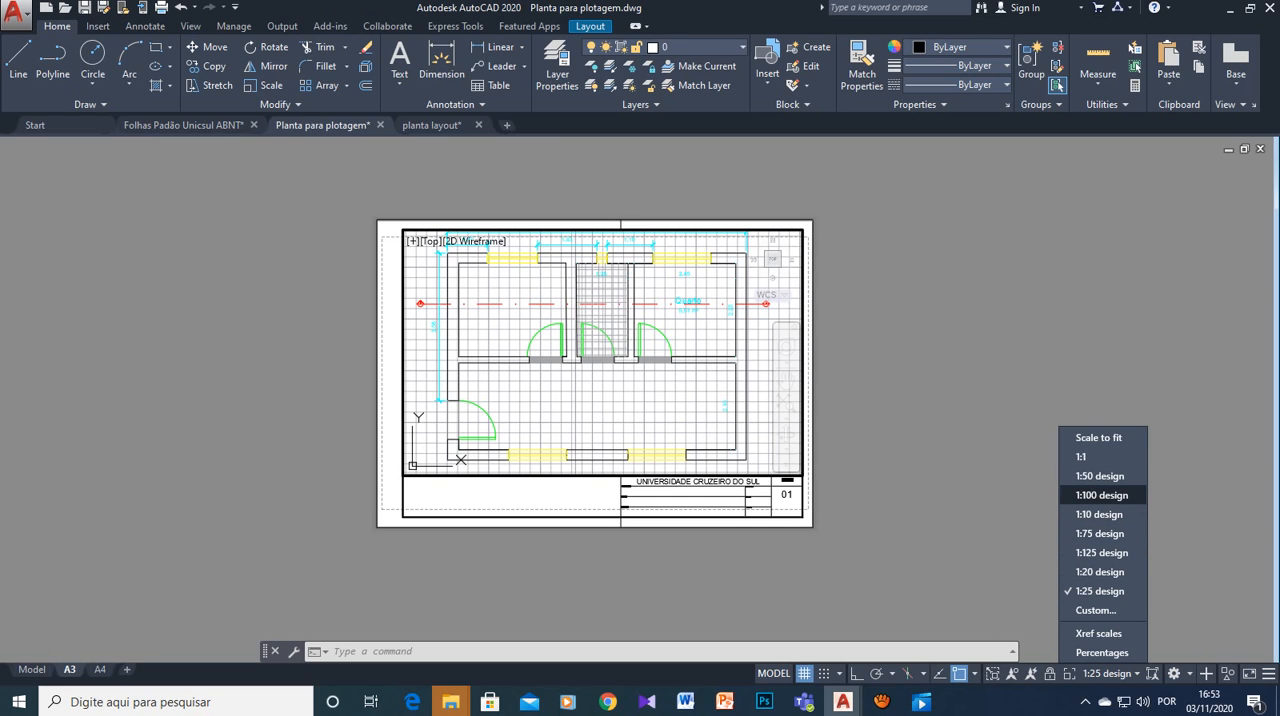
{"action": "left_click", "coordinate": [1100, 476]}
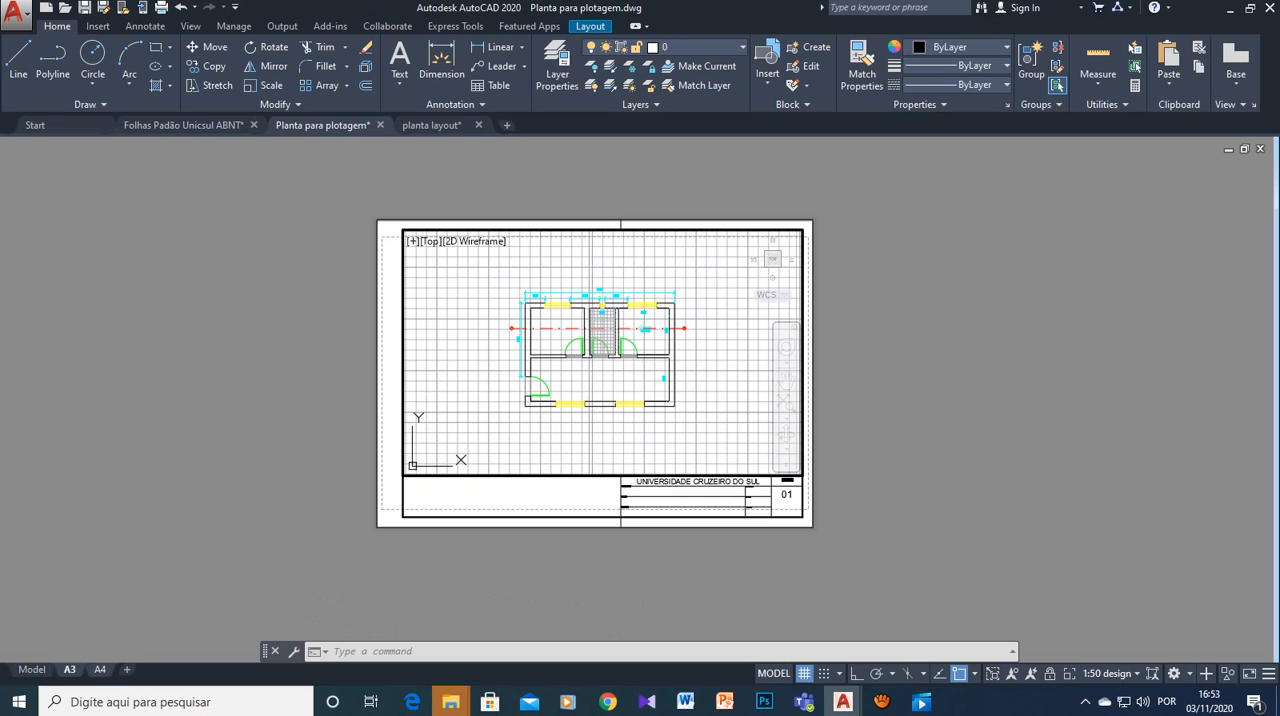
- Switch to the A4 layout, try its viewport at 1:75 design and set the scale to 1:100 design
{"action": "left_click", "coordinate": [99, 669]}
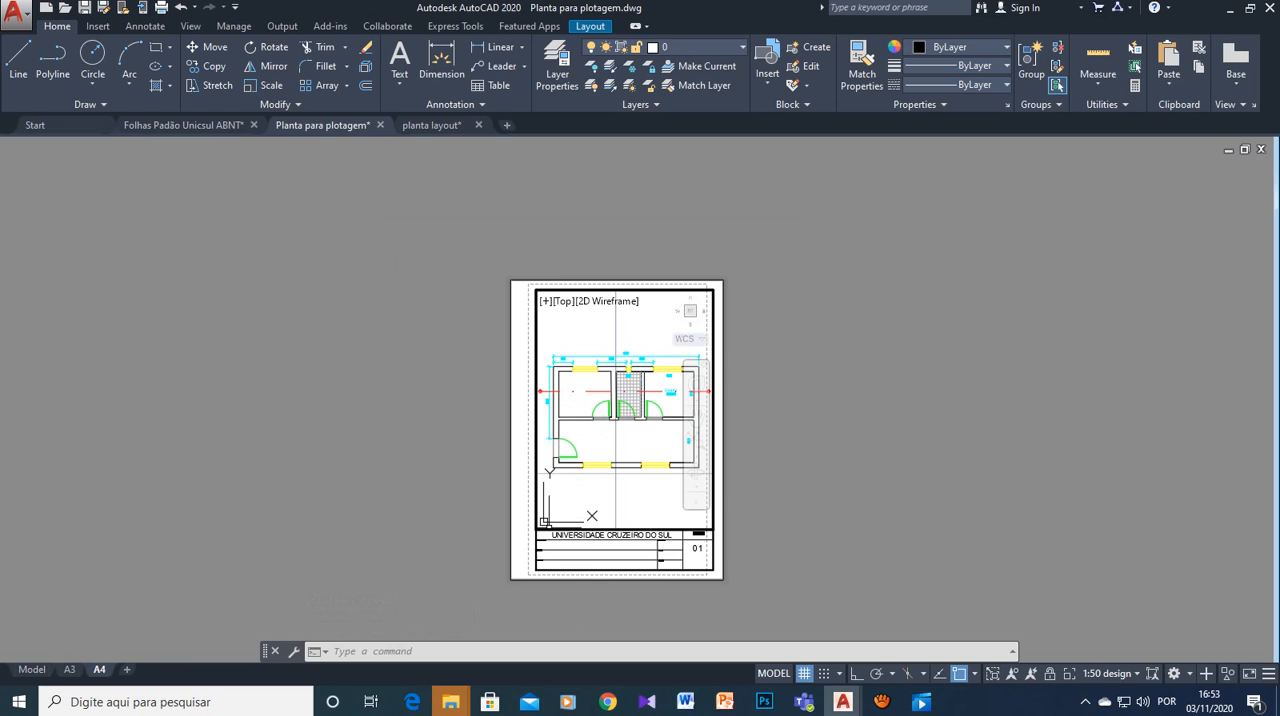
{"action": "left_click", "coordinate": [556, 518]}
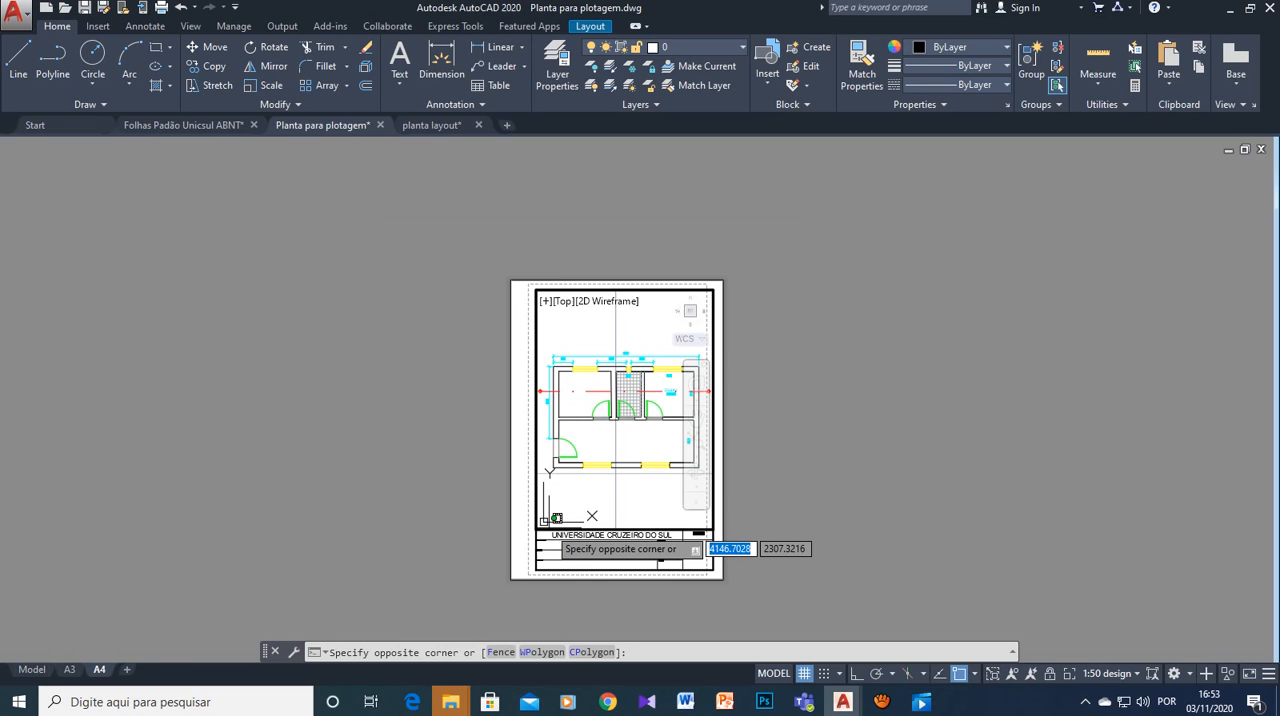
{"action": "key", "text": "Escape"}
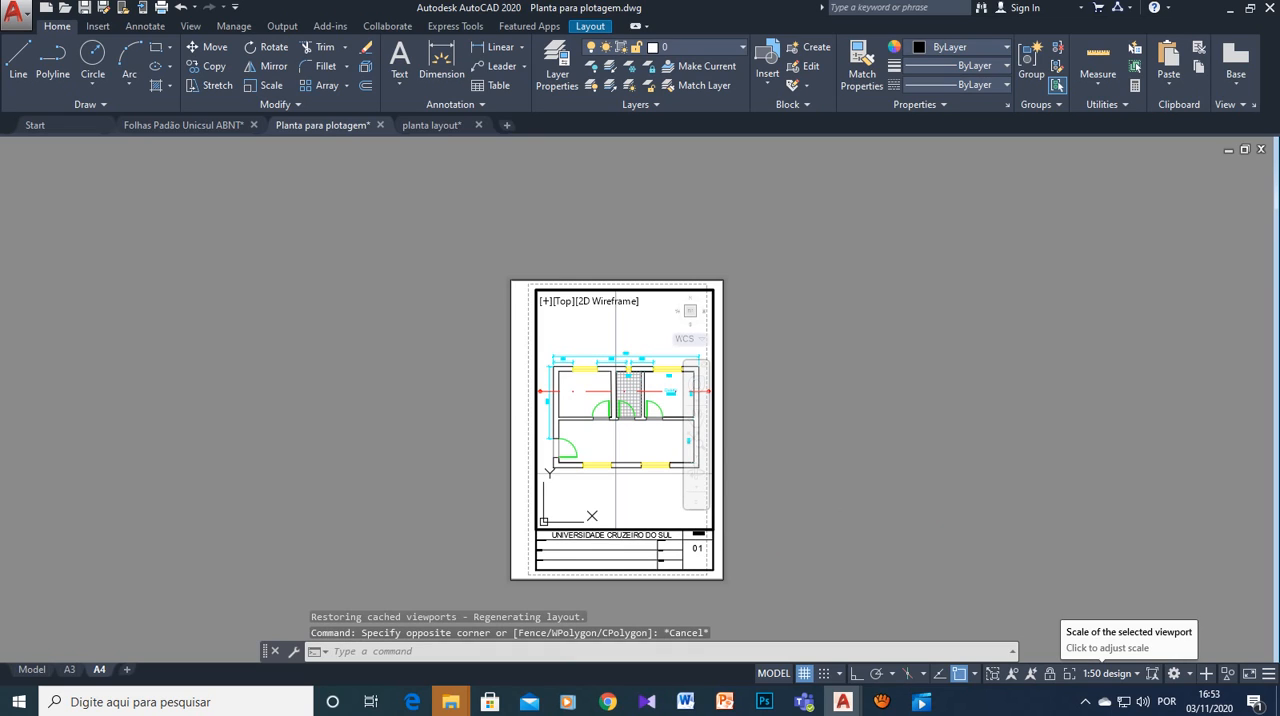
{"action": "left_click", "coordinate": [1108, 673]}
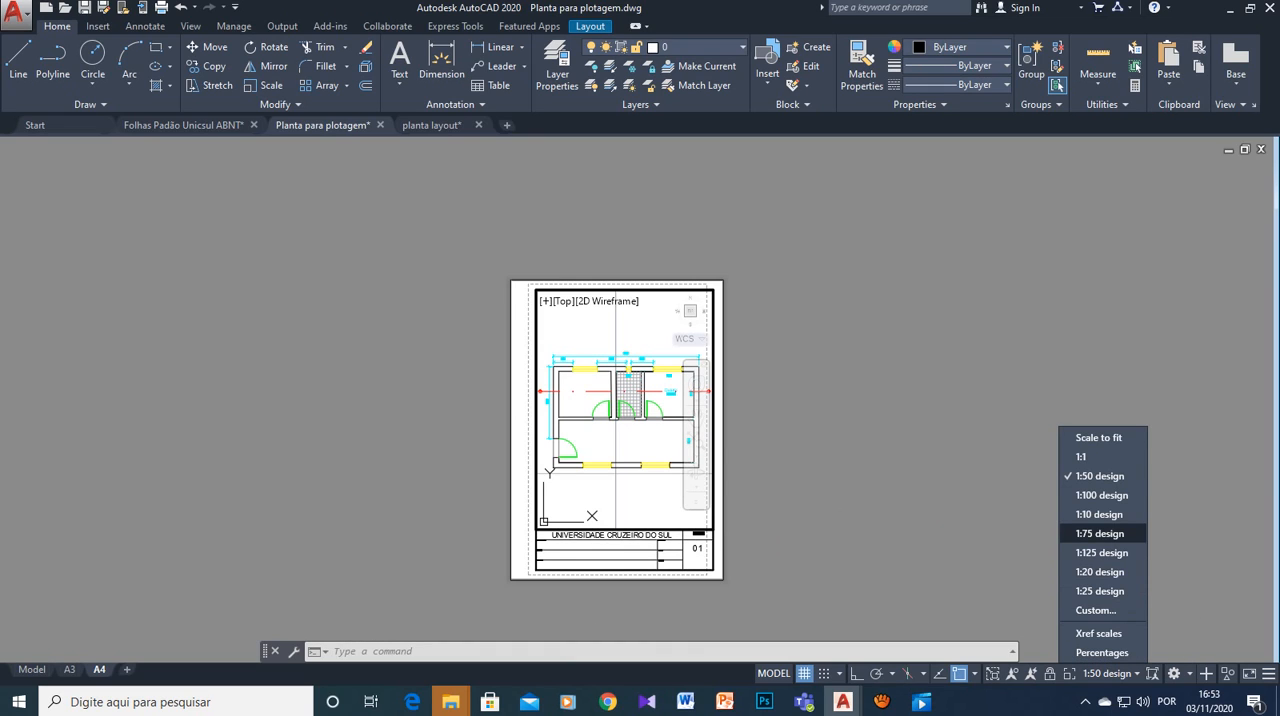
{"action": "left_click", "coordinate": [1100, 533]}
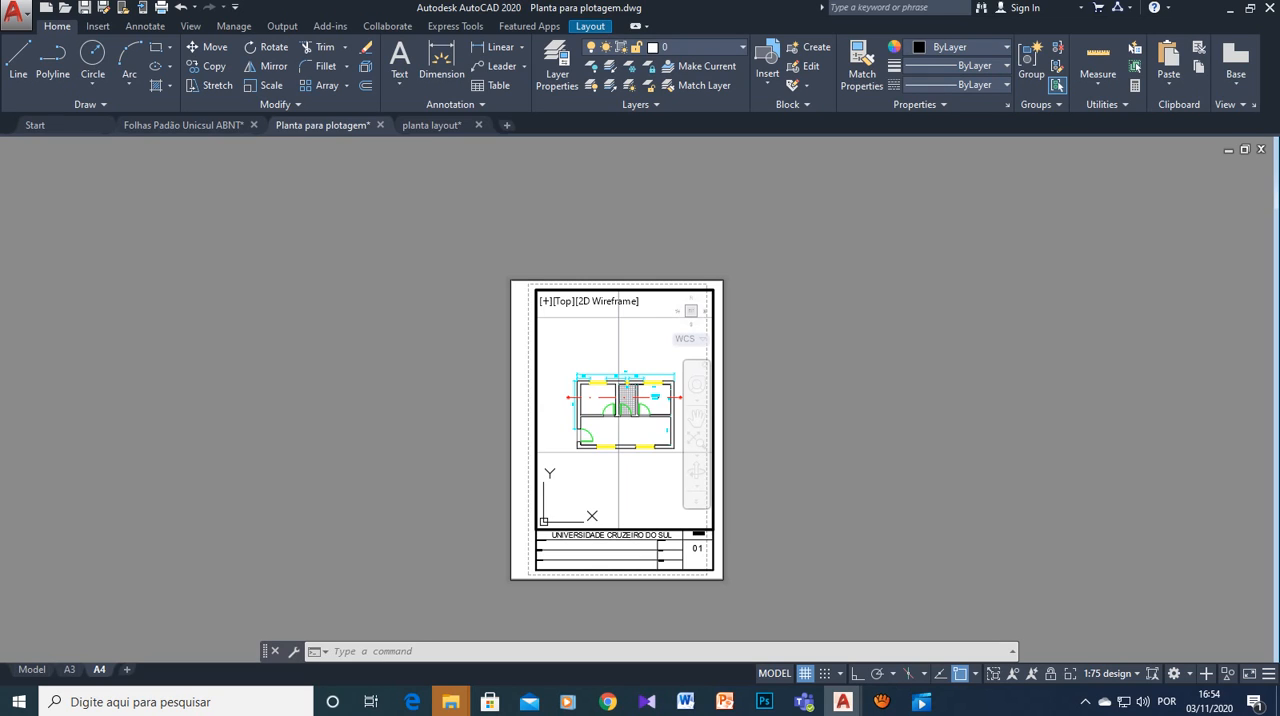
{"action": "left_click", "coordinate": [1110, 673]}
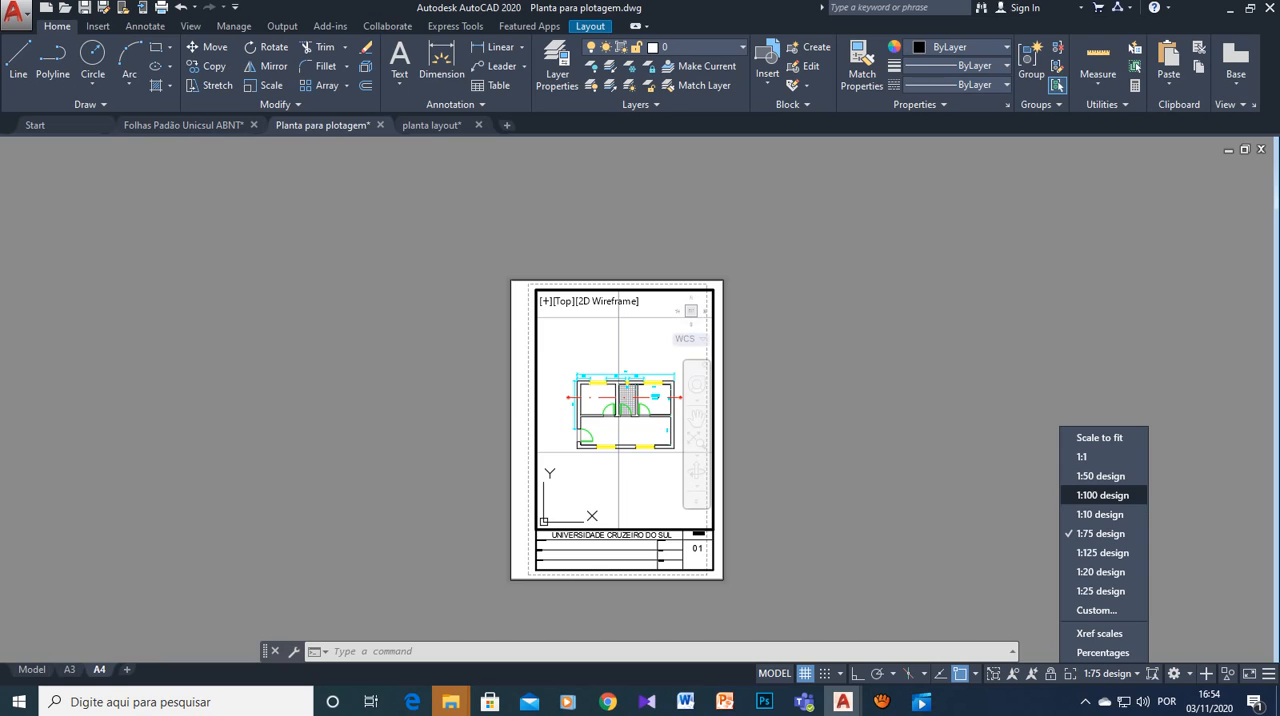
{"action": "left_click", "coordinate": [1101, 495]}
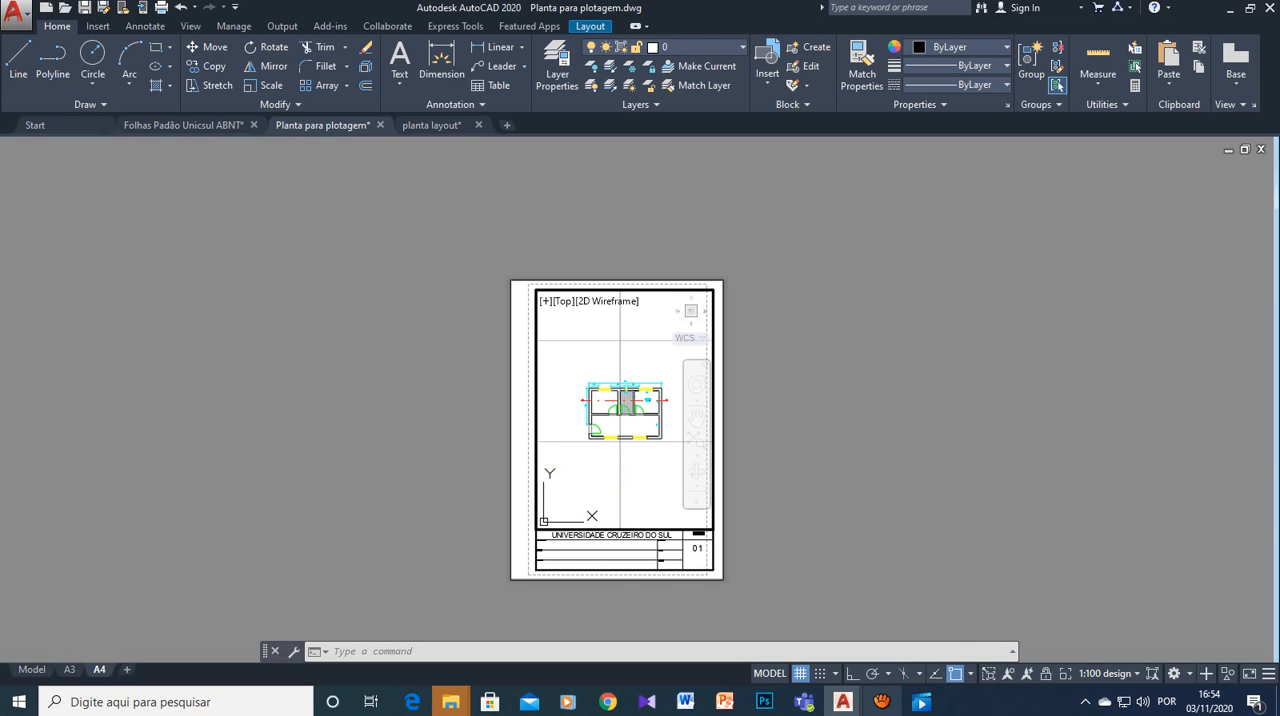
{"action": "mouse_move", "coordinate": [881, 701]}
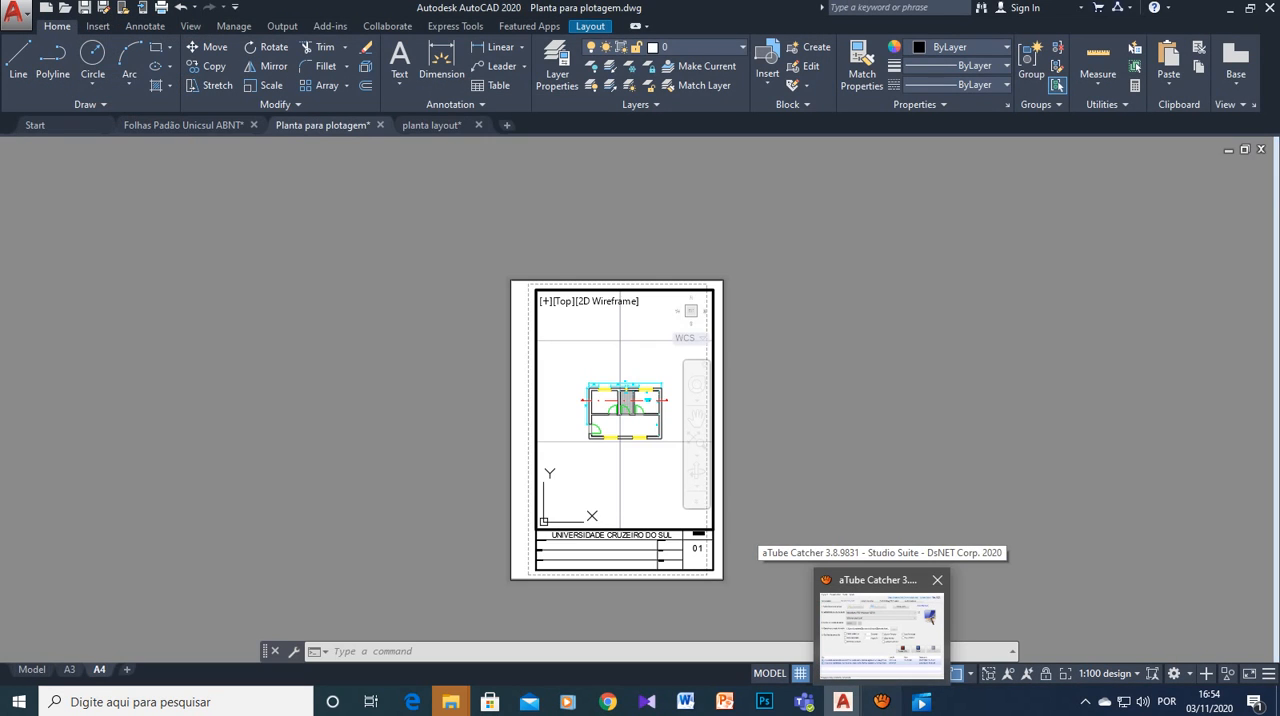
{"action": "left_click", "coordinate": [880, 635]}
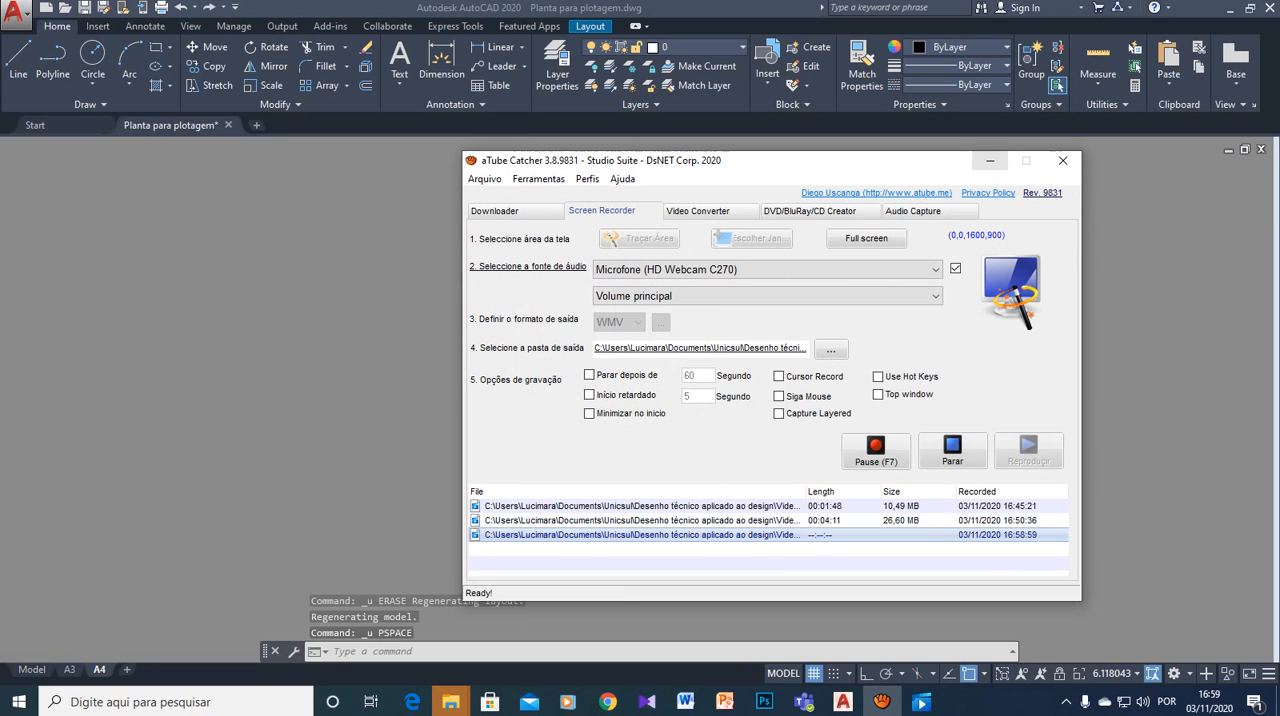
{"action": "left_click", "coordinate": [990, 161]}
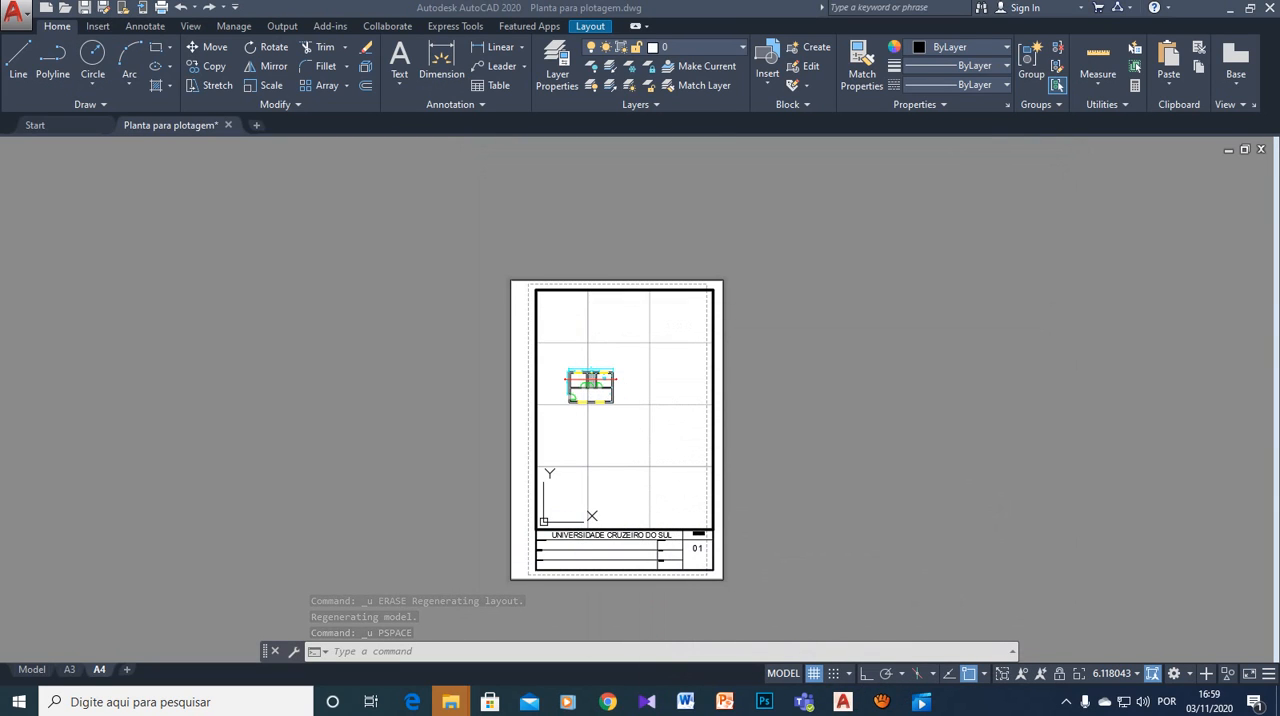
- Set the A4 viewport's scale to 1:50 design and centre the floor plan within the frame
{"action": "left_click", "coordinate": [1152, 673]}
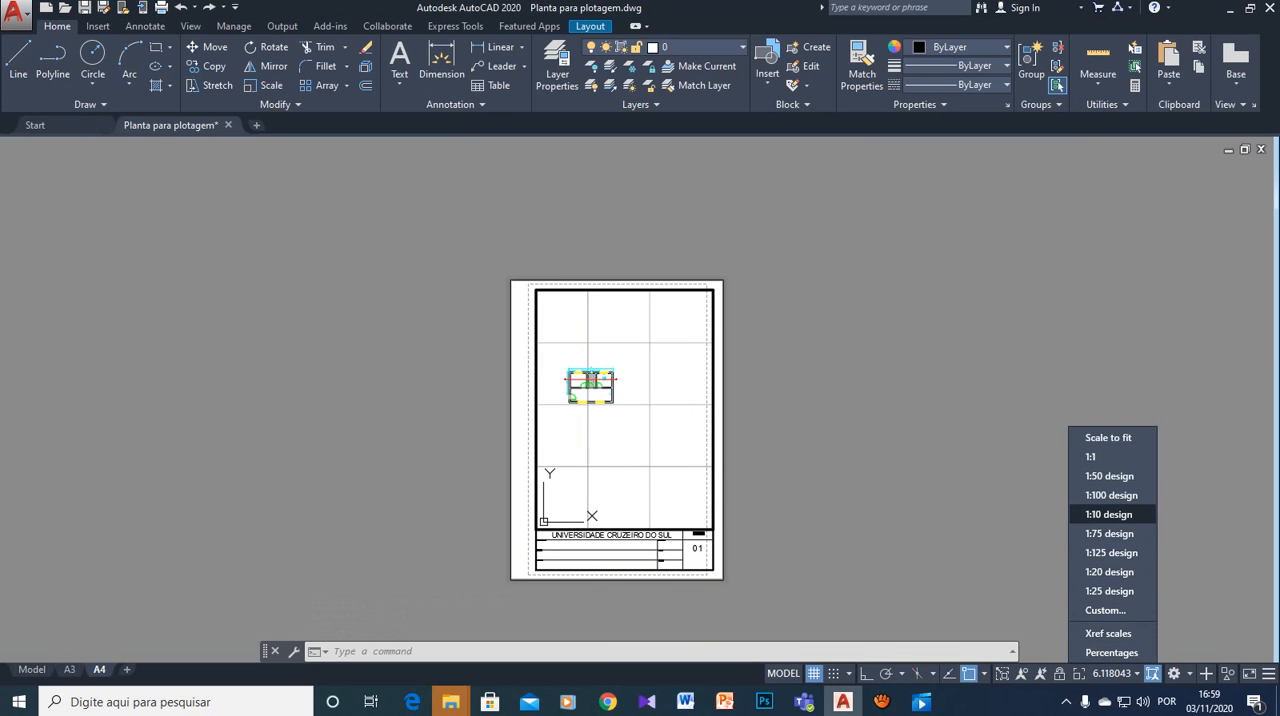
{"action": "left_click", "coordinate": [1110, 476]}
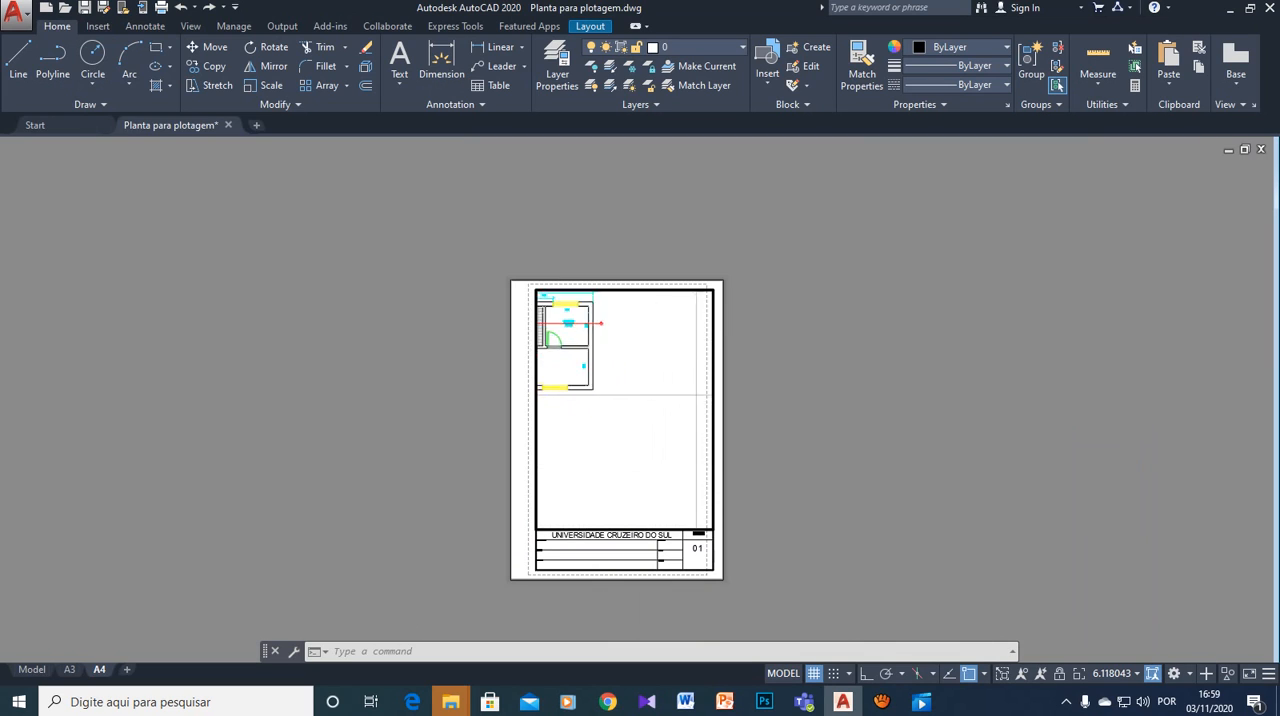
{"action": "middle_click_drag", "start_coordinate": [644, 402], "coordinate": [742, 500]}
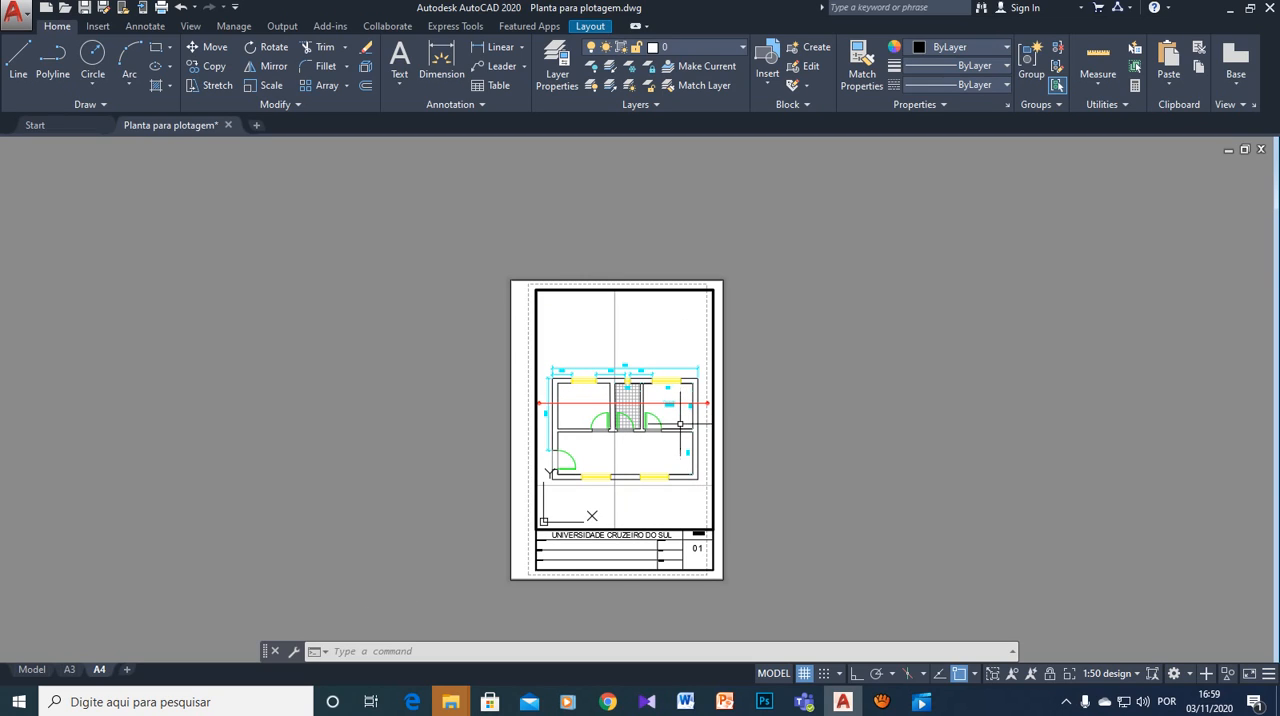
{"action": "left_click", "coordinate": [665, 498]}
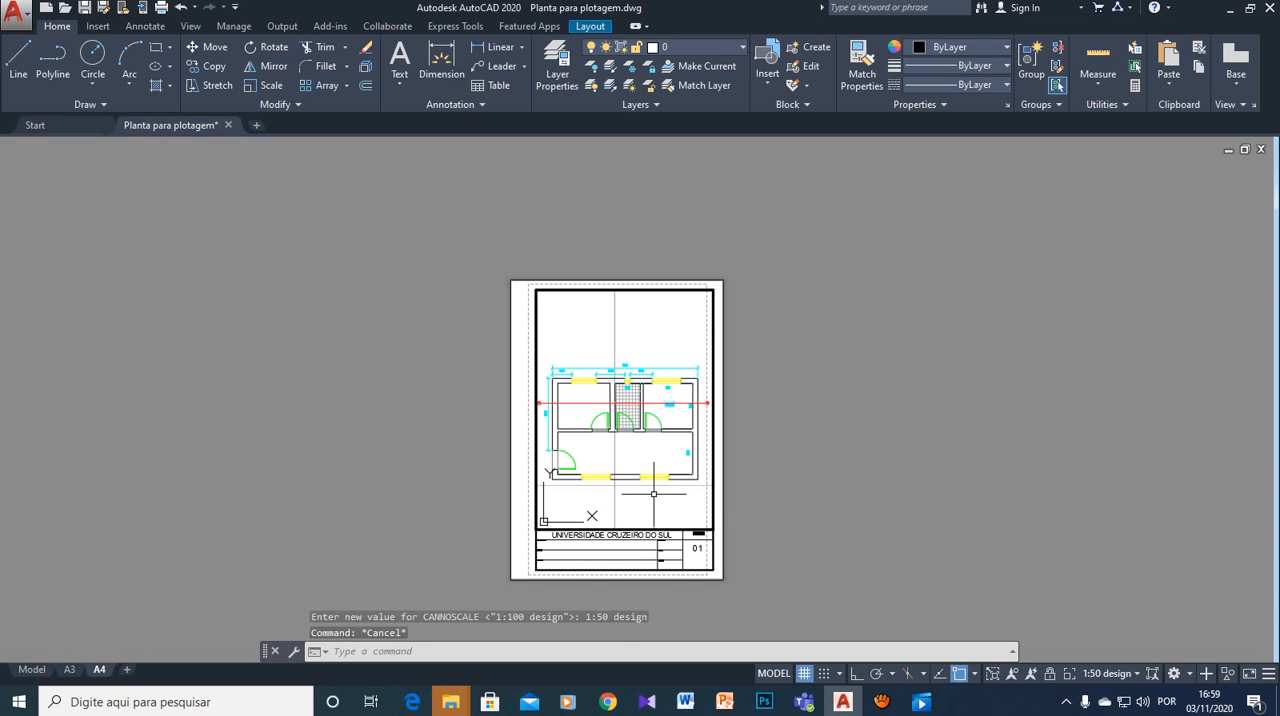
{"action": "left_click", "coordinate": [614, 509]}
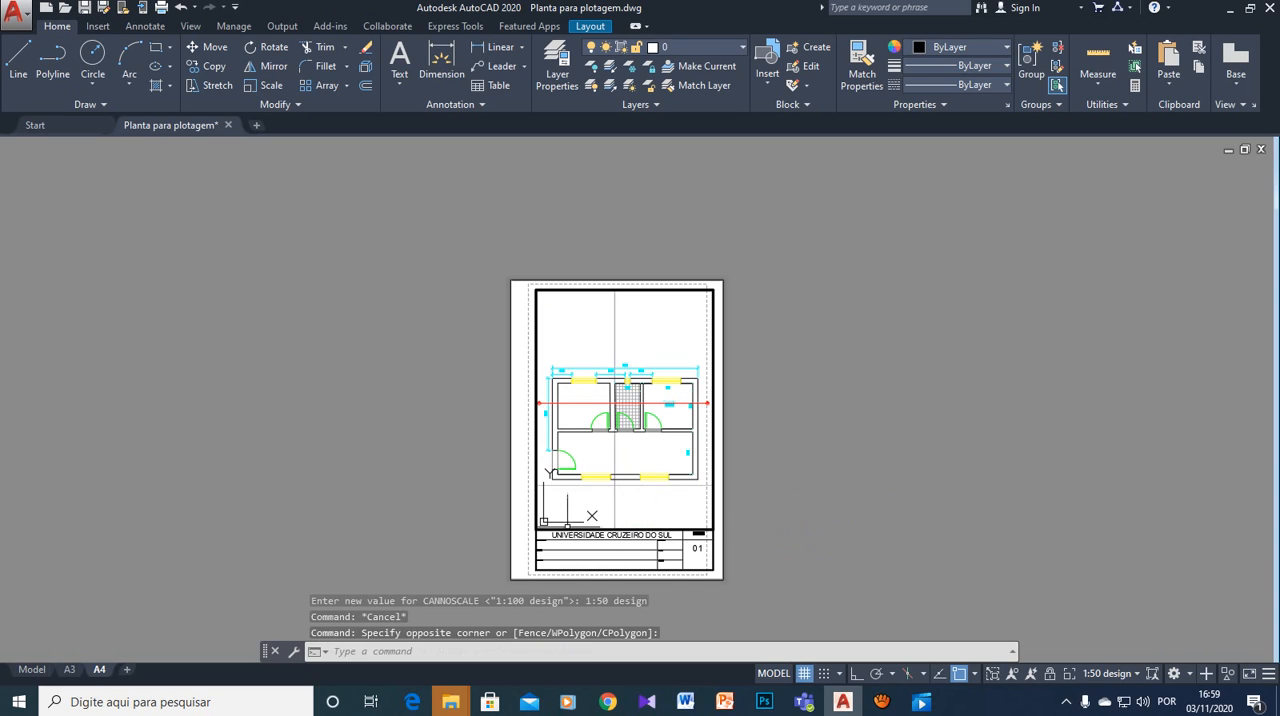
{"action": "left_click", "coordinate": [614, 485]}
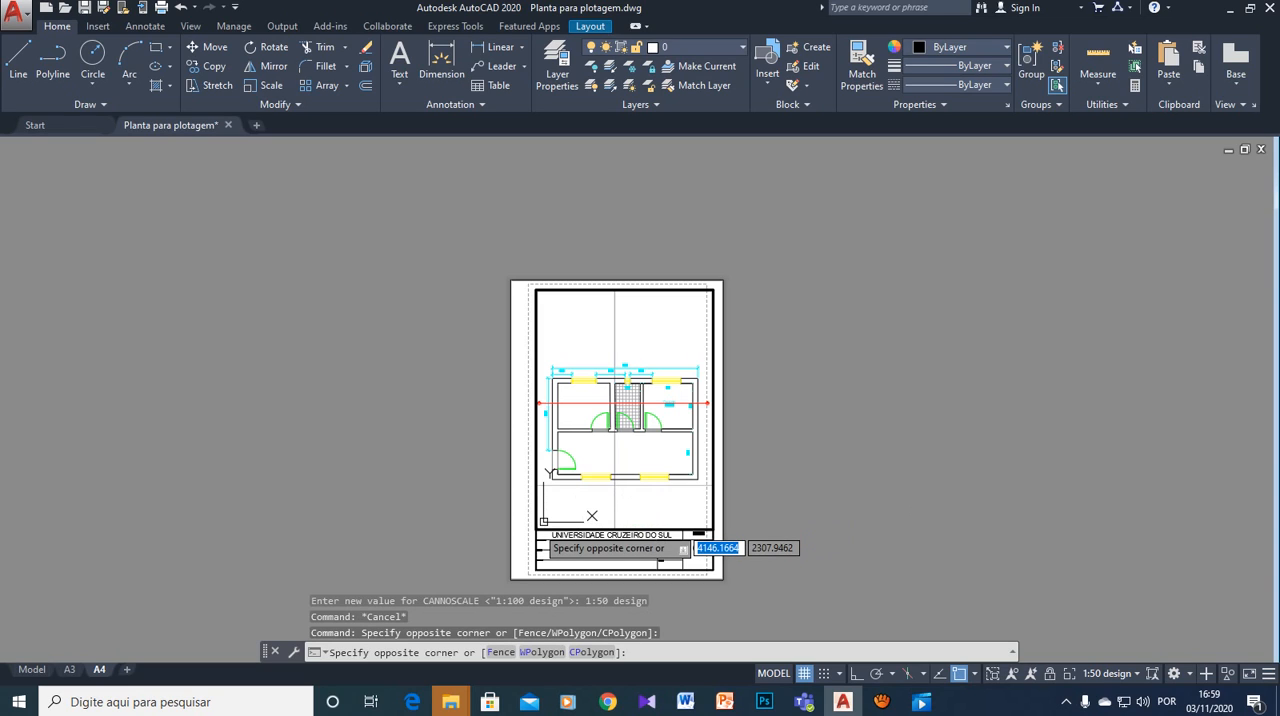
{"action": "left_click", "coordinate": [614, 485]}
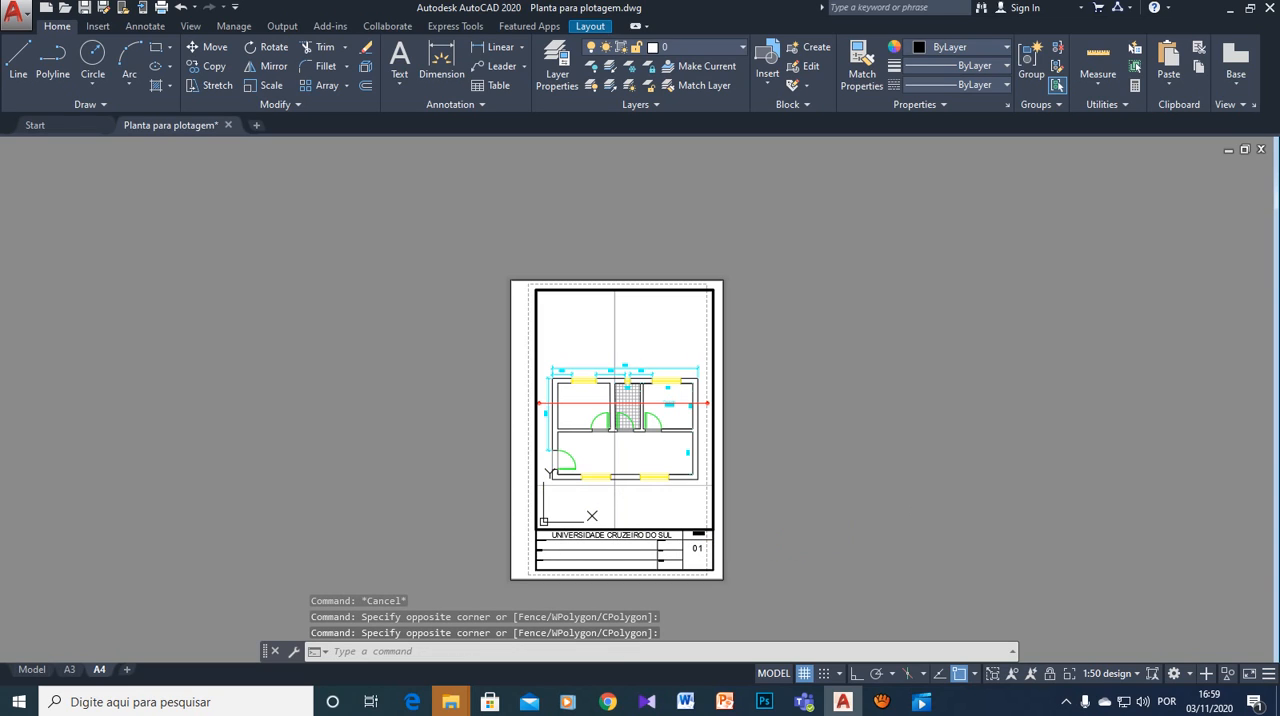
- Return to paper space and delete the viewport inside the A4 frame
{"action": "double_click", "coordinate": [536, 268]}
{"action": "left_click", "coordinate": [536, 289]}
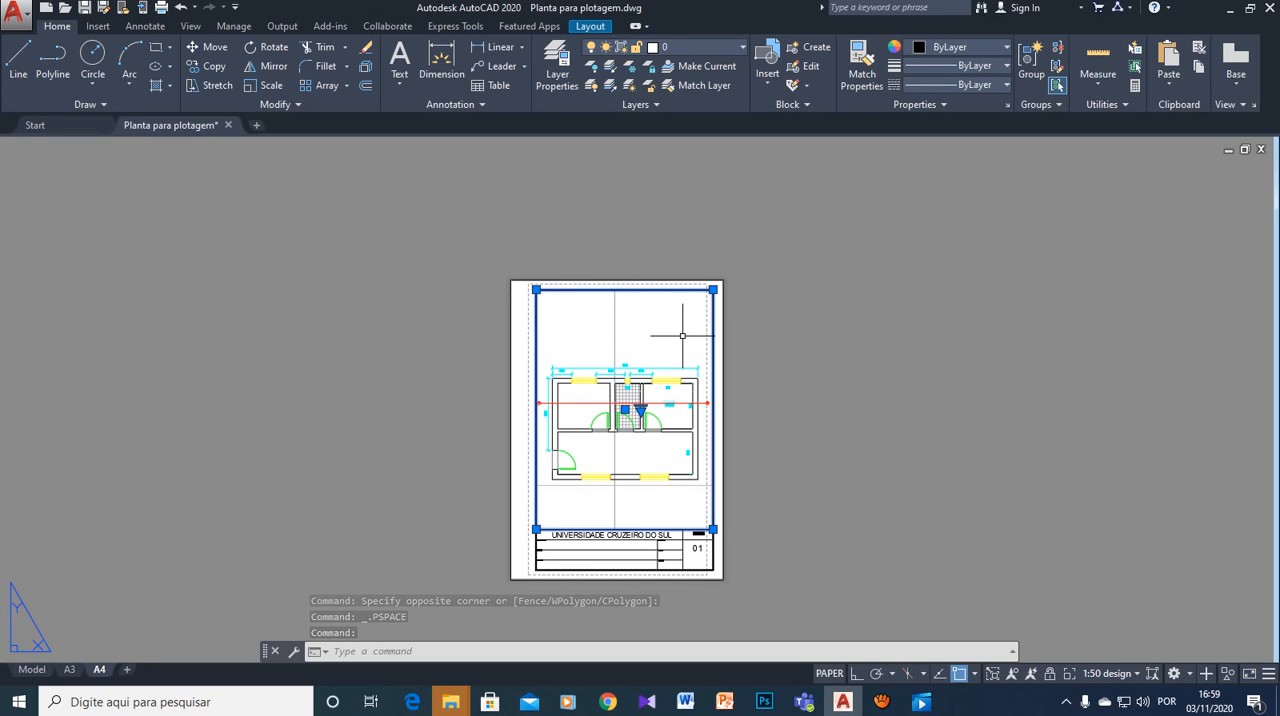
{"action": "key", "text": "Delete"}
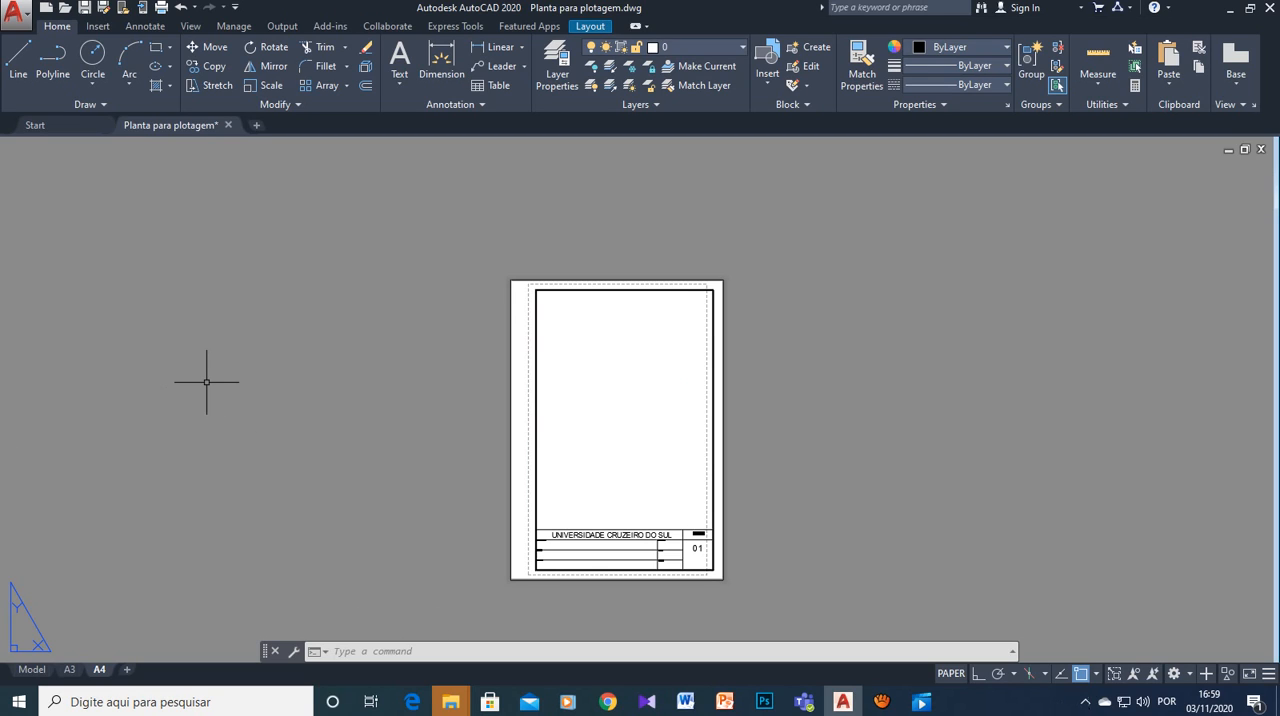
- Create a Single viewport with VPORTS that covers the whole A4 sheet from corner to corner
{"action": "type", "text": "VP"}
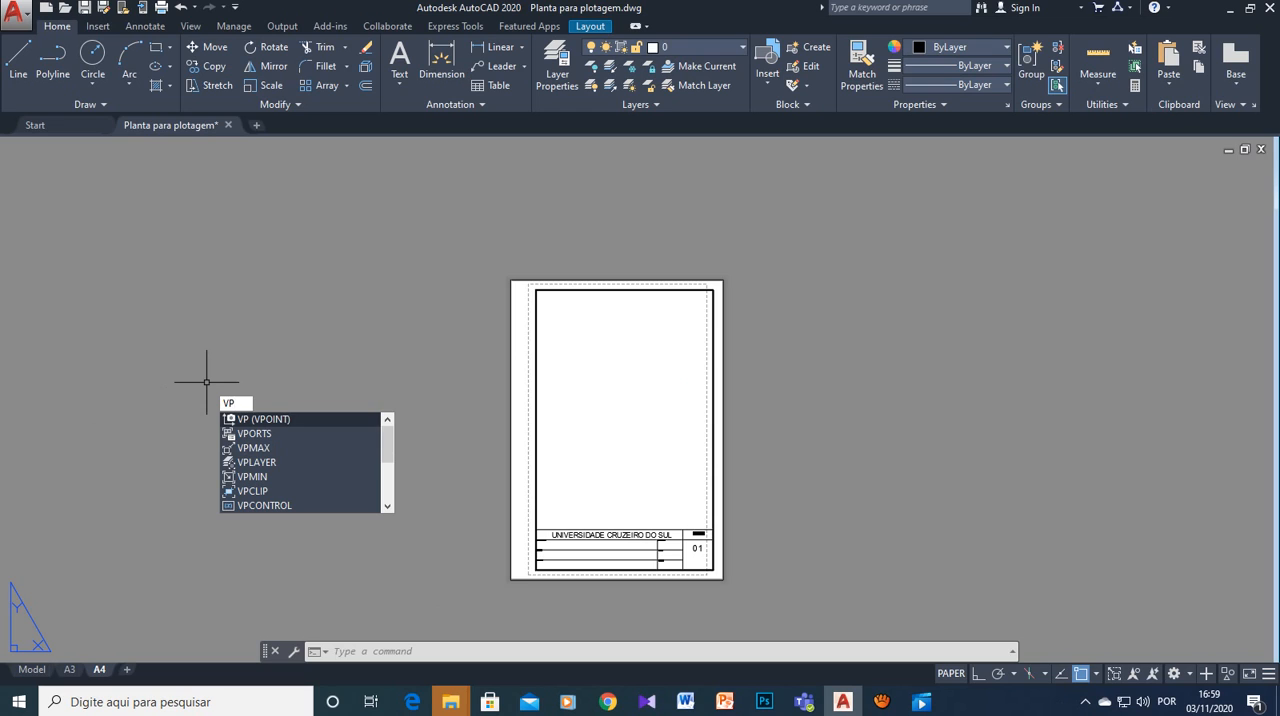
{"action": "key", "text": "Down"}
{"action": "key", "text": "Return"}
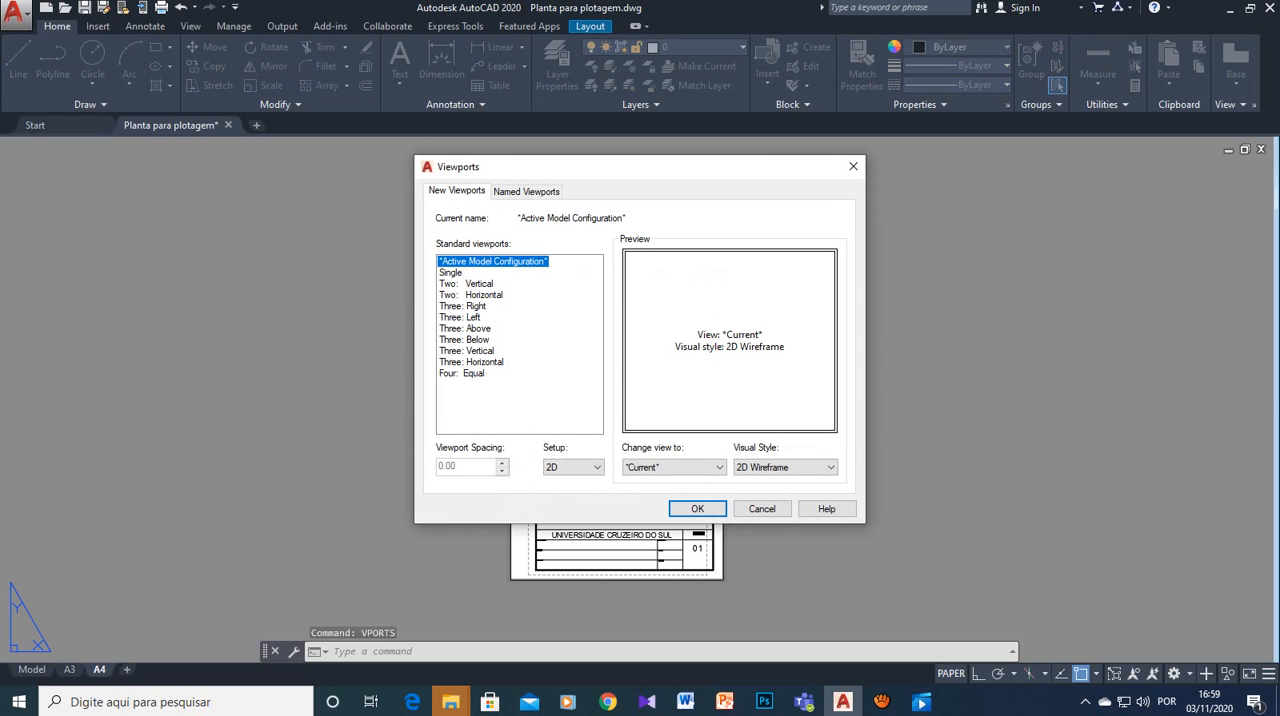
{"action": "left_click", "coordinate": [451, 273]}
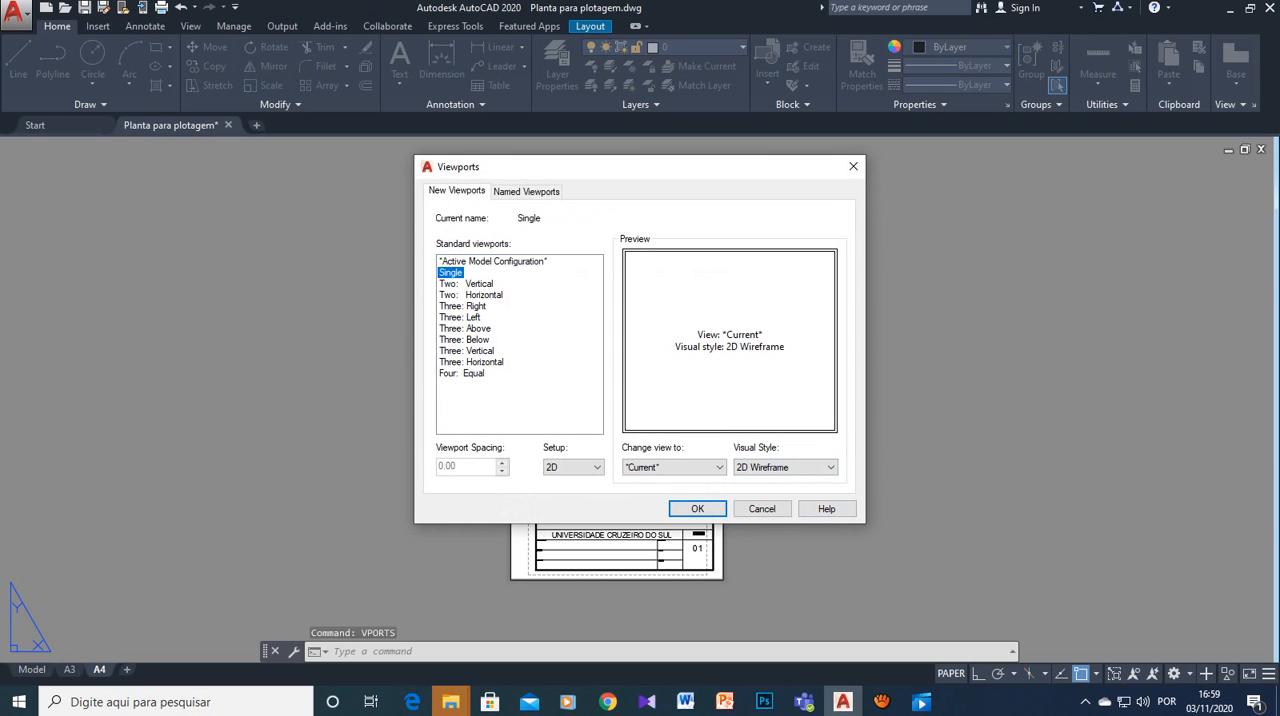
{"action": "left_click", "coordinate": [697, 509]}
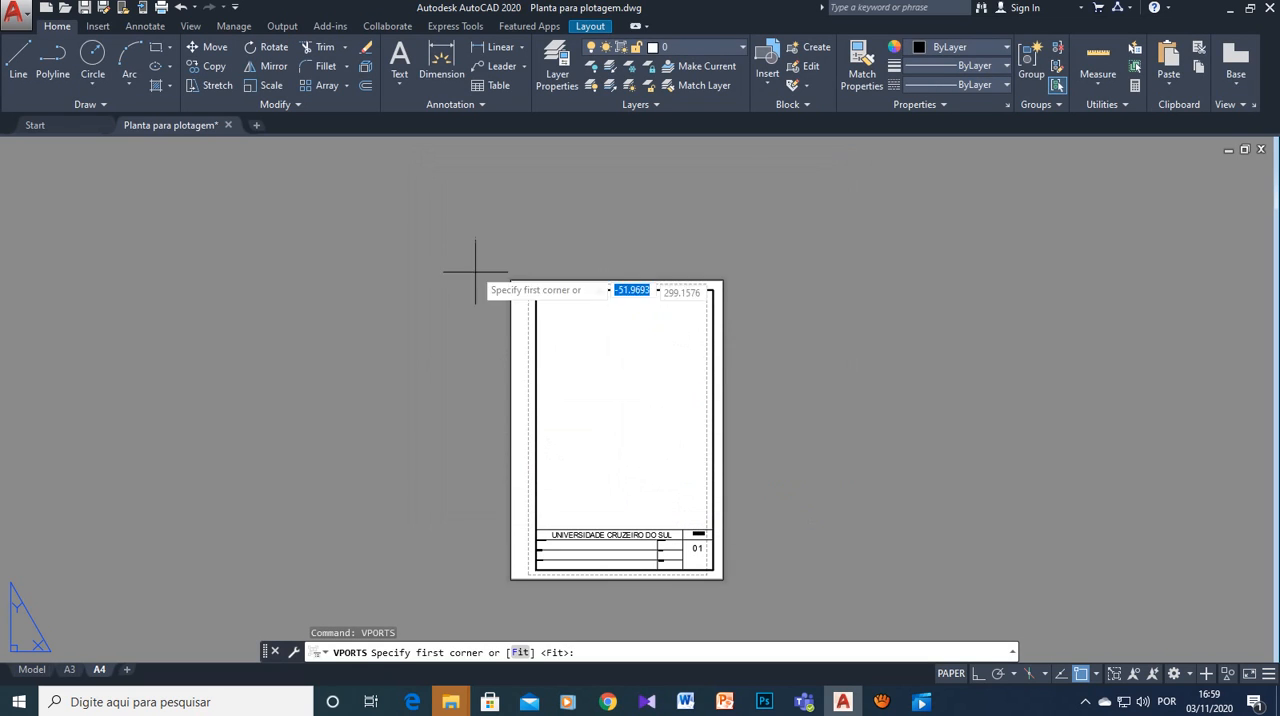
{"action": "left_click", "coordinate": [511, 279]}
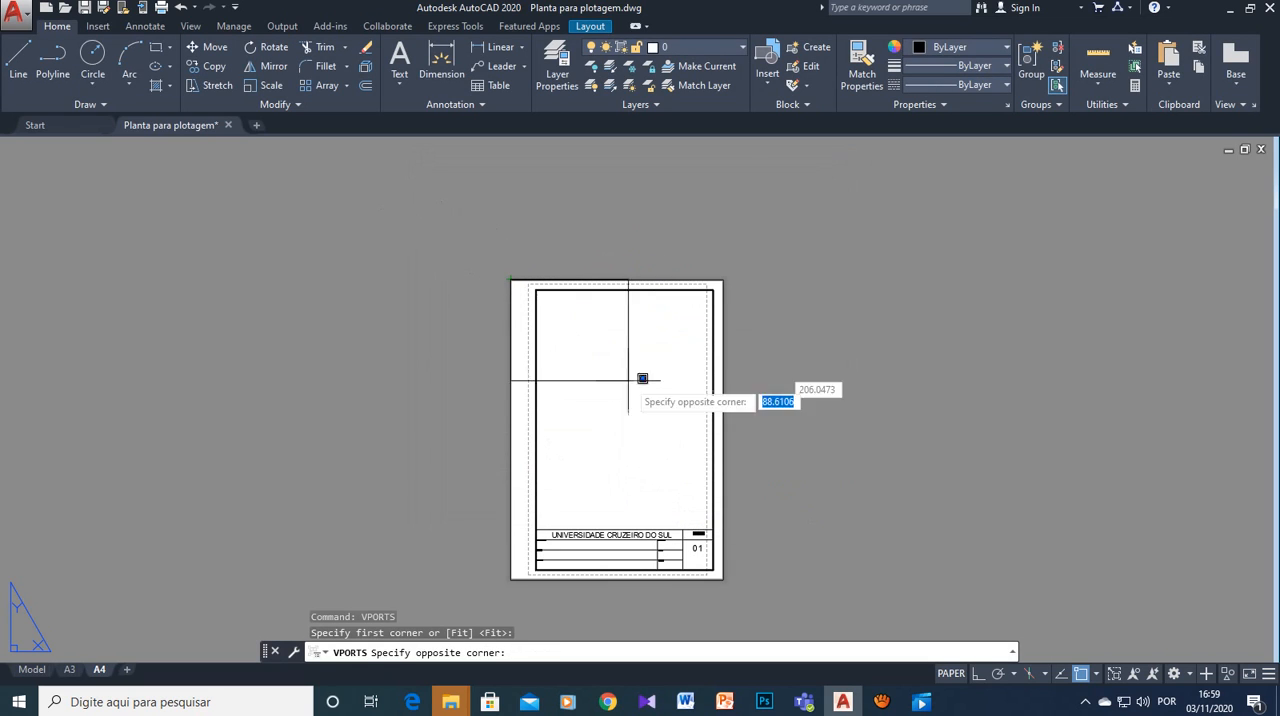
{"action": "left_click", "coordinate": [723, 578]}
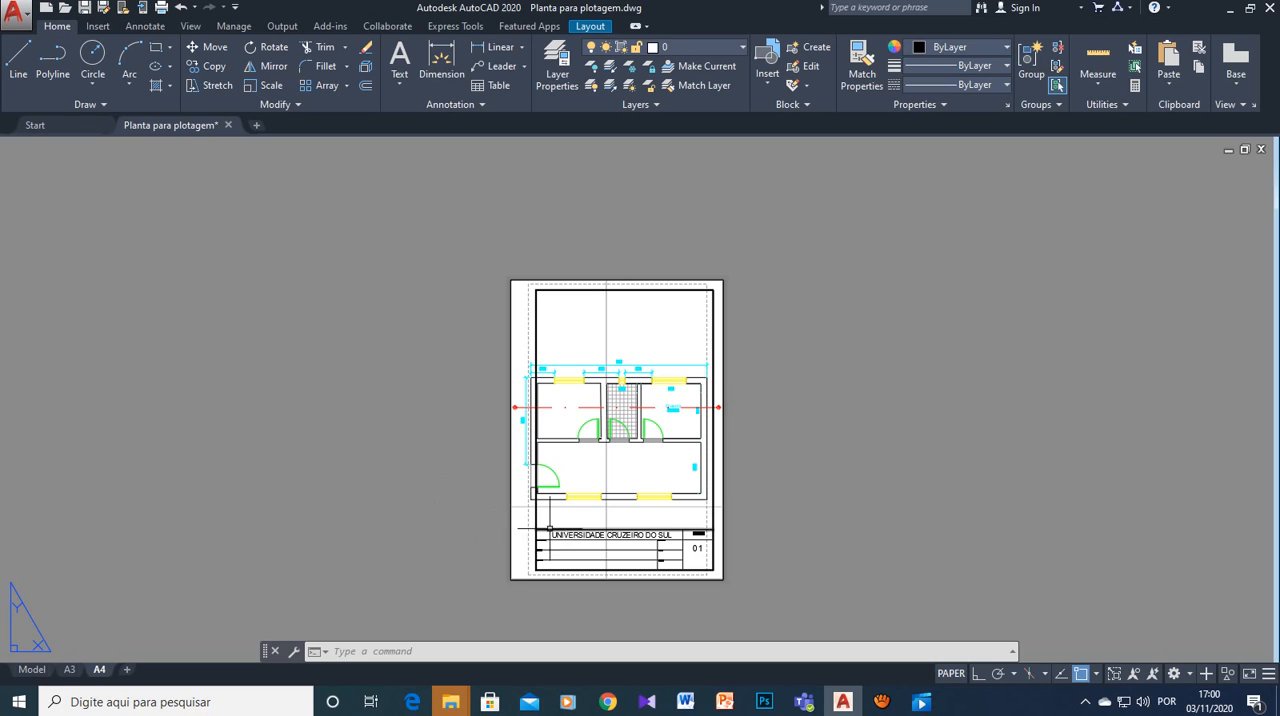
- Set the full-sheet viewport's scale to 1:75 design and delete that viewport
{"action": "left_click", "coordinate": [510, 534]}
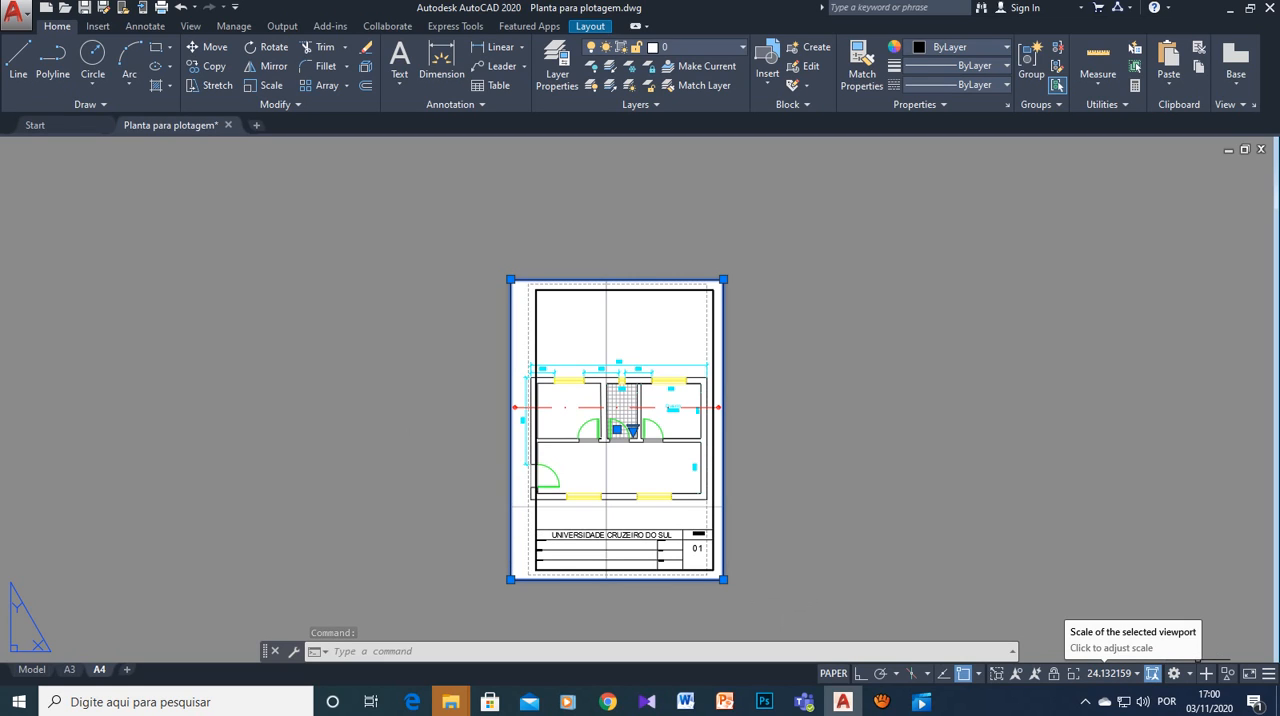
{"action": "left_click", "coordinate": [1109, 673]}
{"action": "left_click", "coordinate": [1106, 534]}
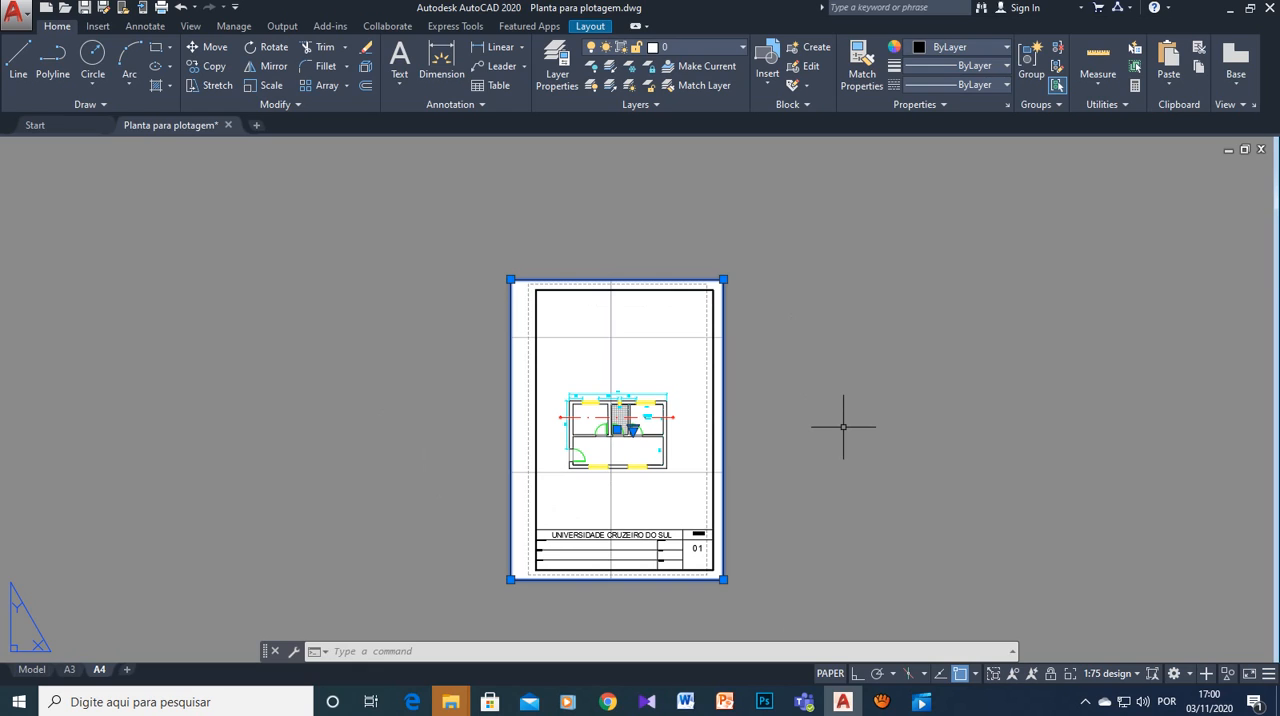
{"action": "key", "text": "Delete"}
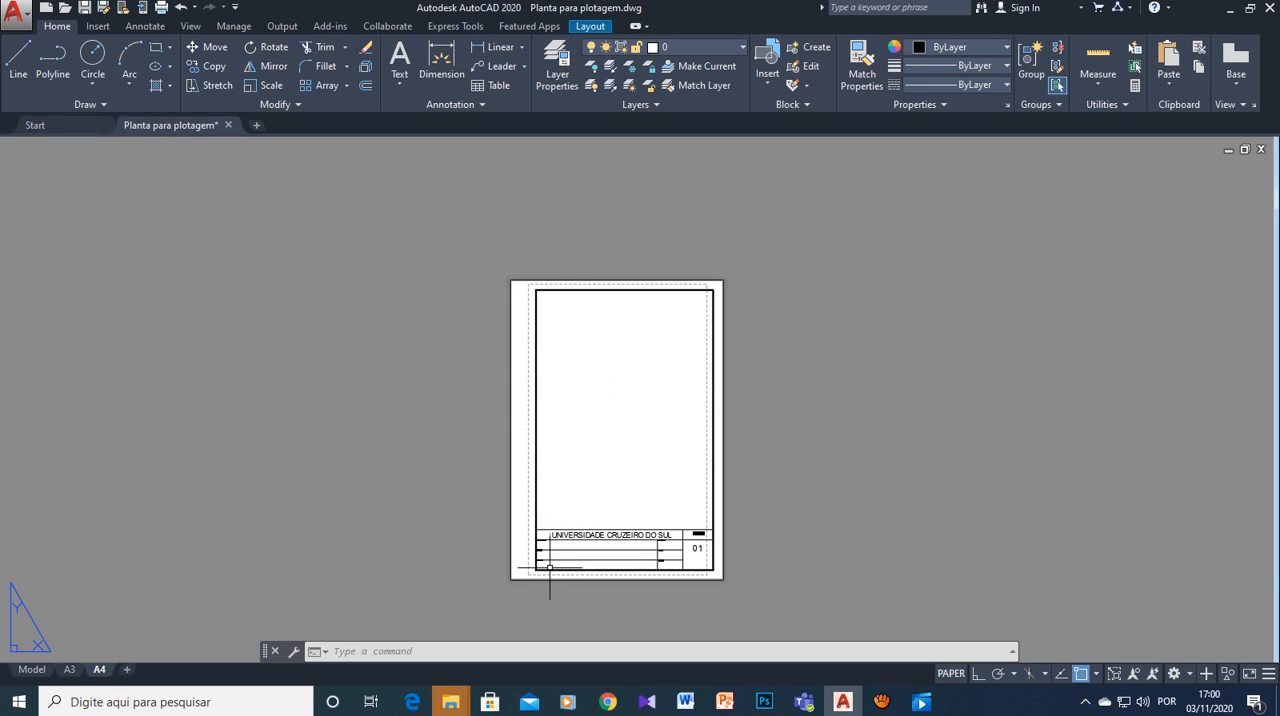
- Create a multiline text box across the ASSUNTO row of the A4 title block
{"action": "scroll", "coordinate": [549, 585], "scroll_direction": "up", "scroll_amount": 3}
{"action": "scroll", "coordinate": [519, 470], "scroll_direction": "up", "scroll_amount": 2}
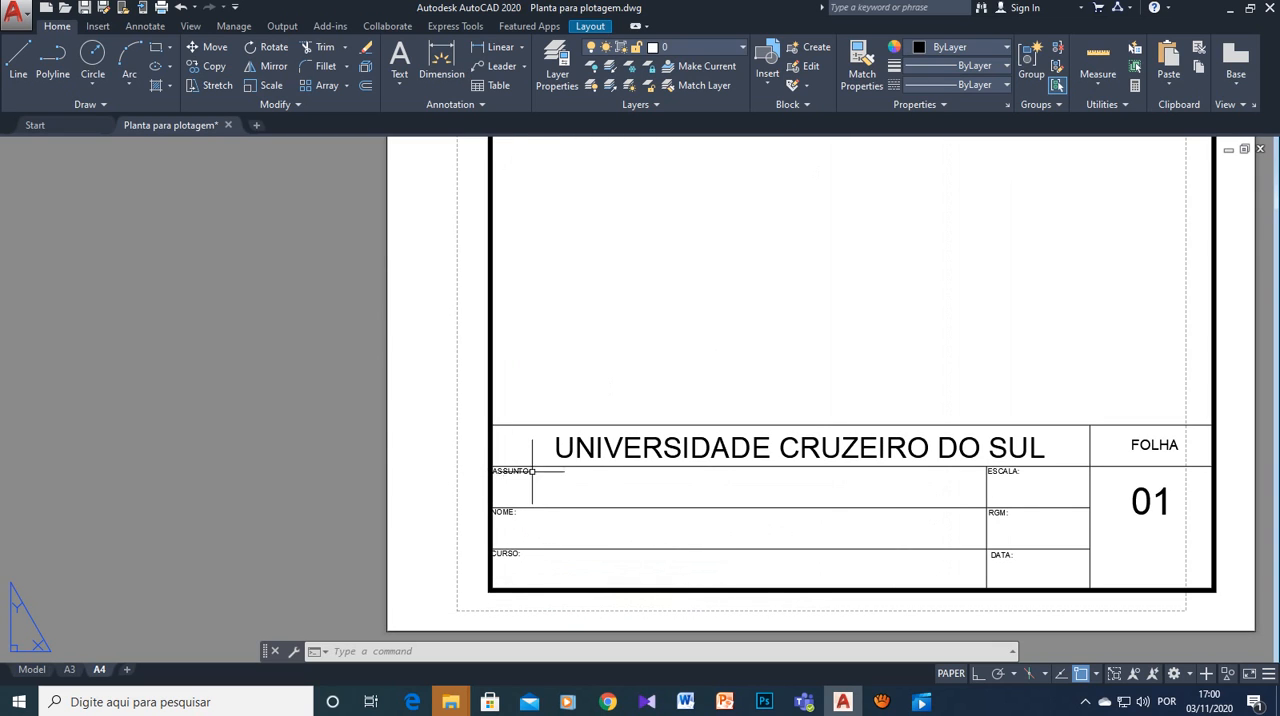
{"action": "scroll", "coordinate": [530, 480], "scroll_direction": "up", "scroll_amount": 2}
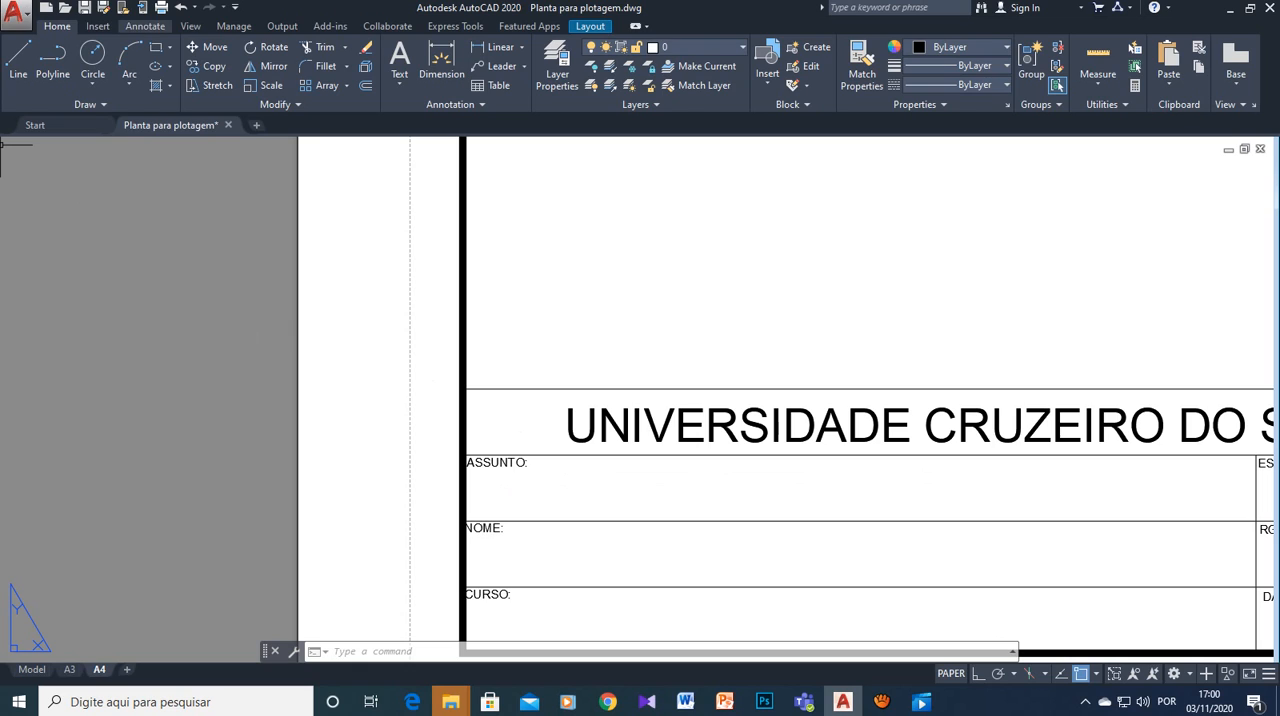
{"action": "left_click", "coordinate": [97, 26]}
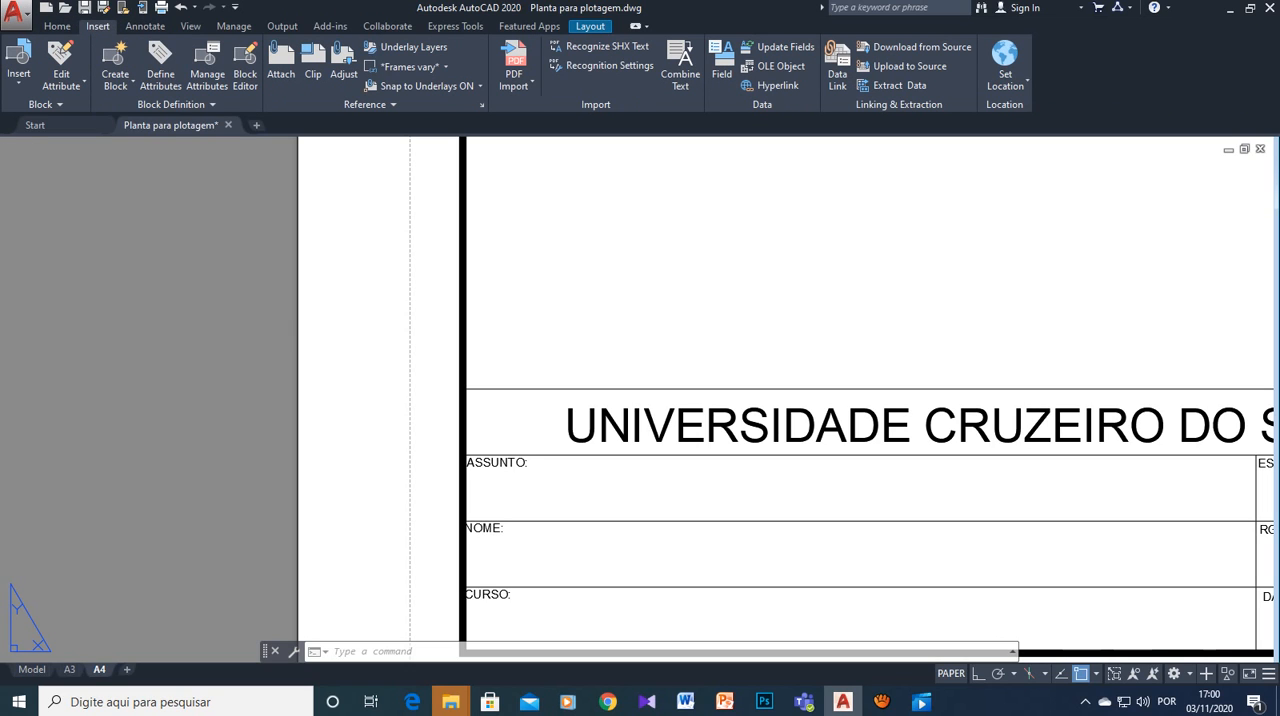
{"action": "left_click", "coordinate": [145, 26]}
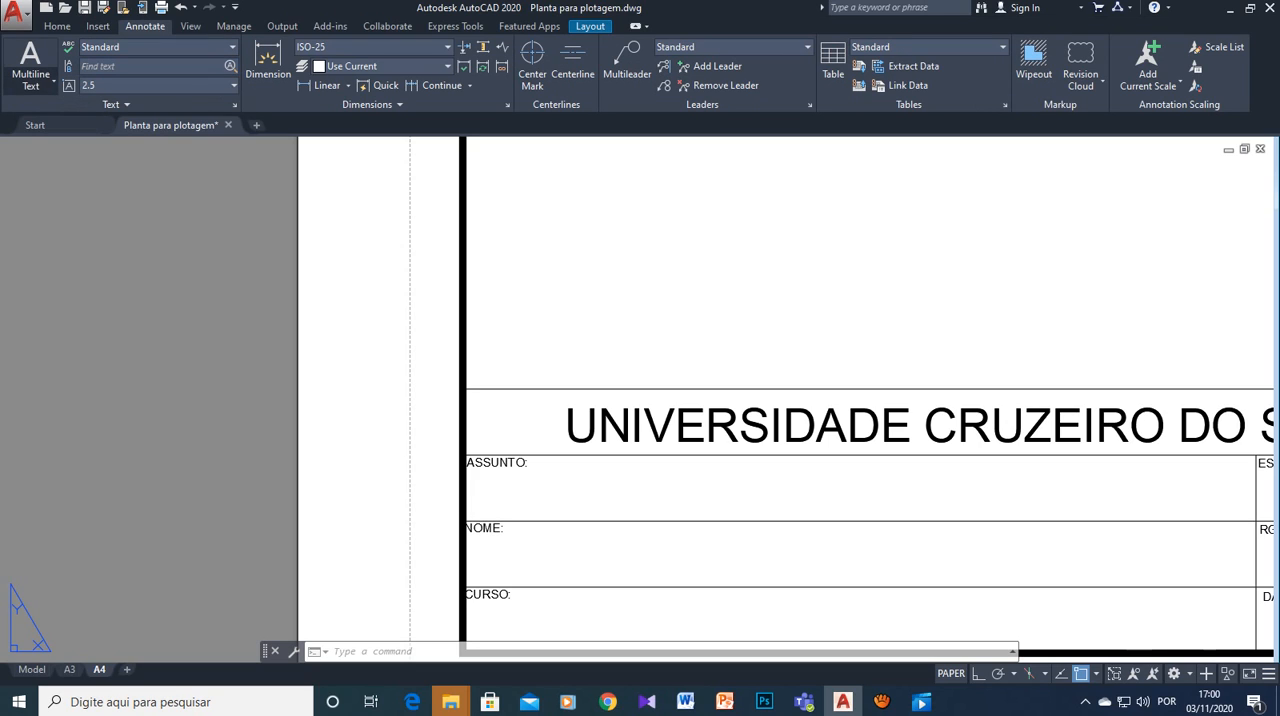
{"action": "left_click", "coordinate": [53, 80]}
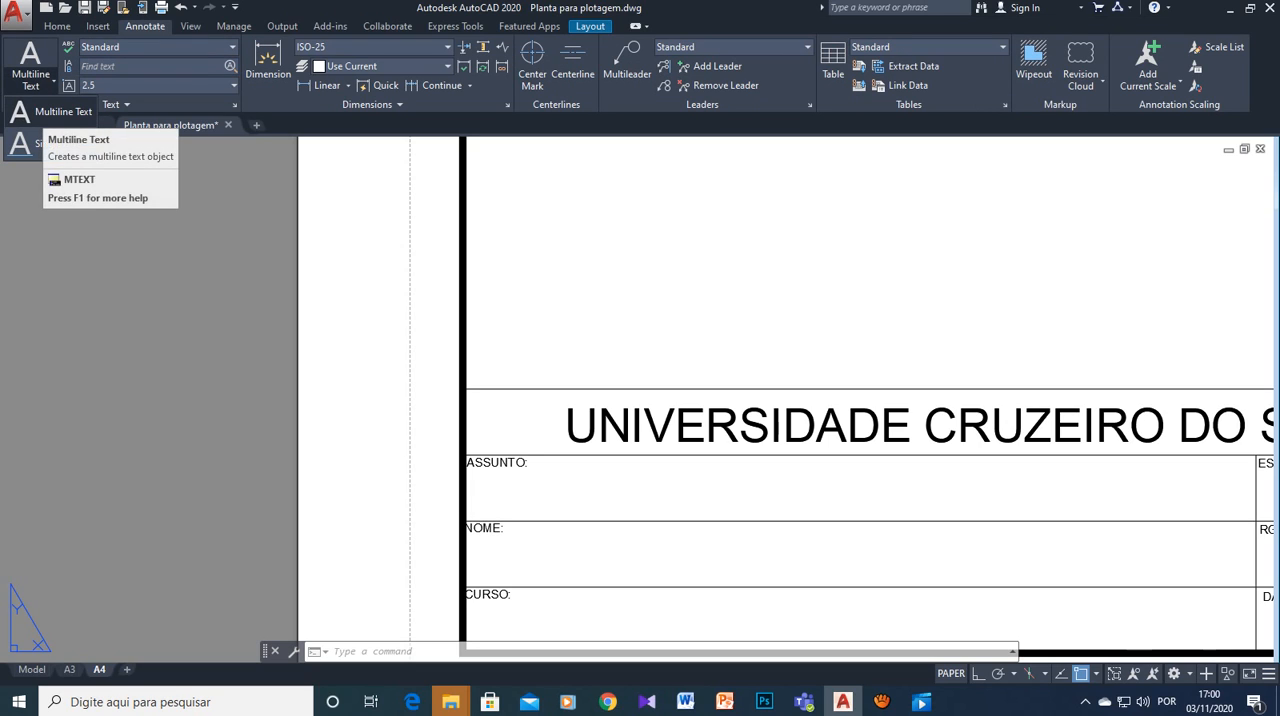
{"action": "left_click", "coordinate": [63, 111]}
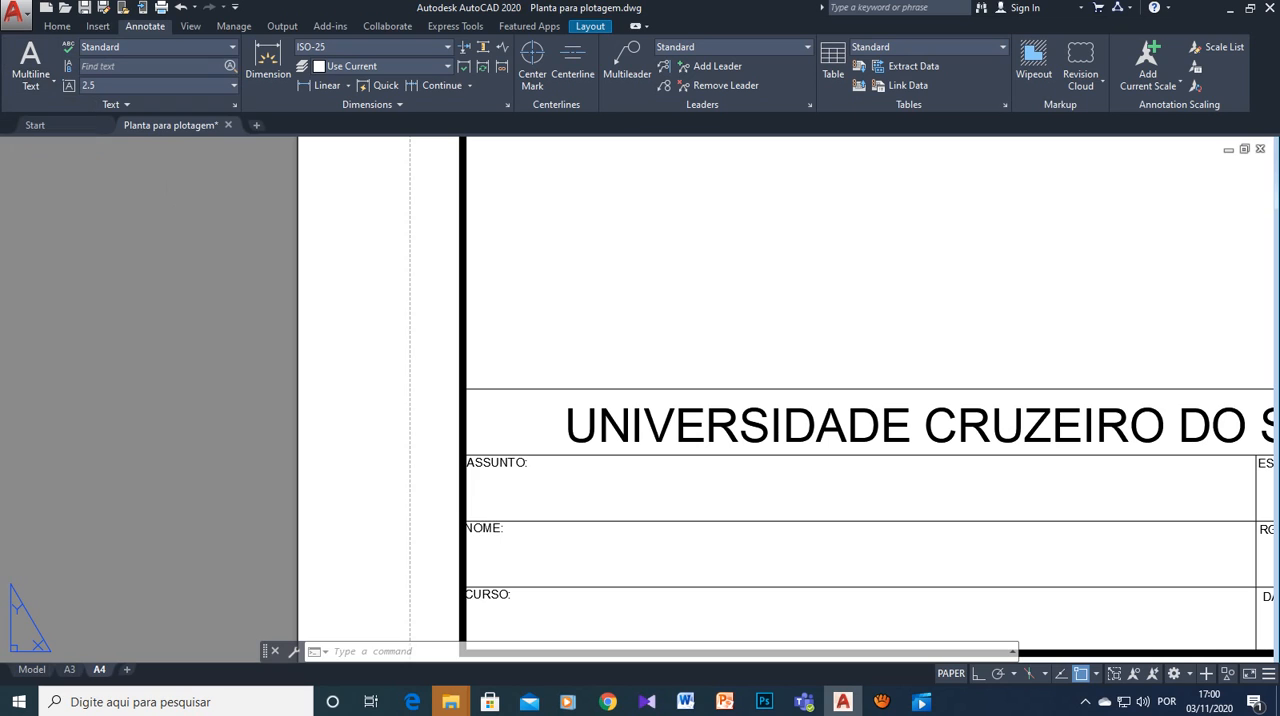
{"action": "left_click", "coordinate": [539, 477]}
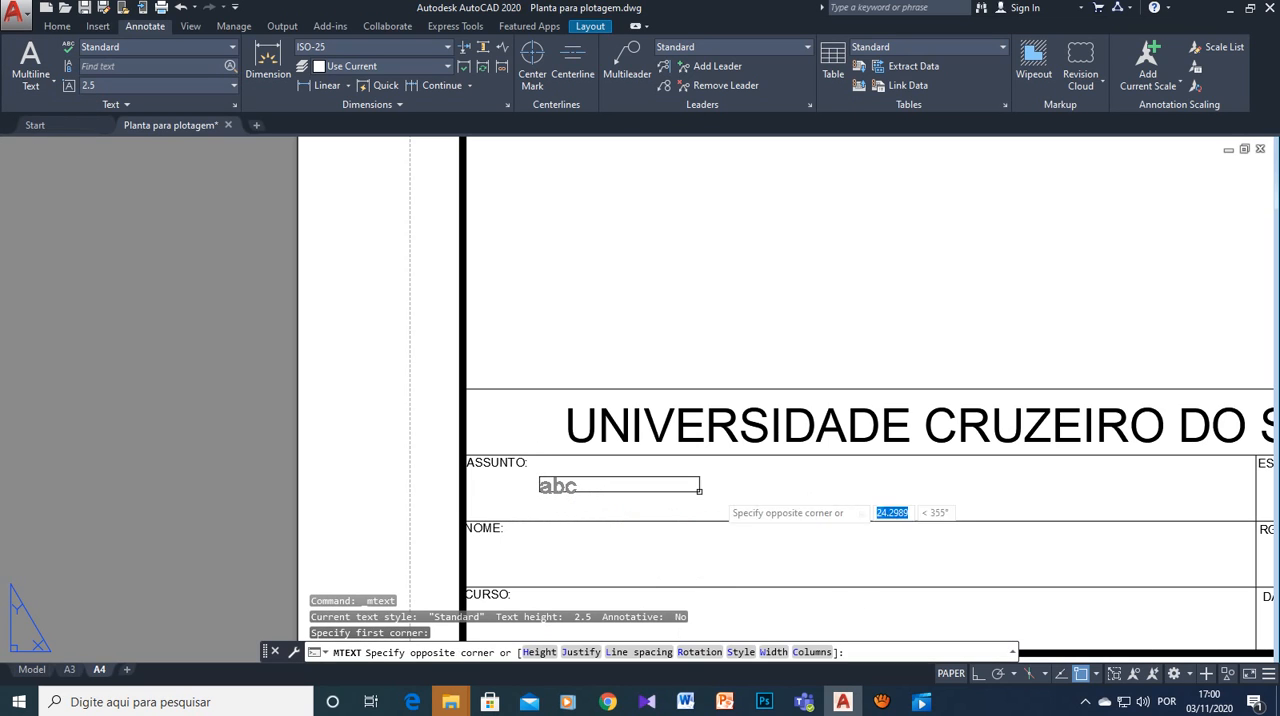
{"action": "left_click", "coordinate": [1202, 508]}
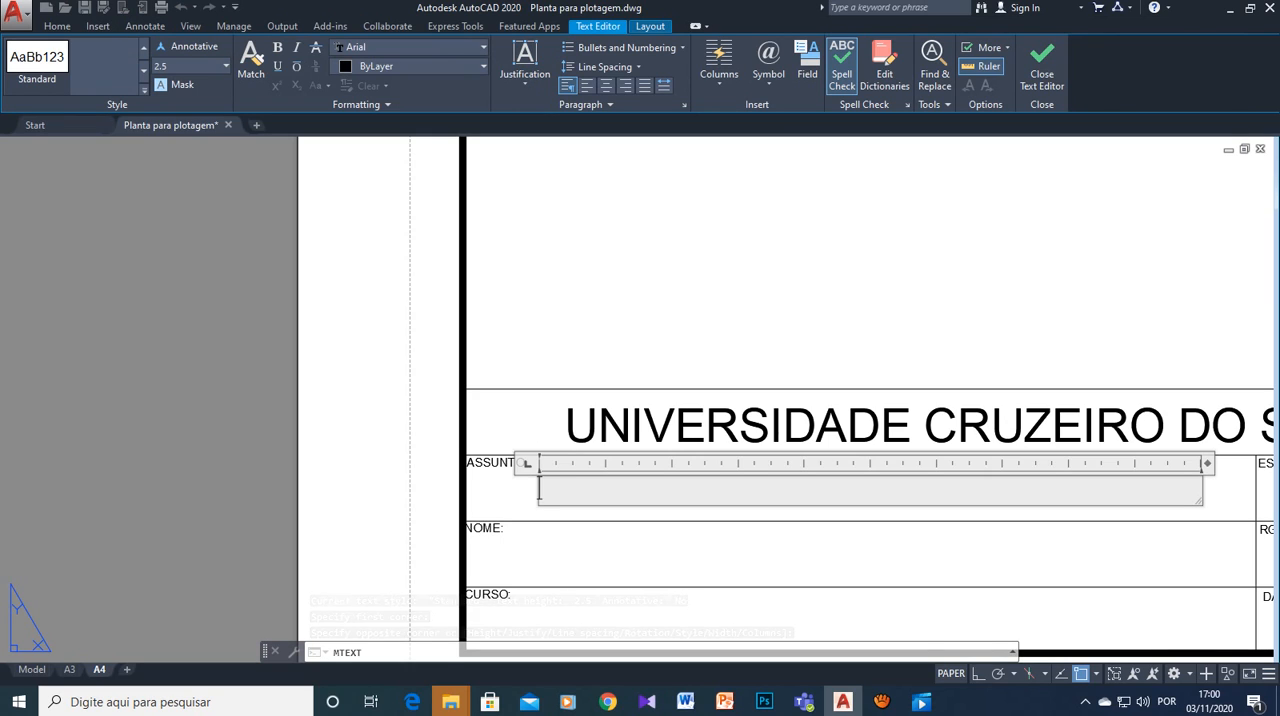
- Write "Plotagem" in the ASSUNTO text box, set its text height to 3 and finish editing
{"action": "type", "text": "Plot"}
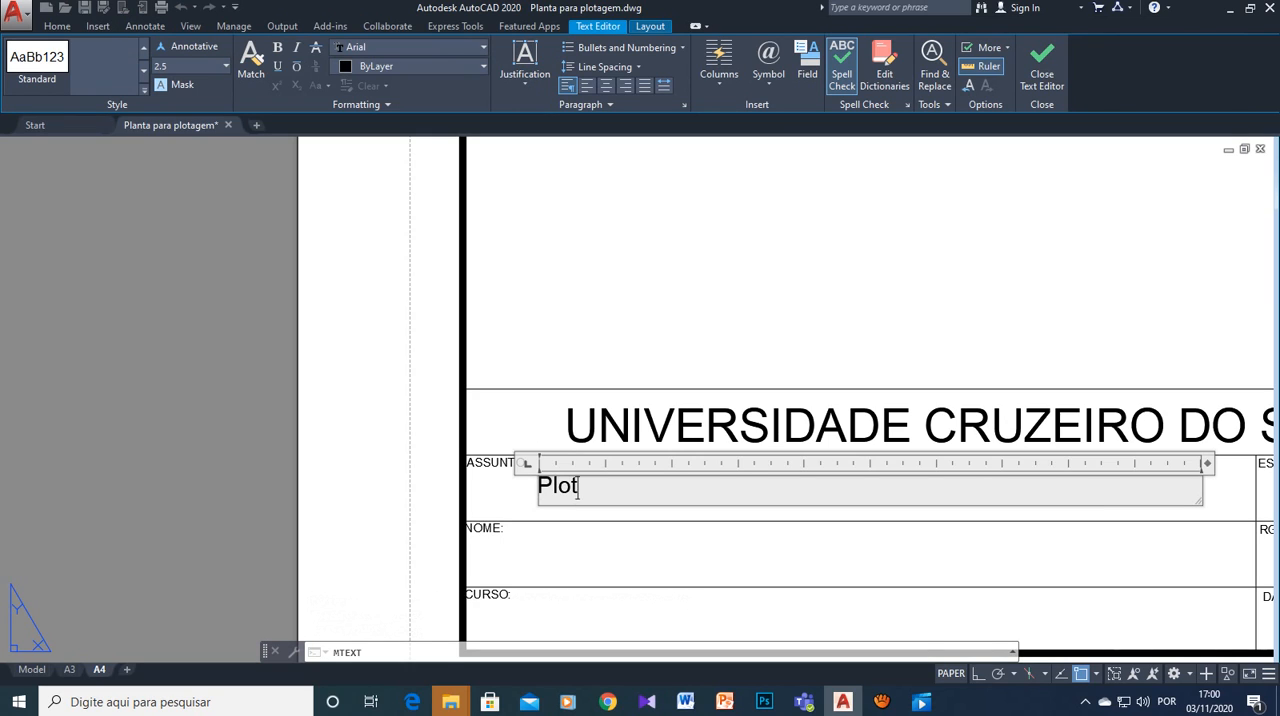
{"action": "type", "text": "agem"}
{"action": "type", "text": "3"}
{"action": "key", "text": "shift+Left"}
{"action": "key", "text": "shift+Left"}
{"action": "key", "text": "shift+Left"}
{"action": "key", "text": "shift+Left"}
{"action": "key", "text": "shift+Left"}
{"action": "key", "text": "shift+Left"}
{"action": "key", "text": "shift+Left"}
{"action": "key", "text": "shift+Left"}
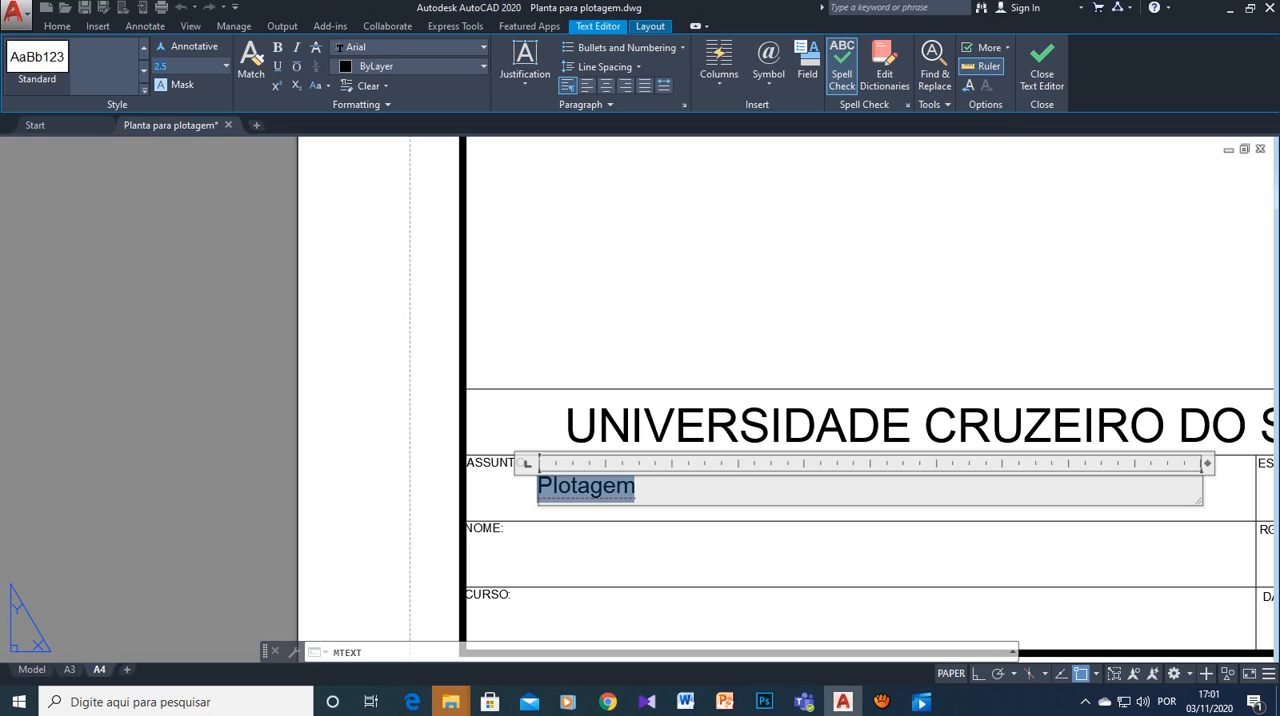
{"action": "key", "text": "Return"}
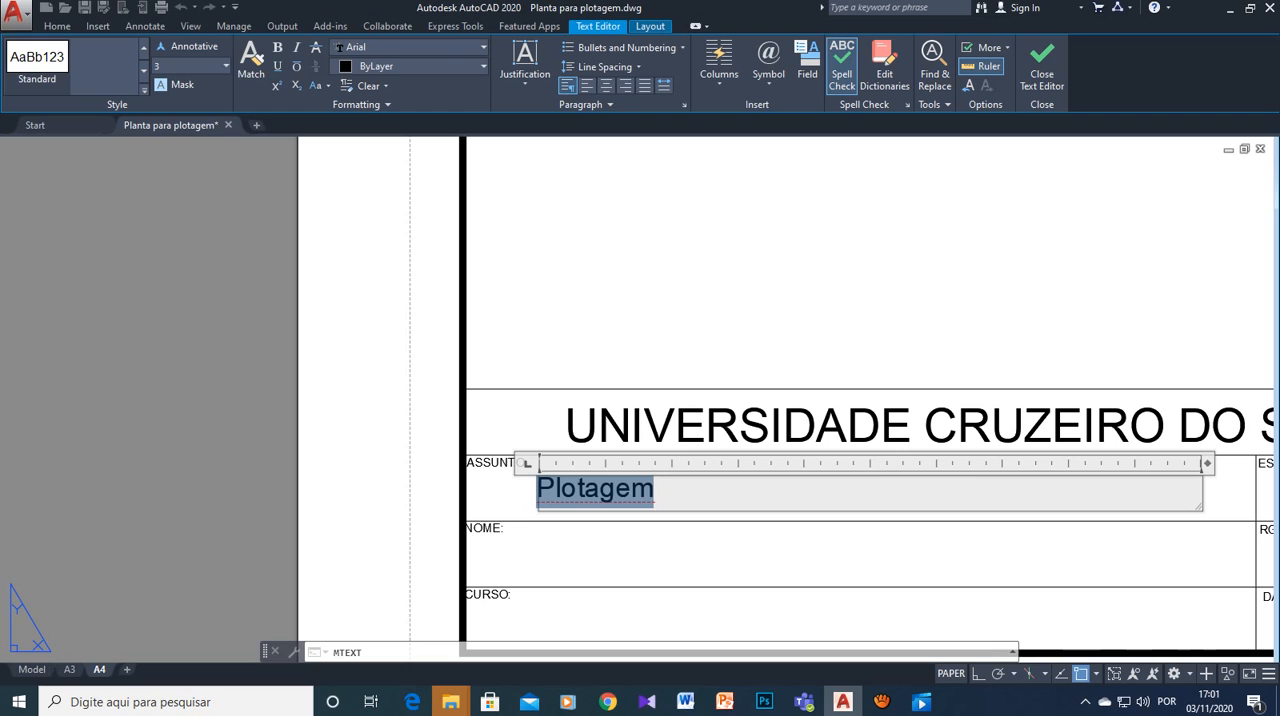
{"action": "scroll", "coordinate": [713, 530], "scroll_direction": "down", "scroll_amount": 2}
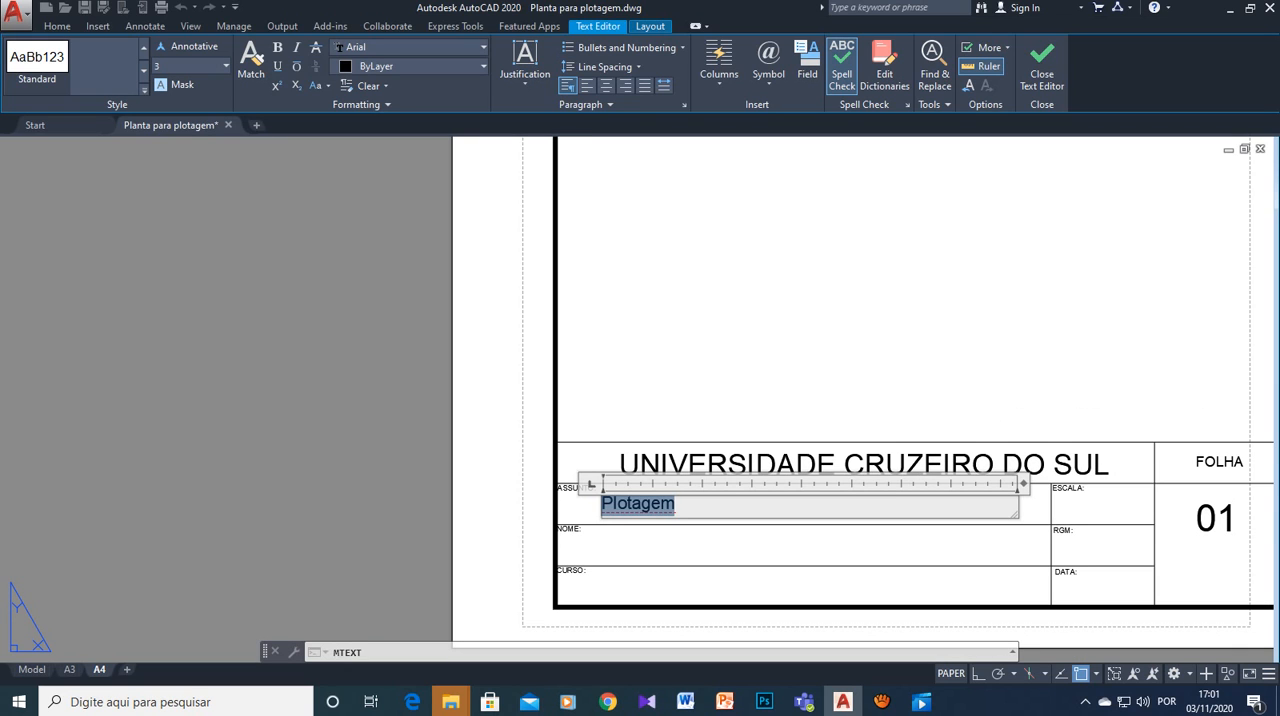
{"action": "left_click", "coordinate": [613, 539]}
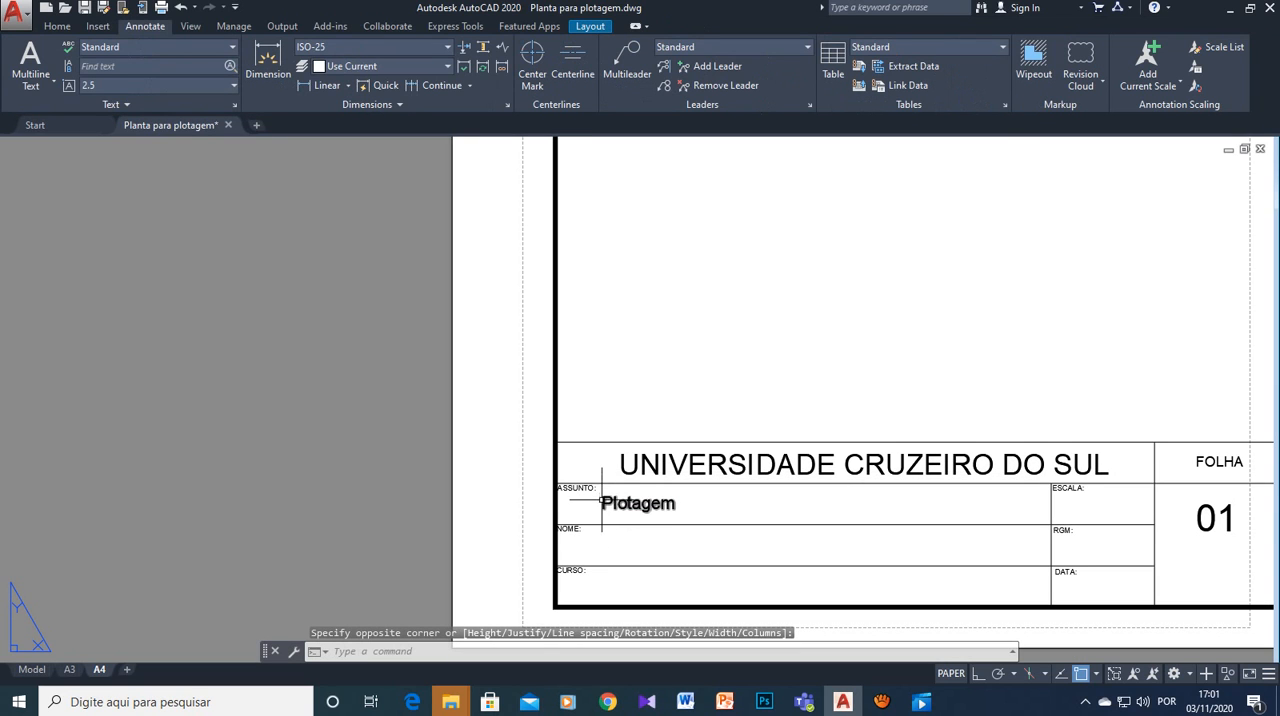
- Add multiline text with the author's full name in capitals across the NOME row, aligned with the start of the ASSUNTO text
{"action": "left_click", "coordinate": [603, 502]}
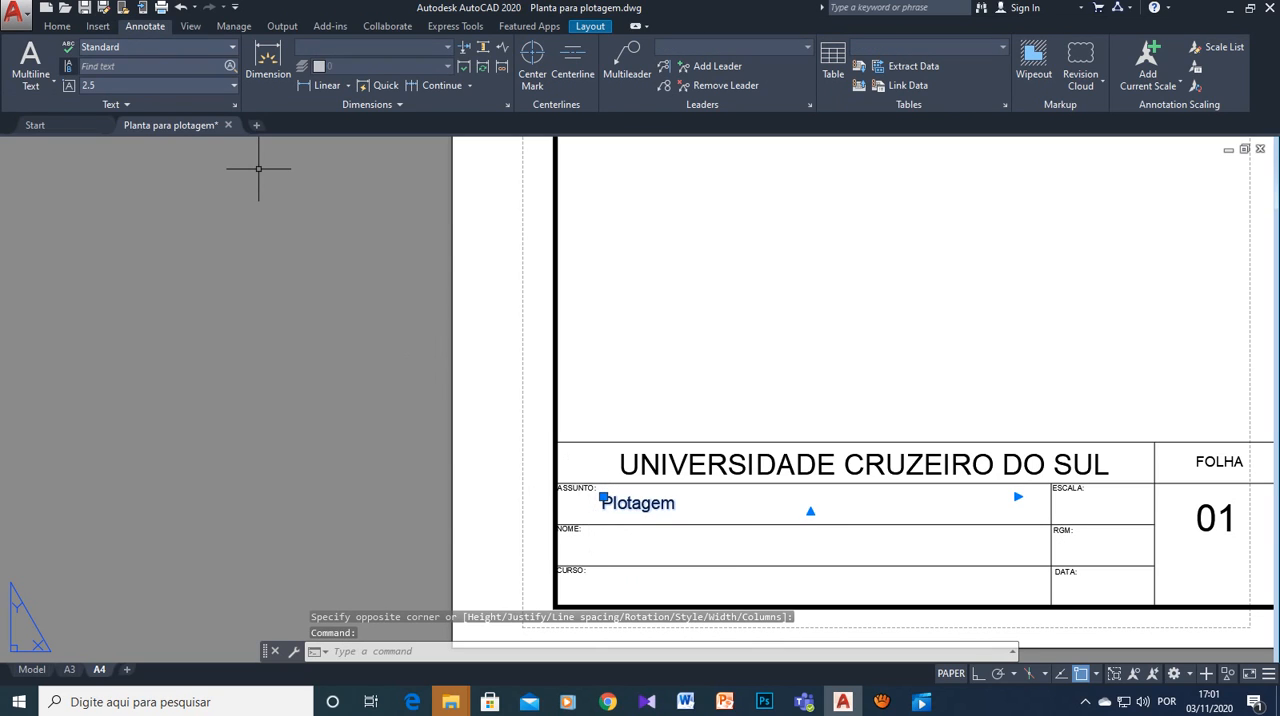
{"action": "left_click", "coordinate": [53, 80]}
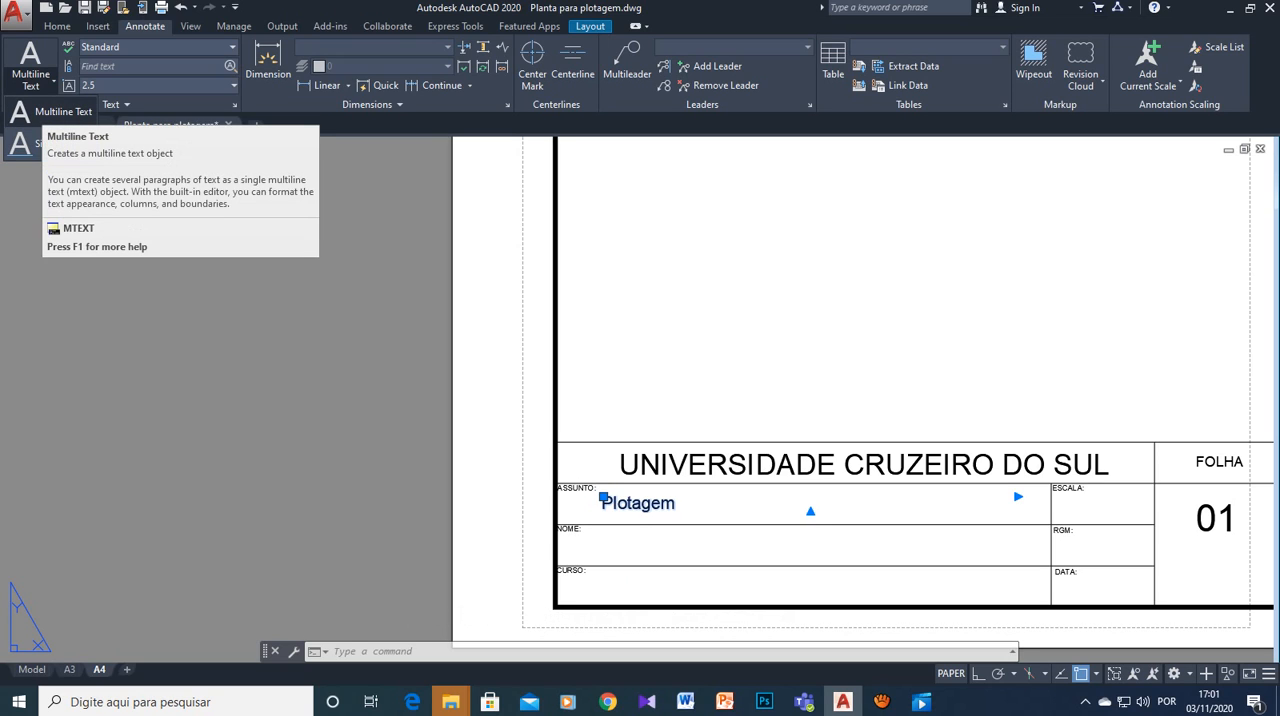
{"action": "left_click", "coordinate": [63, 111]}
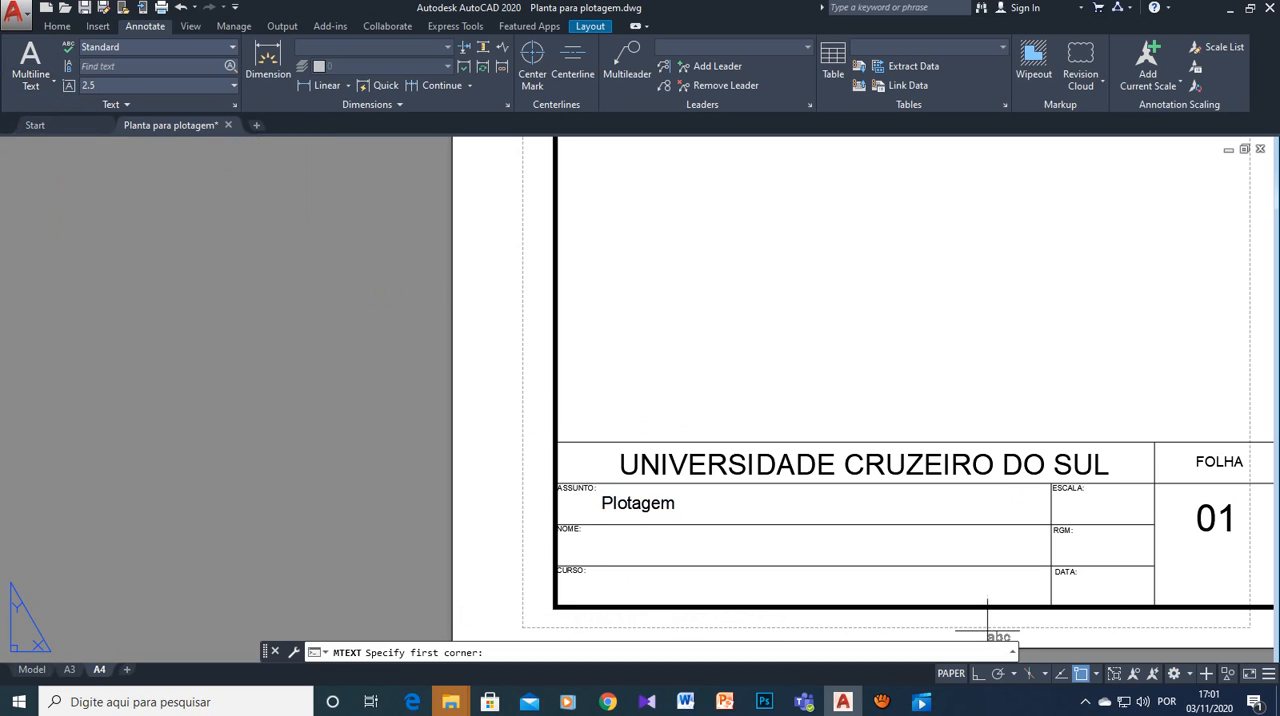
{"action": "left_click", "coordinate": [603, 534]}
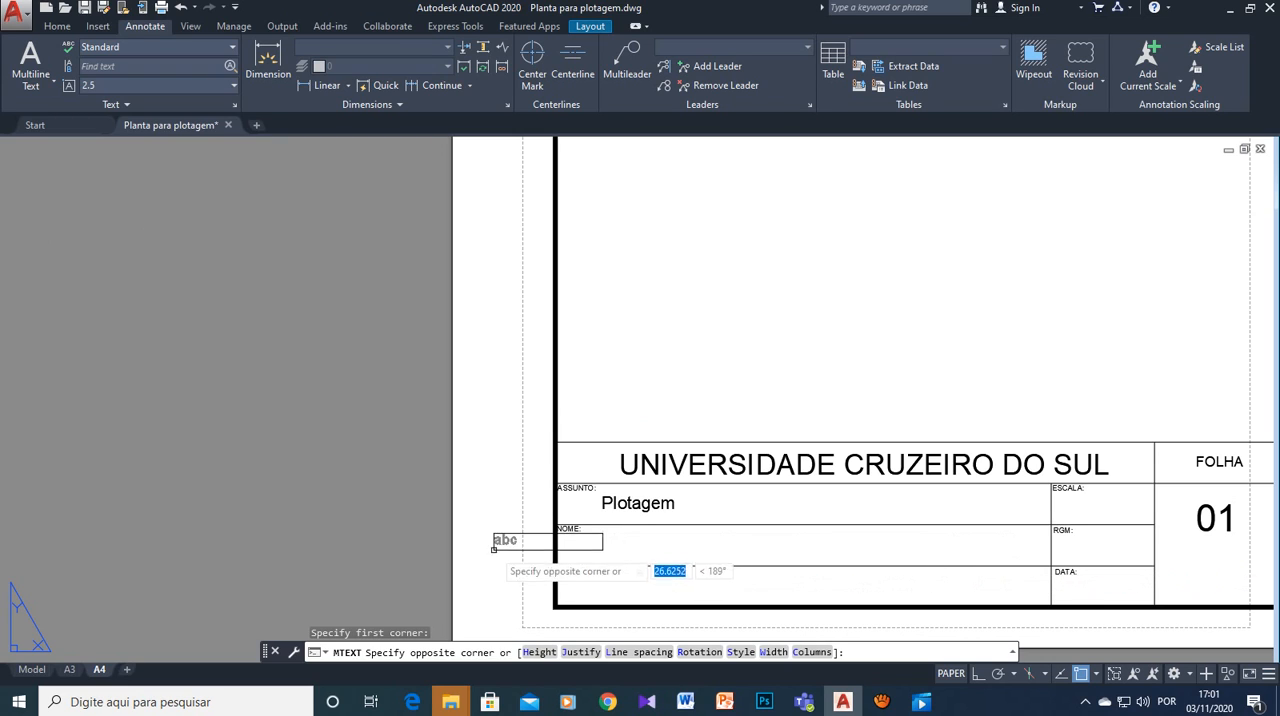
{"action": "left_click", "coordinate": [1039, 553]}
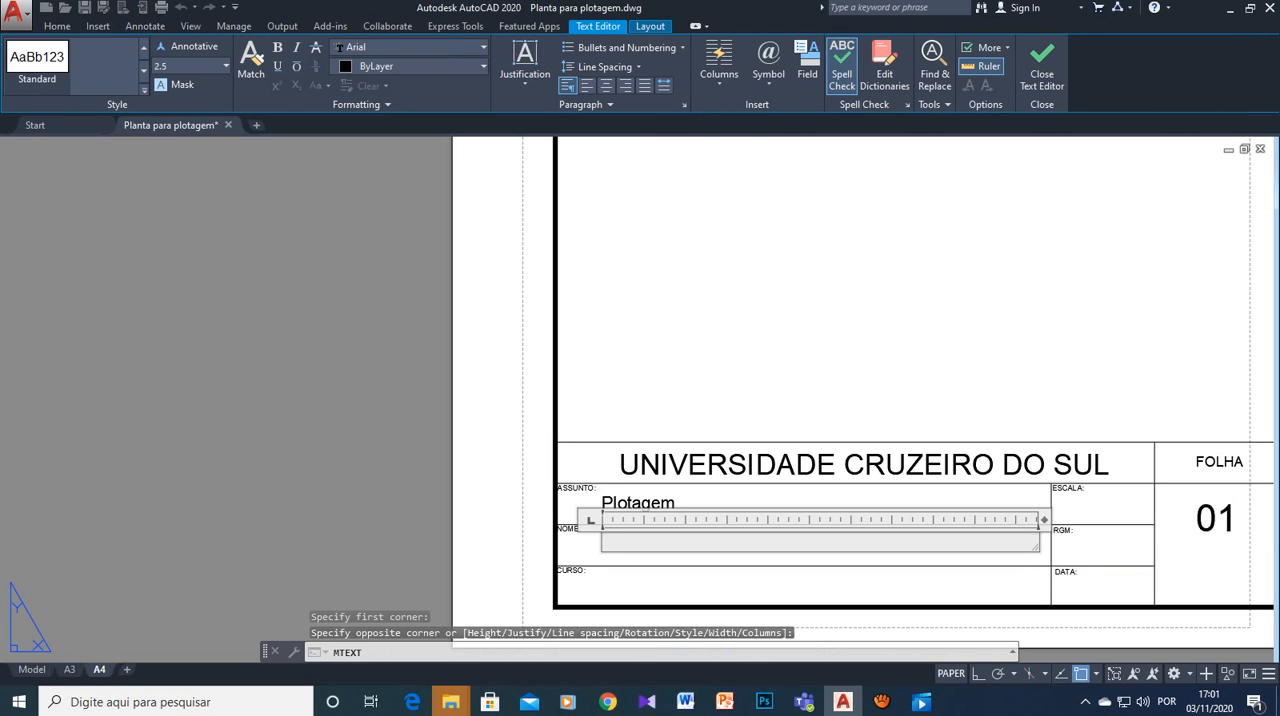
{"action": "type", "text": "Luci9m"}
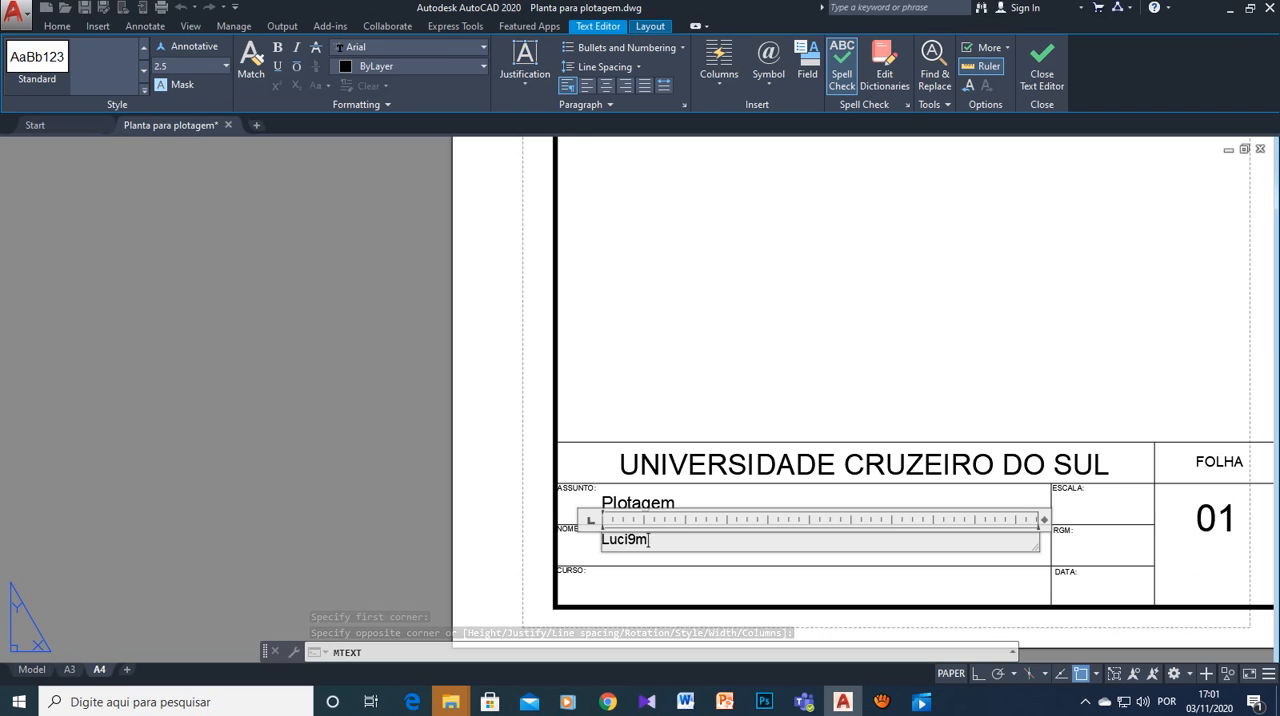
{"action": "key", "text": "BackSpace"}
{"action": "key", "text": "BackSpace"}
{"action": "key", "text": "BackSpace"}
{"action": "key", "text": "BackSpace"}
{"action": "key", "text": "BackSpace"}
{"action": "key", "text": "BackSpace"}
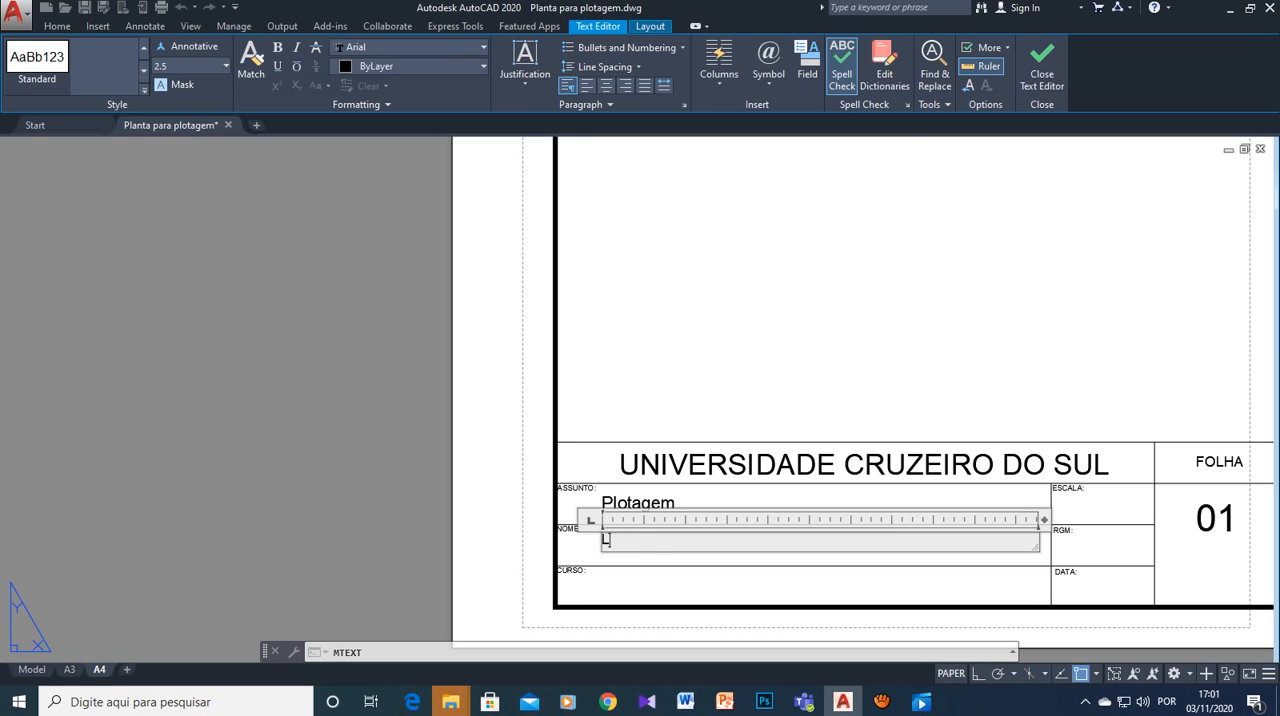
{"action": "type", "text": "LUCIMARA SILVA"}
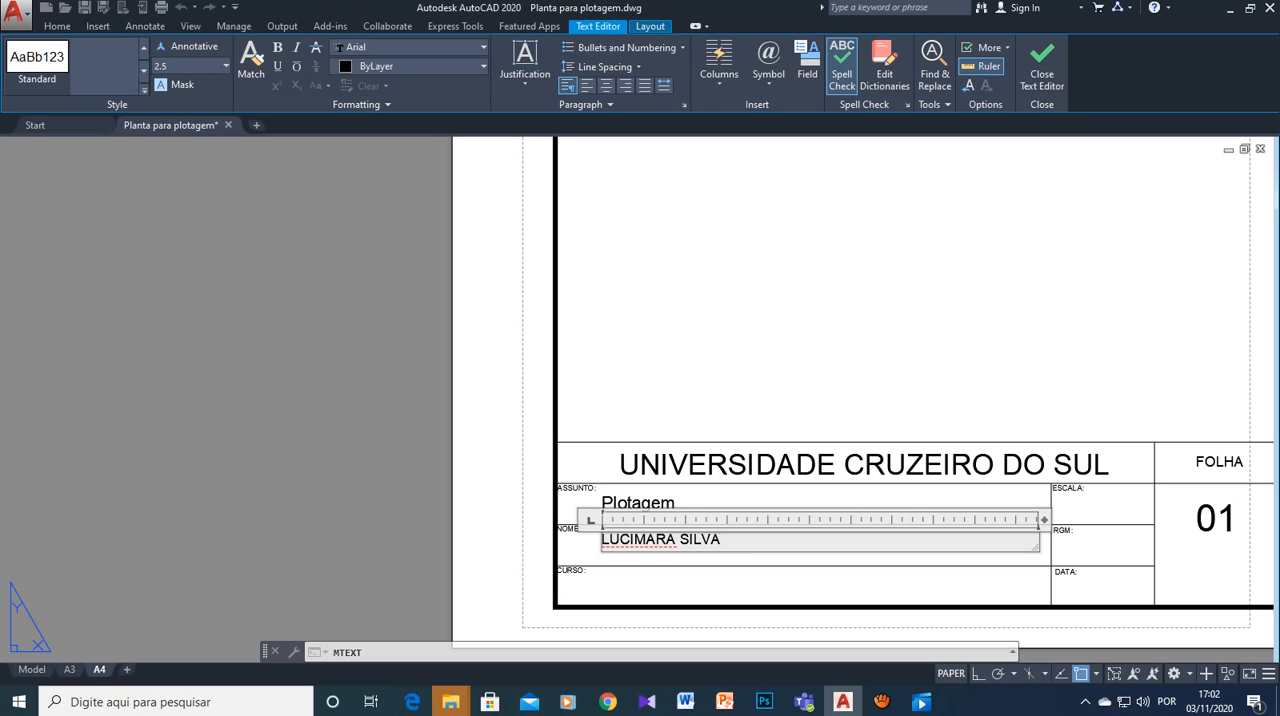
- Set the NOME text's height to 3 and finish editing
{"action": "left_click_drag", "start_coordinate": [722, 540], "coordinate": [600, 540]}
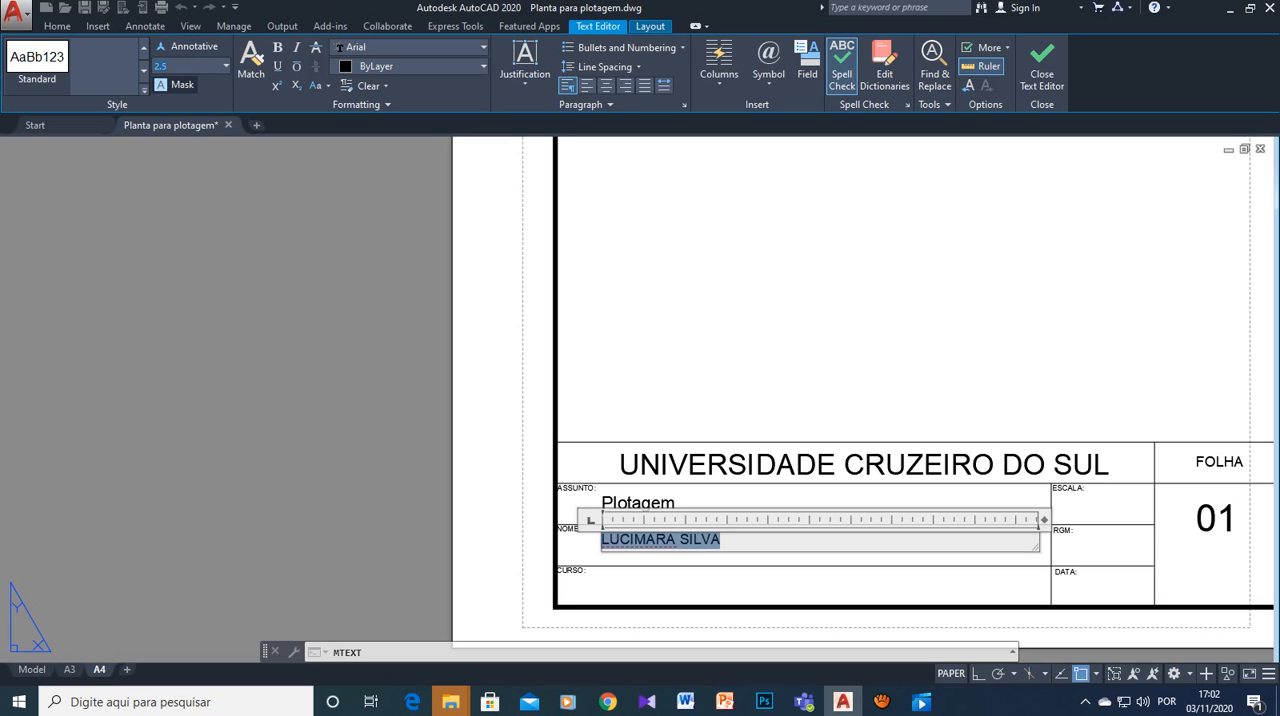
{"action": "type", "text": "3"}
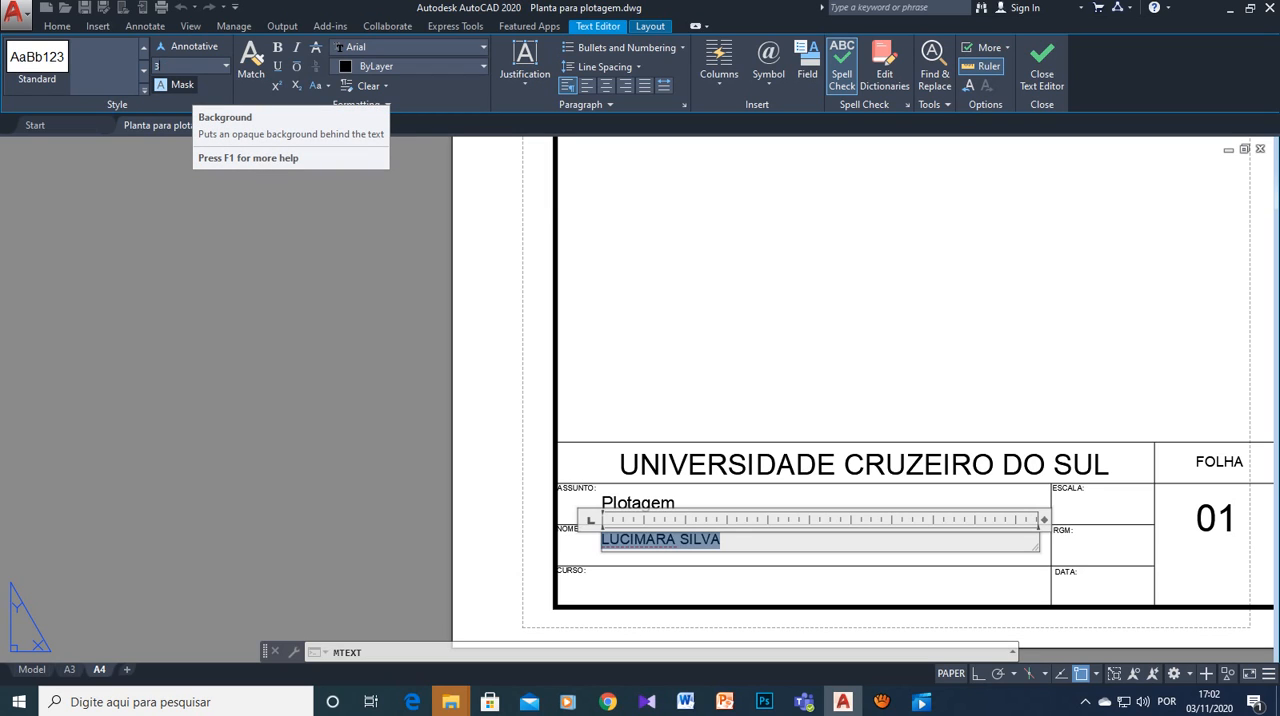
{"action": "key", "text": "Return"}
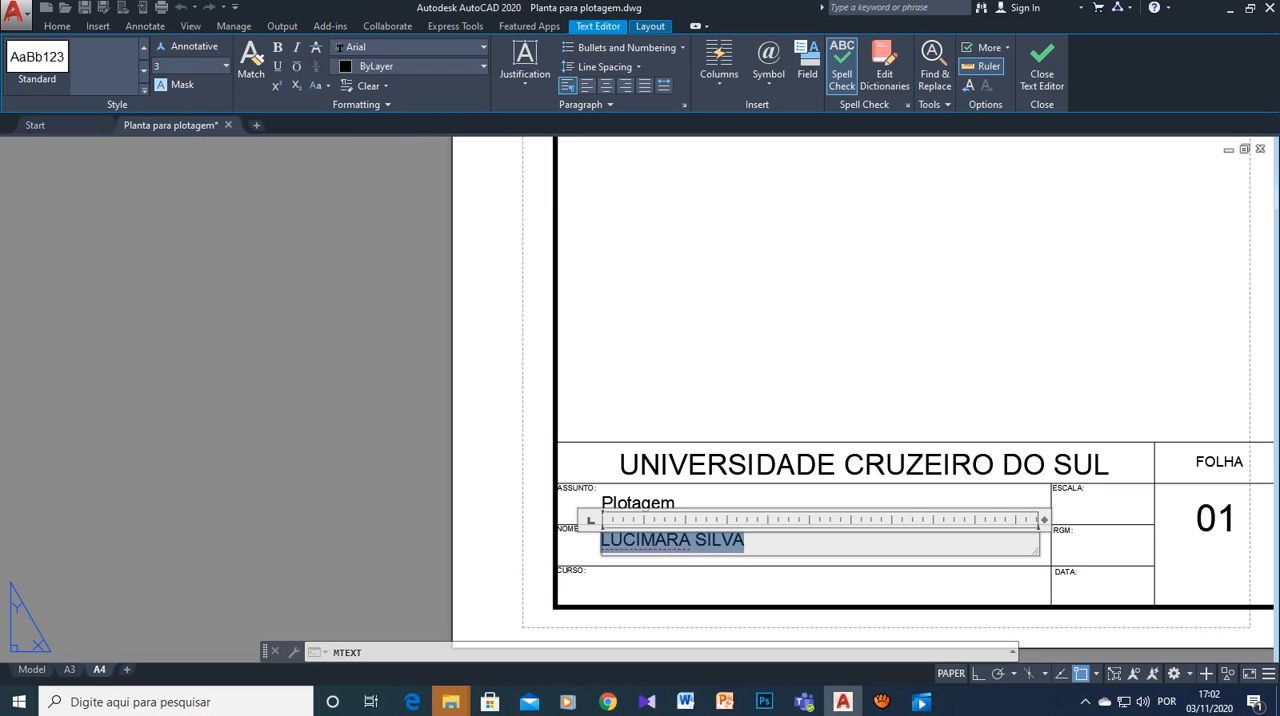
{"action": "left_click", "coordinate": [400, 330]}
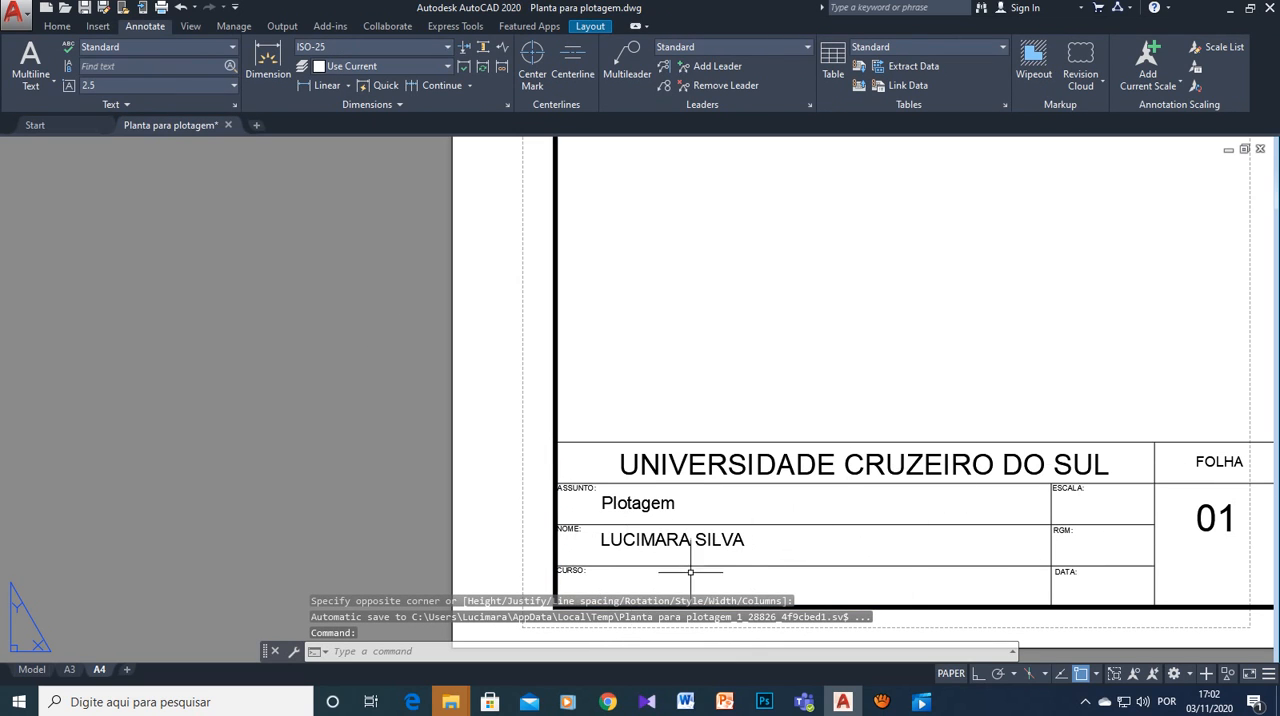
{"action": "scroll", "coordinate": [934, 508], "scroll_direction": "down", "scroll_amount": 4}
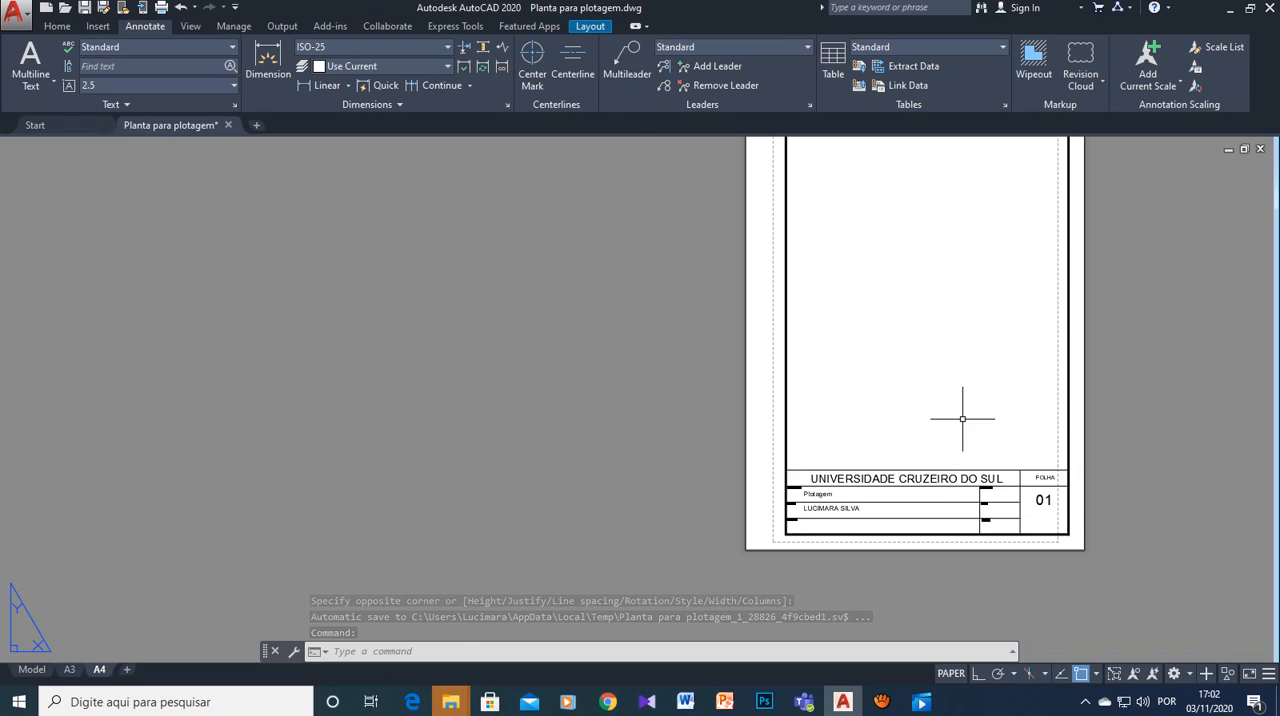
{"action": "middle_click_drag", "start_coordinate": [962, 418], "coordinate": [811, 434]}
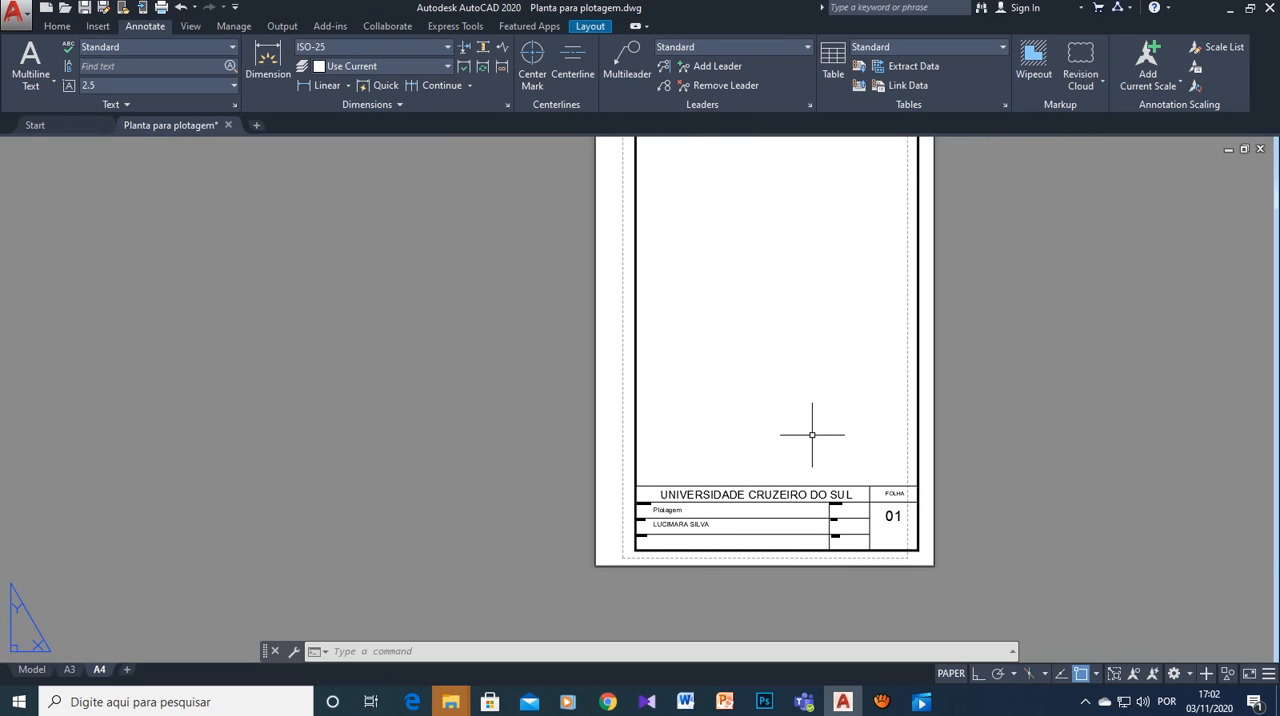
{"action": "scroll", "coordinate": [830, 521], "scroll_direction": "up", "scroll_amount": 4}
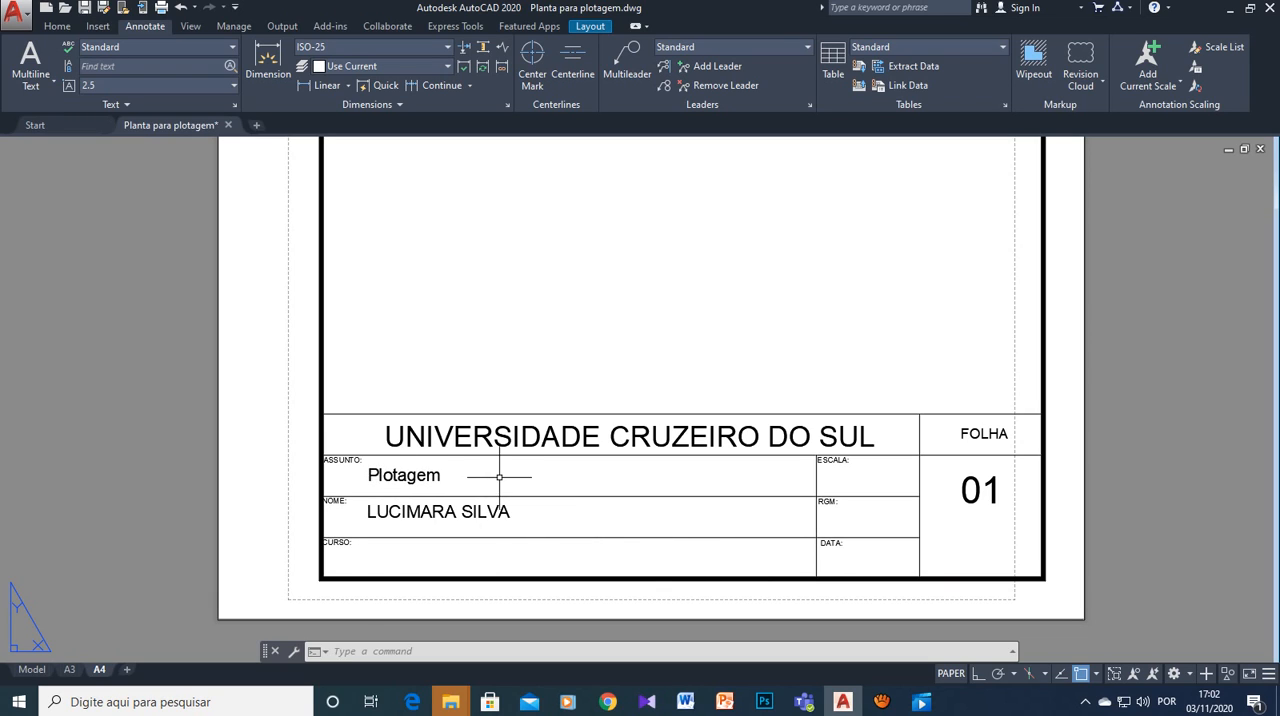
{"action": "scroll", "coordinate": [530, 450], "scroll_direction": "down", "scroll_amount": 2}
{"action": "scroll", "coordinate": [608, 310], "scroll_direction": "down", "scroll_amount": 2}
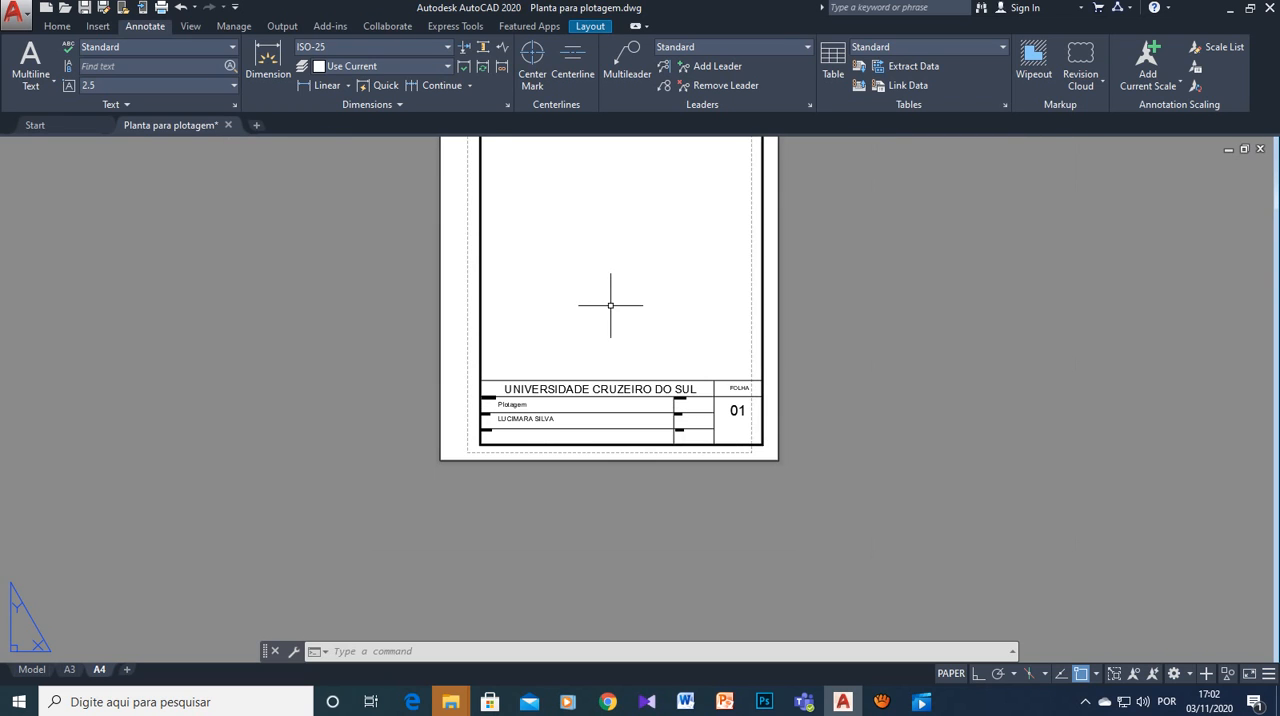
{"action": "middle_click_drag", "start_coordinate": [610, 305], "coordinate": [558, 470]}
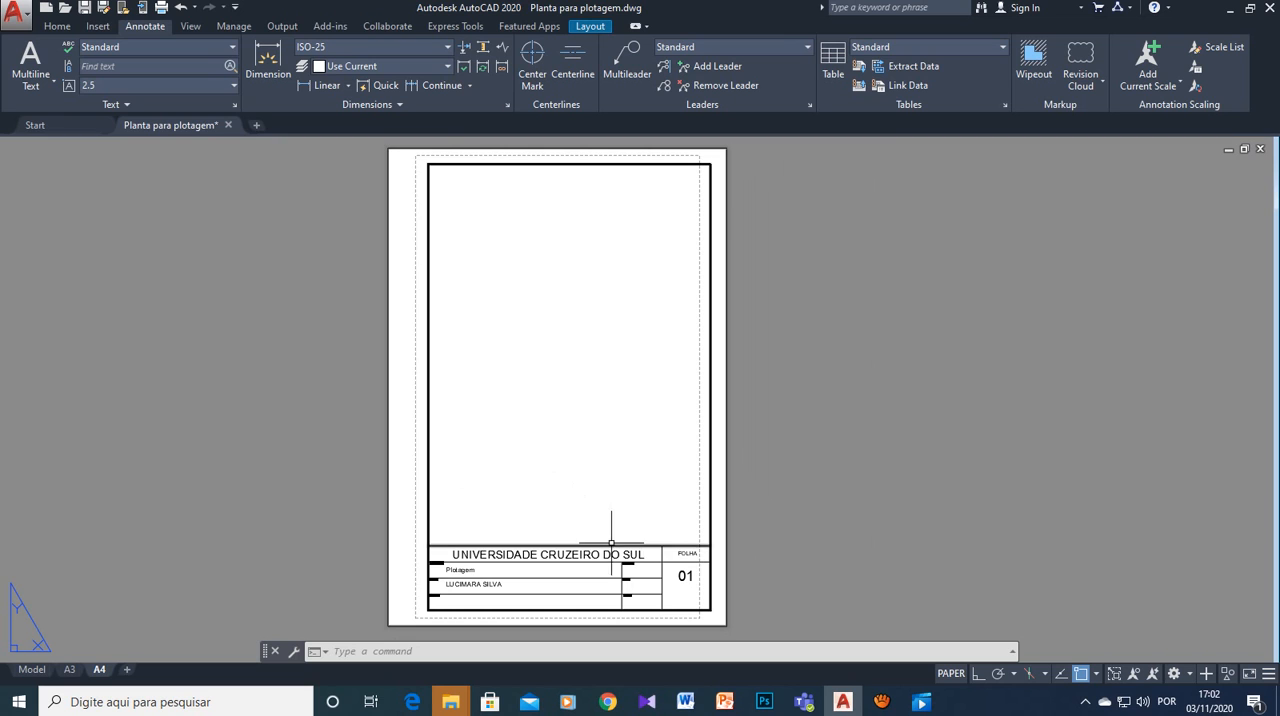
{"action": "left_click", "coordinate": [881, 701]}
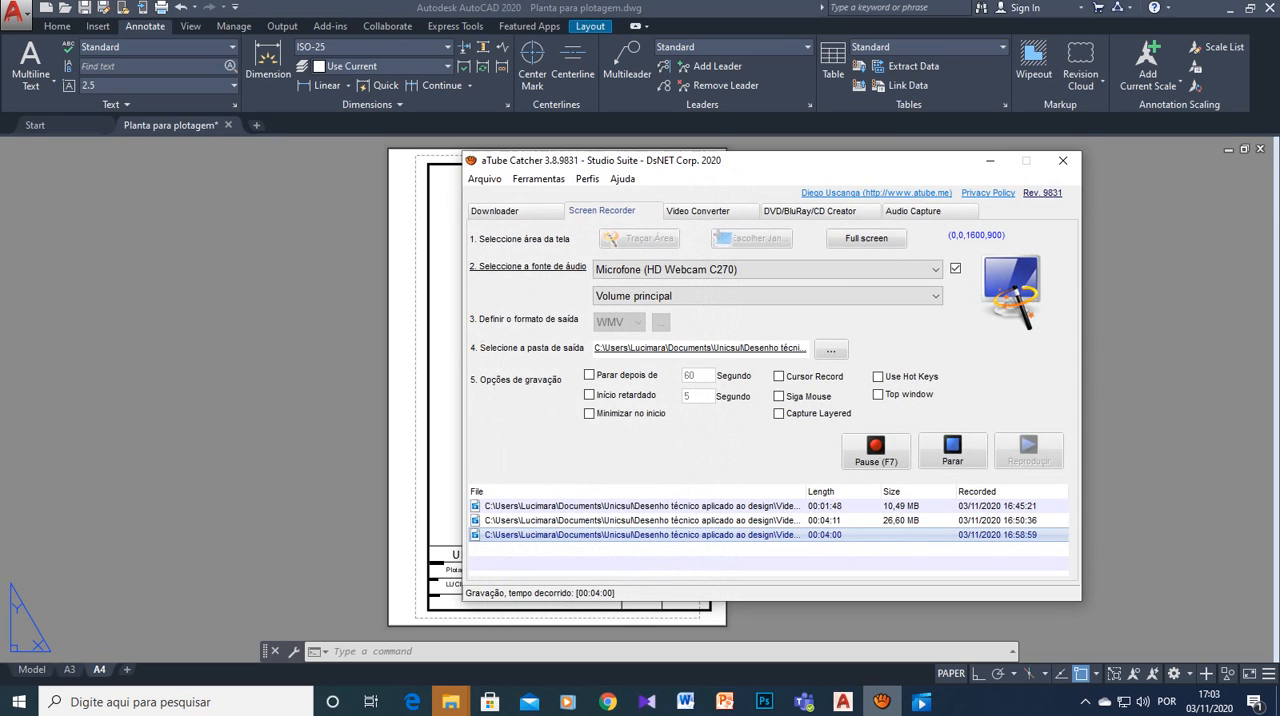
{"action": "left_click", "coordinate": [952, 452]}
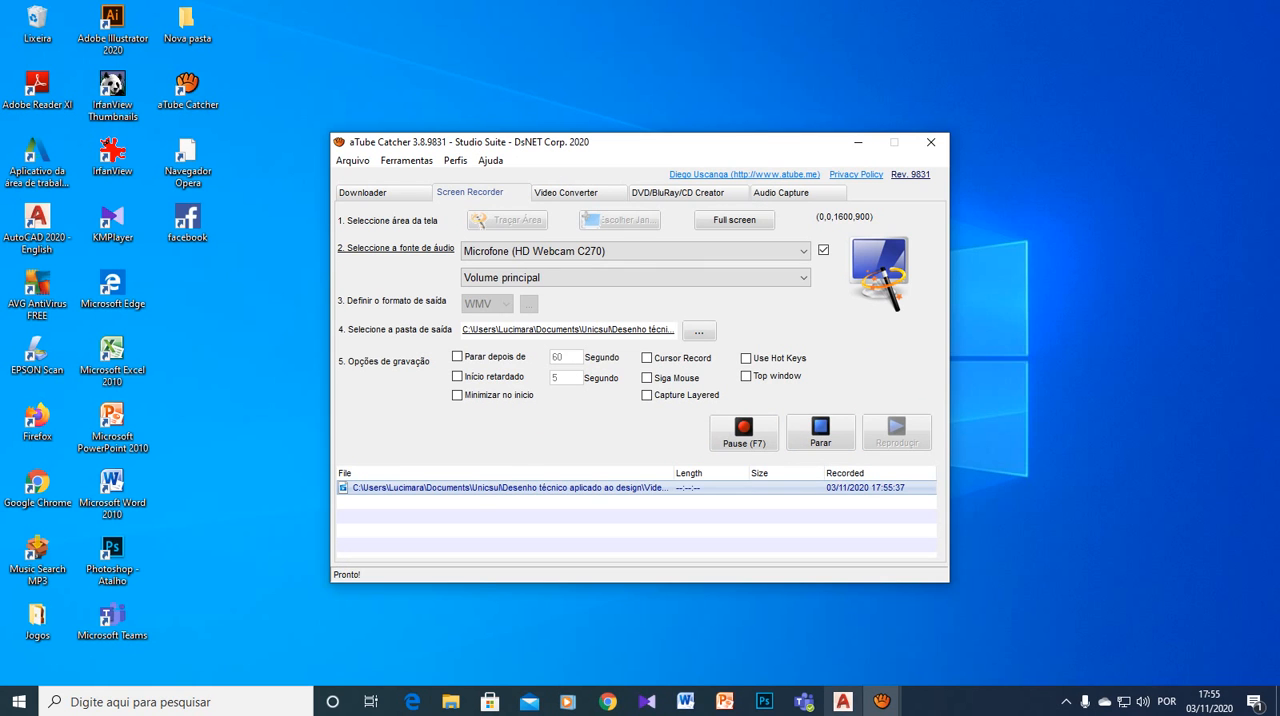
- Switch to AutoCAD and examine the A3 layout's sheet outline and frame against the dashed printable-area boundary on all sides
{"action": "left_click", "coordinate": [843, 701]}
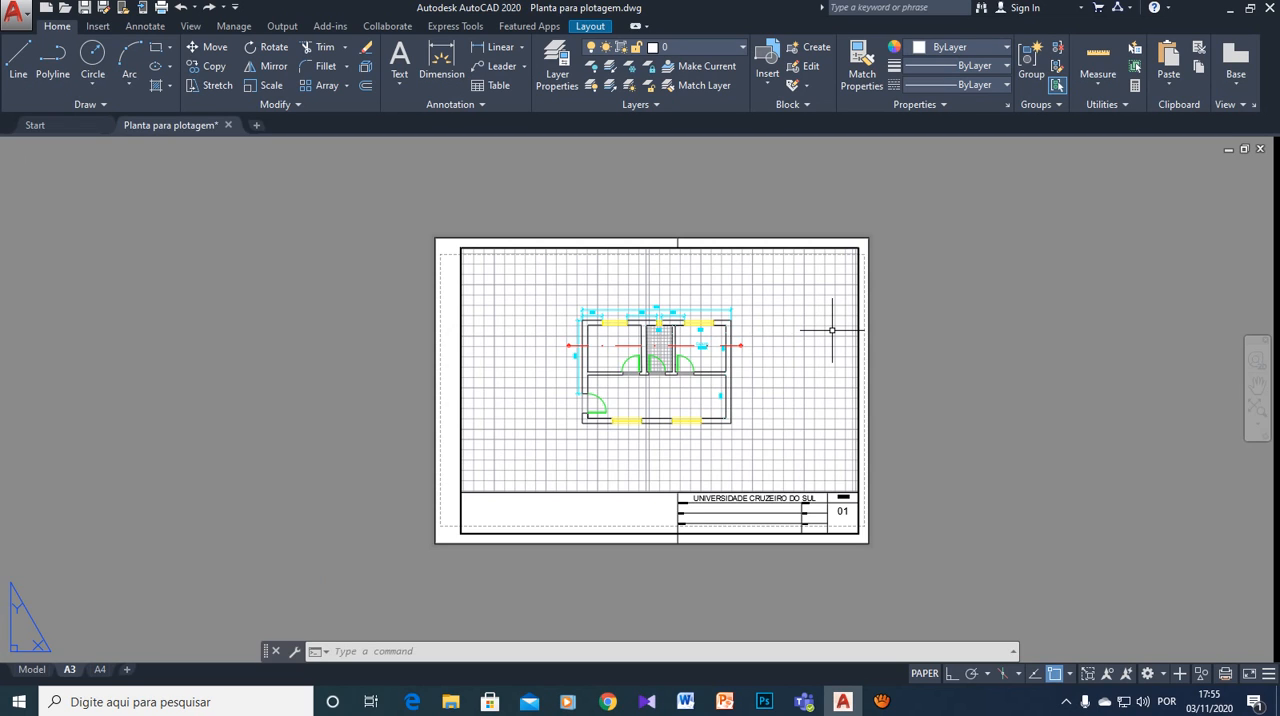
{"action": "scroll", "coordinate": [813, 287], "scroll_direction": "up", "scroll_amount": 2}
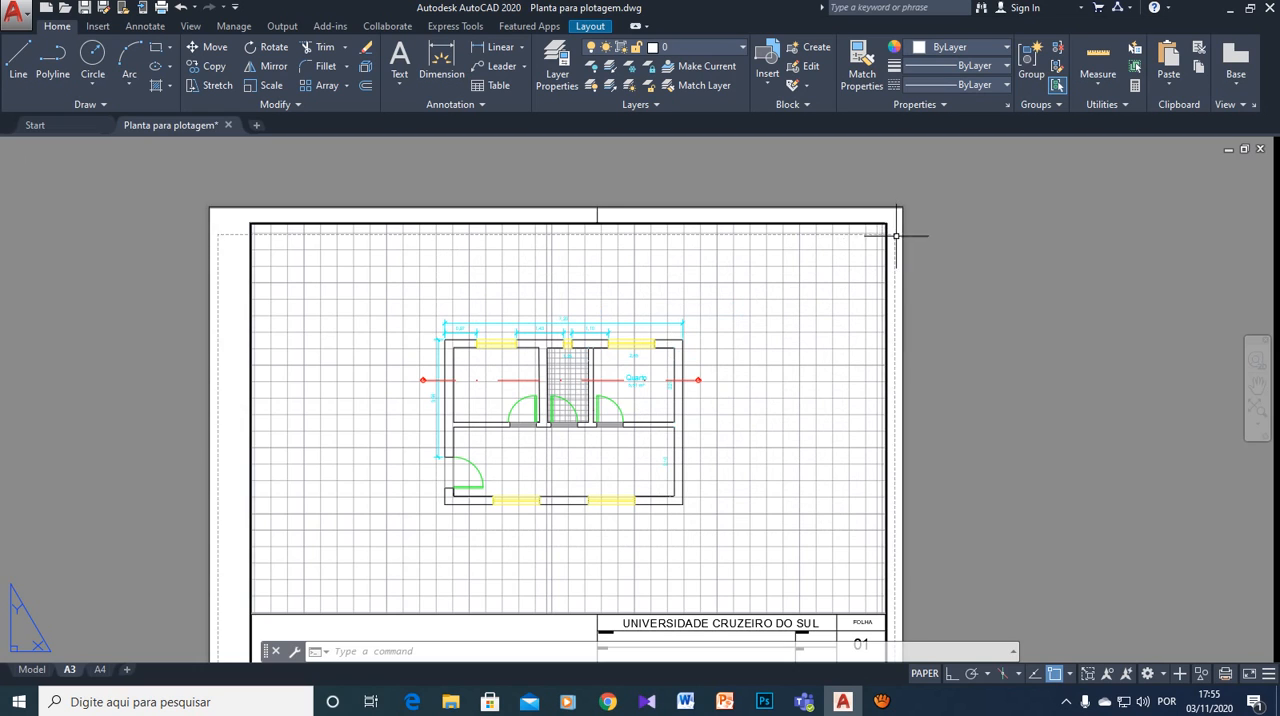
{"action": "scroll", "coordinate": [895, 253], "scroll_direction": "up", "scroll_amount": 2}
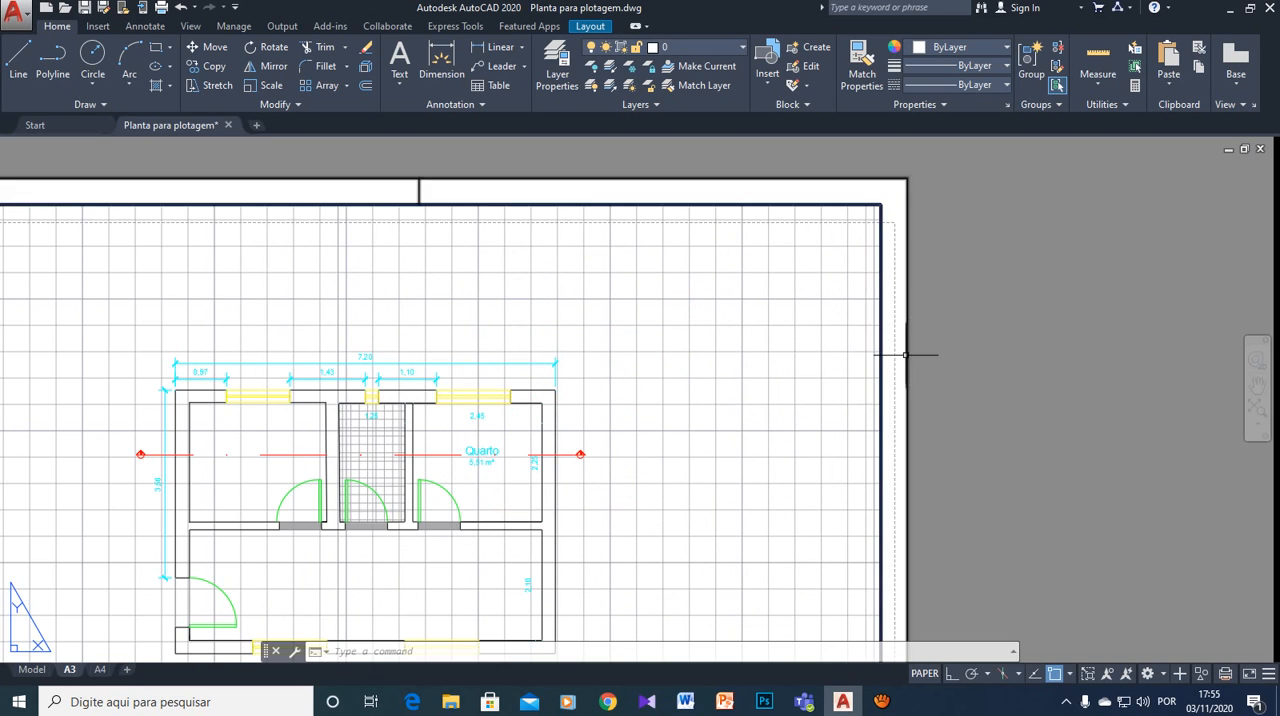
{"action": "scroll", "coordinate": [821, 387], "scroll_direction": "down", "scroll_amount": 2}
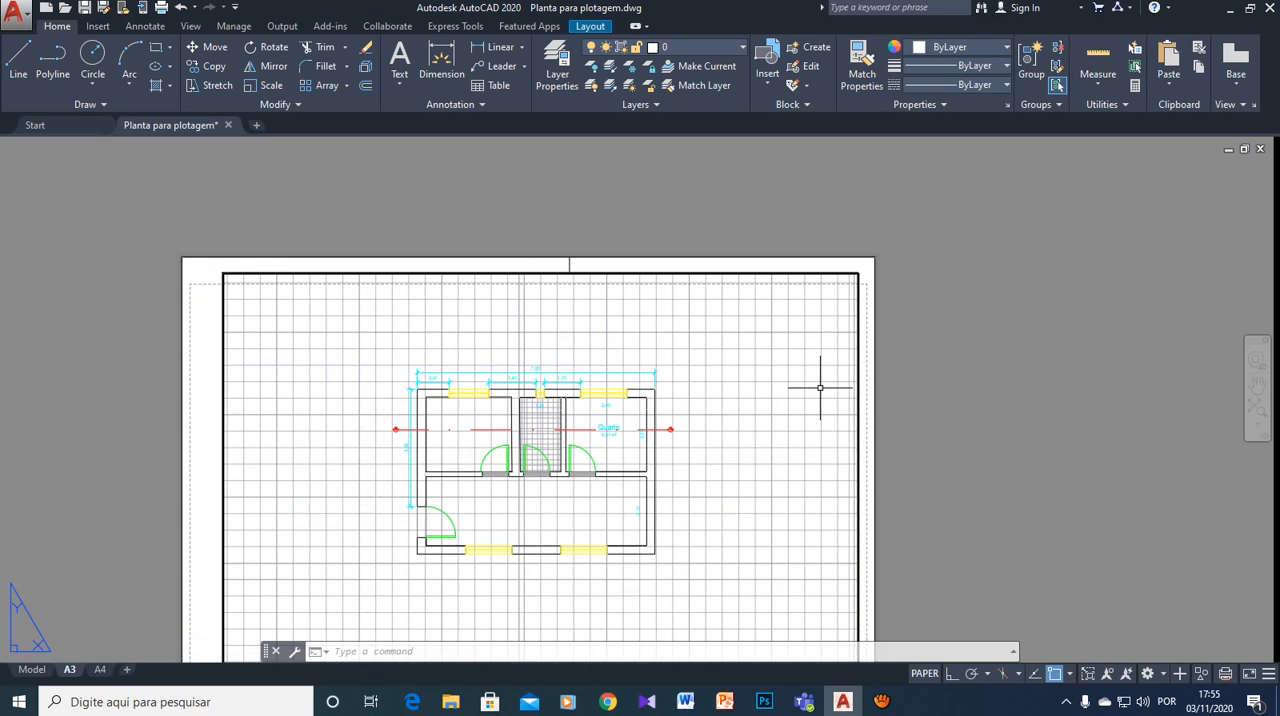
{"action": "scroll", "coordinate": [820, 387], "scroll_direction": "down", "scroll_amount": 2}
{"action": "scroll", "coordinate": [822, 390], "scroll_direction": "up", "scroll_amount": 1}
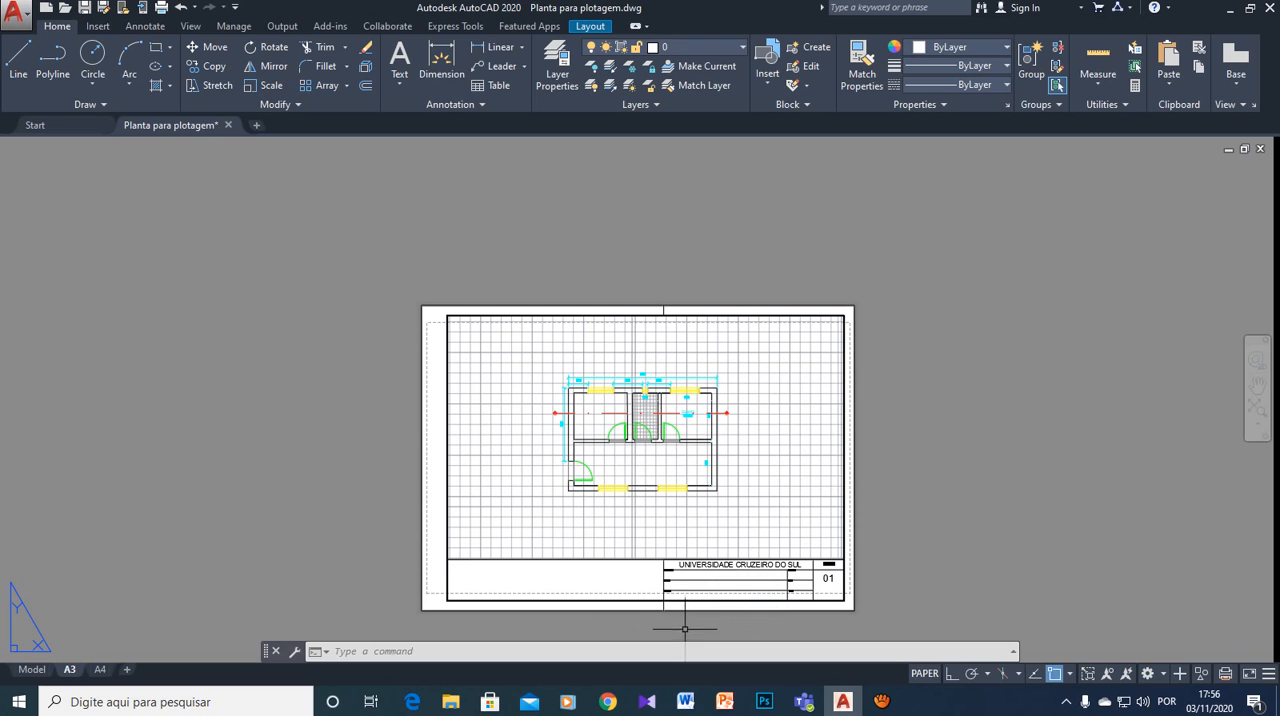
{"action": "scroll", "coordinate": [871, 531], "scroll_direction": "up", "scroll_amount": 2}
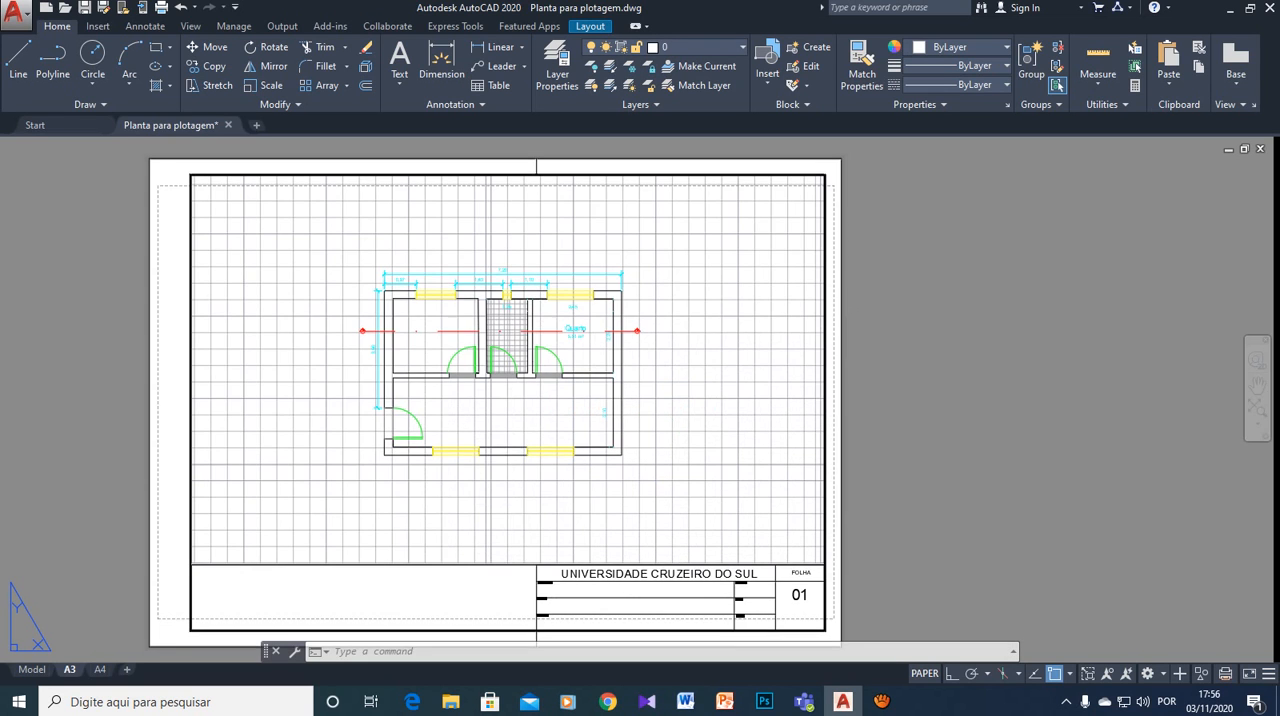
{"action": "mouse_move", "coordinate": [871, 531]}
{"action": "middle_mouse_down"}
{"action": "mouse_move", "coordinate": [903, 505]}
{"action": "mouse_move", "coordinate": [967, 516]}
{"action": "middle_mouse_up"}
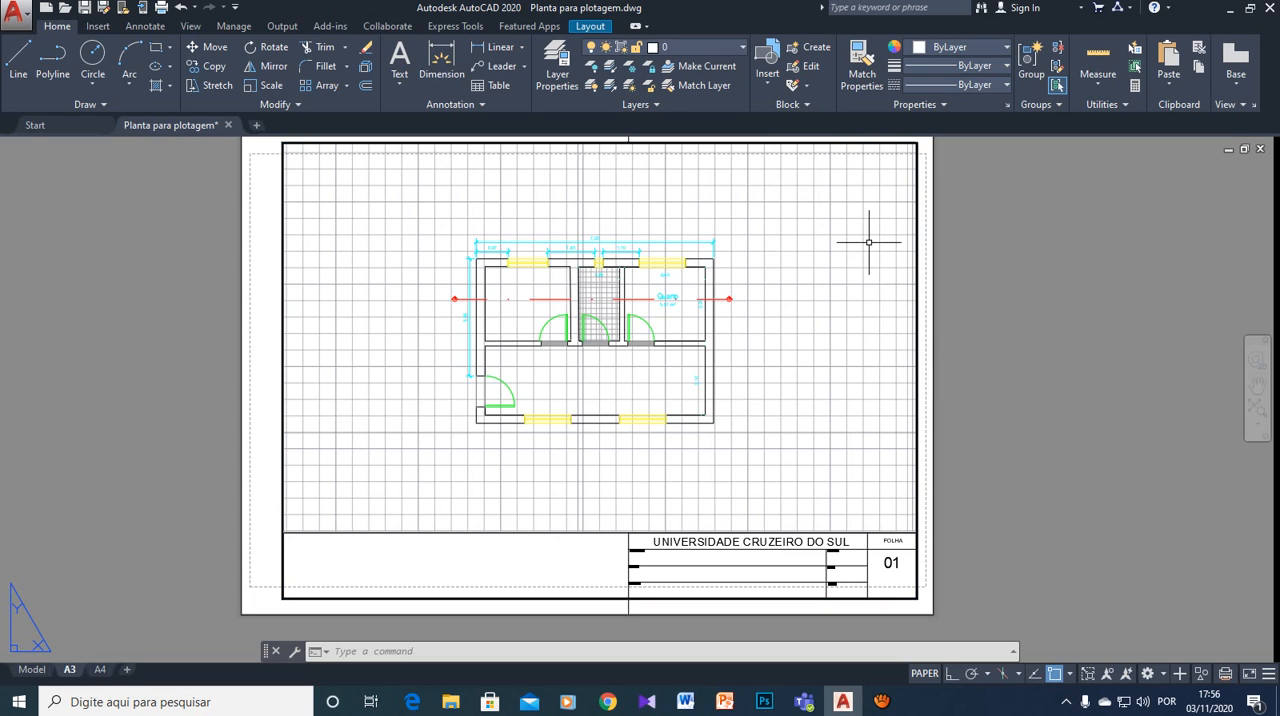
{"action": "scroll", "coordinate": [869, 242], "scroll_direction": "down", "scroll_amount": 2}
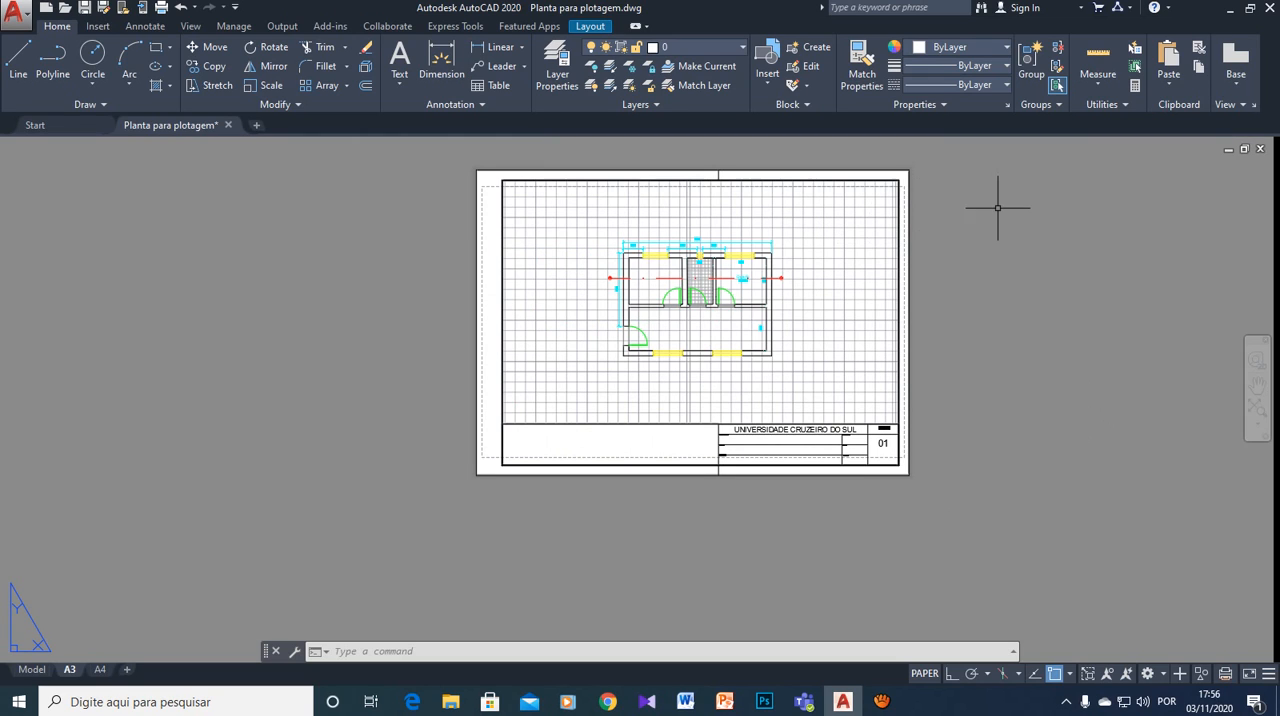
{"action": "middle_click_drag", "start_coordinate": [984, 220], "coordinate": [913, 287]}
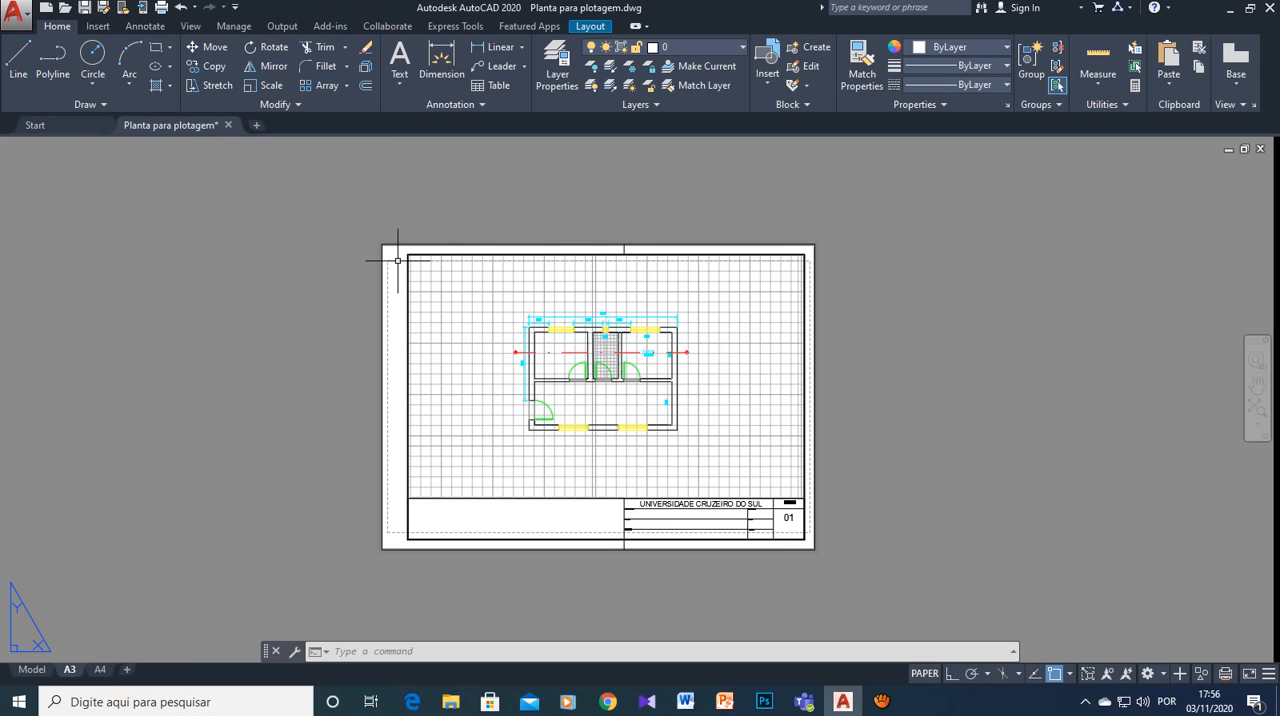
{"action": "scroll", "coordinate": [397, 263], "scroll_direction": "up", "scroll_amount": 2}
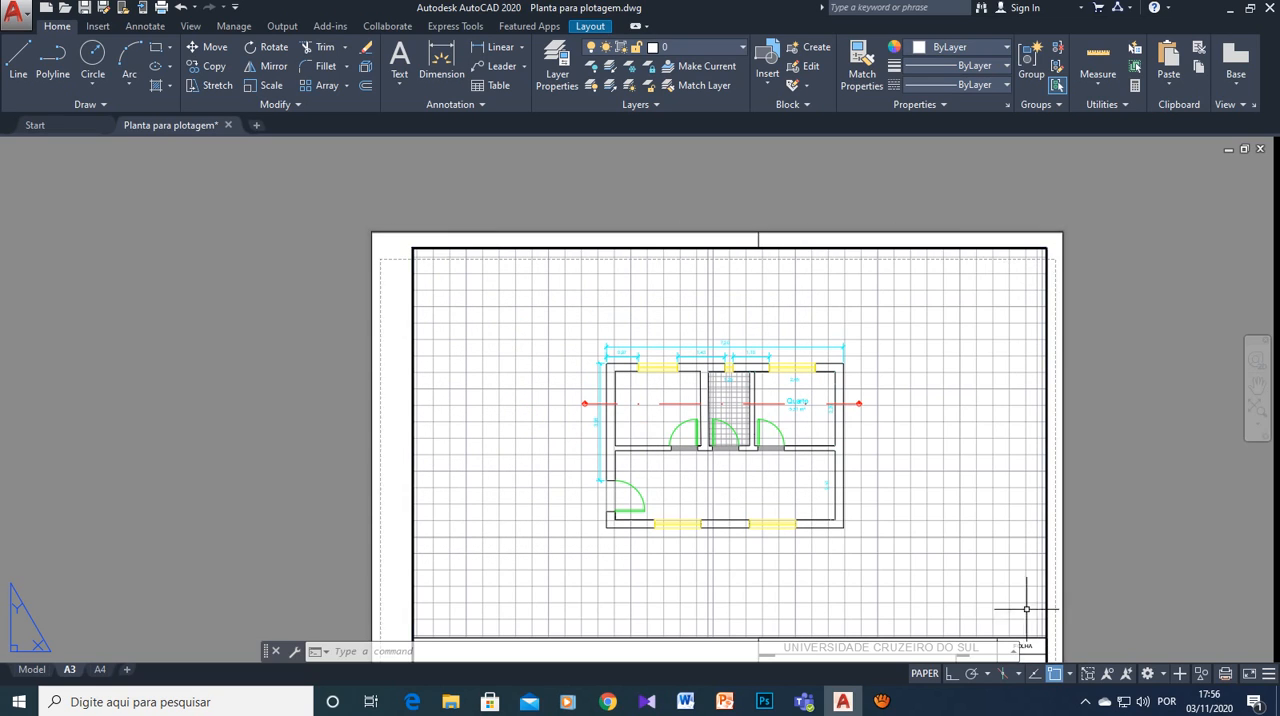
{"action": "scroll", "coordinate": [1106, 632], "scroll_direction": "down", "scroll_amount": 2}
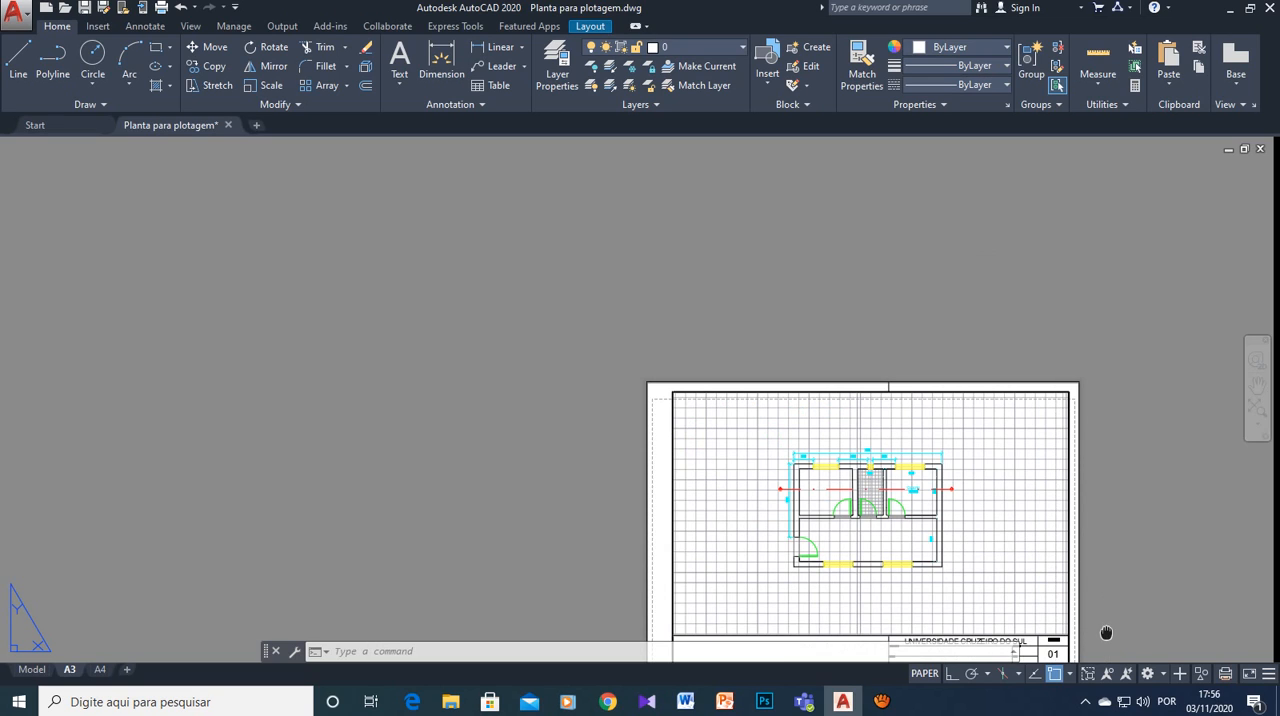
{"action": "middle_click_drag", "start_coordinate": [1106, 632], "coordinate": [1068, 517]}
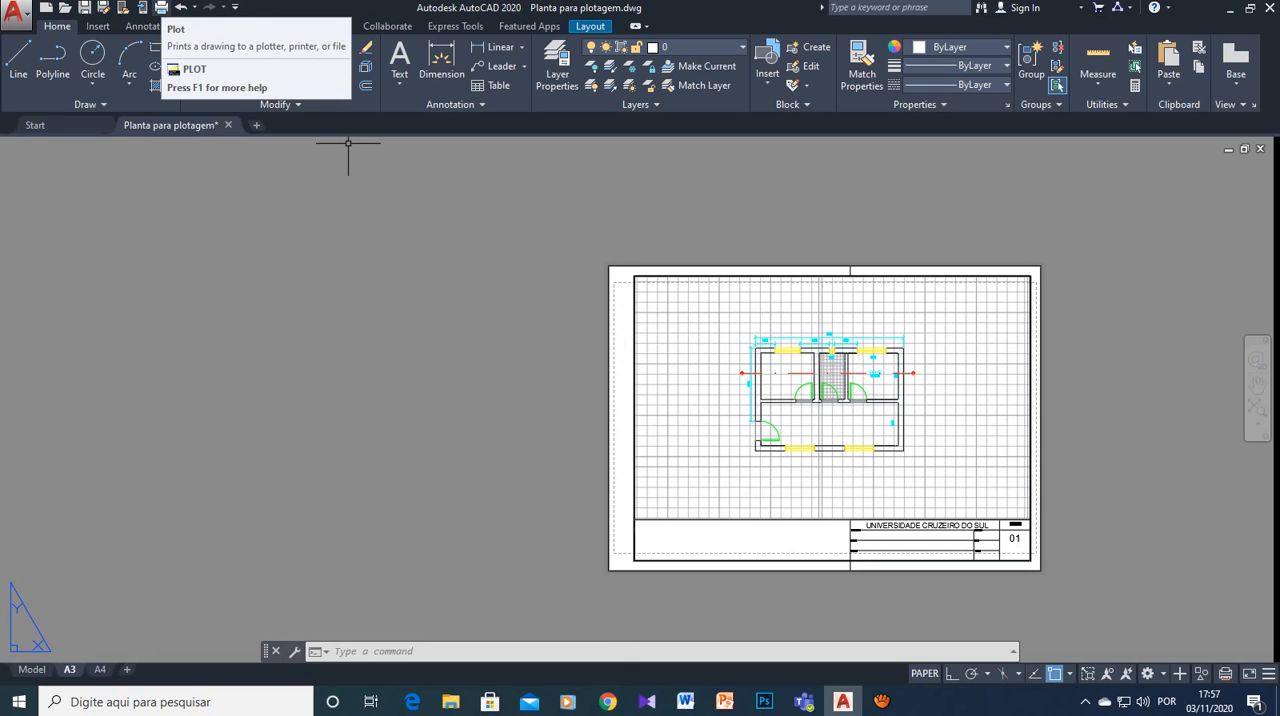
- Review the A3 layout's plot settings without plotting, and inspect the printable margin around the title block
{"action": "key", "text": "ctrl+p"}
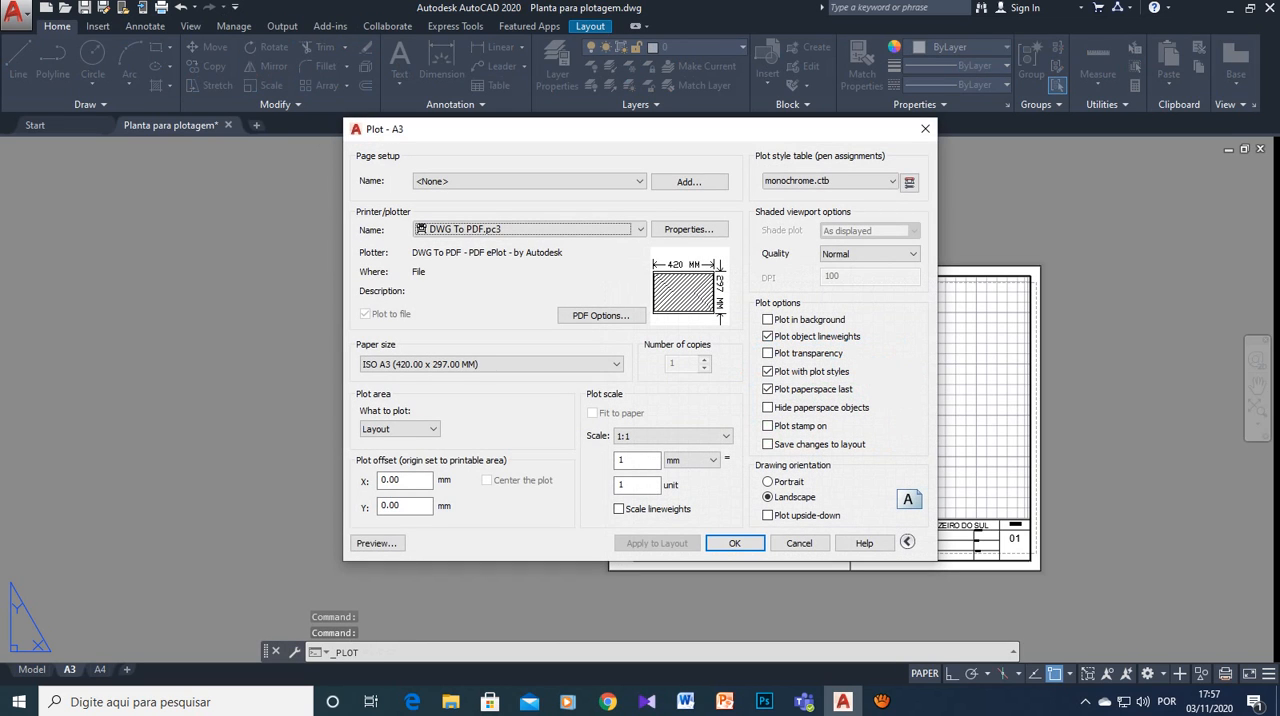
{"action": "mouse_move", "coordinate": [718, 283]}
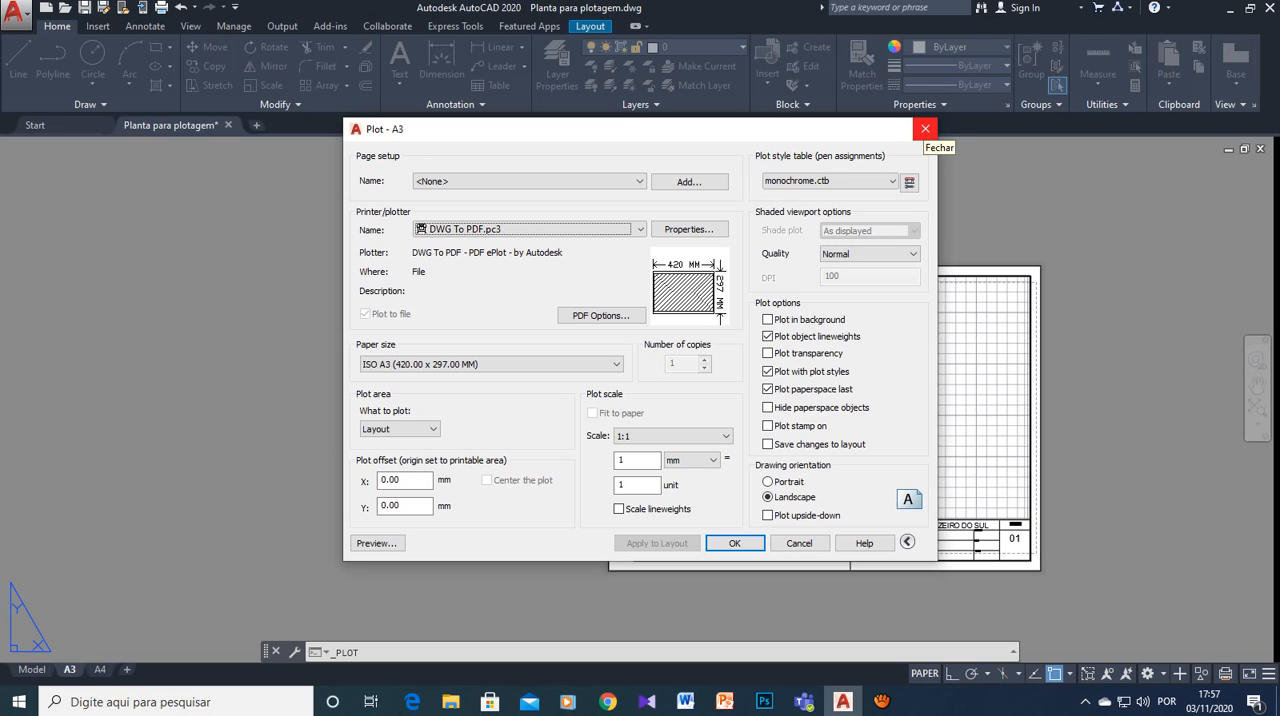
{"action": "left_click", "coordinate": [925, 128]}
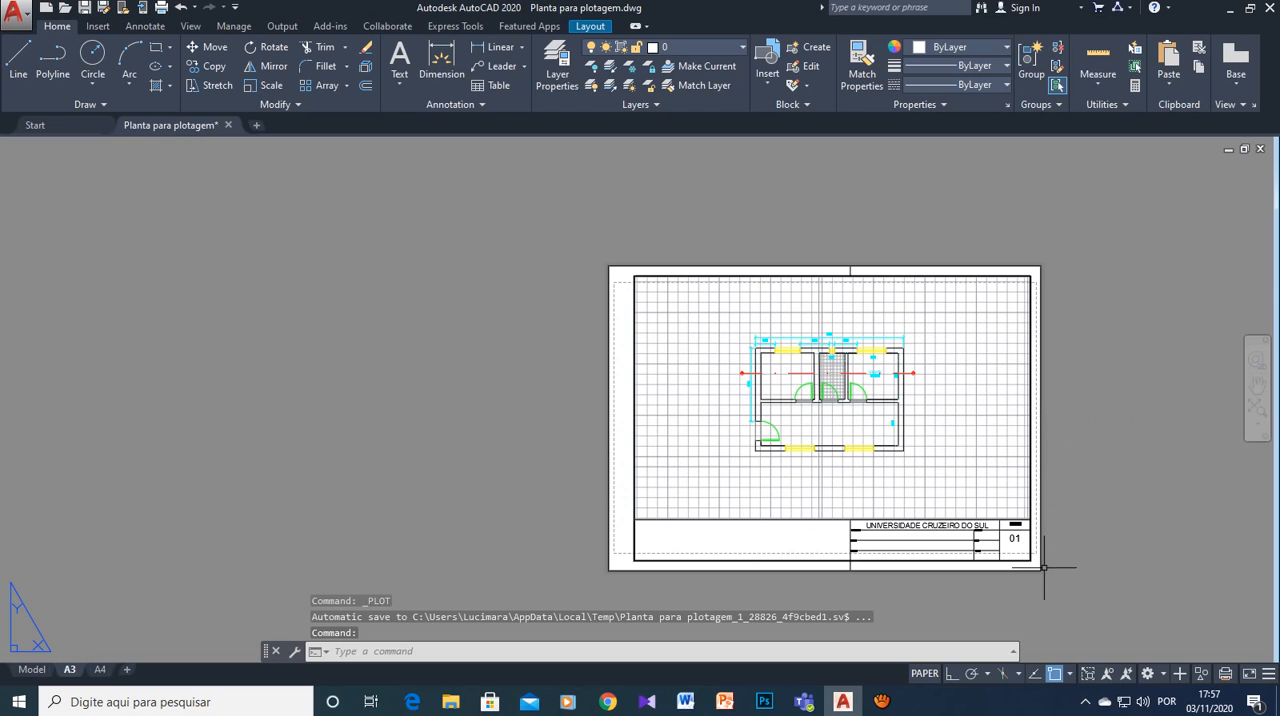
{"action": "scroll", "coordinate": [1062, 563], "scroll_direction": "up", "scroll_amount": 2}
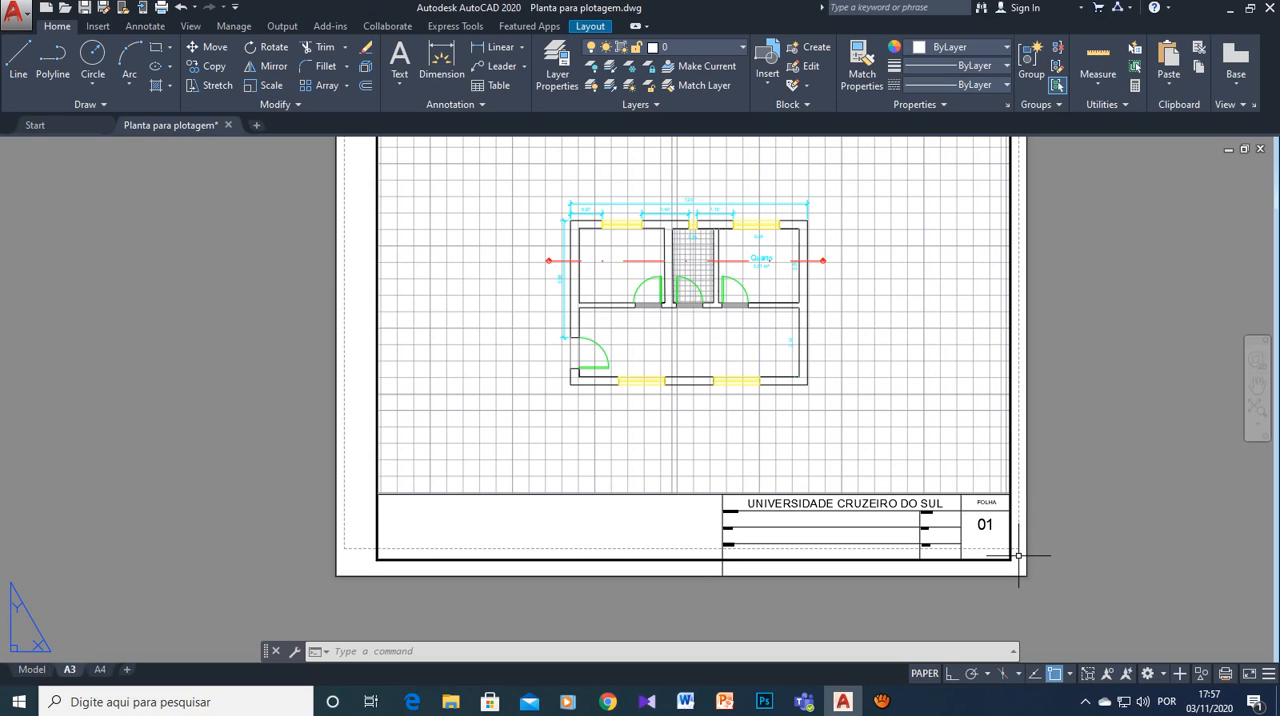
{"action": "scroll", "coordinate": [1067, 452], "scroll_direction": "down", "scroll_amount": 2}
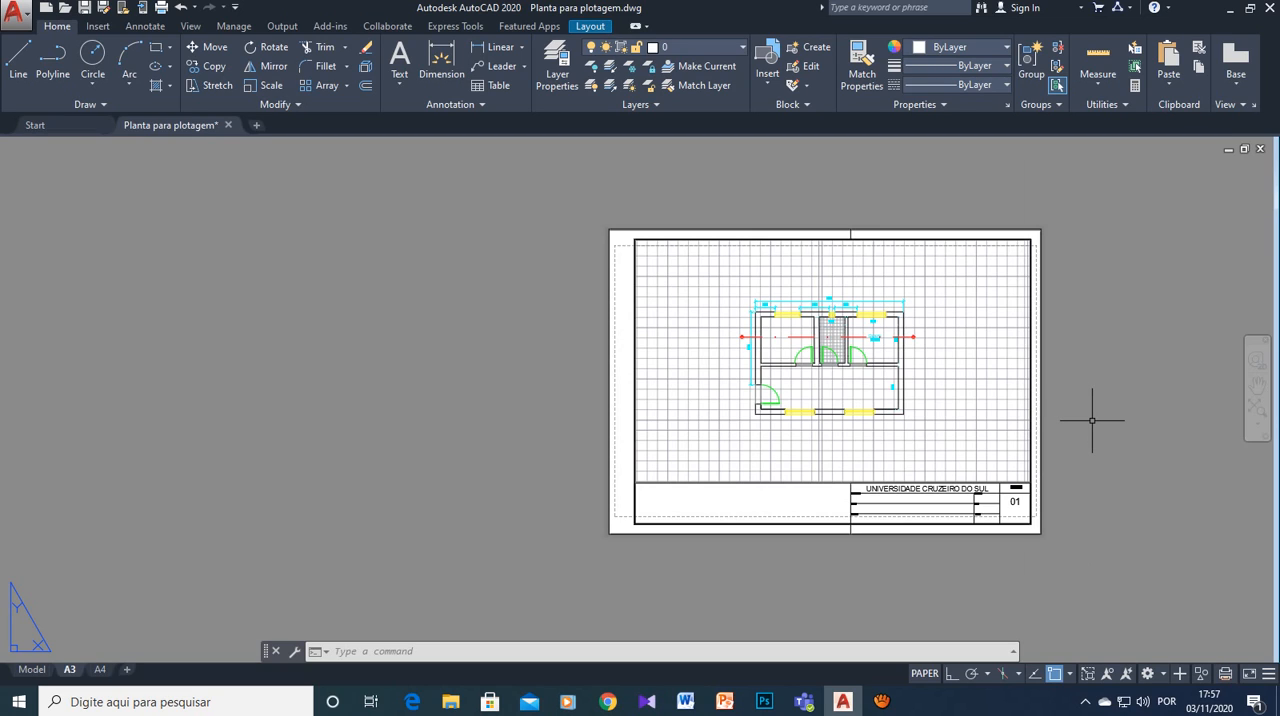
{"action": "middle_click_drag", "start_coordinate": [1092, 421], "coordinate": [955, 428]}
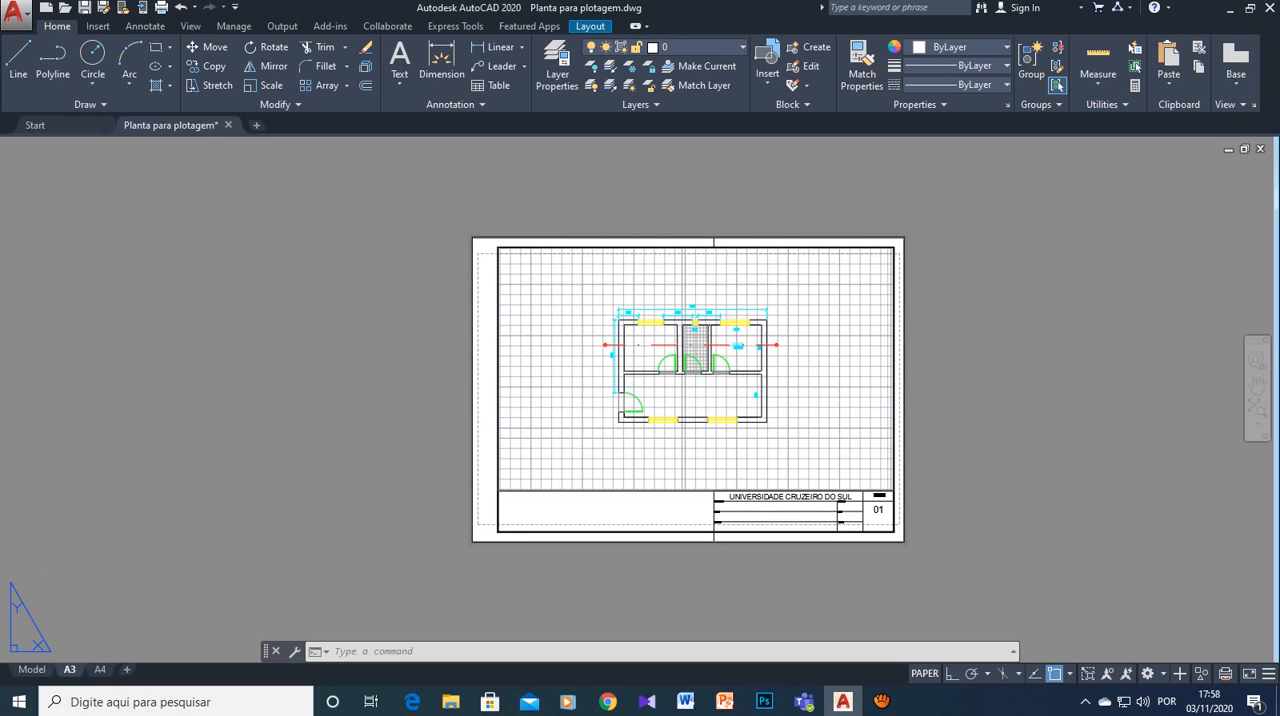
- Modify the A3 layout's page setup to use the paper size ISO full bleed A3 (420.00 x 297.00 MM)
{"action": "right_click", "coordinate": [69, 669]}
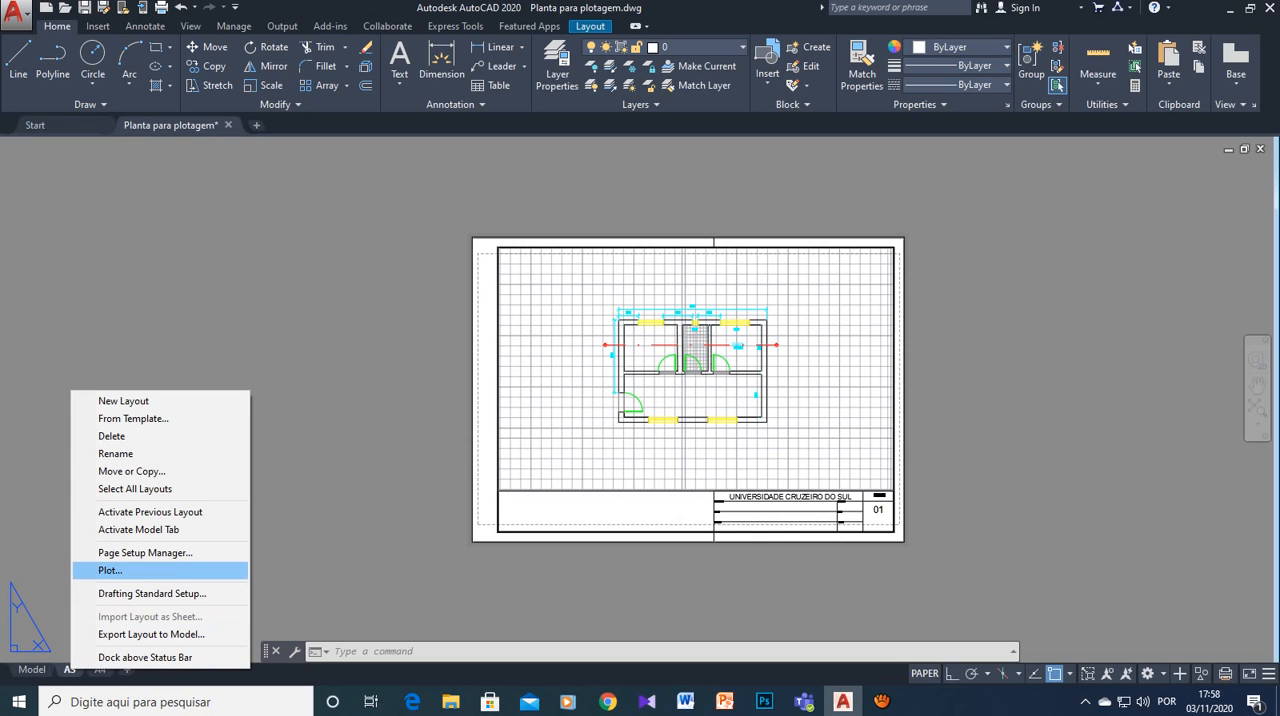
{"action": "left_click", "coordinate": [145, 553]}
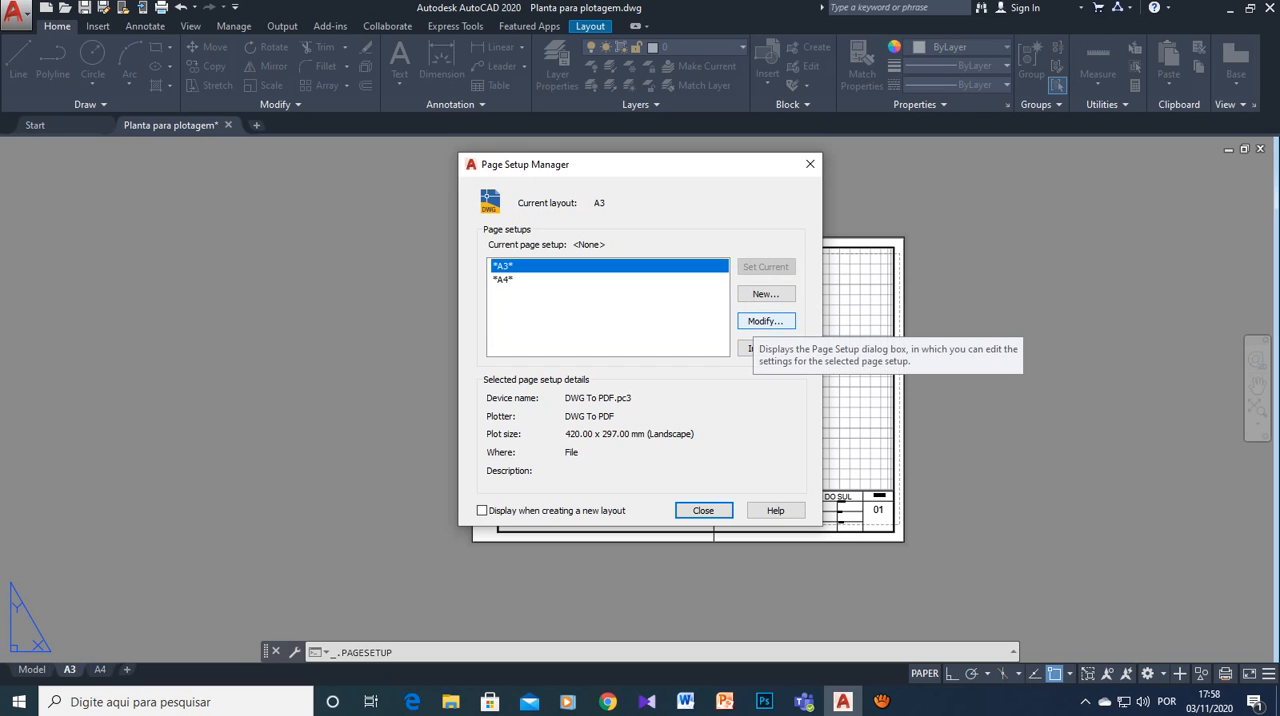
{"action": "left_click", "coordinate": [765, 321]}
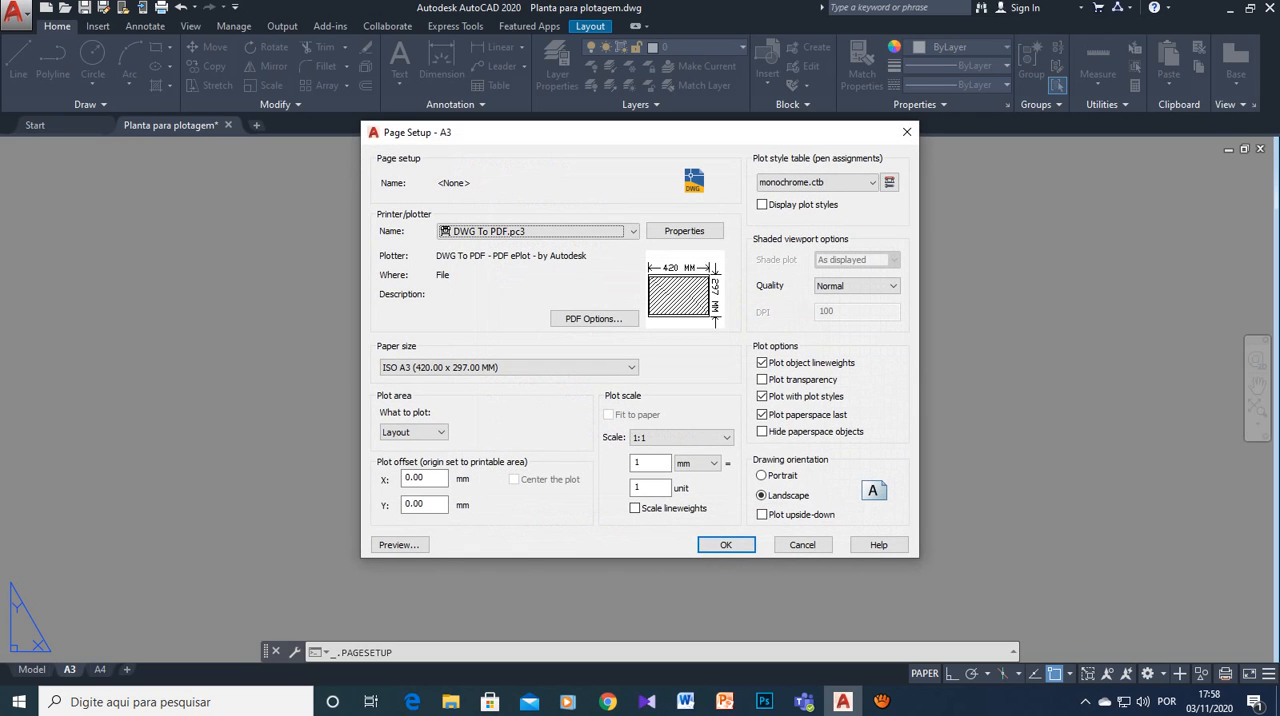
{"action": "mouse_move", "coordinate": [700, 284]}
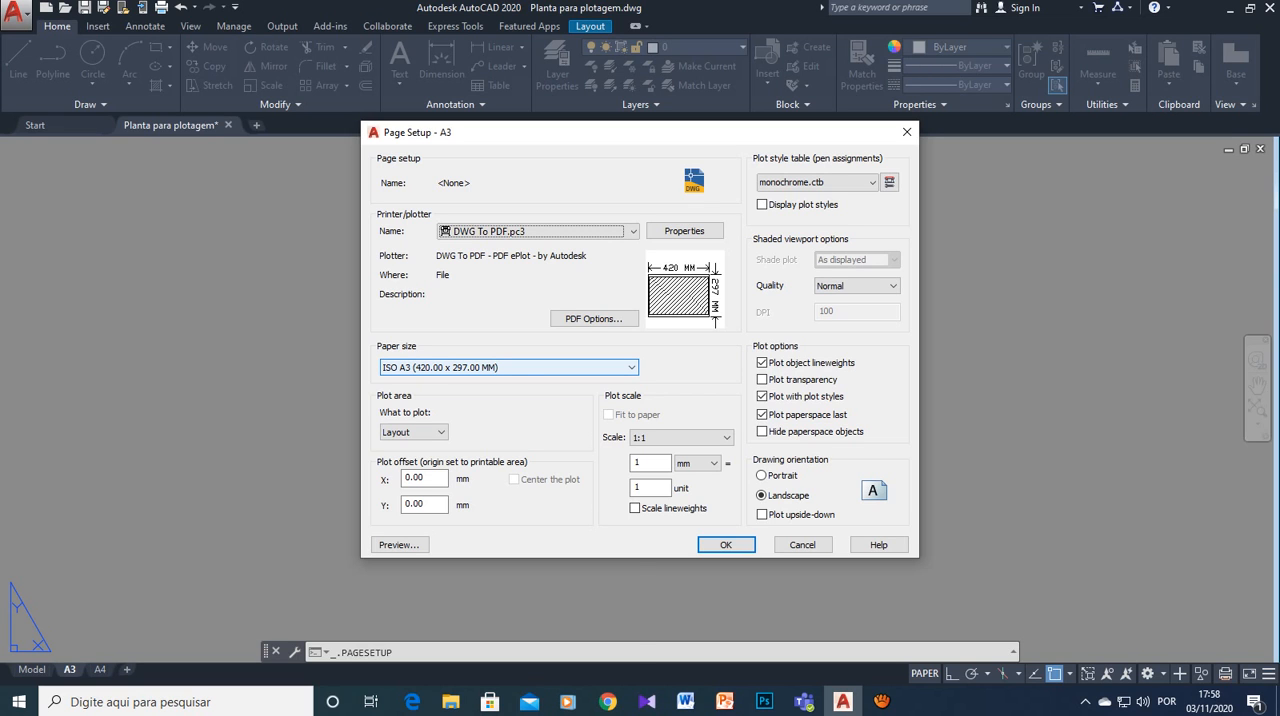
{"action": "left_click", "coordinate": [508, 367]}
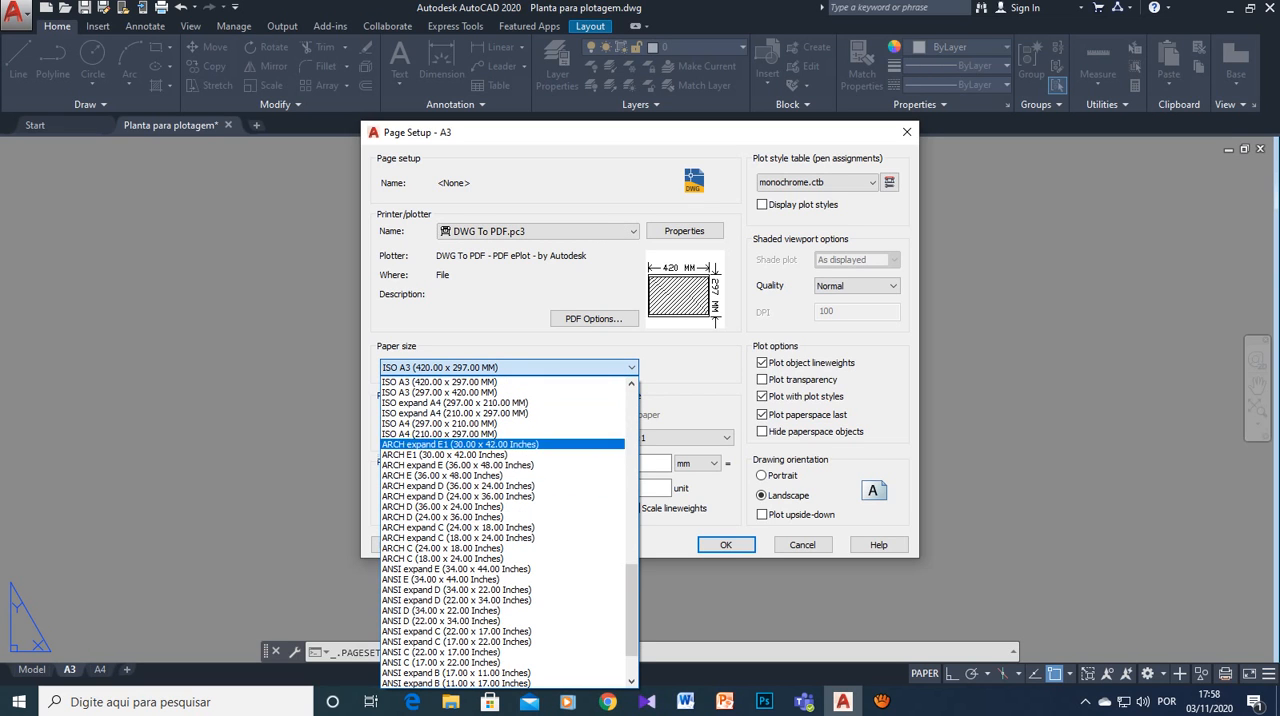
{"action": "scroll", "coordinate": [500, 558], "scroll_direction": "up", "scroll_amount": 7}
{"action": "scroll", "coordinate": [500, 558], "scroll_direction": "up", "scroll_amount": 12}
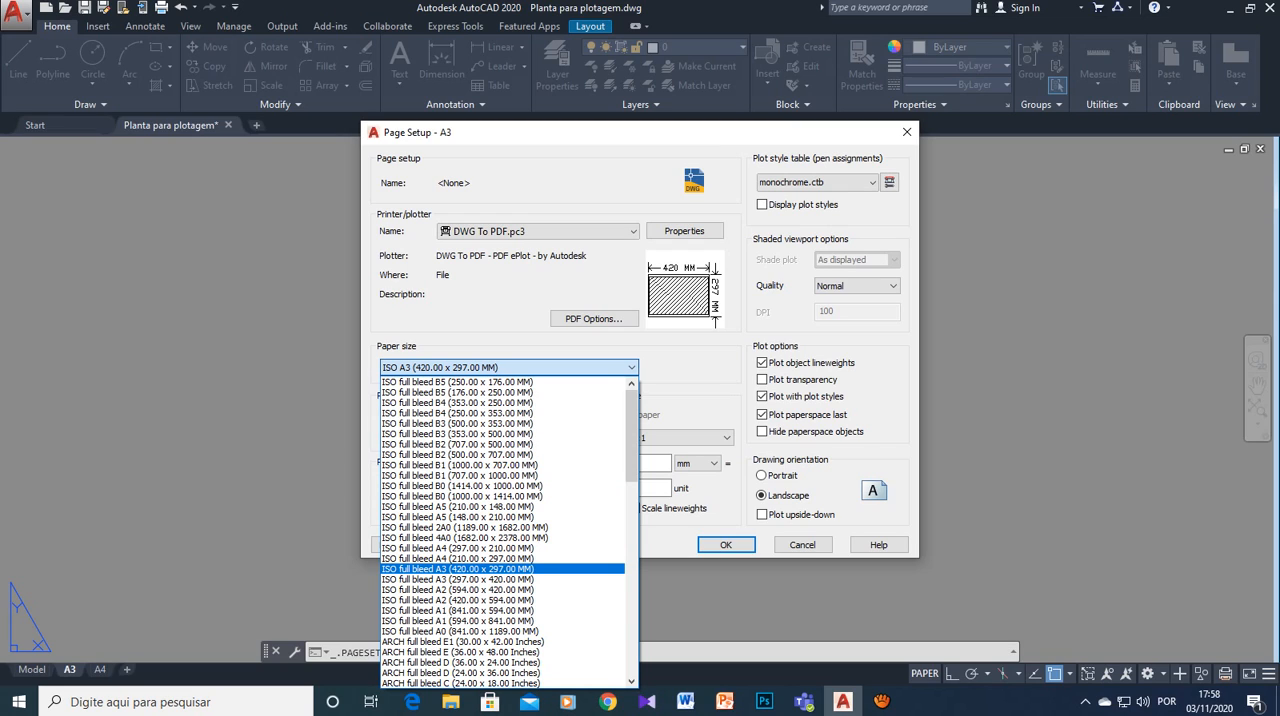
{"action": "left_click", "coordinate": [500, 568]}
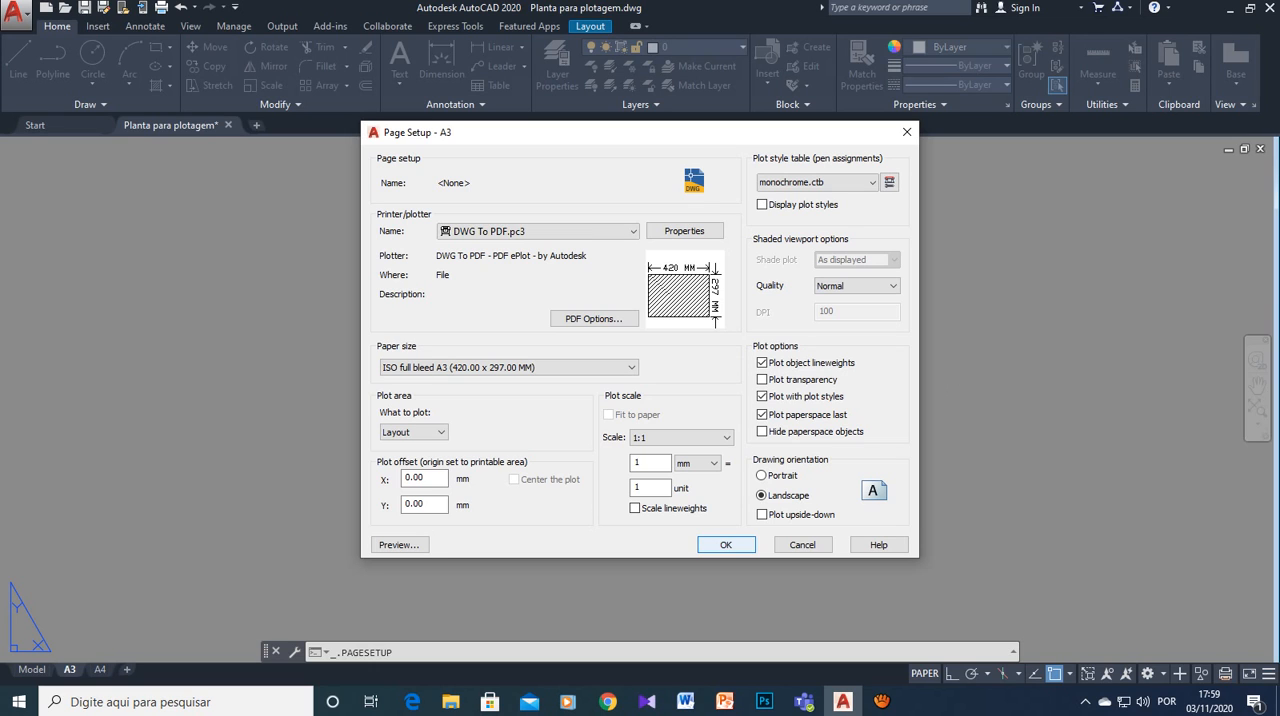
{"action": "left_click", "coordinate": [726, 544]}
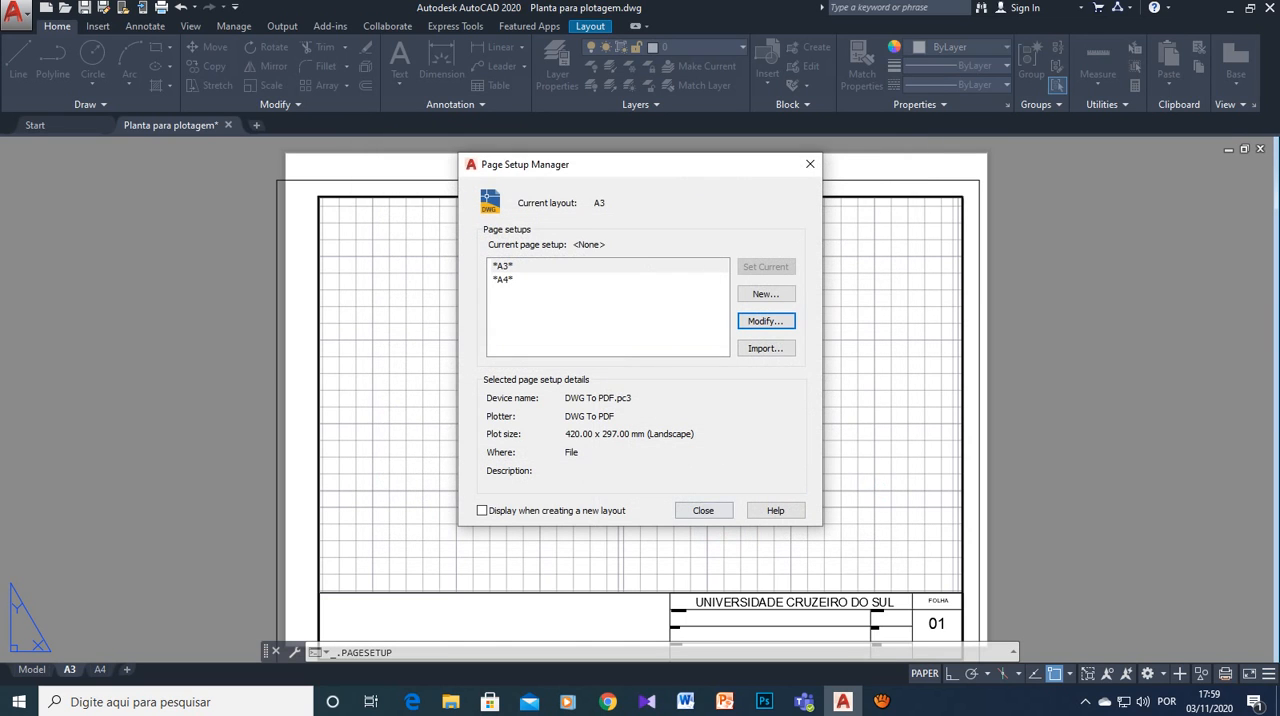
{"action": "left_click", "coordinate": [705, 510]}
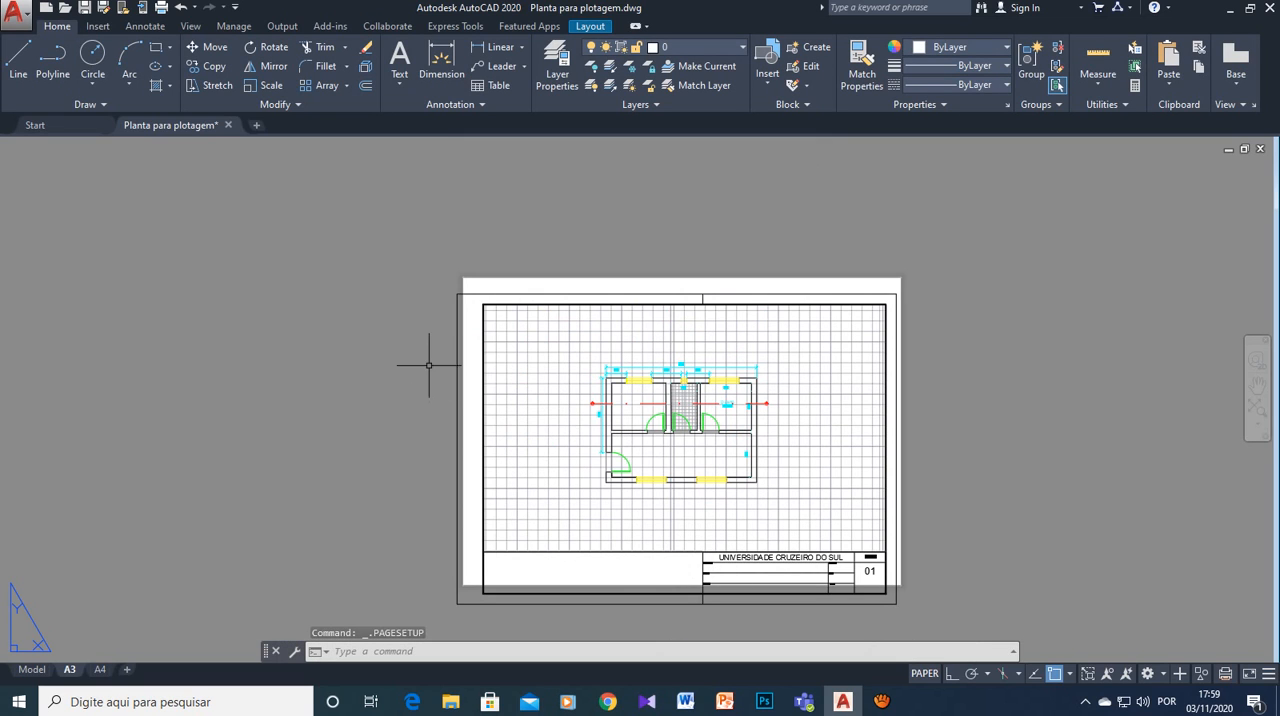
- Move the sheet outline, frame, viewport and title block together so the outline's upper-left corner meets the A3 paper's upper-left corner
{"action": "left_click", "coordinate": [456, 293]}
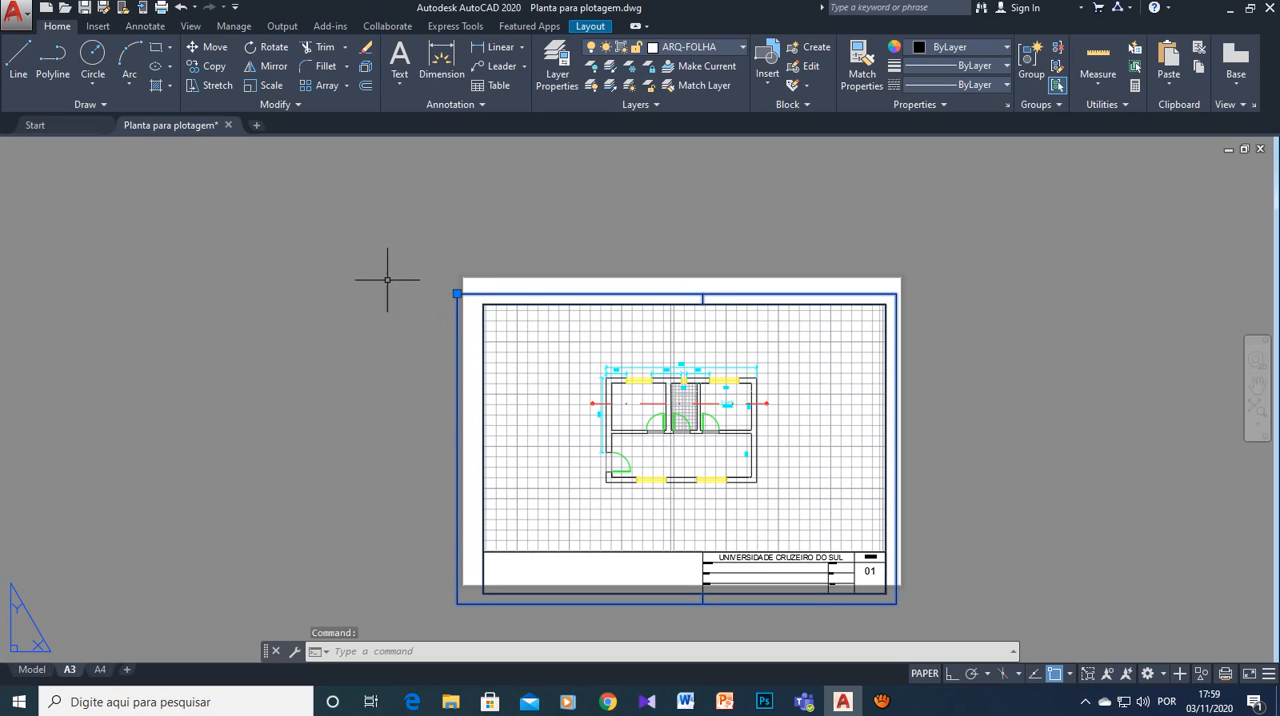
{"action": "left_click", "coordinate": [445, 277]}
{"action": "key", "text": "Escape"}
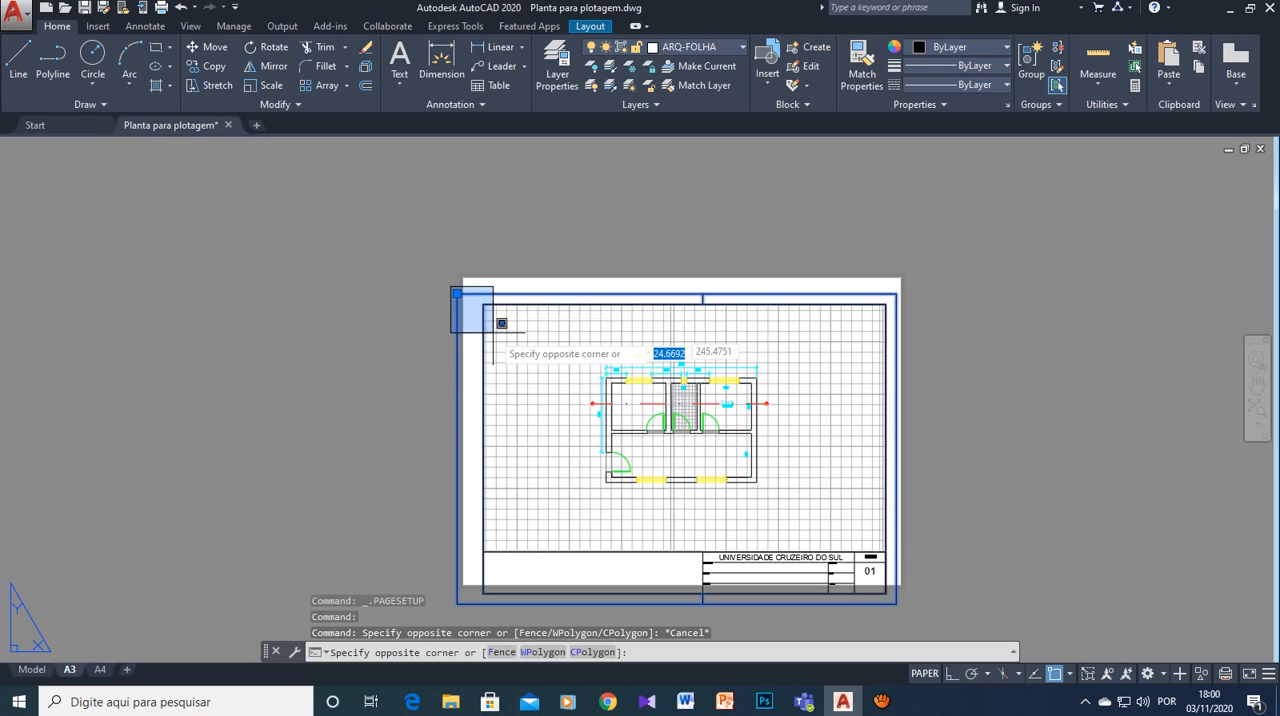
{"action": "left_click", "coordinate": [899, 607]}
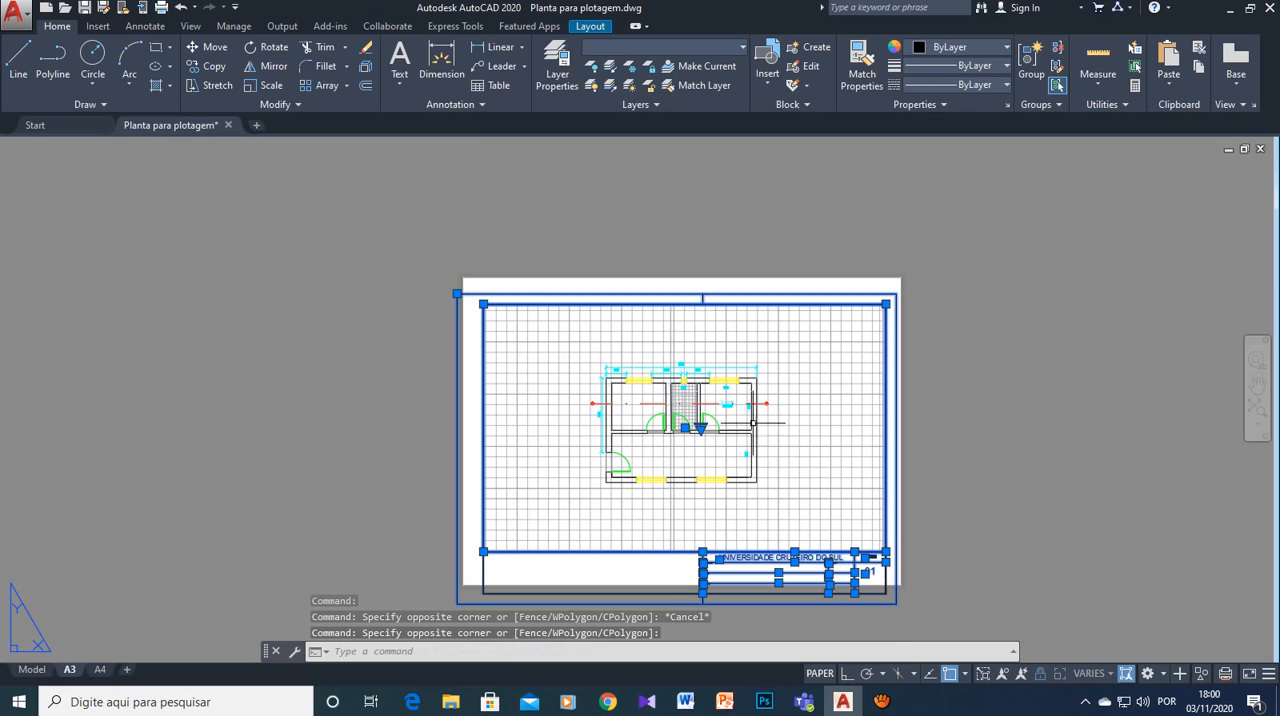
{"action": "left_click", "coordinate": [208, 47]}
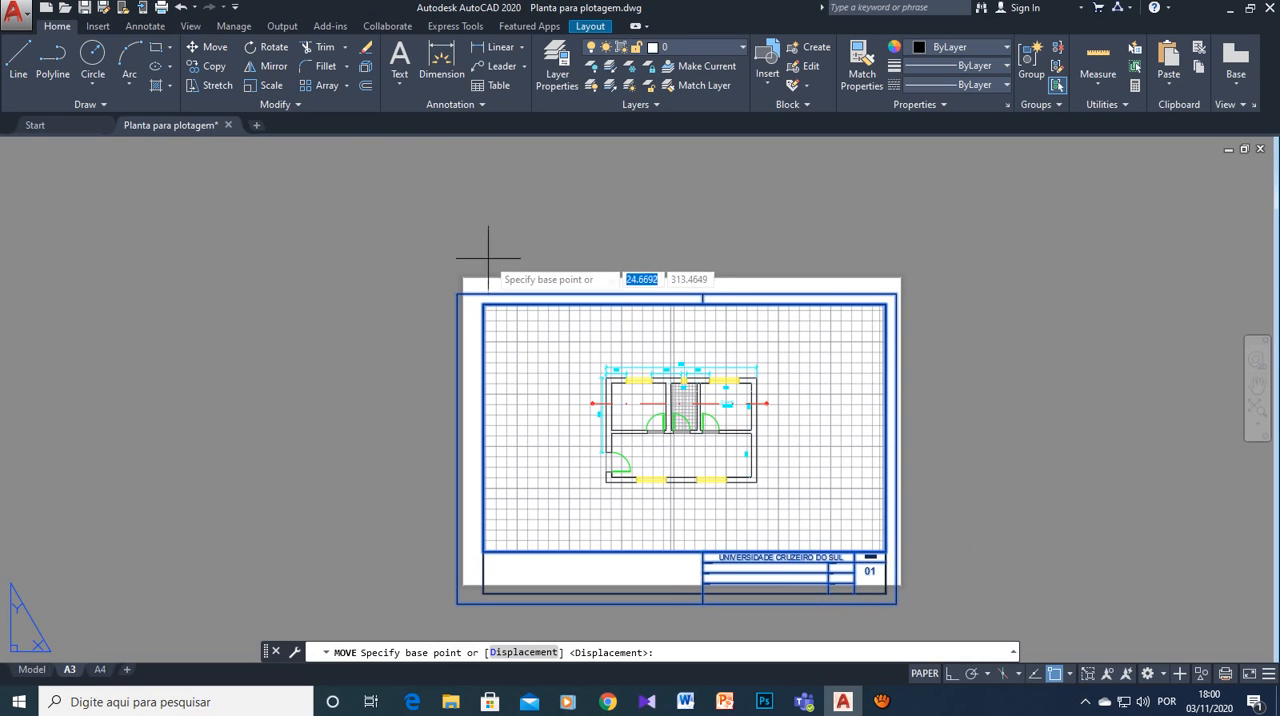
{"action": "scroll", "coordinate": [492, 255], "scroll_direction": "up", "scroll_amount": 6}
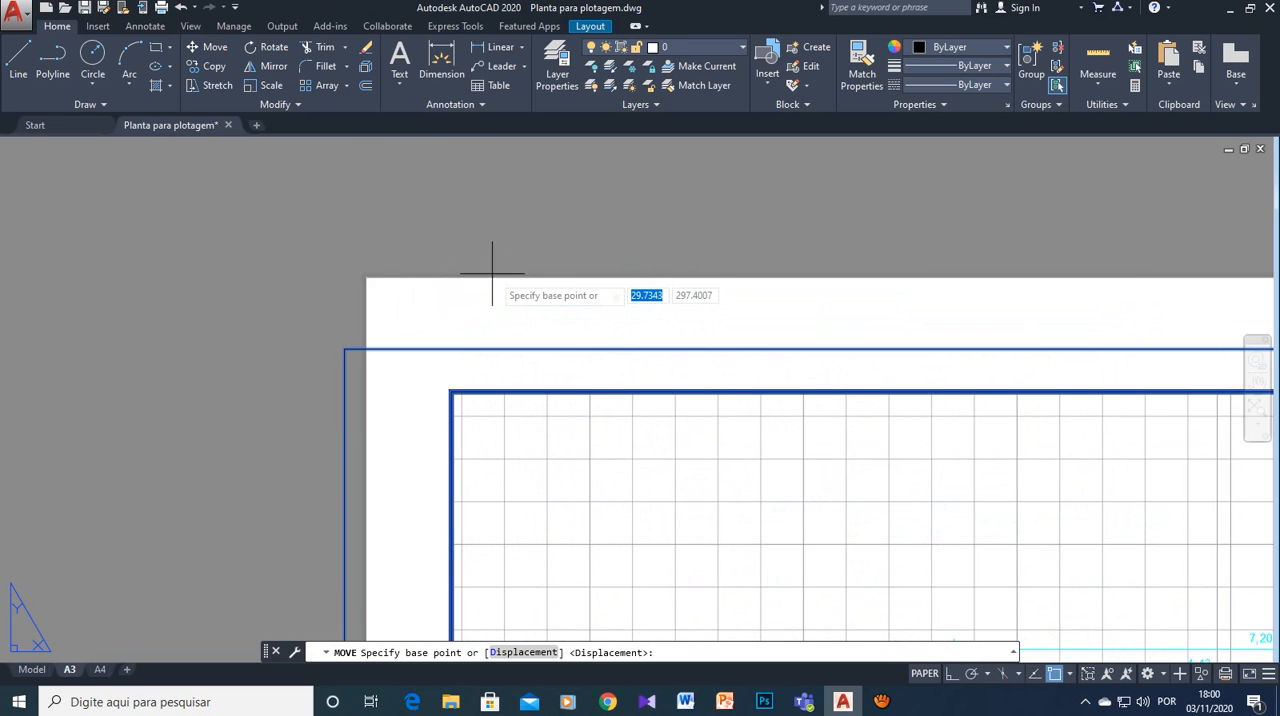
{"action": "left_click", "coordinate": [348, 336]}
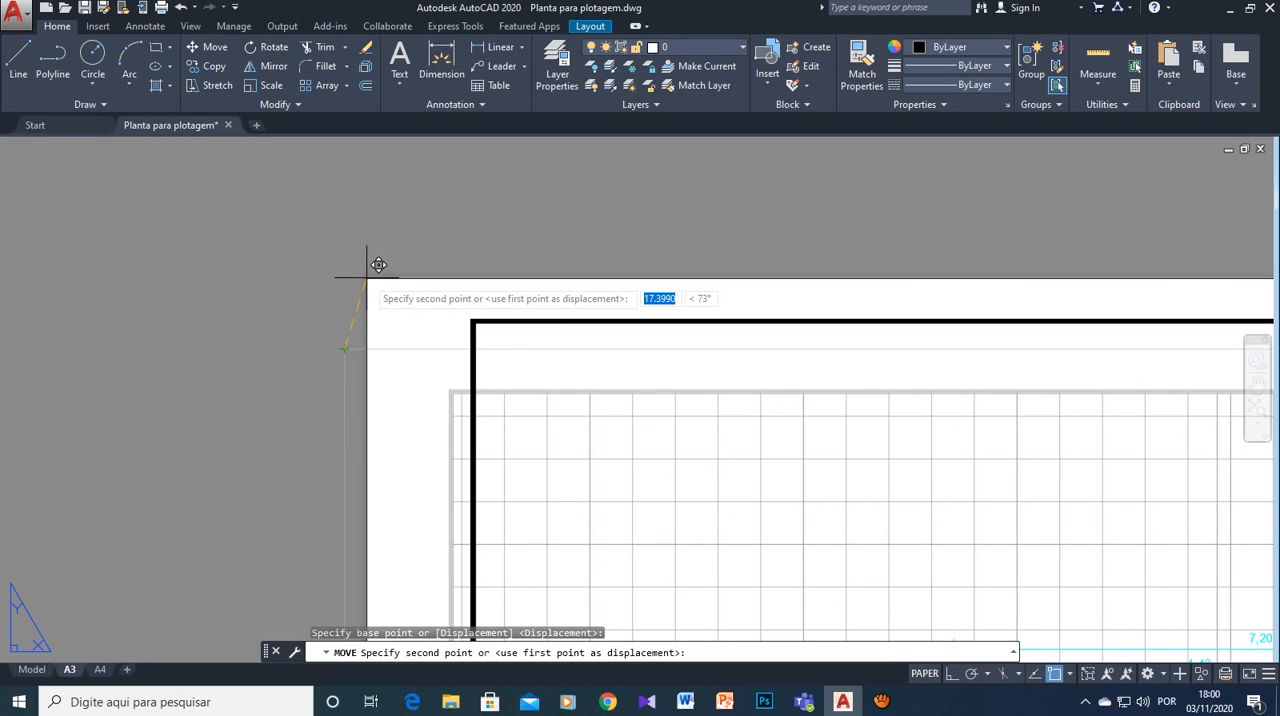
{"action": "left_click", "coordinate": [376, 265]}
{"action": "scroll", "coordinate": [856, 420], "scroll_direction": "down", "scroll_amount": 4}
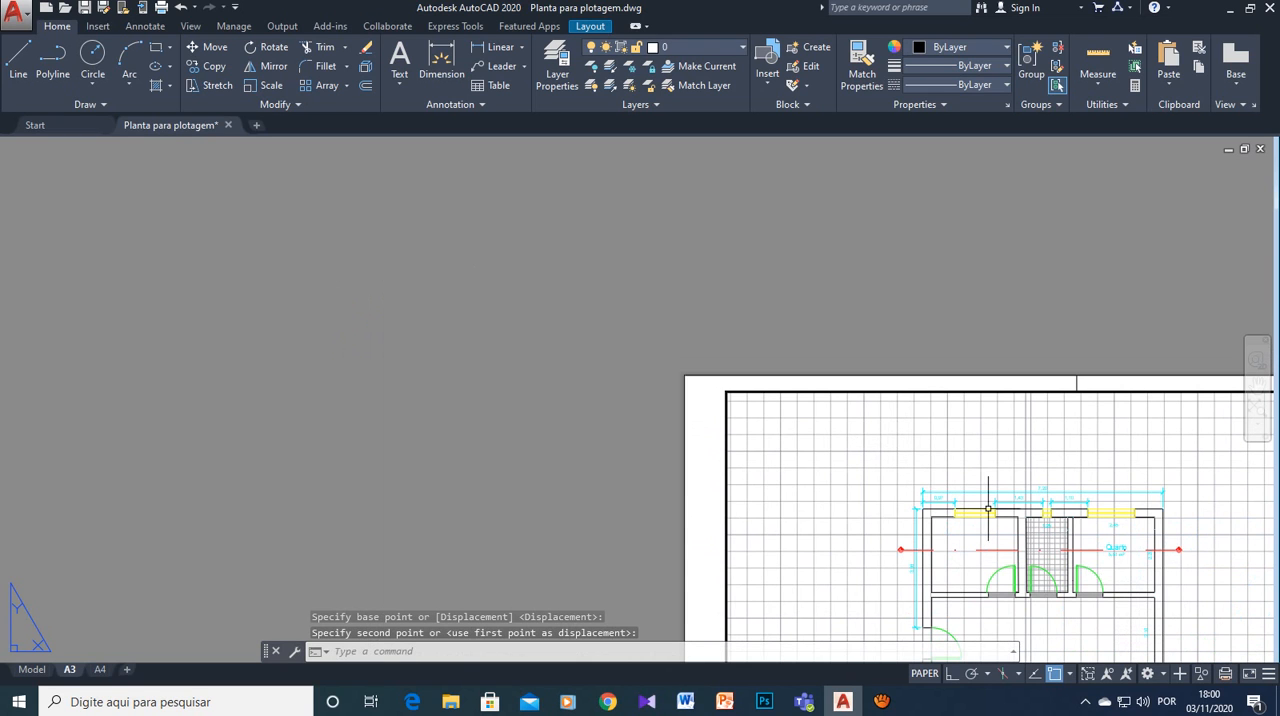
{"action": "middle_click_drag", "start_coordinate": [926, 454], "coordinate": [538, 233]}
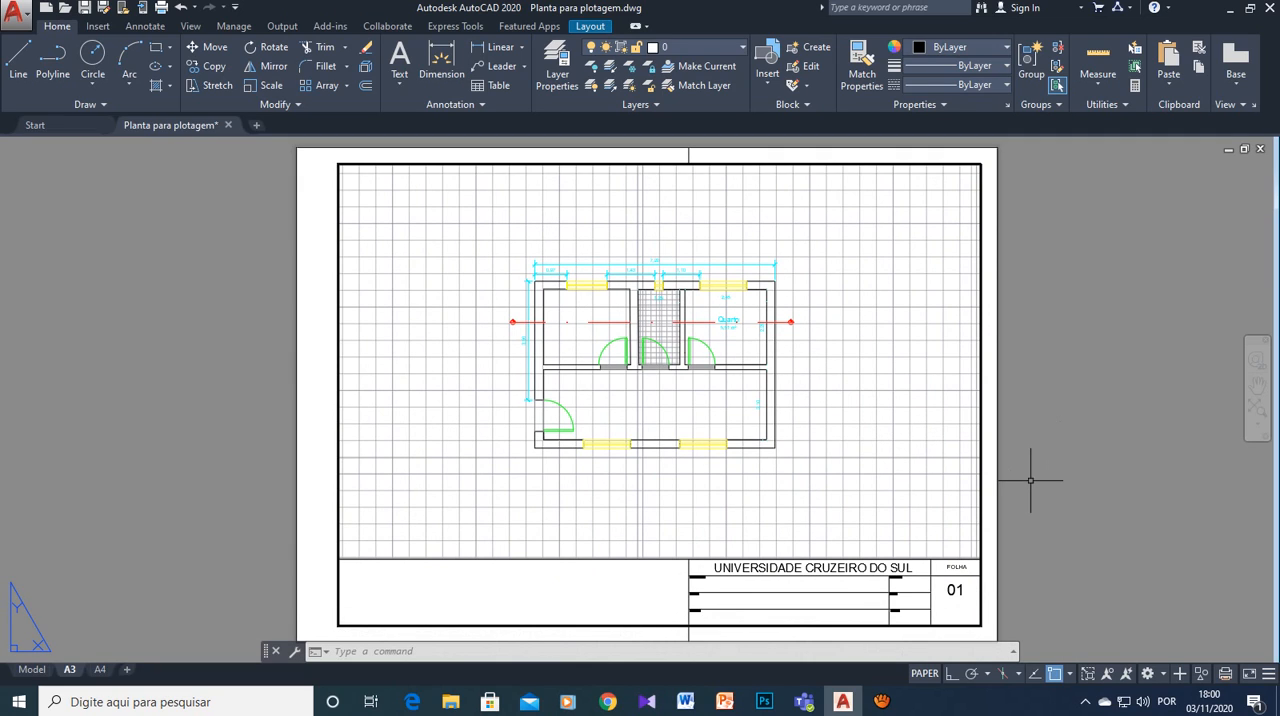
- Explode the A3 sheet outline and its fold marks into separate lines
{"action": "scroll", "coordinate": [1030, 480], "scroll_direction": "down", "scroll_amount": 2}
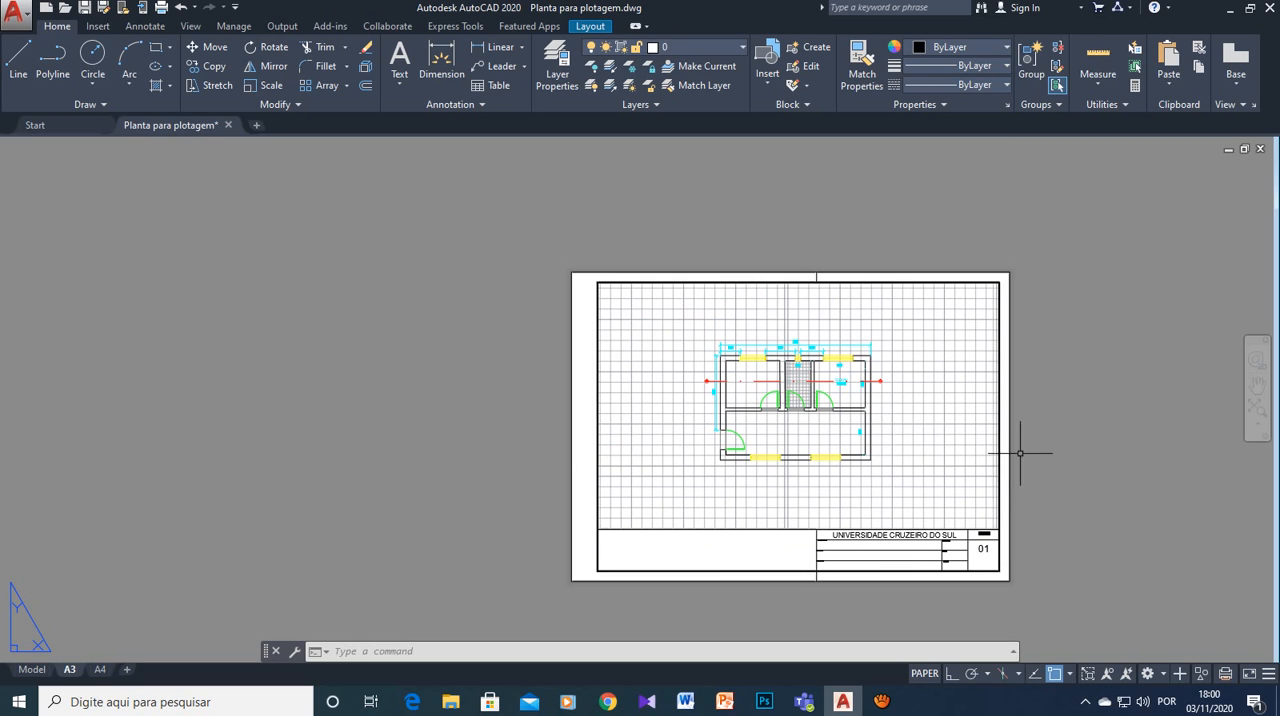
{"action": "scroll", "coordinate": [1044, 417], "scroll_direction": "up", "scroll_amount": 1}
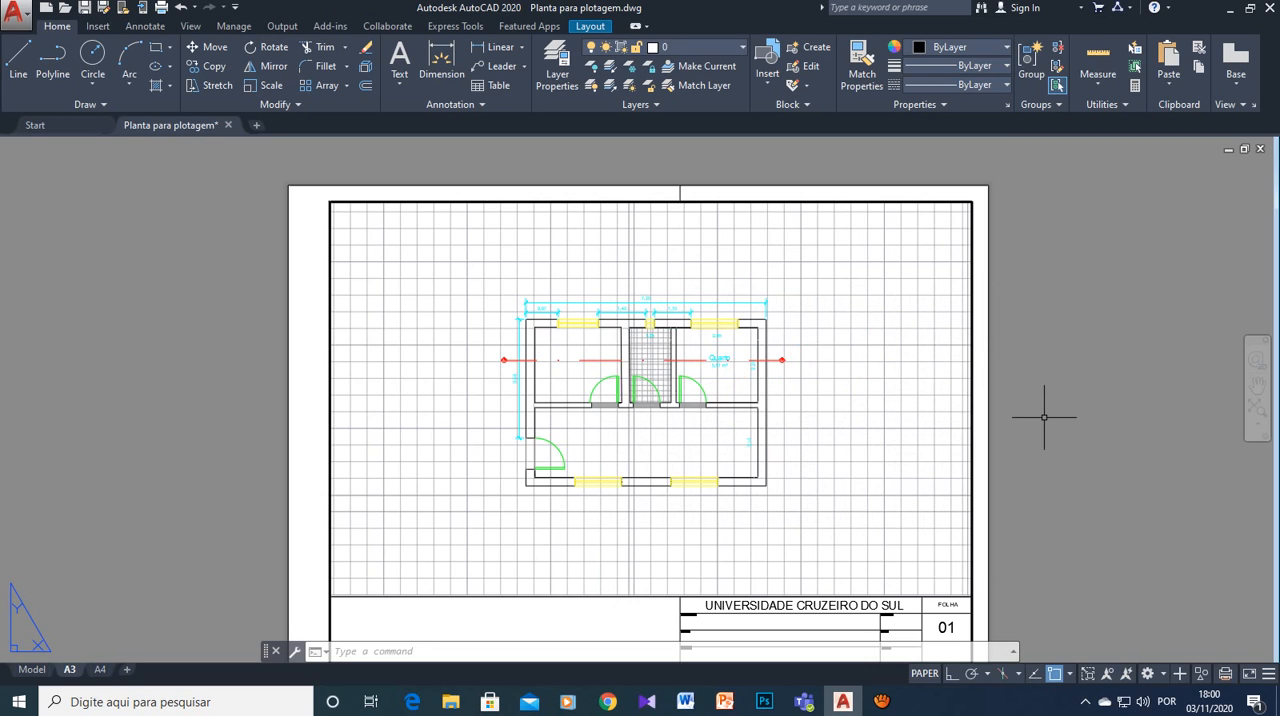
{"action": "scroll", "coordinate": [1044, 417], "scroll_direction": "down", "scroll_amount": 1}
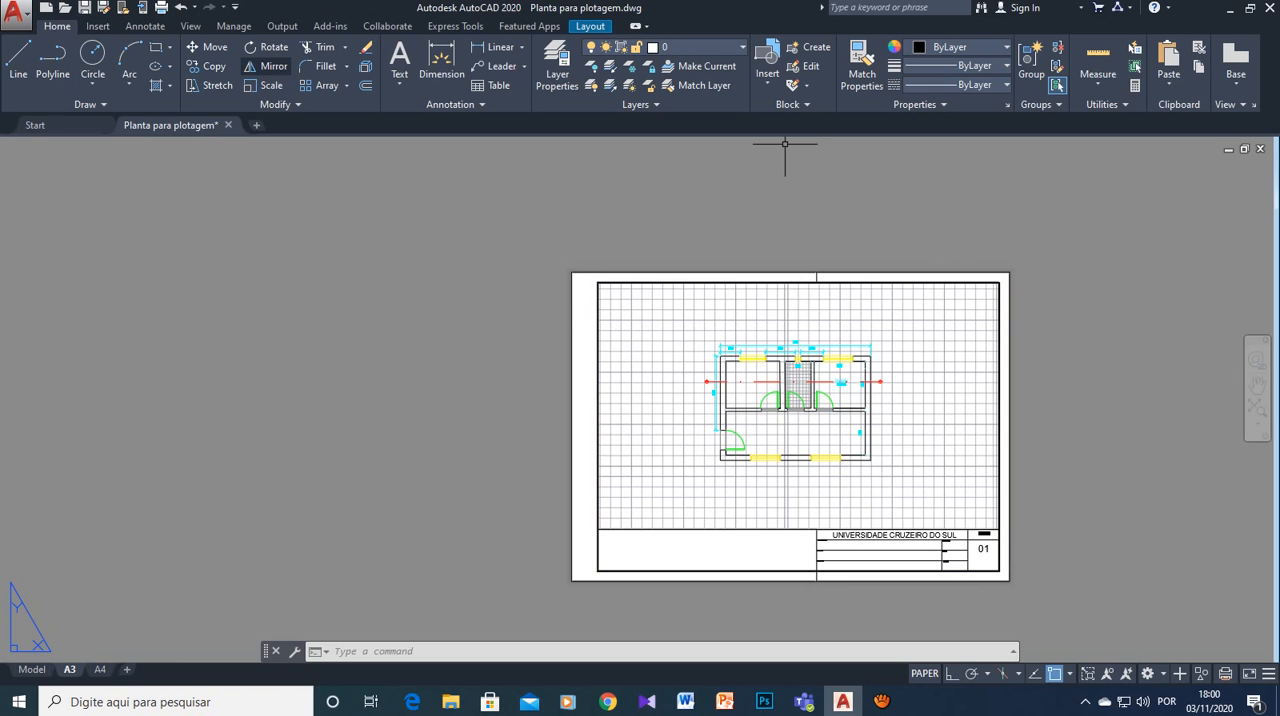
{"action": "left_click", "coordinate": [280, 104]}
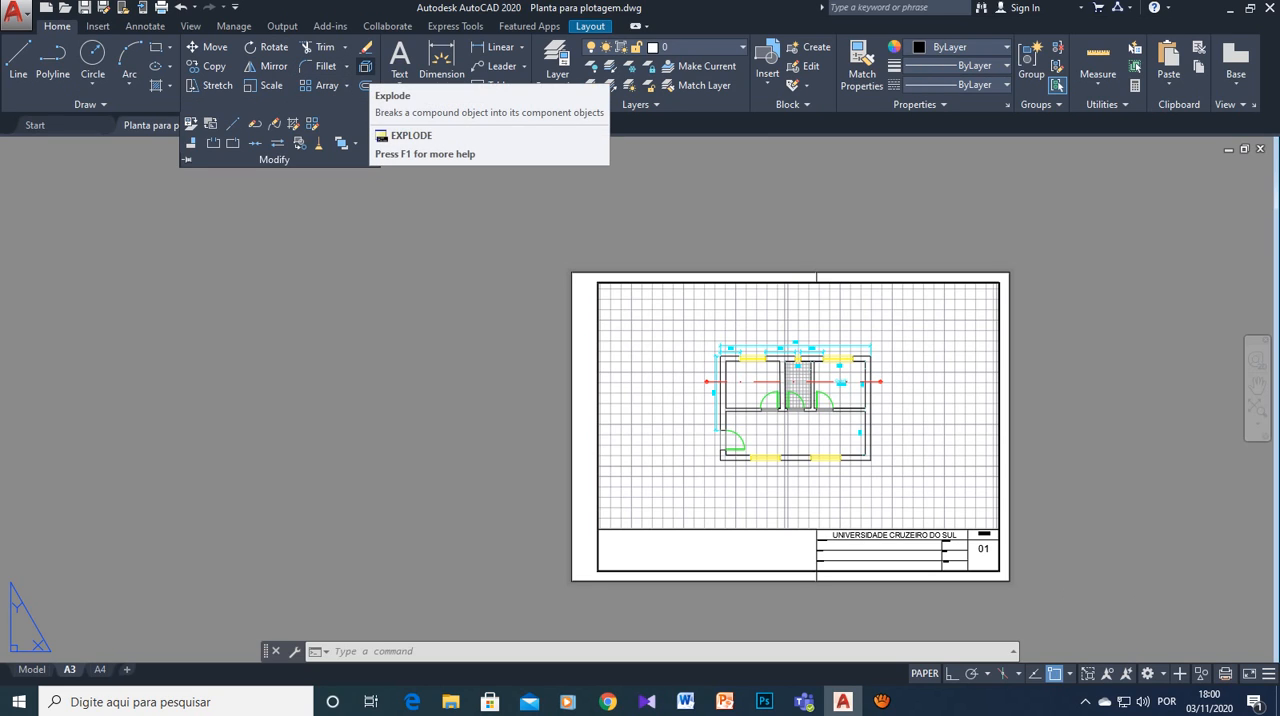
{"action": "left_click", "coordinate": [365, 66]}
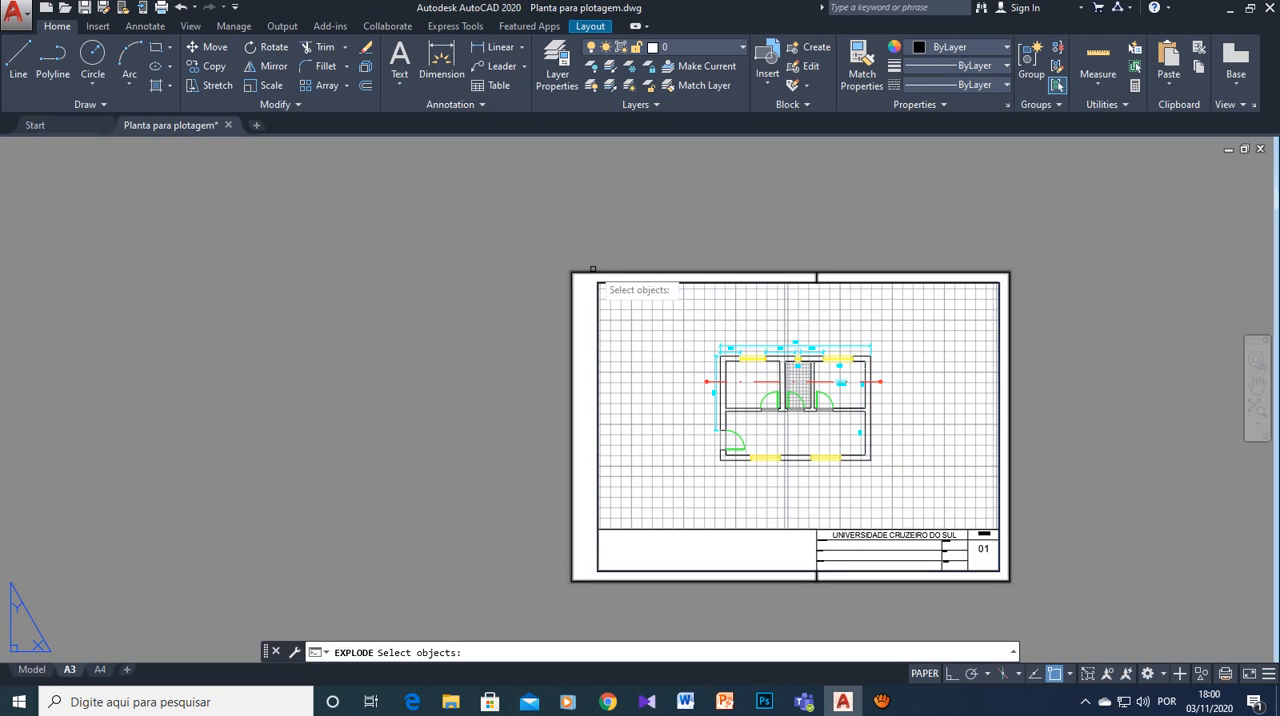
{"action": "left_click", "coordinate": [593, 270]}
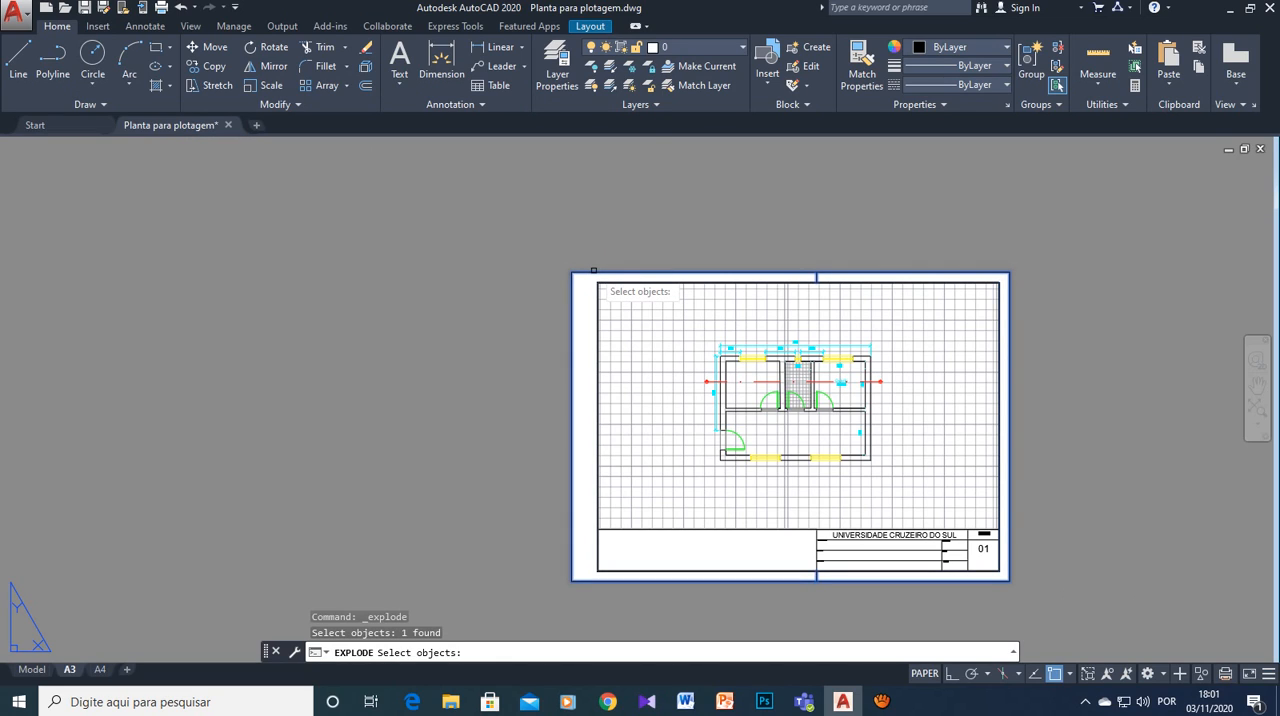
{"action": "key", "text": "Return"}
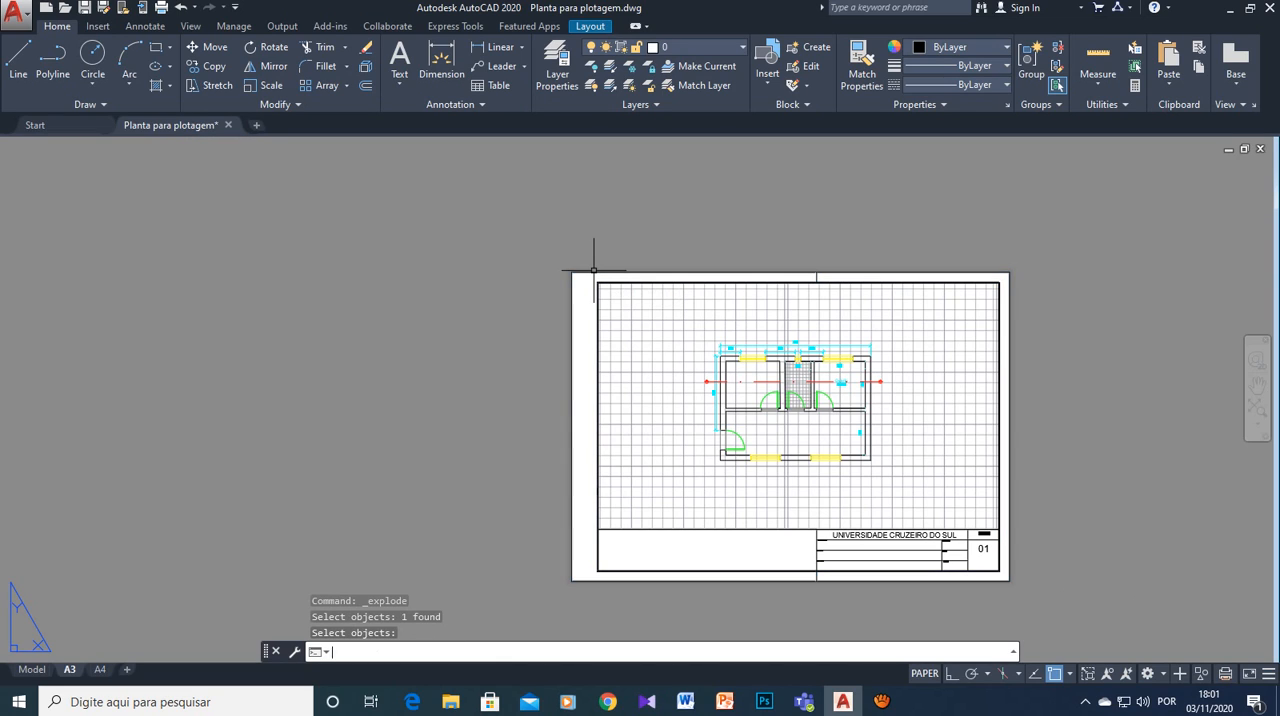
- Delete the four outer edge lines of the exploded A3 sheet outline, keeping the fold marks
{"action": "left_click", "coordinate": [646, 271]}
{"action": "key", "text": "Delete"}
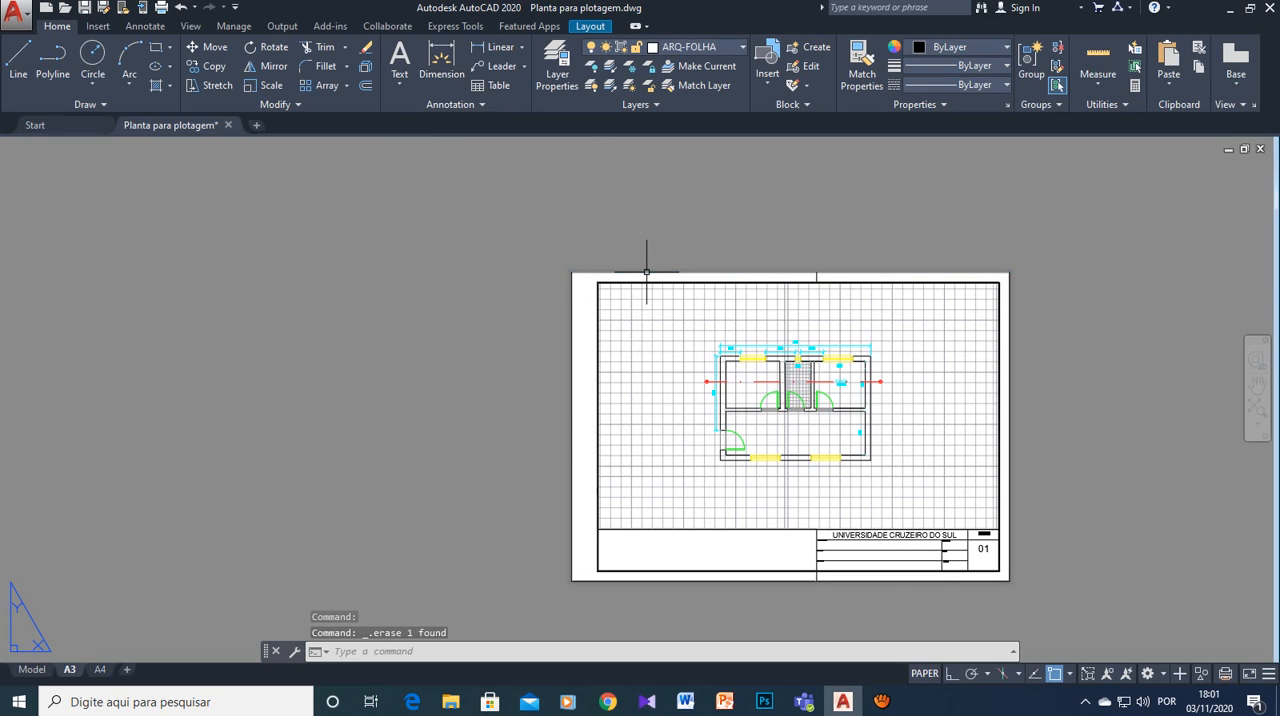
{"action": "left_click", "coordinate": [1010, 352]}
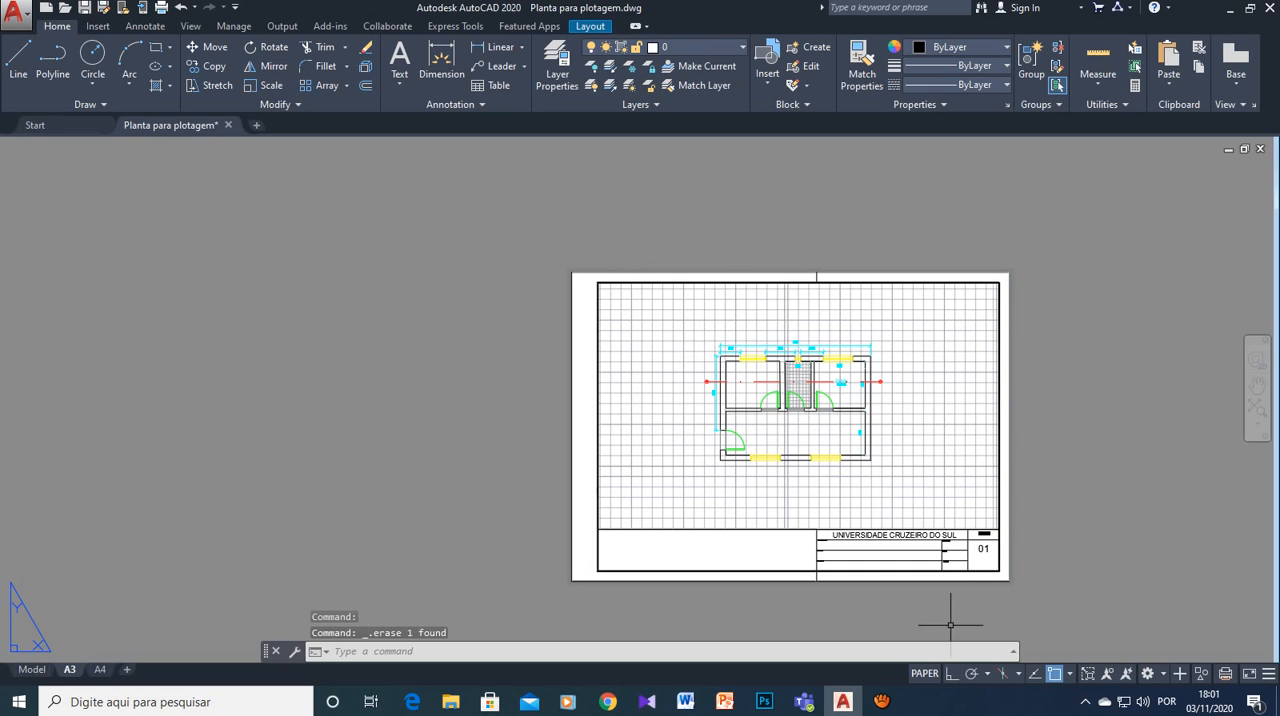
{"action": "left_click", "coordinate": [950, 581]}
{"action": "key", "text": "Delete"}
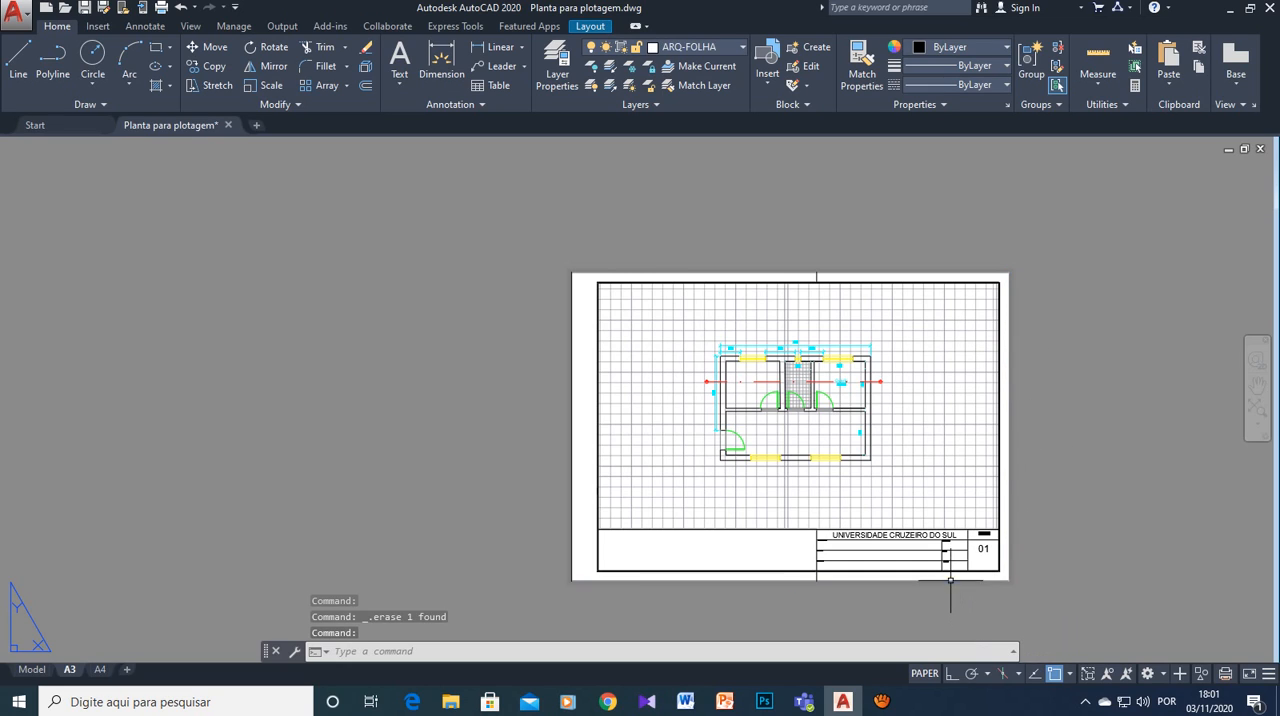
{"action": "left_click", "coordinate": [573, 458]}
{"action": "key", "text": "Delete"}
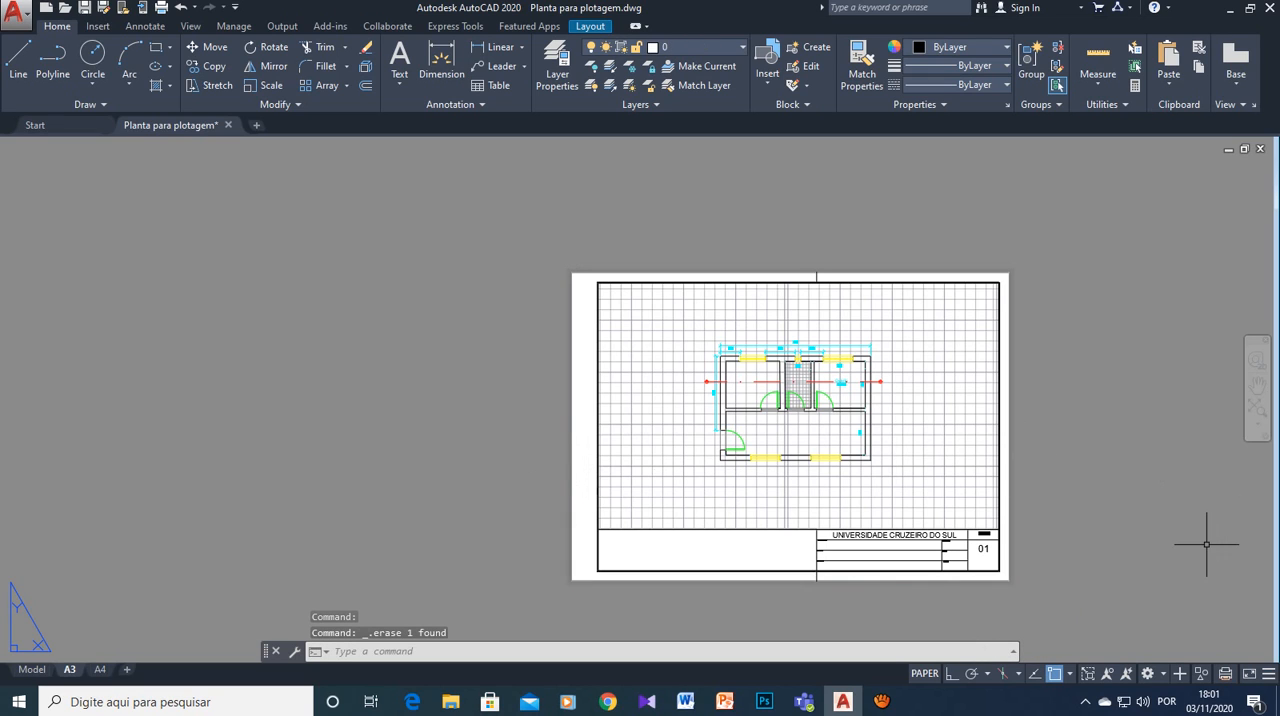
- Export the current A3 layout as a PDF named "Planta projeto A3", then close the PDF viewer
{"action": "middle_click_drag", "start_coordinate": [1206, 543], "coordinate": [1056, 540]}
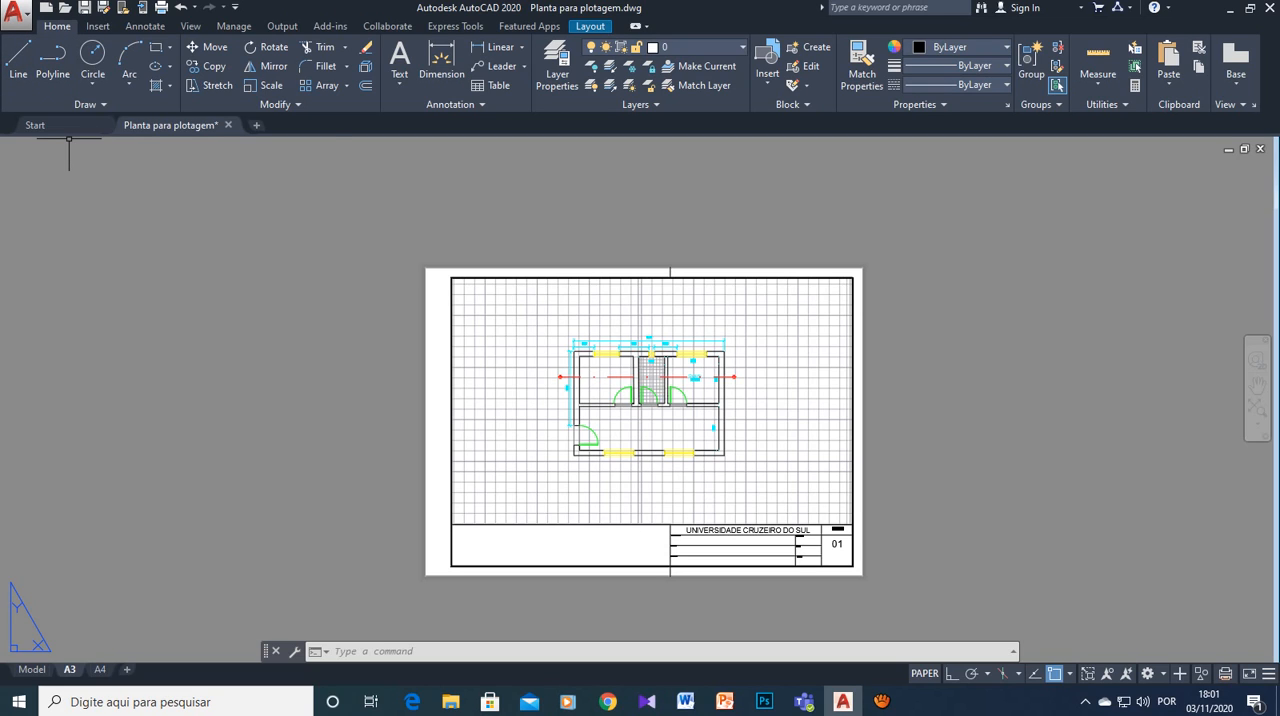
{"action": "left_click", "coordinate": [15, 12]}
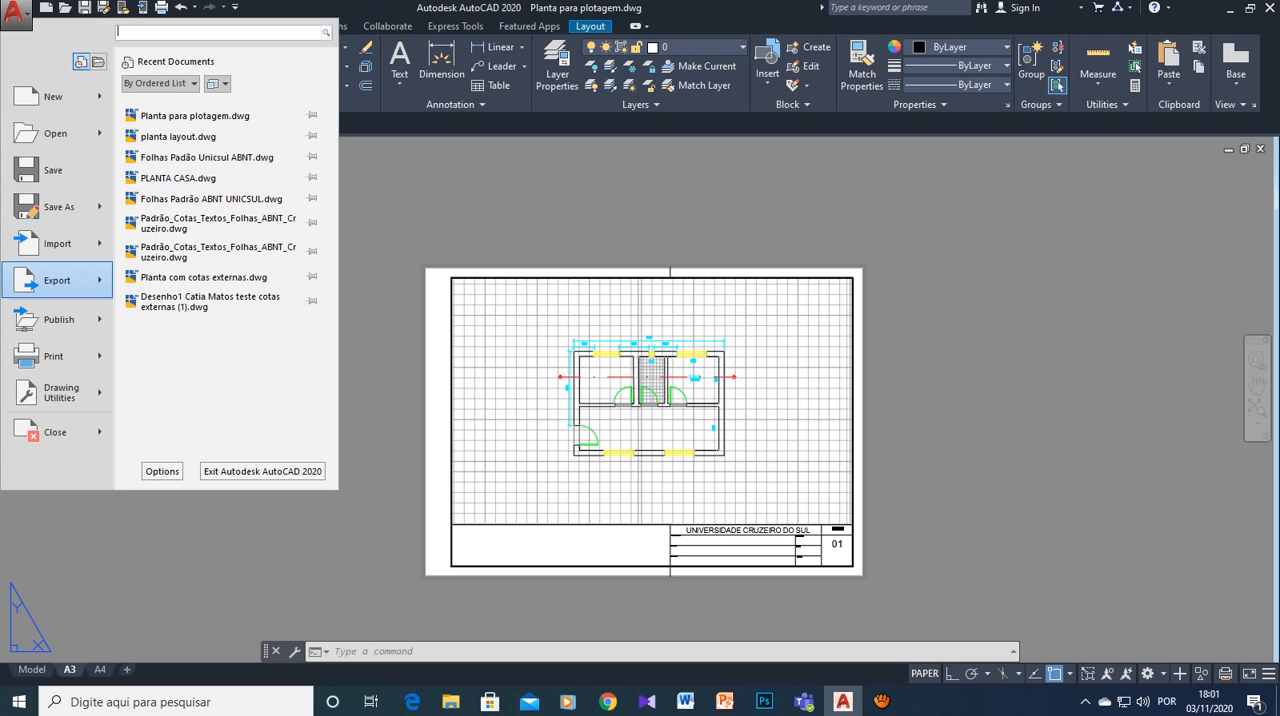
{"action": "mouse_move", "coordinate": [57, 281]}
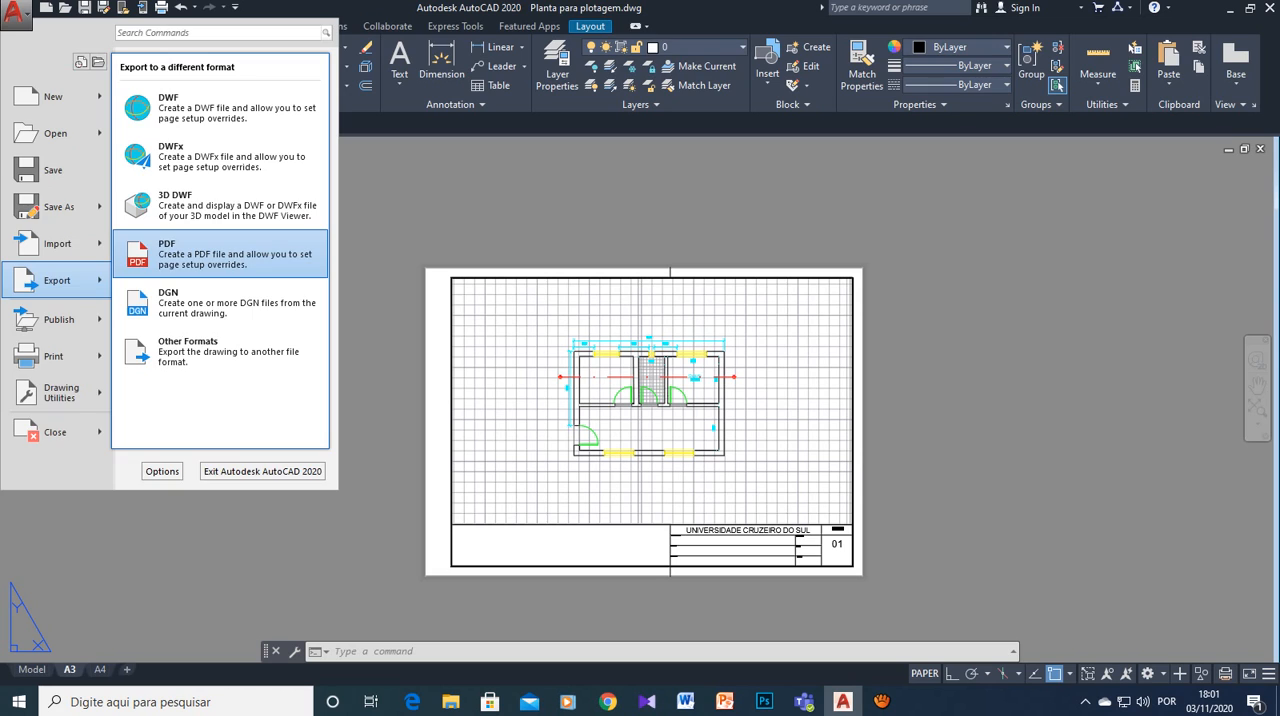
{"action": "left_click", "coordinate": [230, 254]}
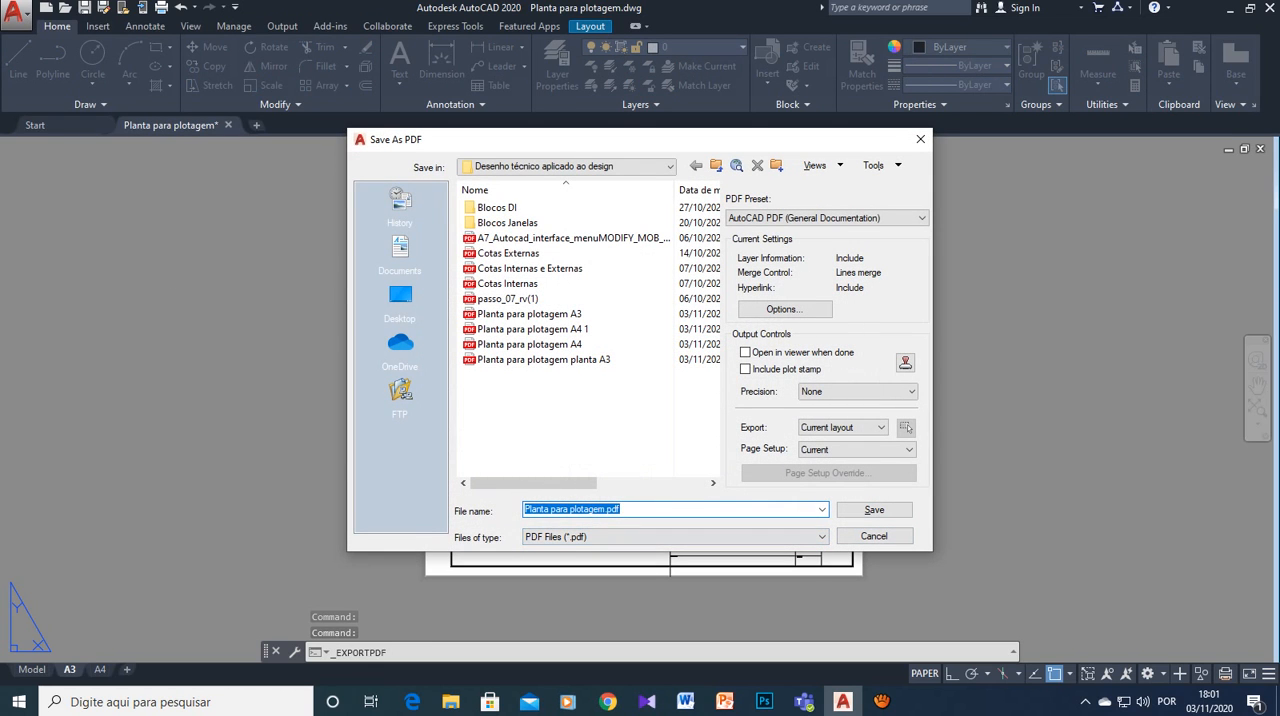
{"action": "type", "text": "Planta "}
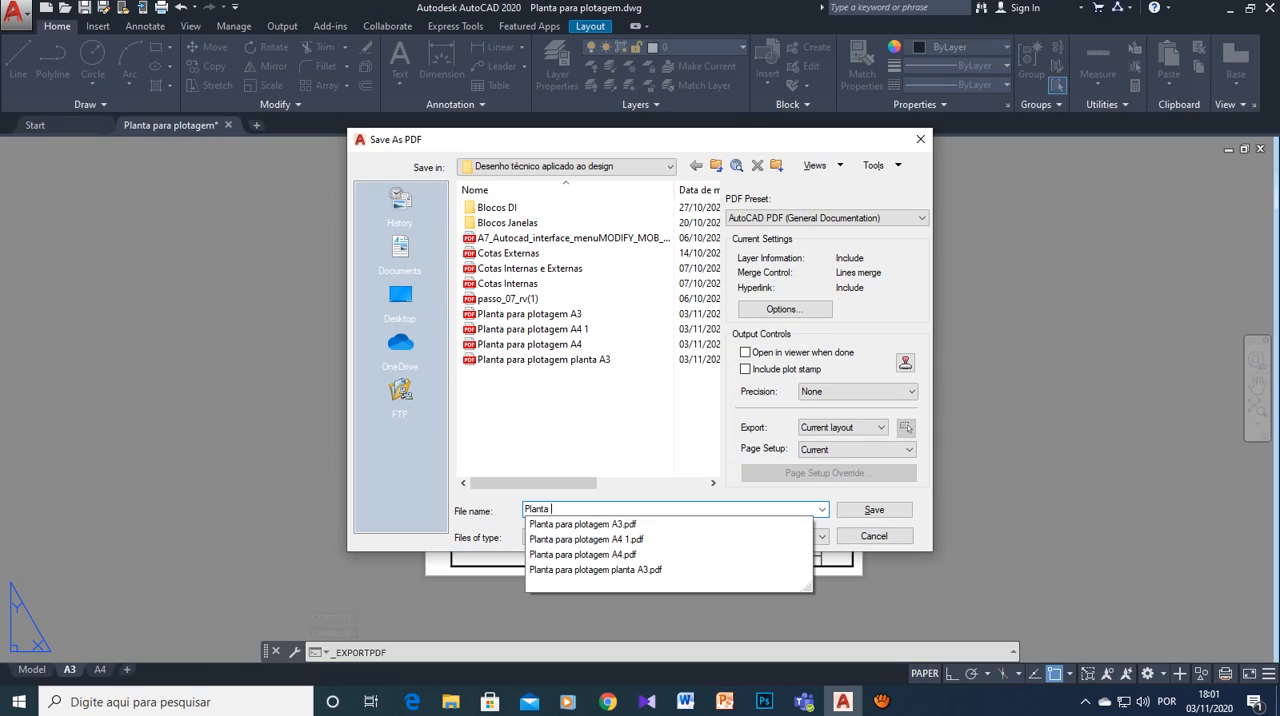
{"action": "type", "text": "projeto "}
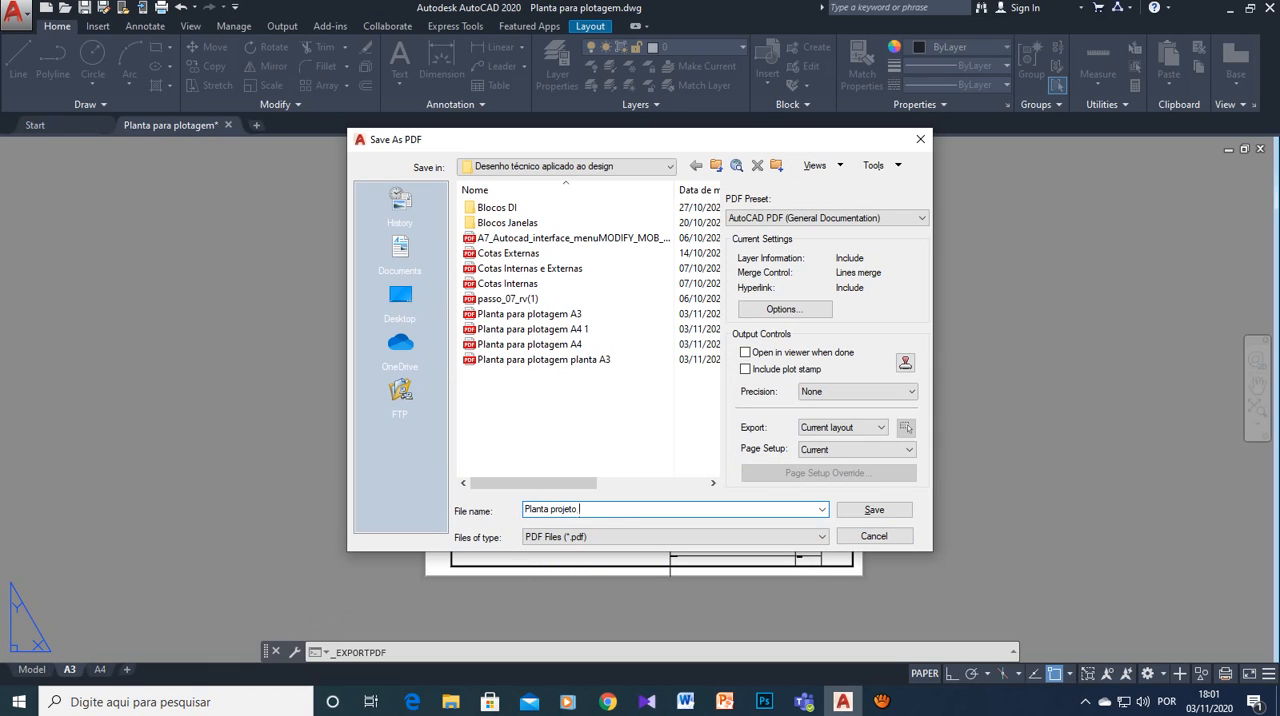
{"action": "type", "text": "A3"}
{"action": "left_click", "coordinate": [676, 537]}
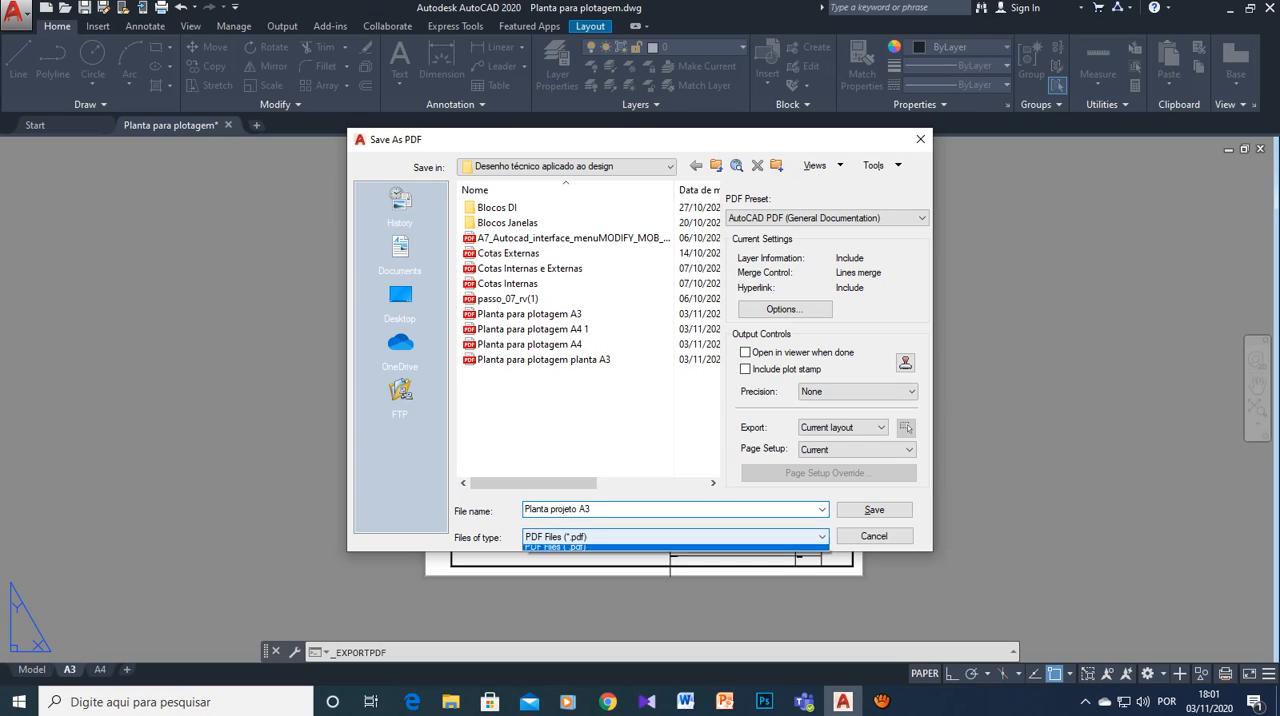
{"action": "left_click", "coordinate": [676, 537]}
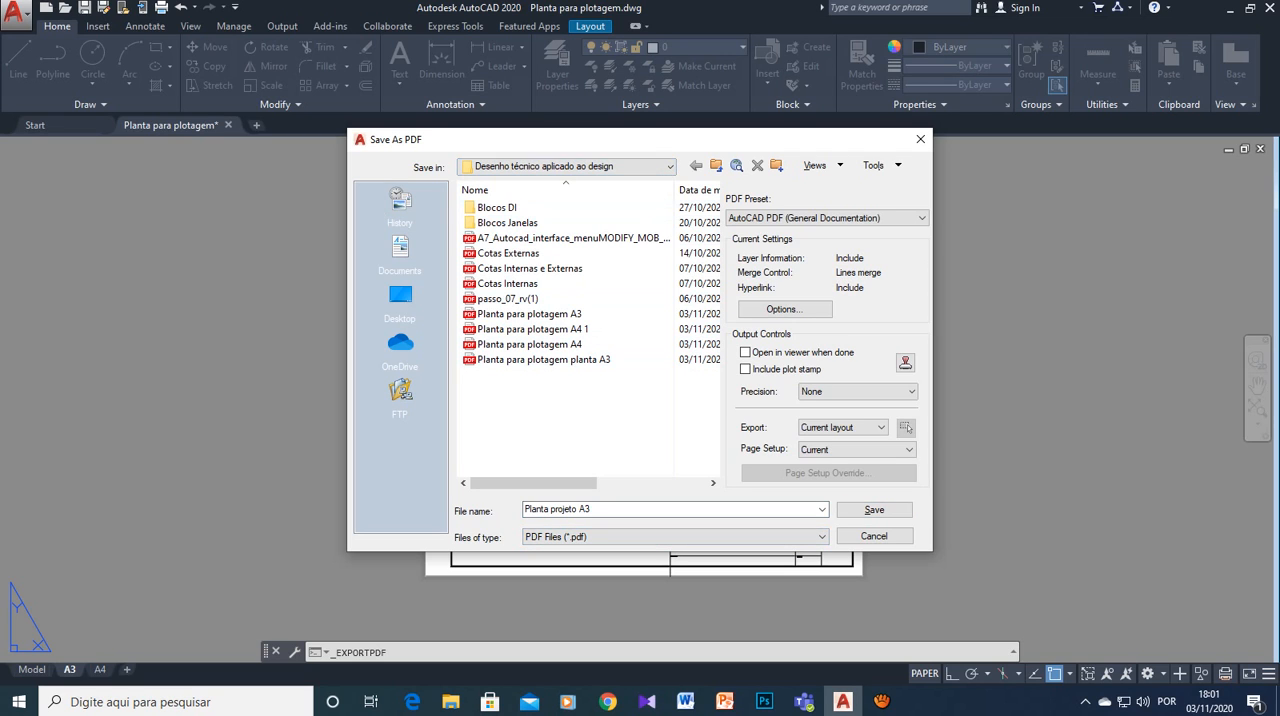
{"action": "left_click", "coordinate": [874, 510]}
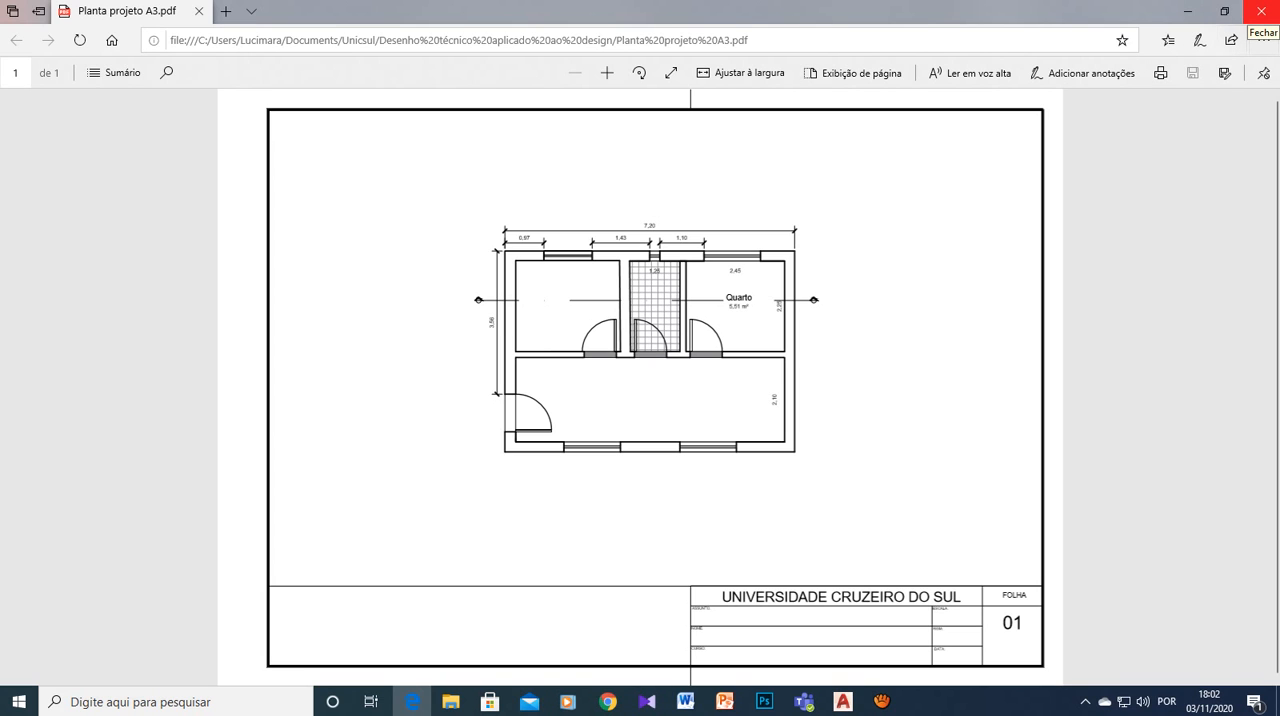
{"action": "left_click", "coordinate": [1262, 12]}
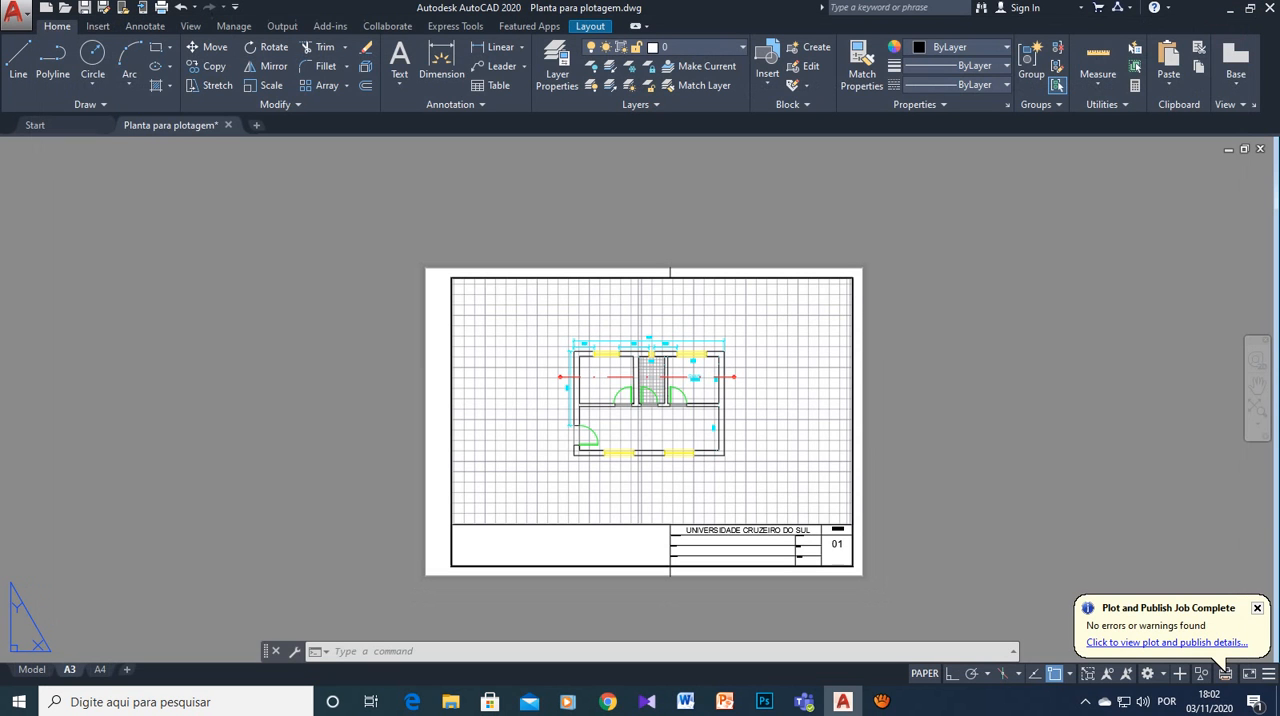
{"action": "mouse_move", "coordinate": [881, 701]}
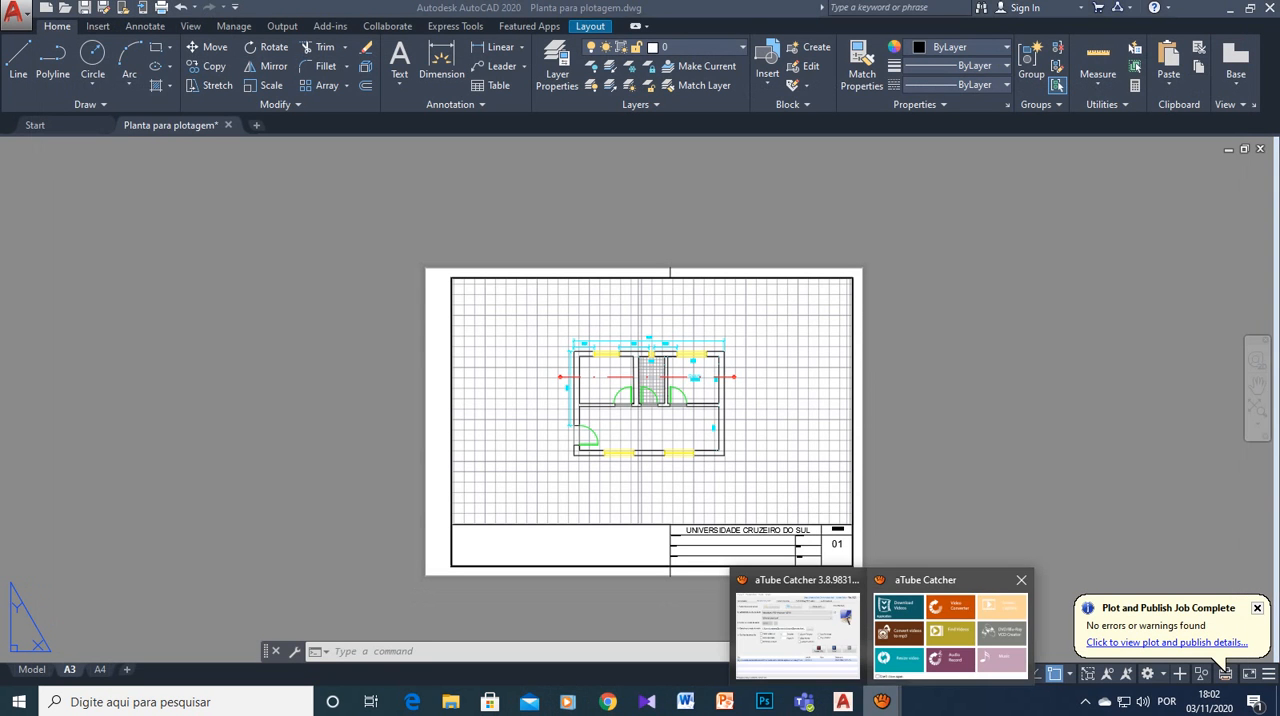